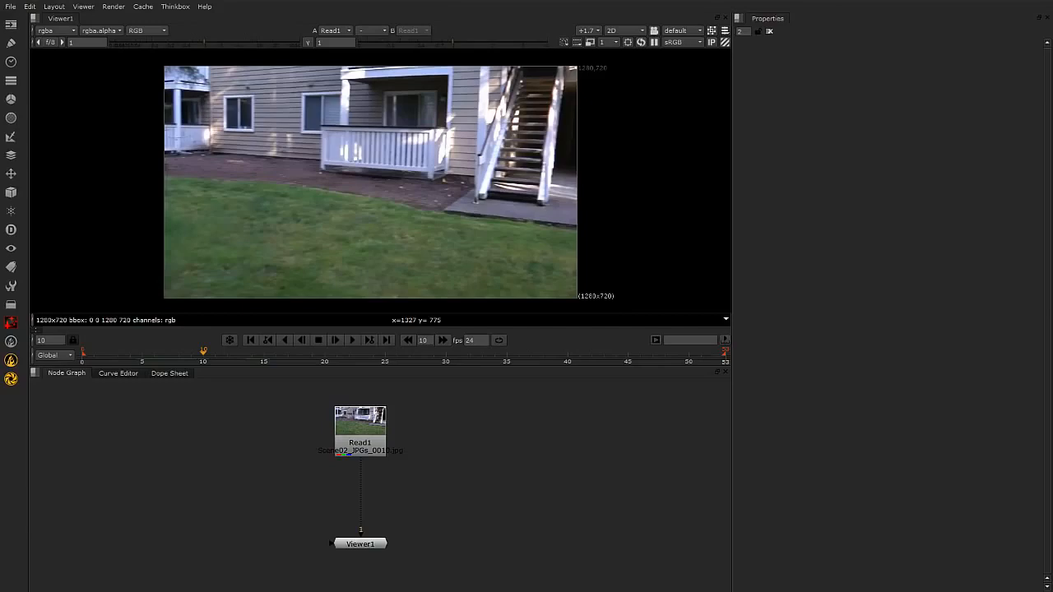
Bring up Windows Explorer and open the plugins folder inside Program Files\Nuke7.0v8.
{"action": "left_click_drag", "start_coordinate": [987, 591], "coordinate": [691, 125]}
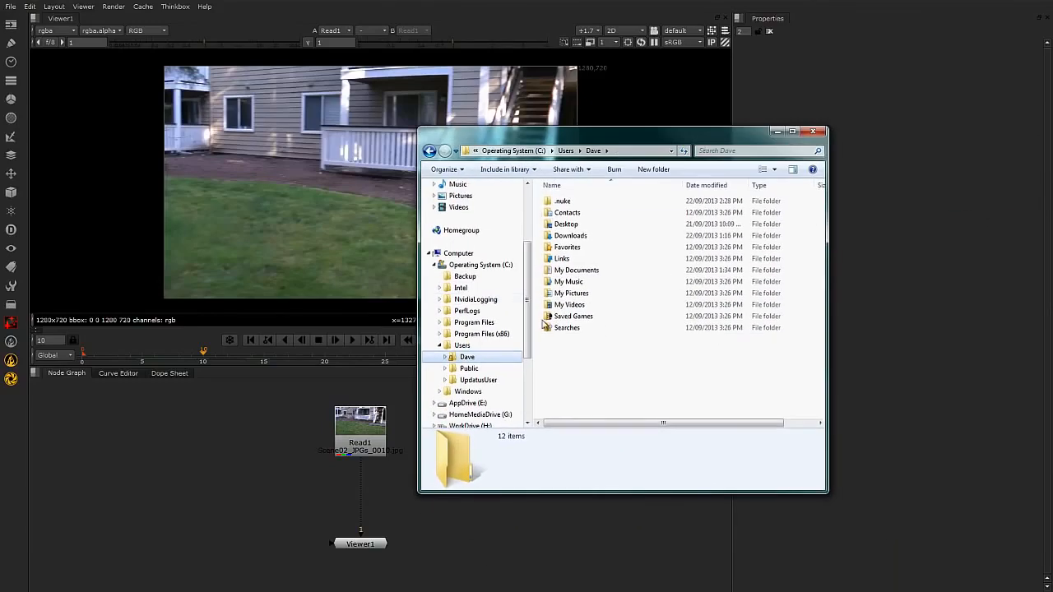
{"action": "left_click", "coordinate": [481, 323]}
{"action": "left_click", "coordinate": [609, 374]}
{"action": "double_click", "coordinate": [615, 385]}
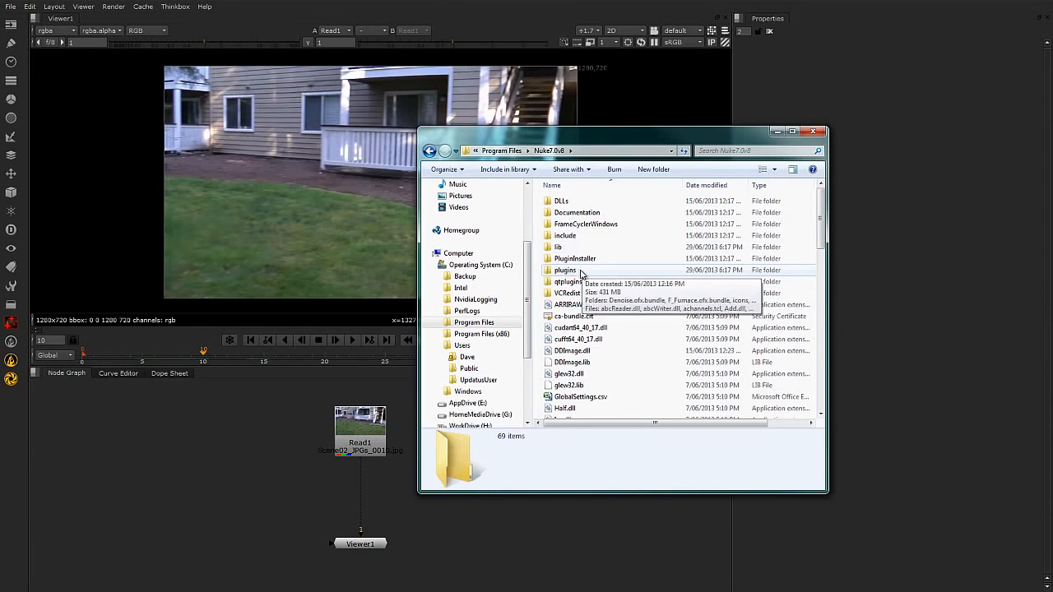
{"action": "left_click", "coordinate": [579, 271]}
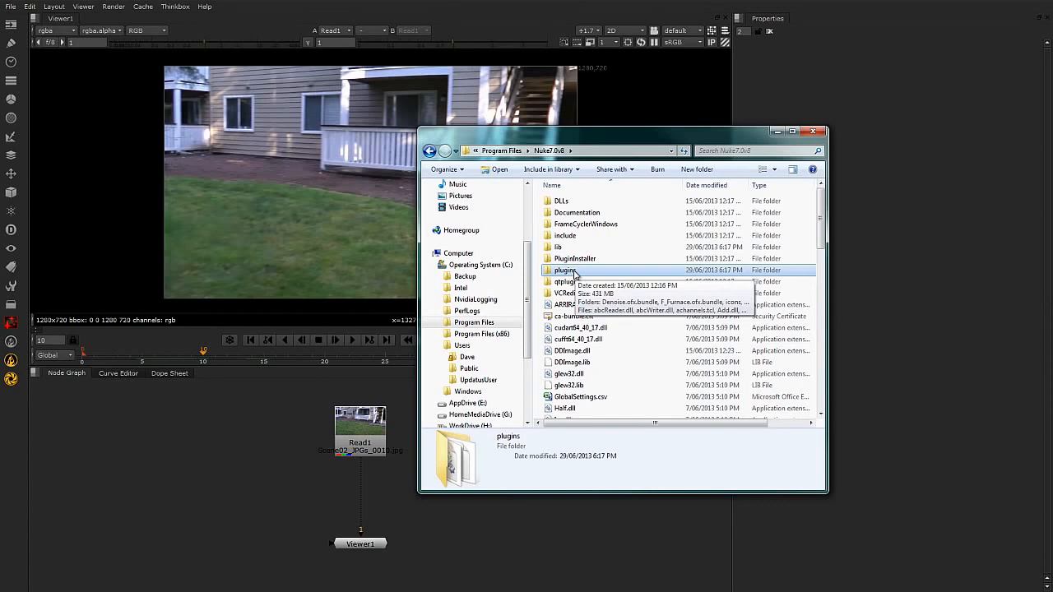
{"action": "double_click", "coordinate": [575, 272]}
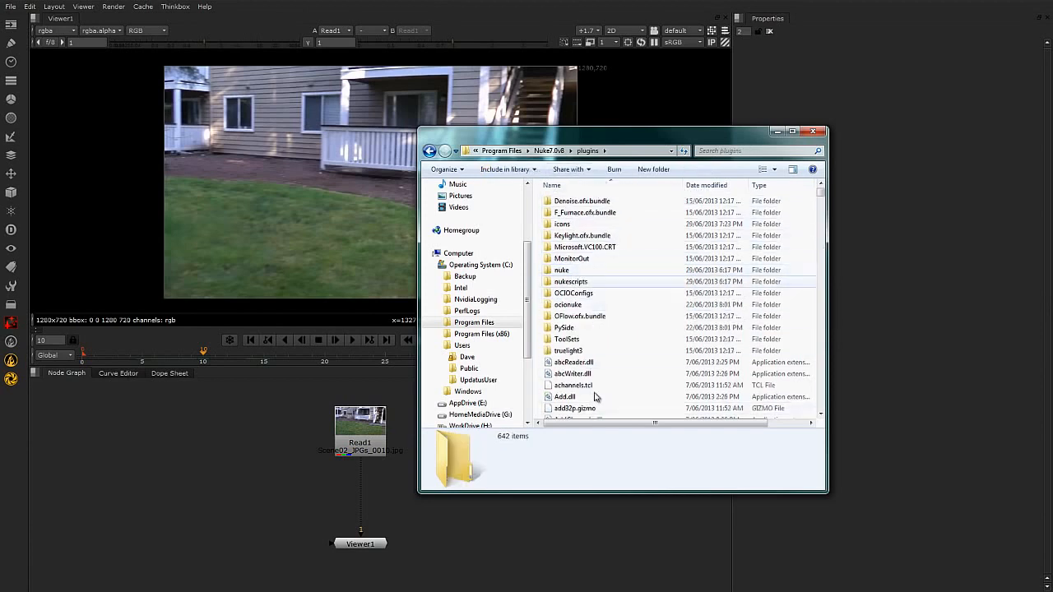
Find init.py in the Nuke plugins folder and open it for editing in Notepad++.
{"action": "scroll", "coordinate": [595, 345], "scroll_direction": "down", "scroll_amount": 8}
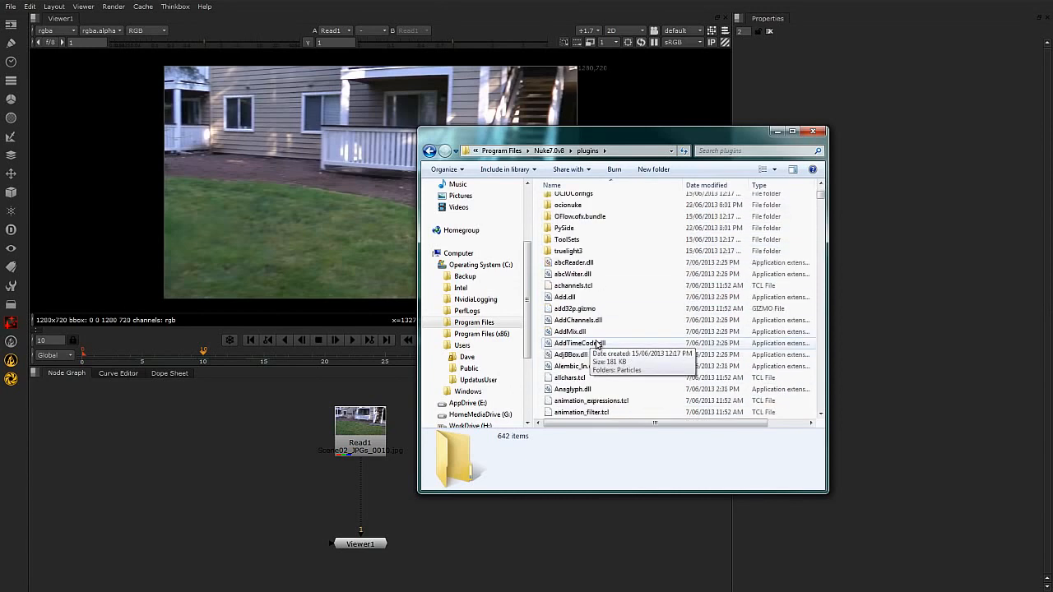
{"action": "scroll", "coordinate": [598, 339], "scroll_direction": "down", "scroll_amount": 5}
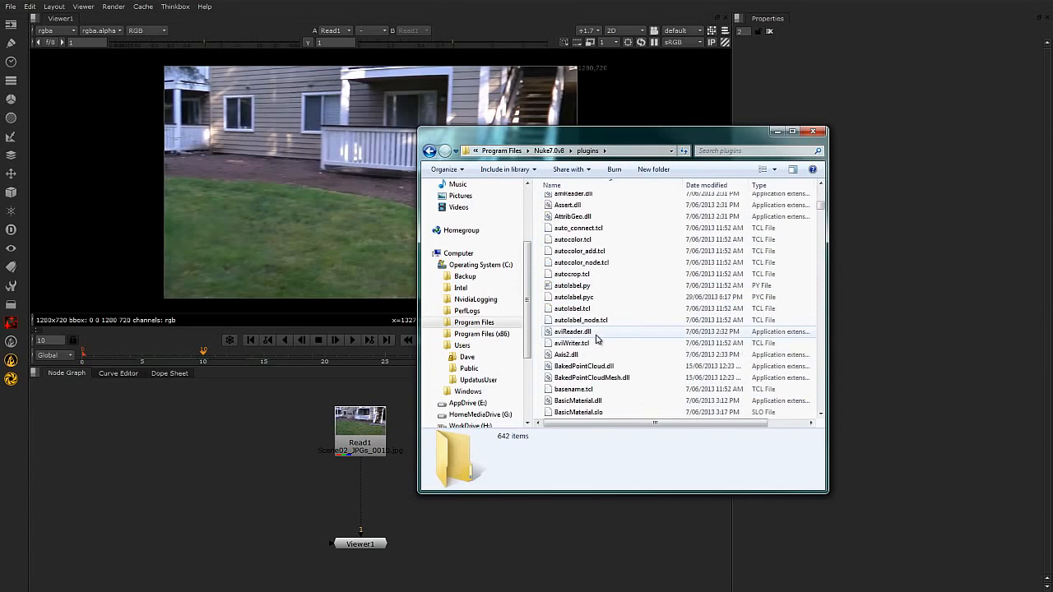
{"action": "scroll", "coordinate": [598, 339], "scroll_direction": "up", "scroll_amount": 12}
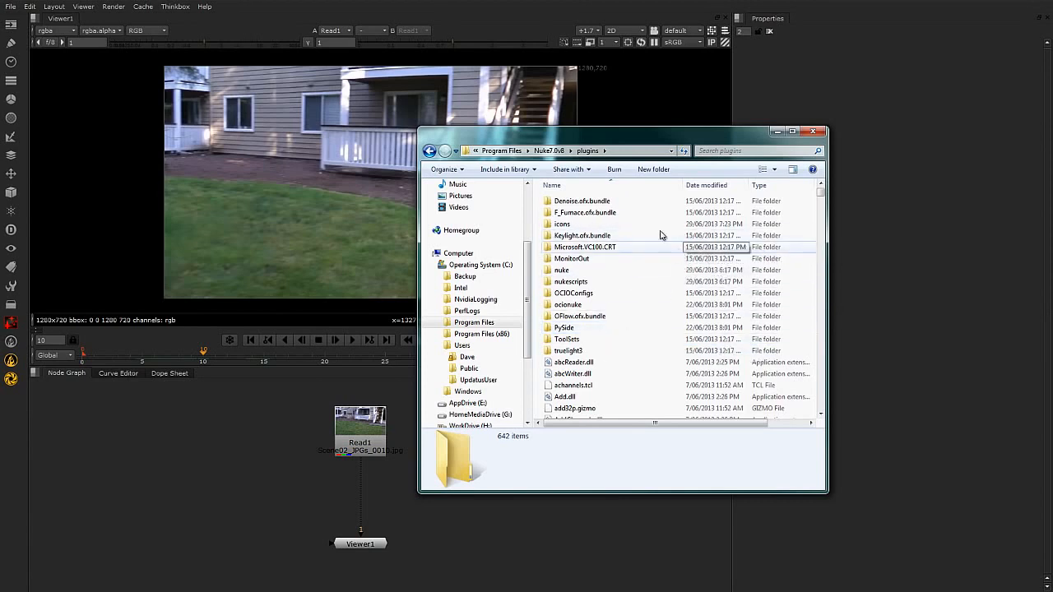
{"action": "scroll", "coordinate": [653, 311], "scroll_direction": "down", "scroll_amount": 2}
{"action": "scroll", "coordinate": [654, 309], "scroll_direction": "down", "scroll_amount": 20}
{"action": "scroll", "coordinate": [654, 308], "scroll_direction": "down", "scroll_amount": 7}
{"action": "scroll", "coordinate": [655, 308], "scroll_direction": "down", "scroll_amount": 15}
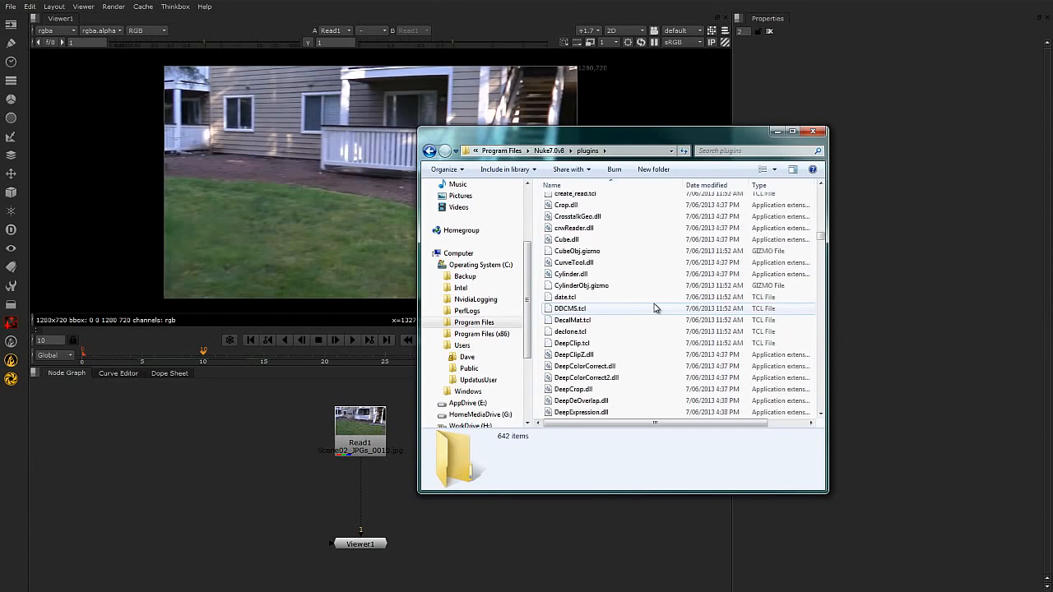
{"action": "scroll", "coordinate": [654, 309], "scroll_direction": "down", "scroll_amount": 14}
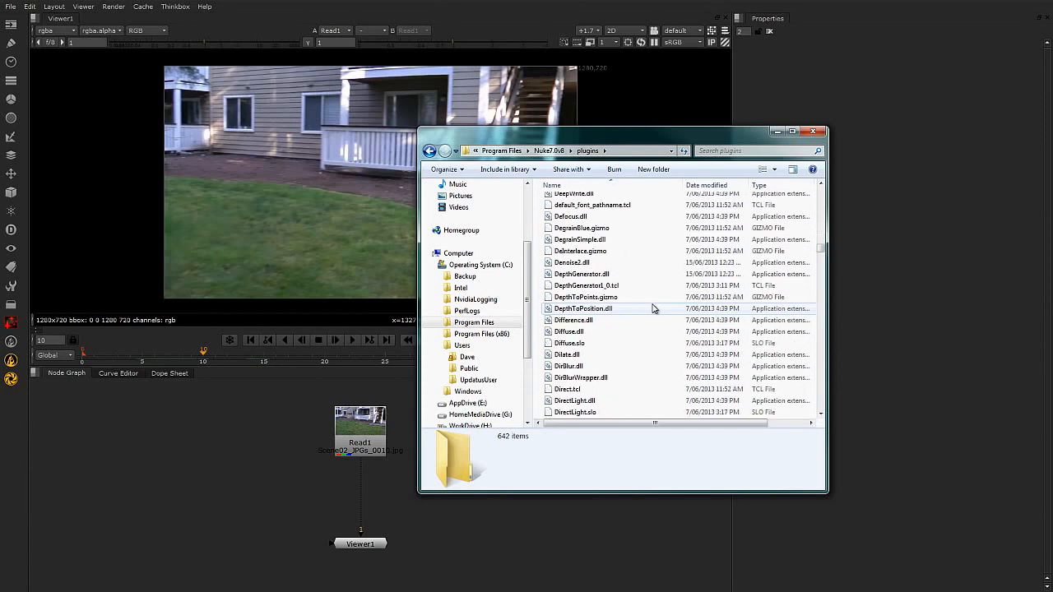
{"action": "left_click_drag", "start_coordinate": [821, 264], "coordinate": [820, 294]}
{"action": "scroll", "coordinate": [634, 362], "scroll_direction": "down", "scroll_amount": 4}
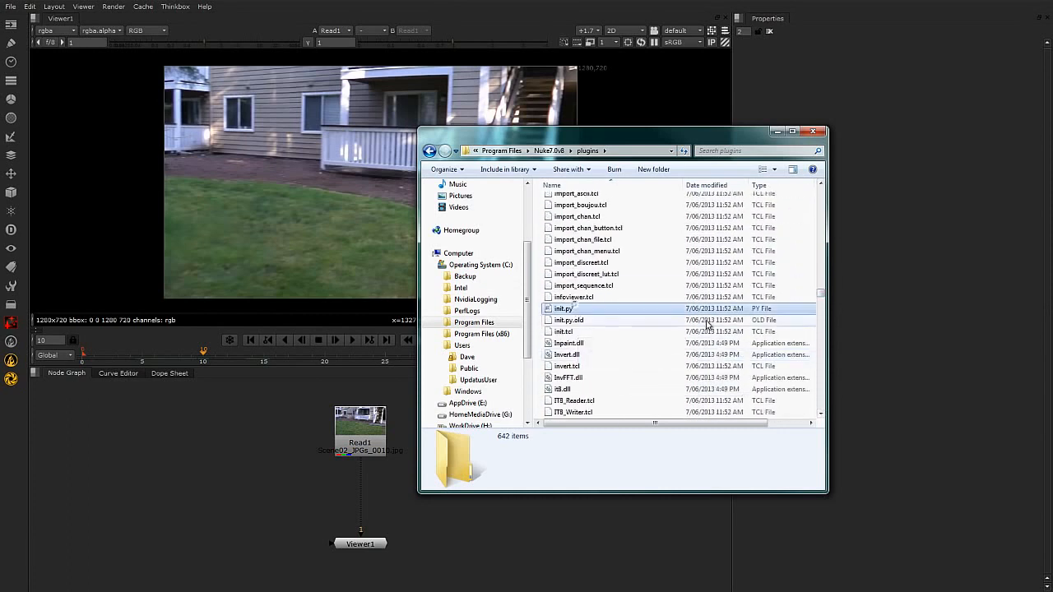
{"action": "left_click", "coordinate": [582, 309]}
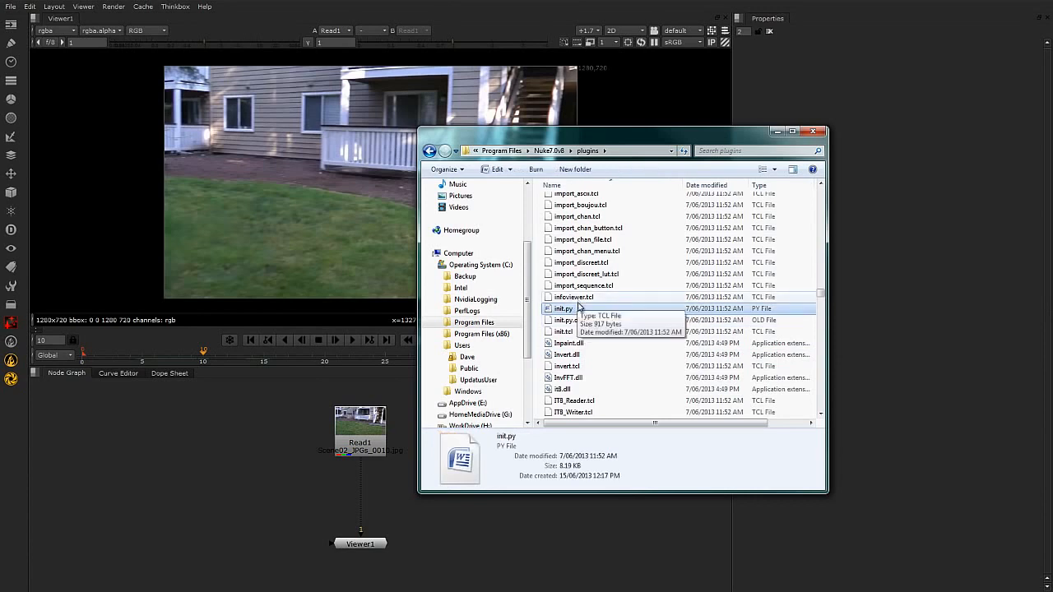
{"action": "right_click", "coordinate": [578, 309]}
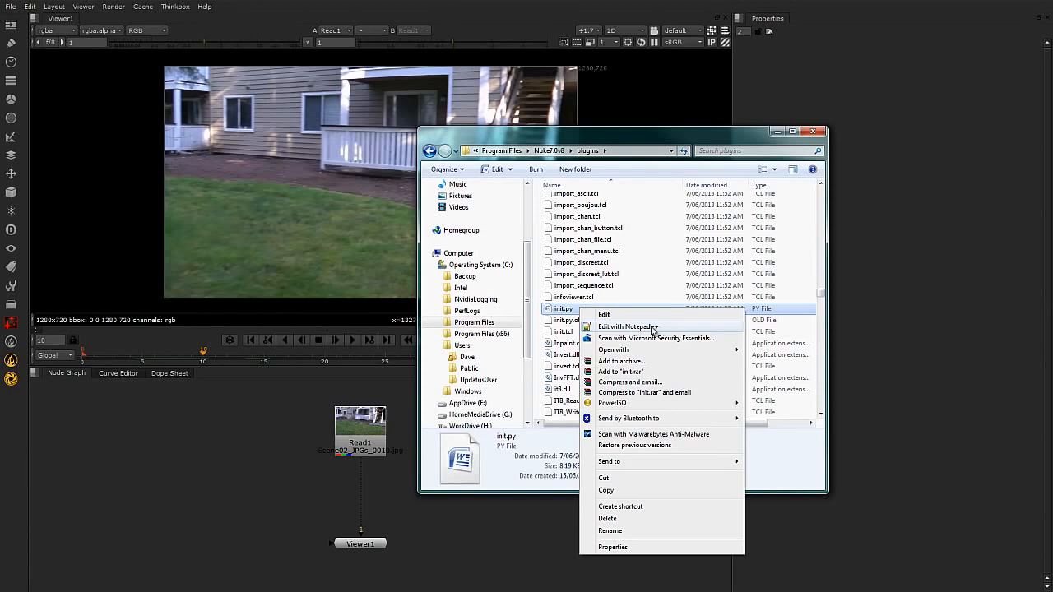
{"action": "left_click", "coordinate": [650, 328]}
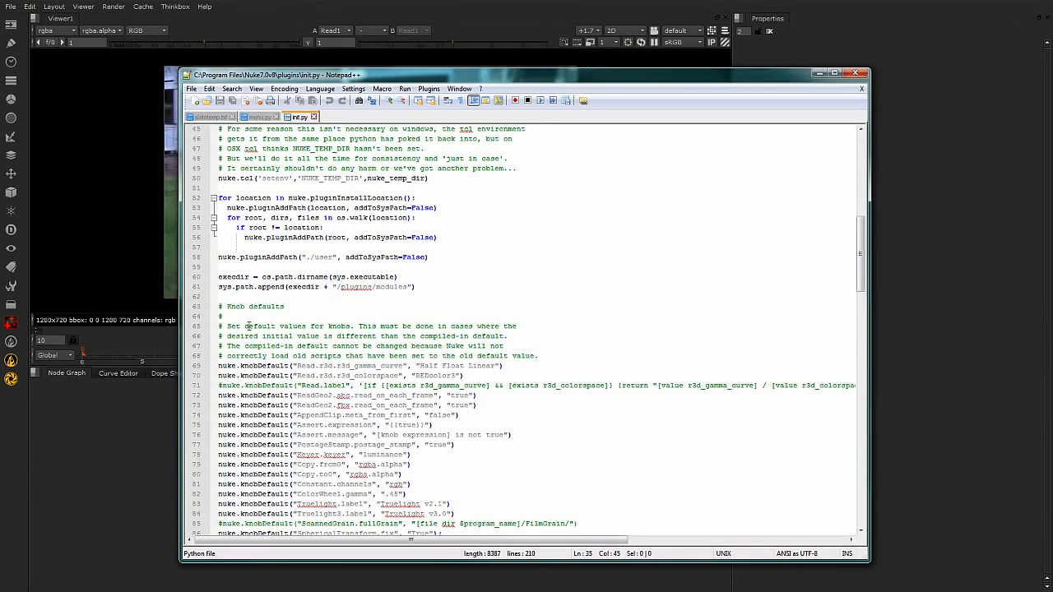
Examine the knob defaults section of init.py and its introductory comments, then the beginning of the file.
{"action": "left_click", "coordinate": [444, 337]}
{"action": "left_click", "coordinate": [220, 335]}
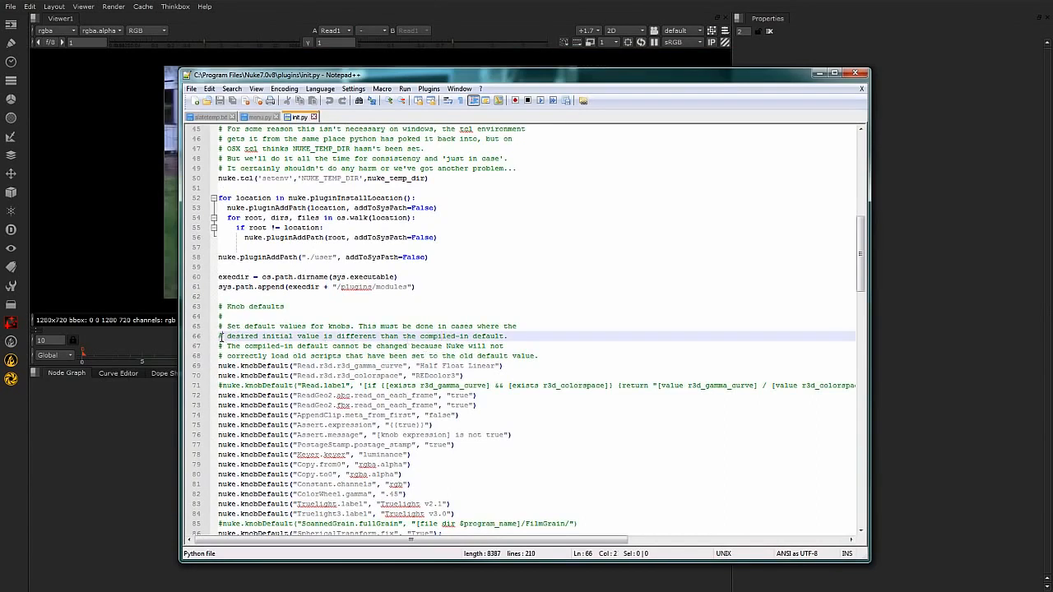
{"action": "left_click_drag", "start_coordinate": [224, 346], "coordinate": [218, 346]}
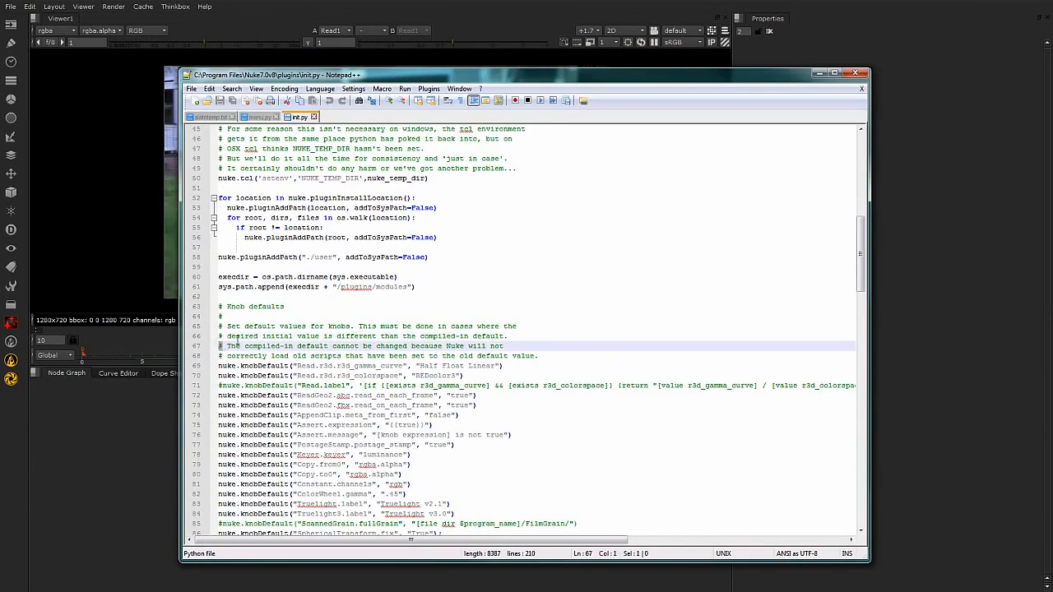
{"action": "left_click", "coordinate": [235, 337]}
{"action": "scroll", "coordinate": [265, 345], "scroll_direction": "down", "scroll_amount": 2}
{"action": "left_click", "coordinate": [545, 325]}
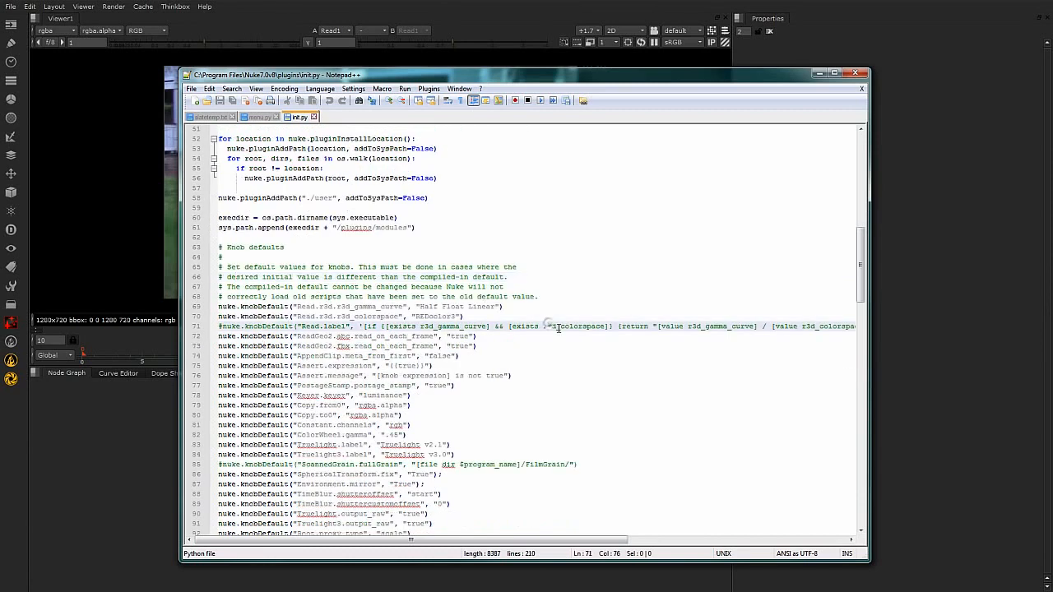
{"action": "left_click", "coordinate": [413, 405]}
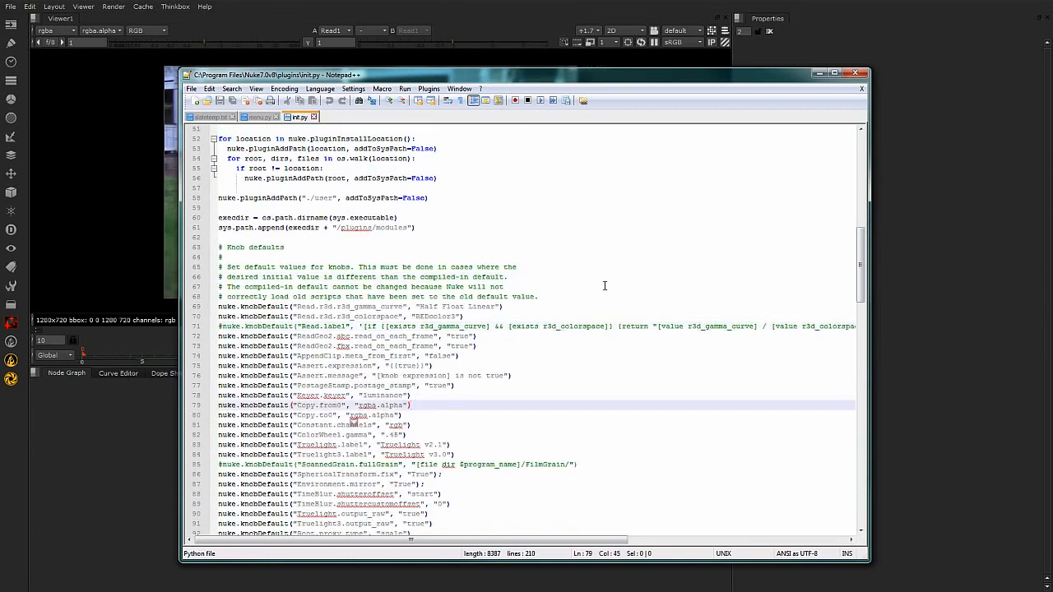
{"action": "scroll", "coordinate": [451, 257], "scroll_direction": "up", "scroll_amount": 6}
{"action": "scroll", "coordinate": [451, 257], "scroll_direction": "up", "scroll_amount": 15}
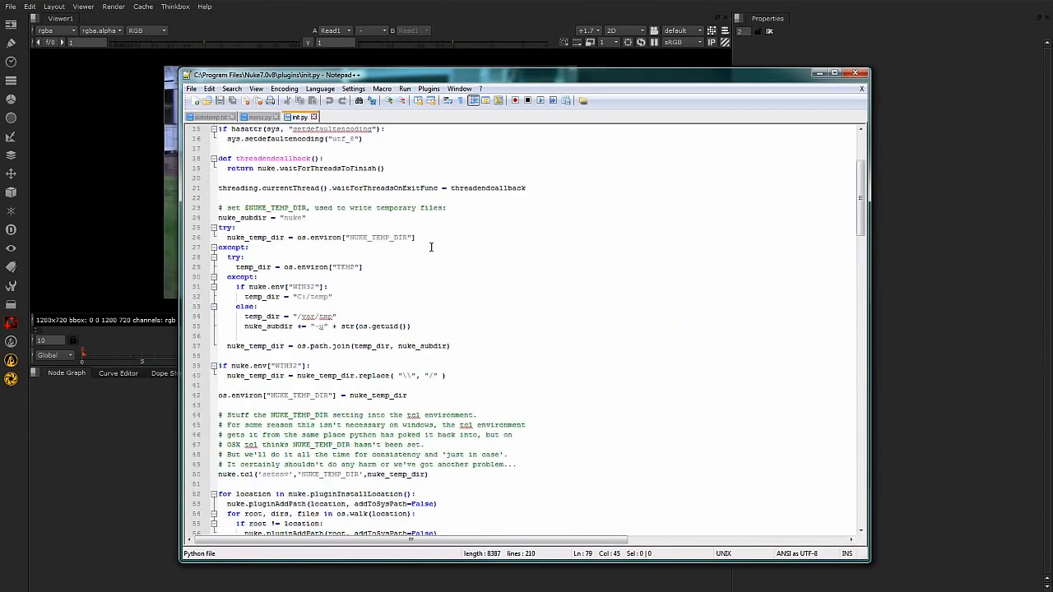
{"action": "scroll", "coordinate": [861, 208], "scroll_direction": "up", "scroll_amount": 3}
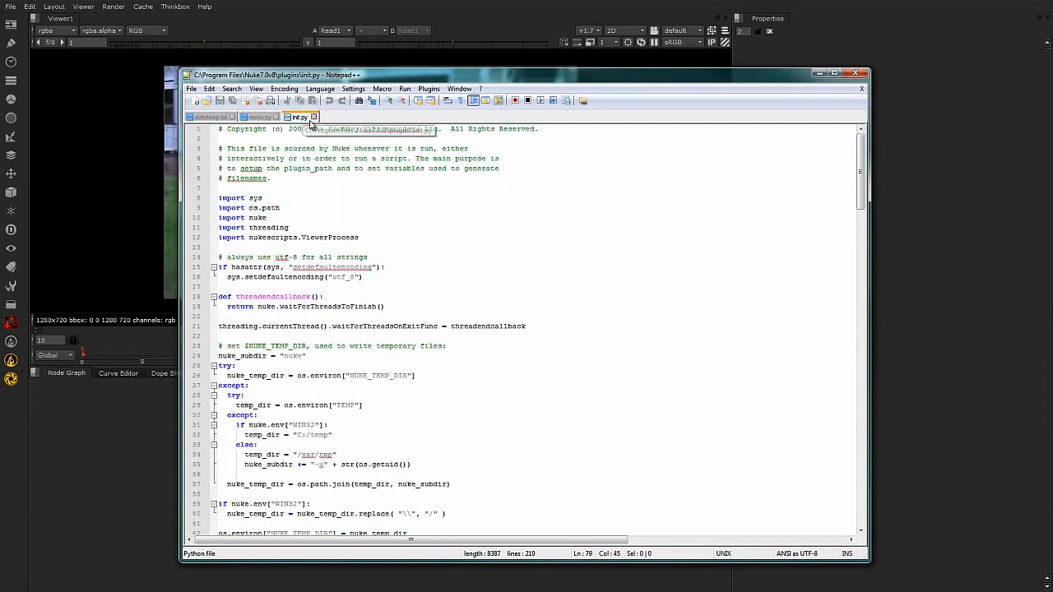
Examine the nuke.pluginAddPath line in init.py that adds the "./user" folder, including its path argument.
{"action": "left_click_drag", "start_coordinate": [863, 157], "coordinate": [865, 209]}
{"action": "left_click", "coordinate": [469, 364]}
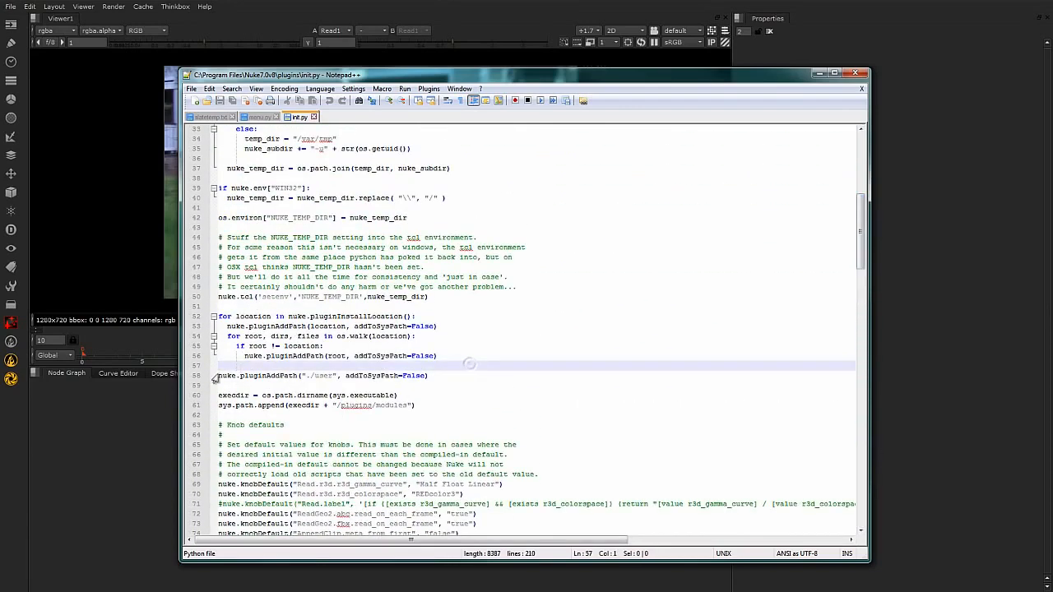
{"action": "left_click_drag", "start_coordinate": [218, 375], "coordinate": [220, 383]}
{"action": "left_click", "coordinate": [261, 375]}
{"action": "left_click", "coordinate": [469, 368]}
{"action": "left_click_drag", "start_coordinate": [428, 376], "coordinate": [310, 376]}
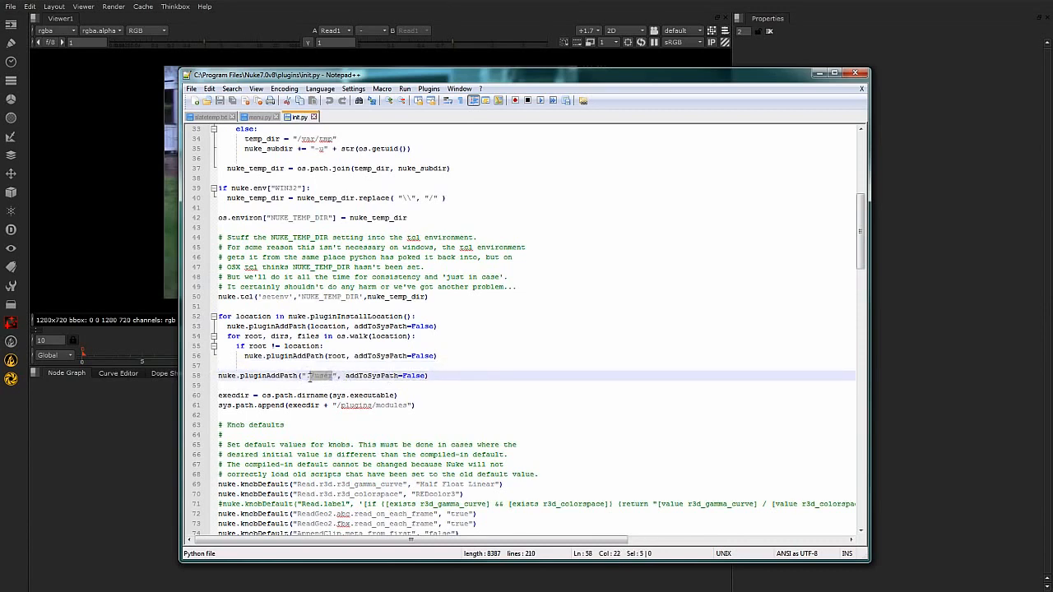
{"action": "left_click", "coordinate": [402, 376]}
{"action": "left_click", "coordinate": [261, 376]}
Compare the root argument of pluginAddPath on line 56 with the "./user" arguments on line 58.
{"action": "left_click", "coordinate": [279, 356]}
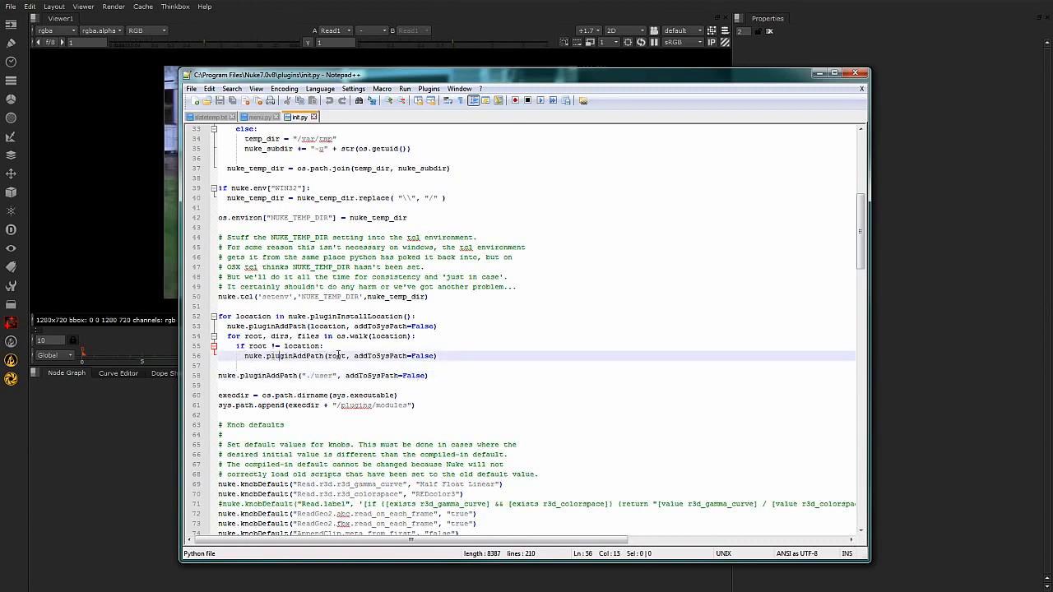
{"action": "left_click_drag", "start_coordinate": [346, 356], "coordinate": [333, 356]}
{"action": "left_click", "coordinate": [445, 355]}
{"action": "left_click", "coordinate": [426, 380]}
{"action": "left_click_drag", "start_coordinate": [333, 376], "coordinate": [310, 376]}
{"action": "left_click", "coordinate": [442, 373]}
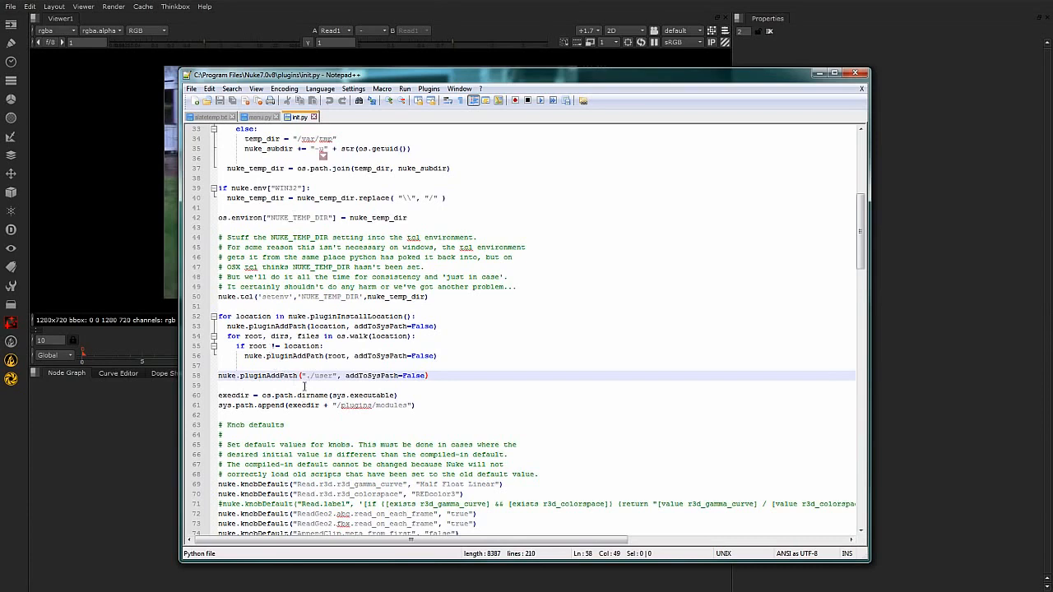
{"action": "left_click", "coordinate": [302, 385]}
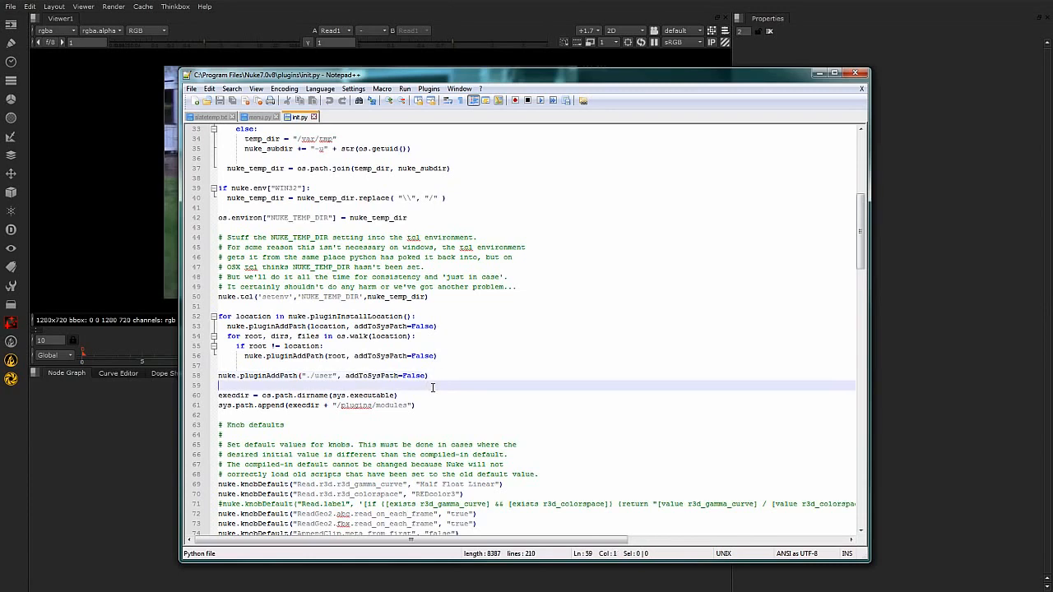
{"action": "left_click_drag", "start_coordinate": [435, 377], "coordinate": [297, 377]}
{"action": "left_click", "coordinate": [244, 376]}
{"action": "left_click_drag", "start_coordinate": [439, 376], "coordinate": [298, 378]}
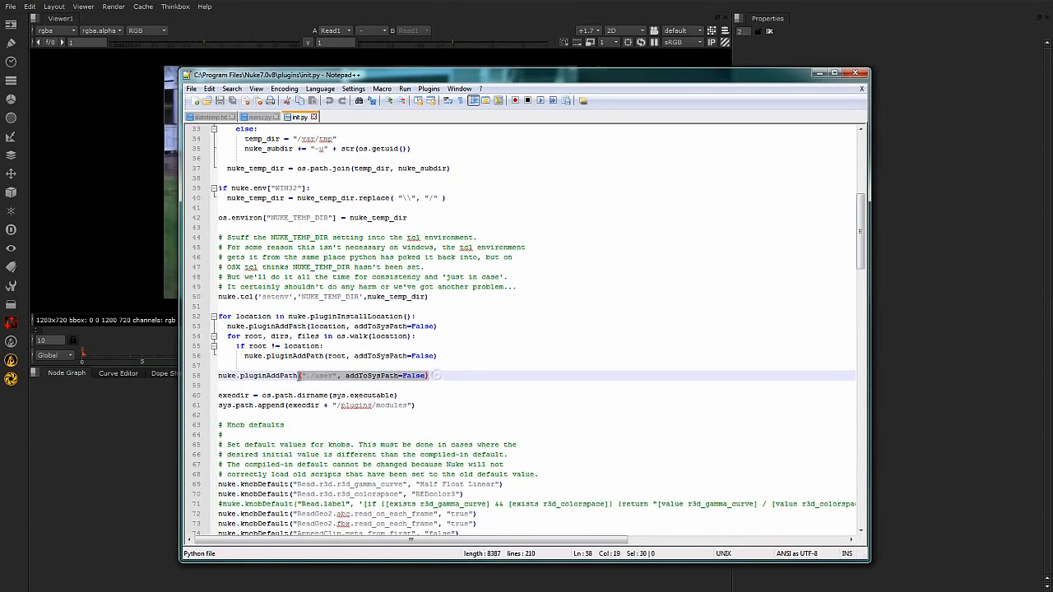
{"action": "triple_click", "coordinate": [302, 378]}
{"action": "left_click", "coordinate": [439, 376]}
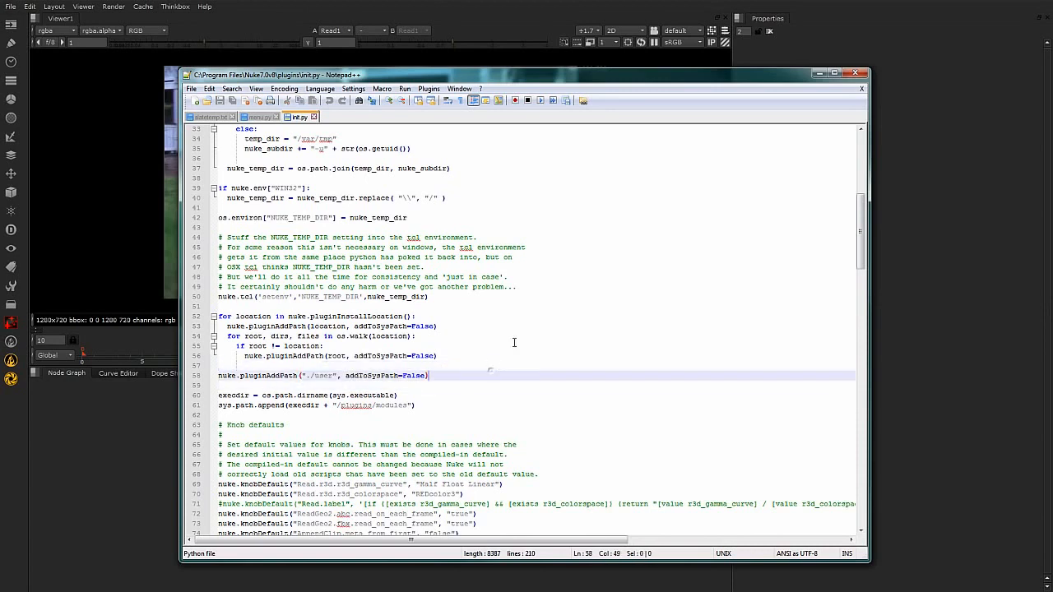
Close init.py and open menu.py from the Nuke plugins folder in Notepad++.
{"action": "left_click", "coordinate": [313, 117]}
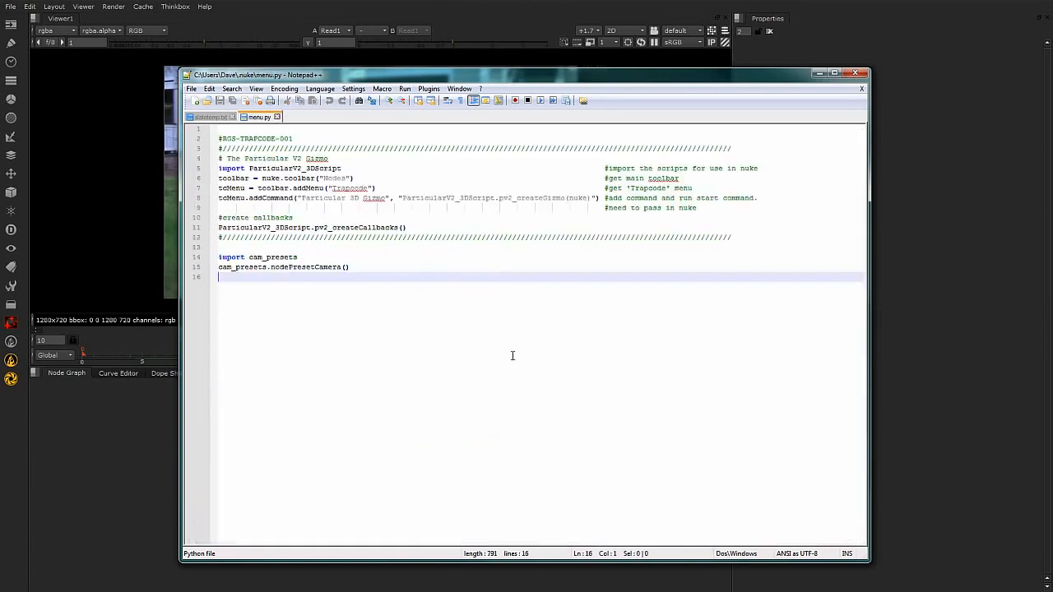
{"action": "left_click", "coordinate": [861, 73]}
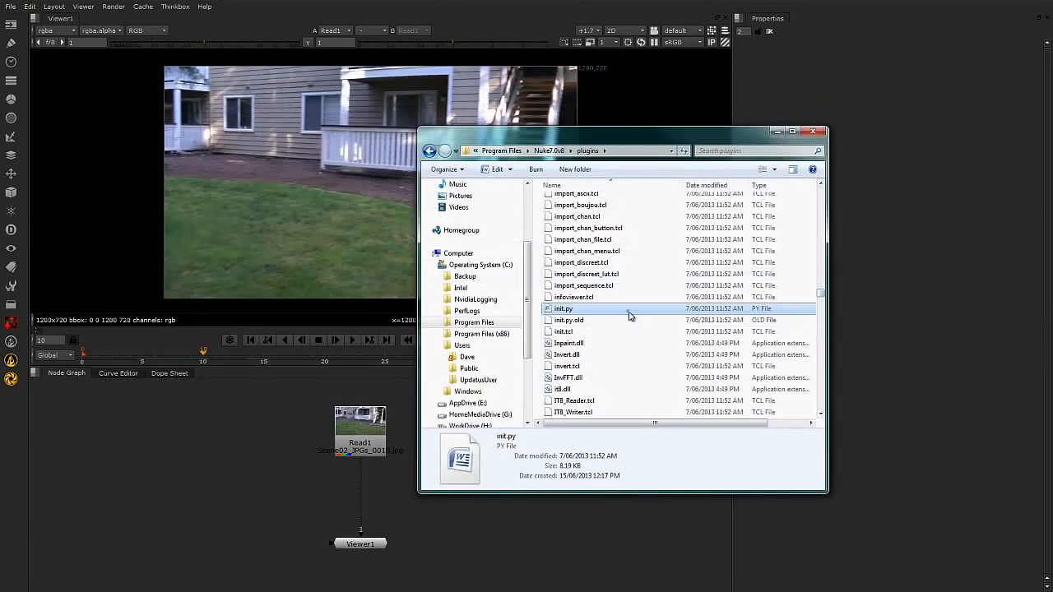
{"action": "scroll", "coordinate": [631, 308], "scroll_direction": "down", "scroll_amount": 4}
{"action": "scroll", "coordinate": [630, 309], "scroll_direction": "down", "scroll_amount": 10}
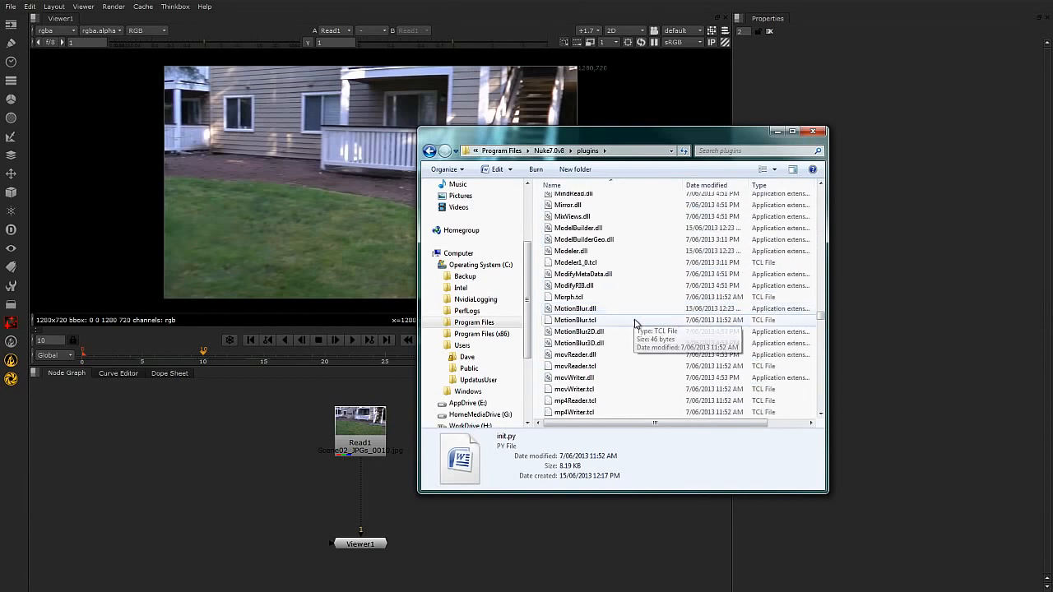
{"action": "scroll", "coordinate": [635, 319], "scroll_direction": "up", "scroll_amount": 3}
{"action": "left_click", "coordinate": [586, 281]}
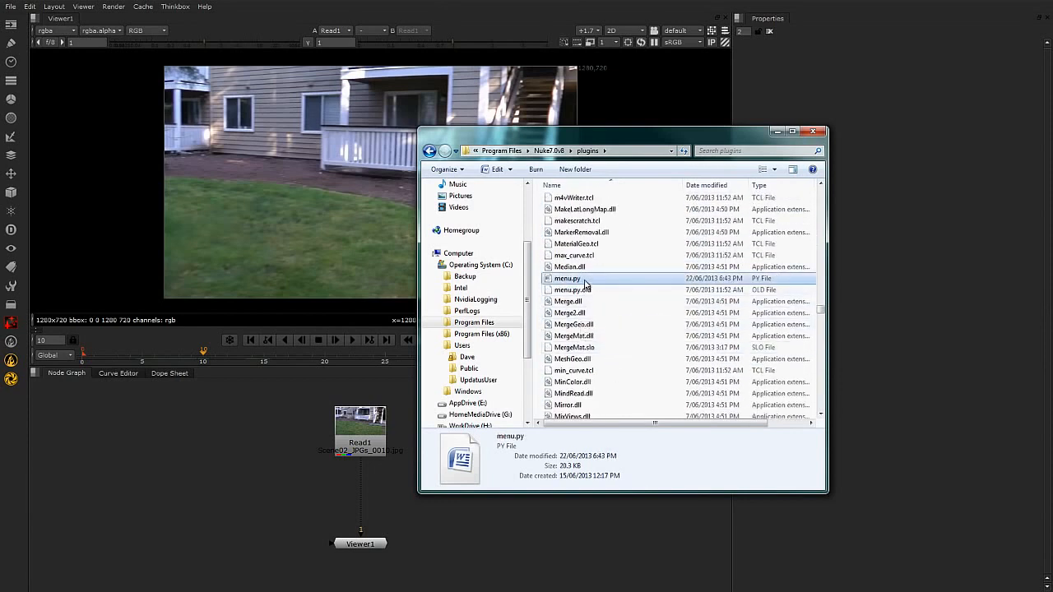
{"action": "right_click", "coordinate": [586, 283]}
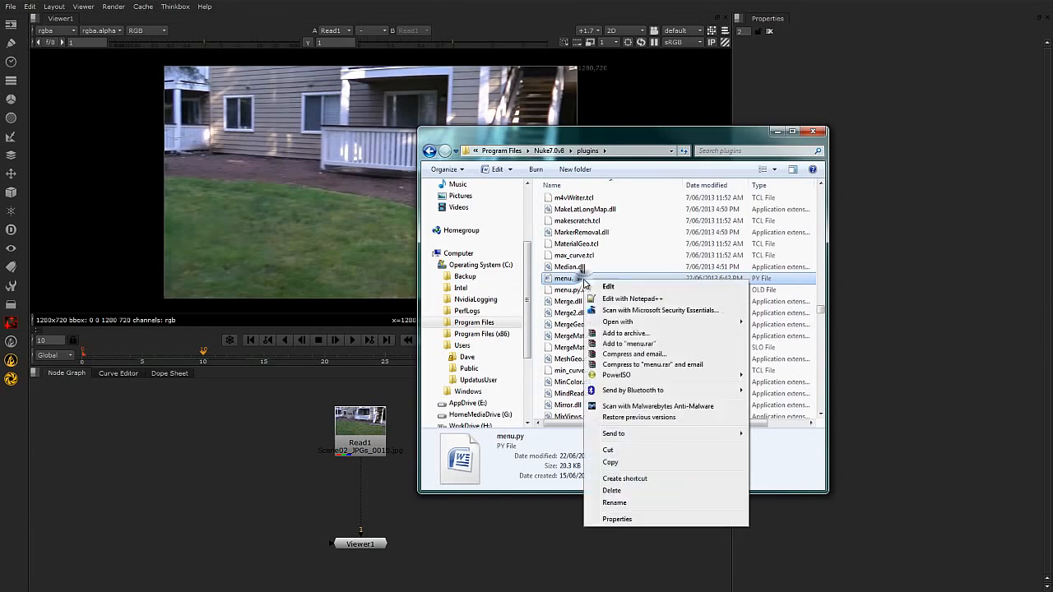
{"action": "left_click", "coordinate": [630, 298]}
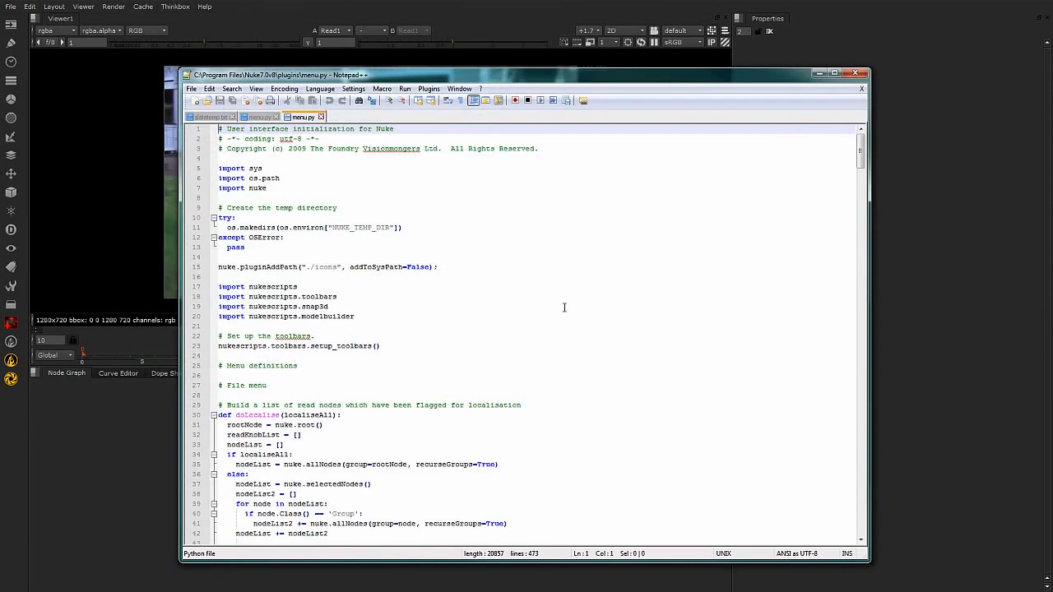
Examine the File menu definitions in menu.py, around the recent-file and import script commands.
{"action": "scroll", "coordinate": [565, 308], "scroll_direction": "down", "scroll_amount": 4}
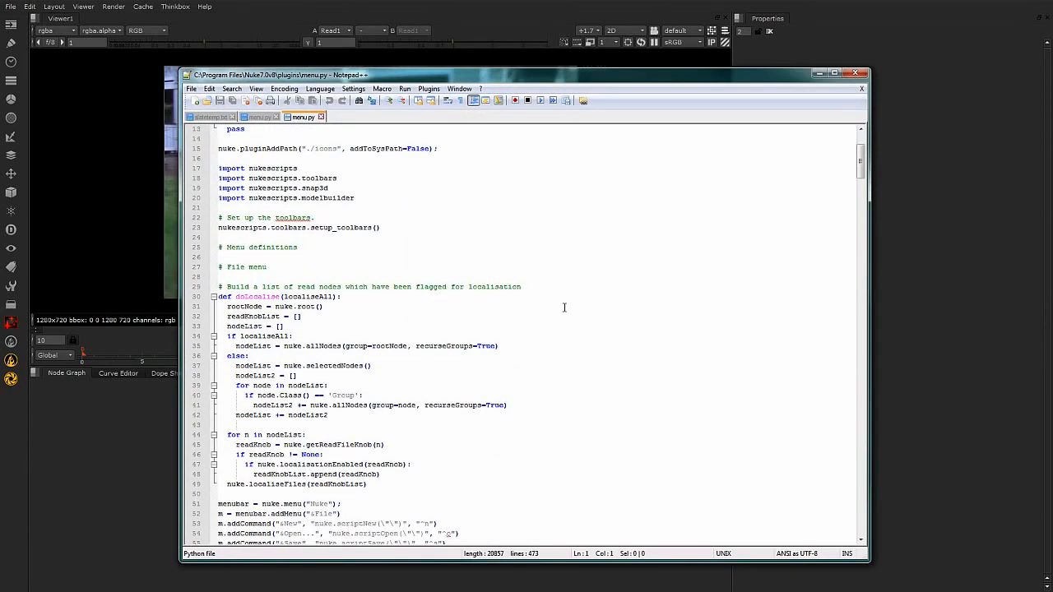
{"action": "scroll", "coordinate": [510, 293], "scroll_direction": "down", "scroll_amount": 6}
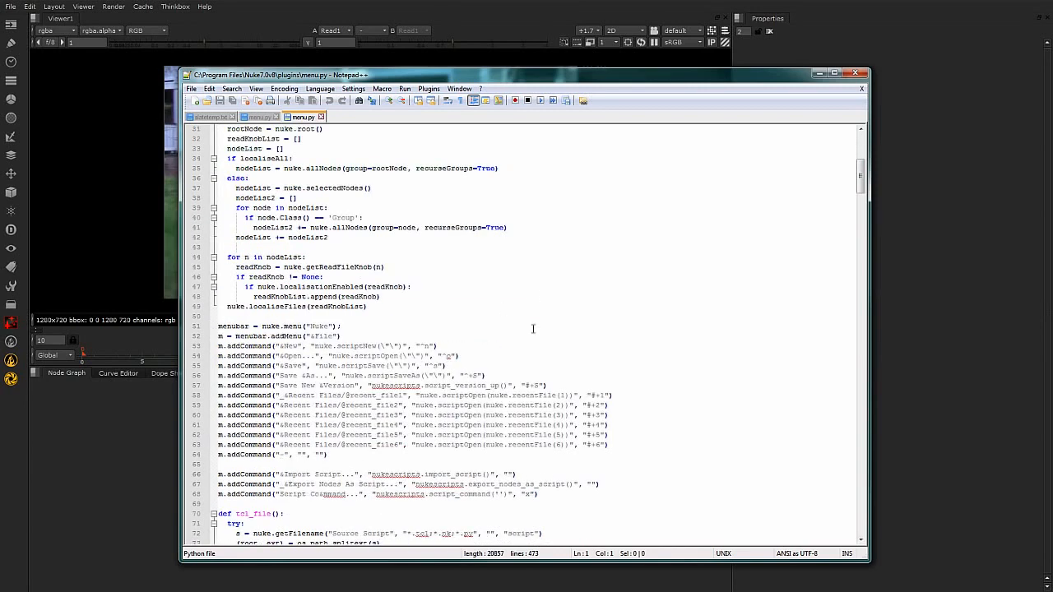
{"action": "left_click", "coordinate": [638, 457]}
{"action": "left_click", "coordinate": [362, 466]}
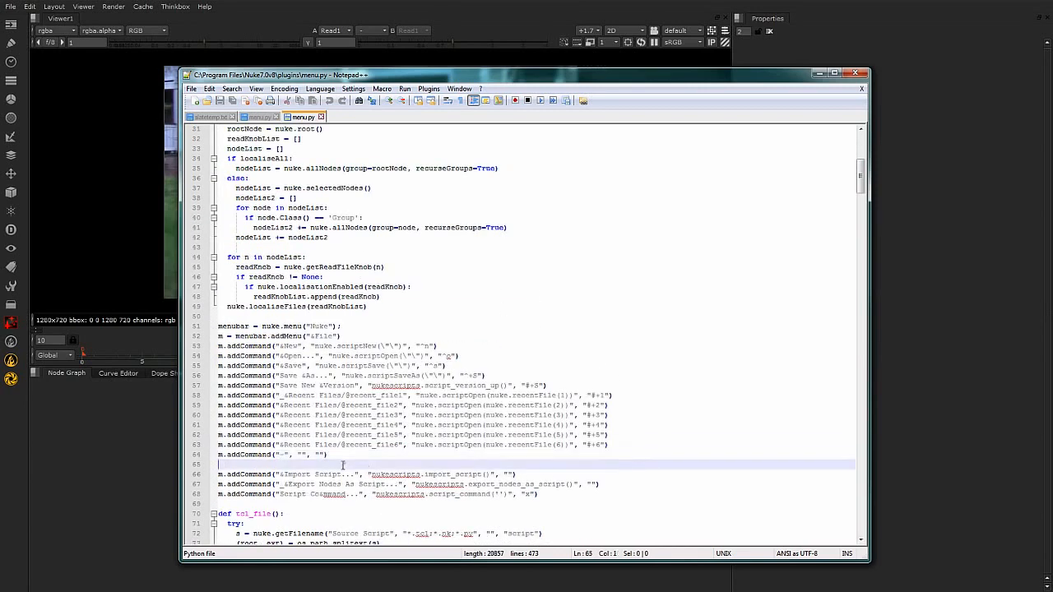
Examine the block in menu.py that adds the File menu and its New, Open, Save and recent-file commands.
{"action": "left_click_drag", "start_coordinate": [342, 457], "coordinate": [216, 327]}
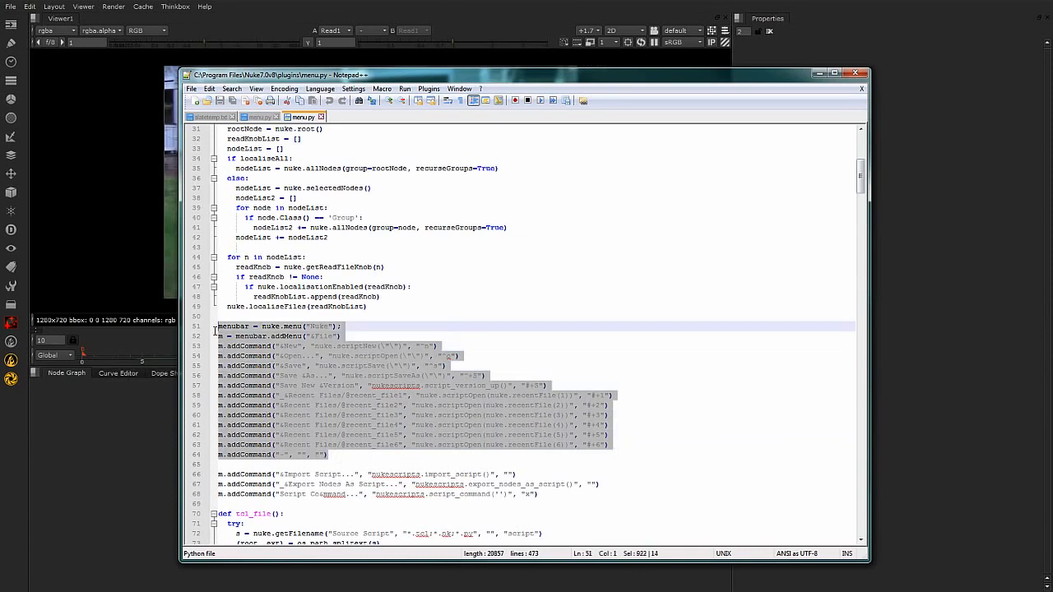
{"action": "left_click", "coordinate": [669, 289]}
{"action": "left_click", "coordinate": [334, 336]}
{"action": "left_click_drag", "start_coordinate": [311, 336], "coordinate": [320, 337]}
{"action": "left_click", "coordinate": [229, 319]}
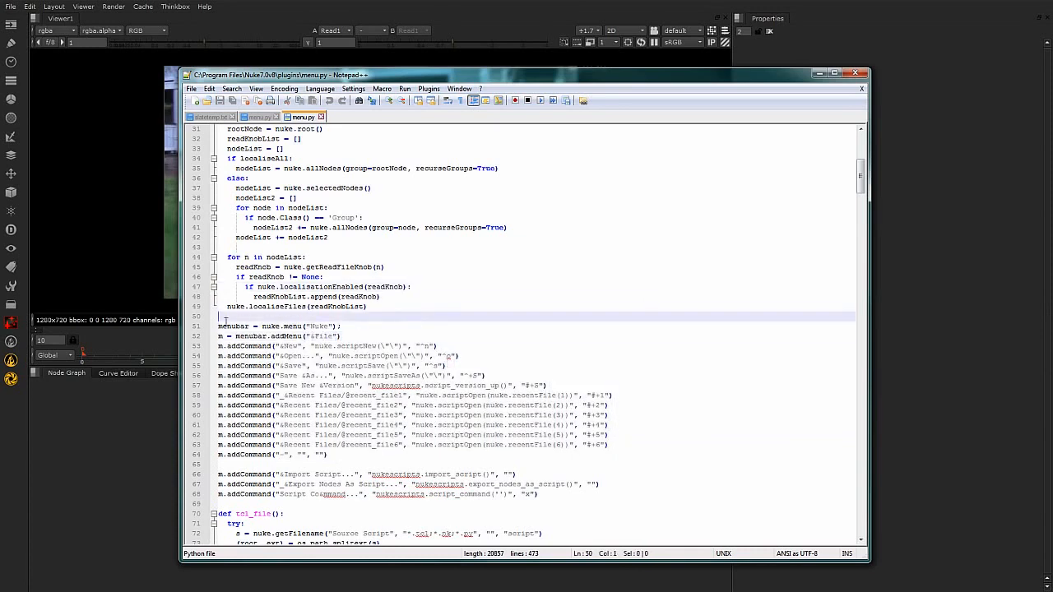
{"action": "left_click_drag", "start_coordinate": [284, 347], "coordinate": [310, 437]}
{"action": "left_click", "coordinate": [285, 356]}
{"action": "left_click", "coordinate": [288, 366]}
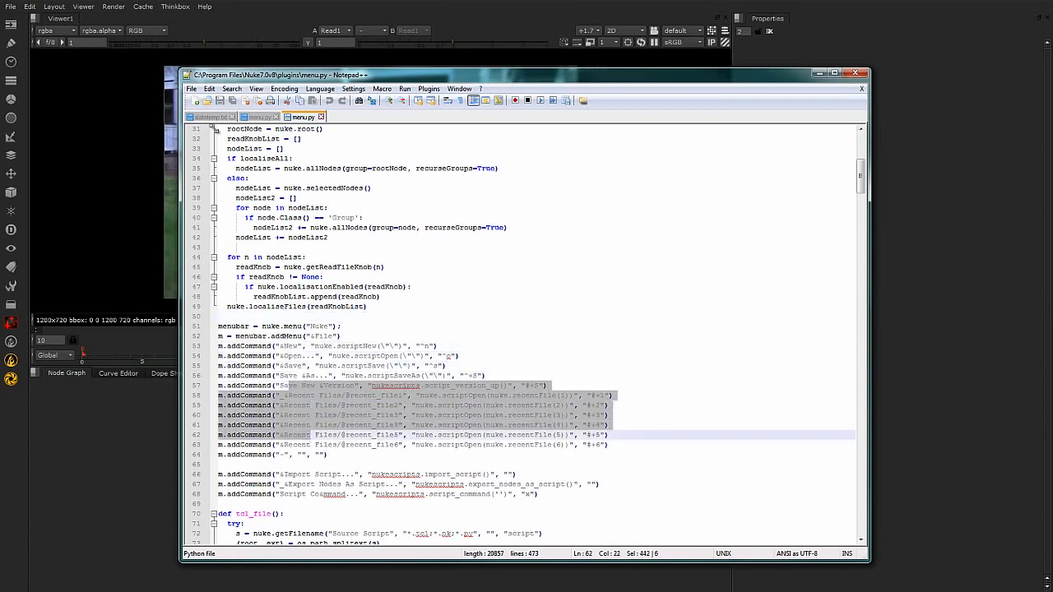
Switch to Nuke and compare its File, Edit and Layout menus with the definitions in menu.py.
{"action": "left_click", "coordinate": [211, 4]}
{"action": "left_click", "coordinate": [11, 7]}
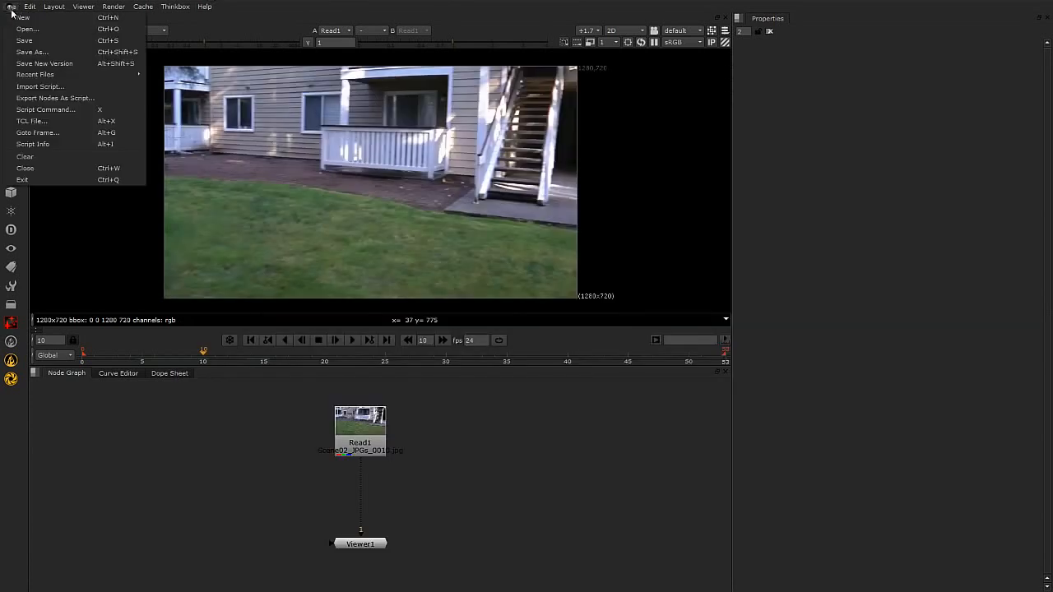
{"action": "mouse_move", "coordinate": [30, 7]}
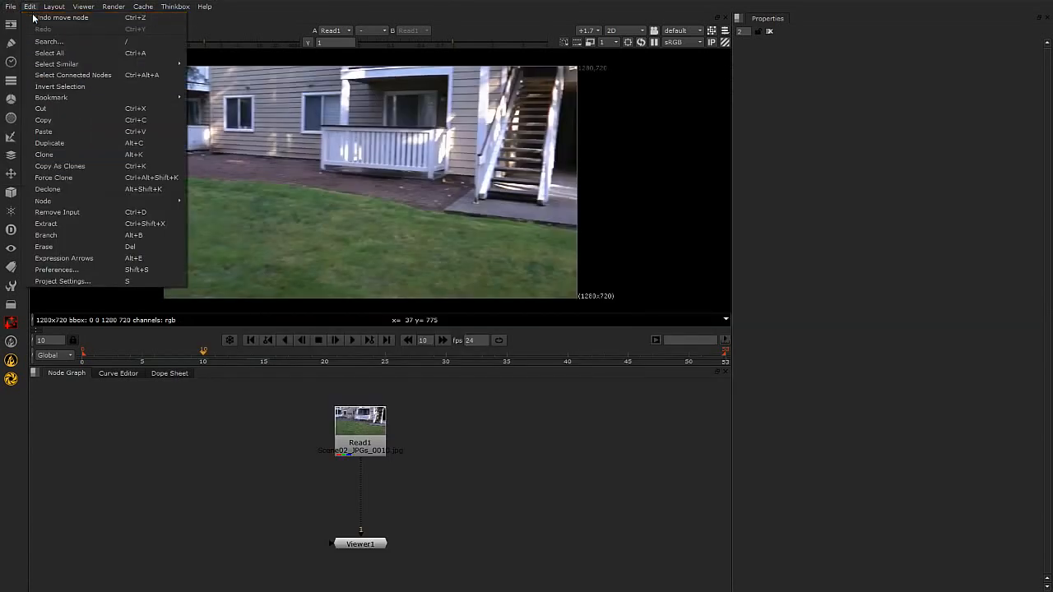
{"action": "left_click", "coordinate": [55, 9]}
{"action": "left_click", "coordinate": [55, 9]}
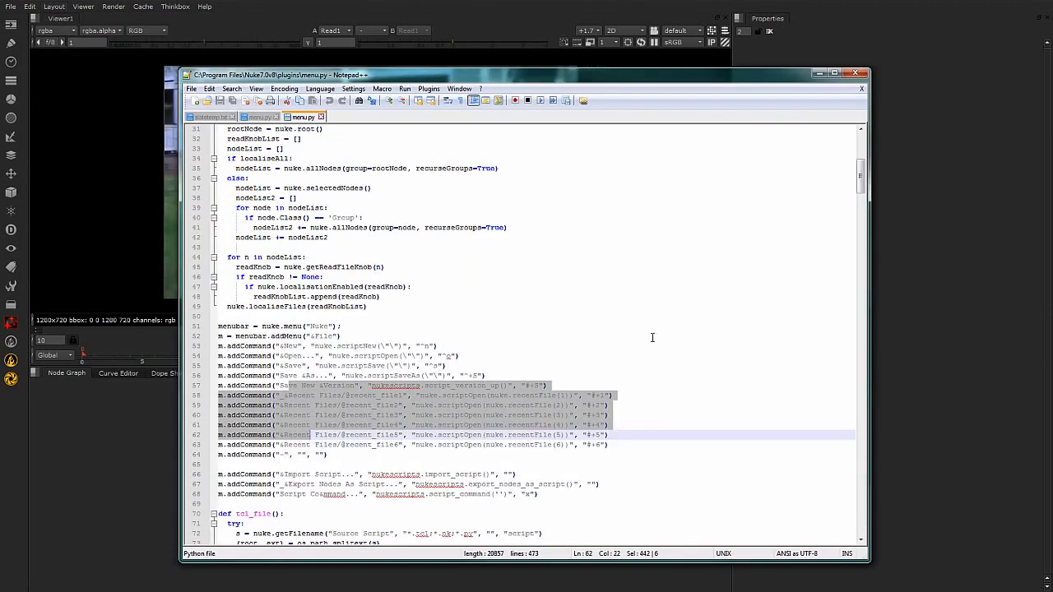
Find the Layout menu section in menu.py and highlight its full block of commands, lines 262 to 284.
{"action": "left_click", "coordinate": [653, 337]}
{"action": "scroll", "coordinate": [653, 337], "scroll_direction": "down", "scroll_amount": 20}
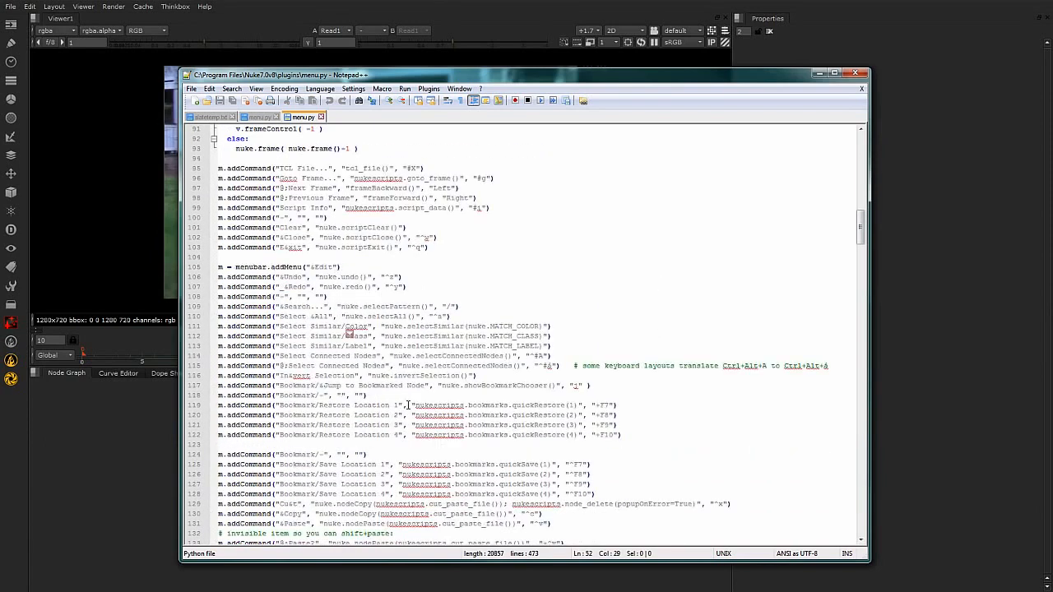
{"action": "scroll", "coordinate": [407, 414], "scroll_direction": "down", "scroll_amount": 3}
{"action": "scroll", "coordinate": [407, 414], "scroll_direction": "down", "scroll_amount": 2}
{"action": "left_click_drag", "start_coordinate": [861, 240], "coordinate": [872, 364]}
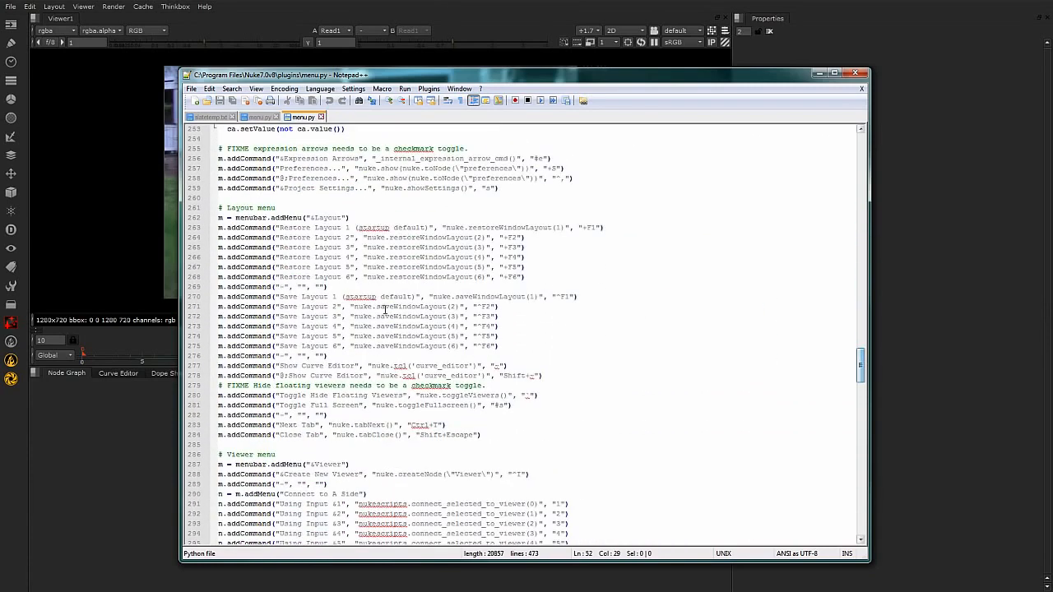
{"action": "left_click_drag", "start_coordinate": [318, 238], "coordinate": [318, 228]}
{"action": "left_click", "coordinate": [219, 218]}
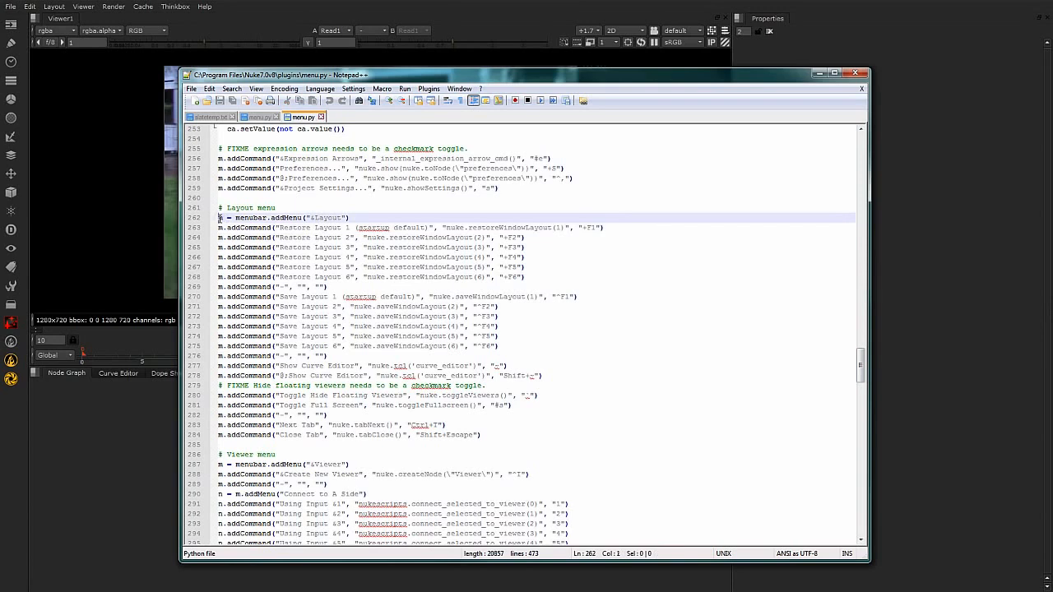
{"action": "mouse_move", "coordinate": [217, 218]}
{"action": "left_mouse_down"}
{"action": "mouse_move", "coordinate": [219, 382]}
{"action": "mouse_move", "coordinate": [418, 411]}
{"action": "mouse_move", "coordinate": [492, 436]}
{"action": "mouse_move", "coordinate": [221, 242]}
{"action": "mouse_move", "coordinate": [205, 217]}
{"action": "left_mouse_up"}
{"action": "left_click", "coordinate": [650, 401]}
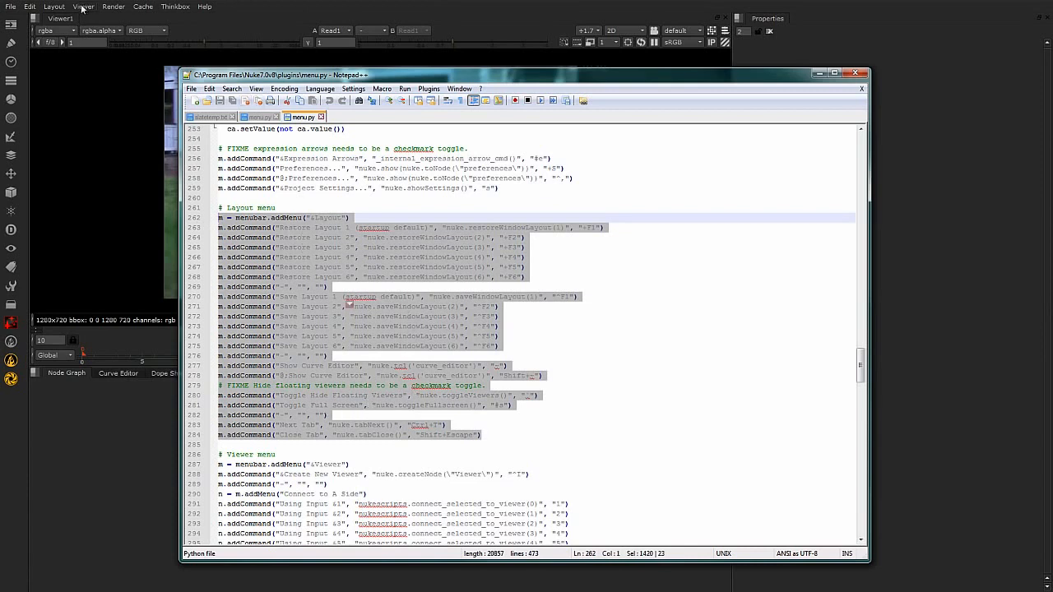
View the Layout menu in Nuke to compare it with the script, then return to menu.py in Notepad++.
{"action": "left_click", "coordinate": [54, 8]}
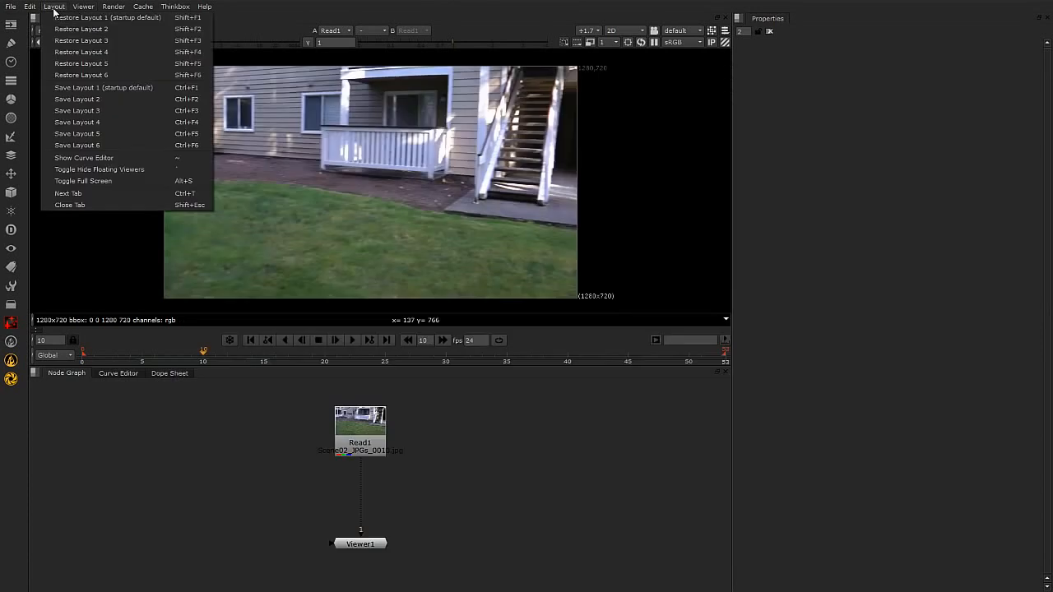
{"action": "left_click", "coordinate": [622, 446]}
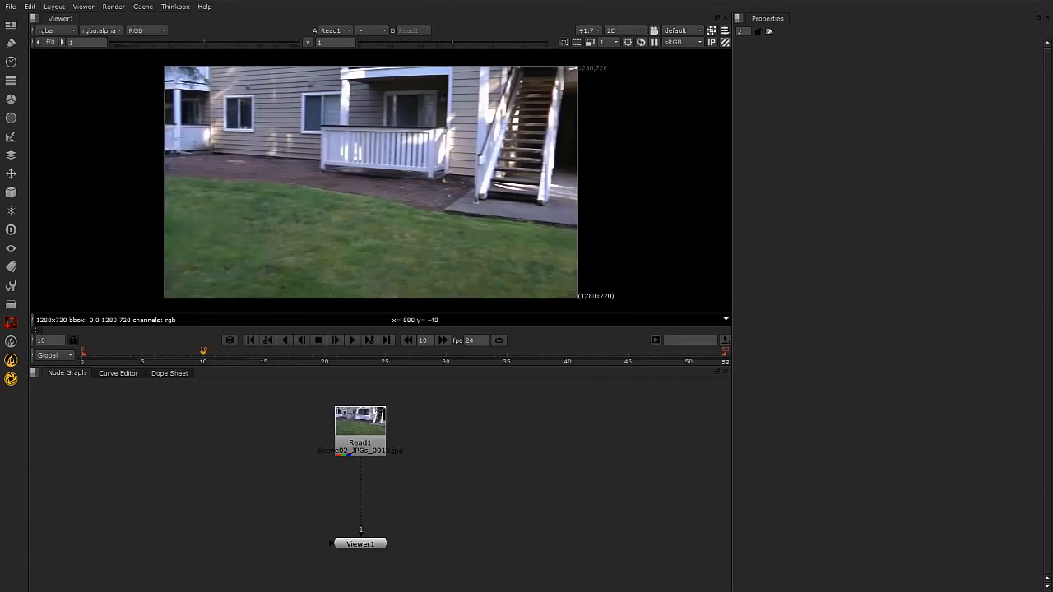
{"action": "key", "text": "alt+Tab"}
Examine the Layout menu commands in menu.py, from the restore and save layout lines to Close Tab.
{"action": "left_click", "coordinate": [649, 346]}
{"action": "left_click", "coordinate": [506, 445]}
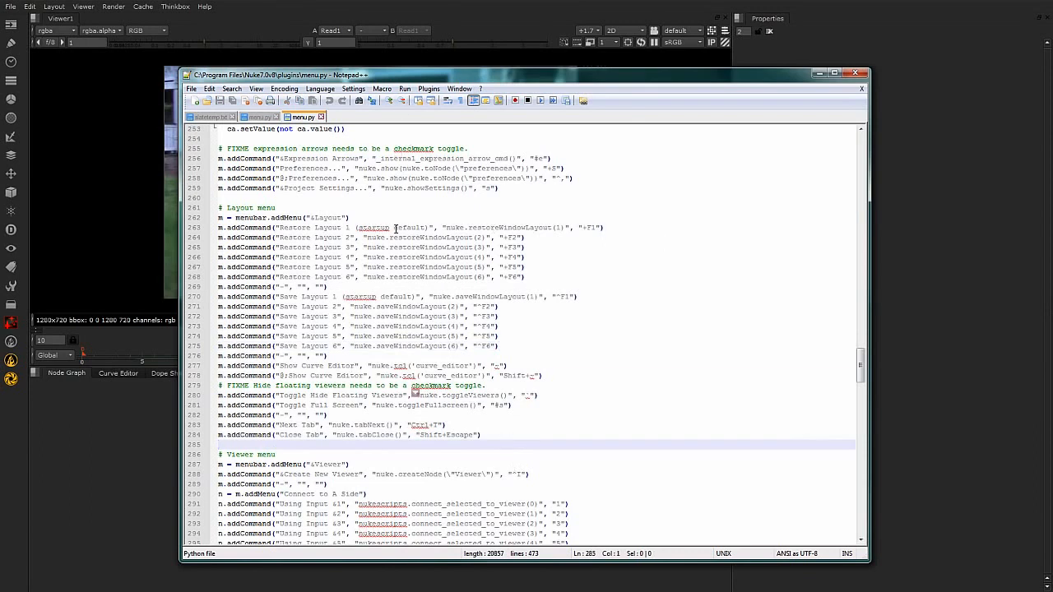
{"action": "left_click", "coordinate": [607, 332]}
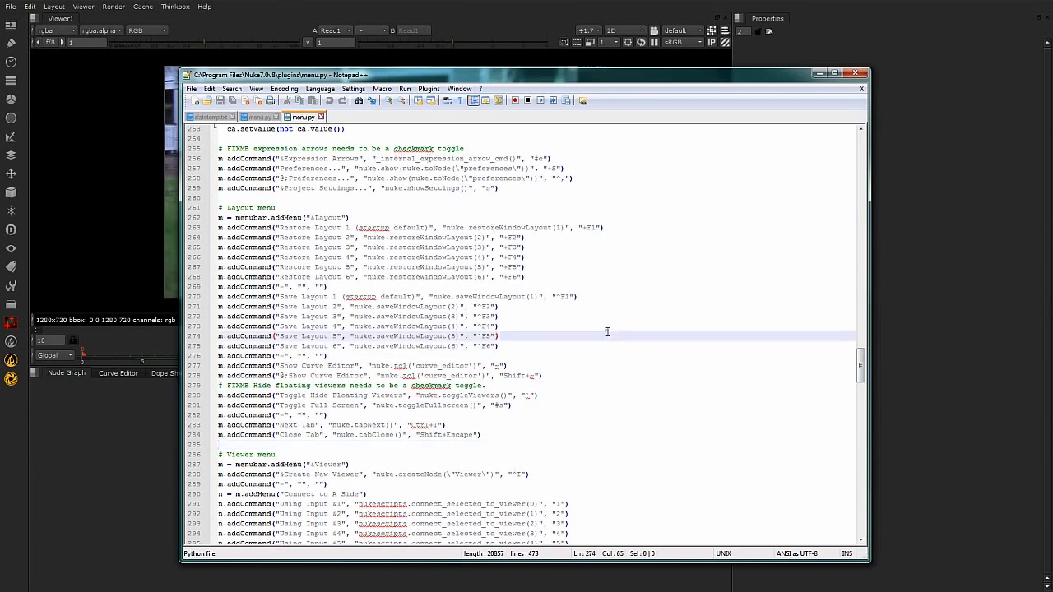
{"action": "left_click", "coordinate": [608, 218]}
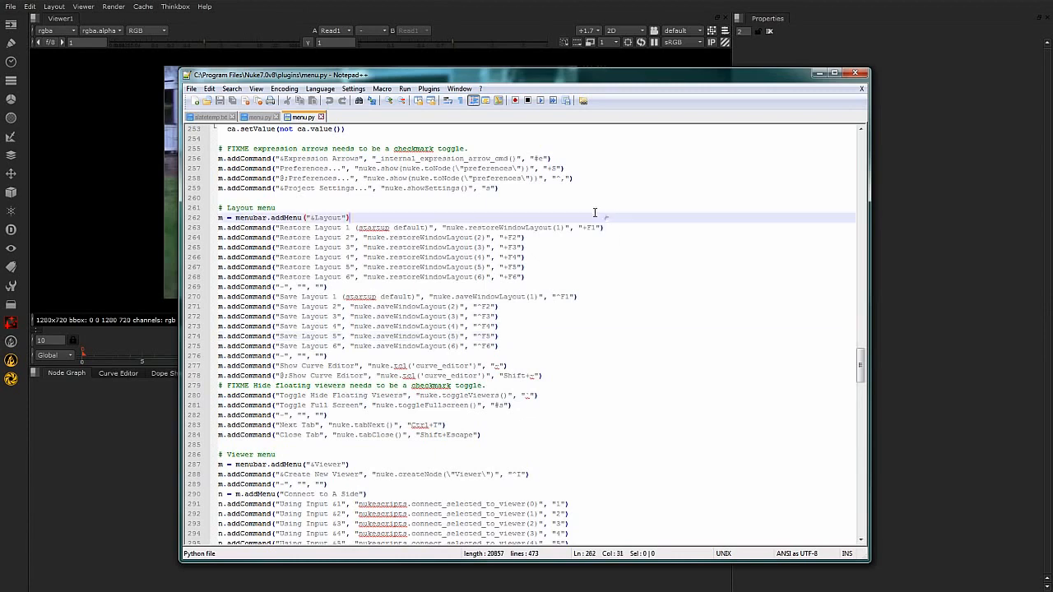
{"action": "left_click_drag", "start_coordinate": [219, 149], "coordinate": [501, 529]}
{"action": "left_click", "coordinate": [488, 415]}
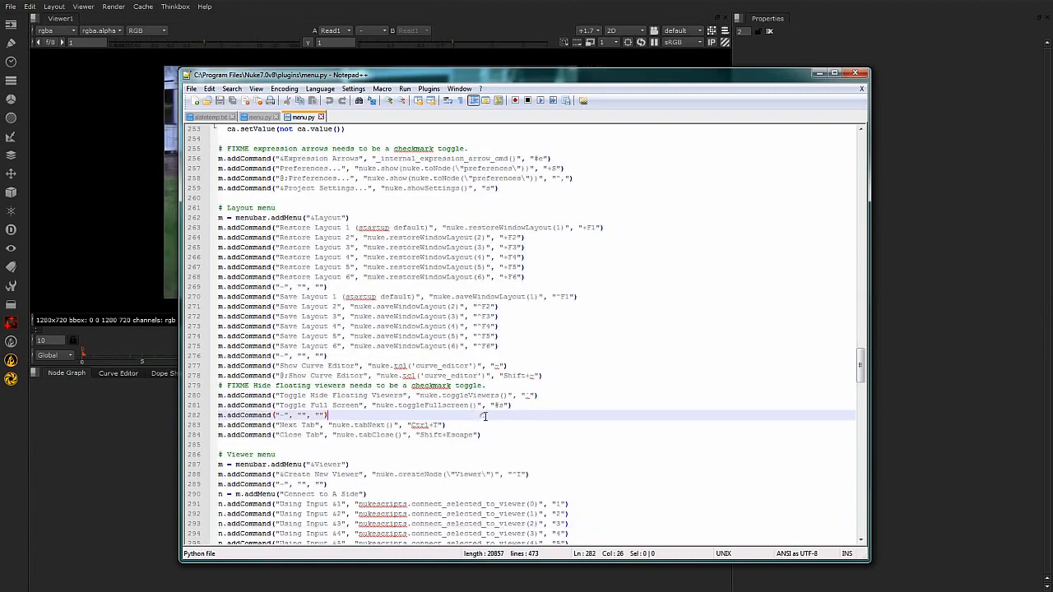
{"action": "left_click", "coordinate": [485, 433]}
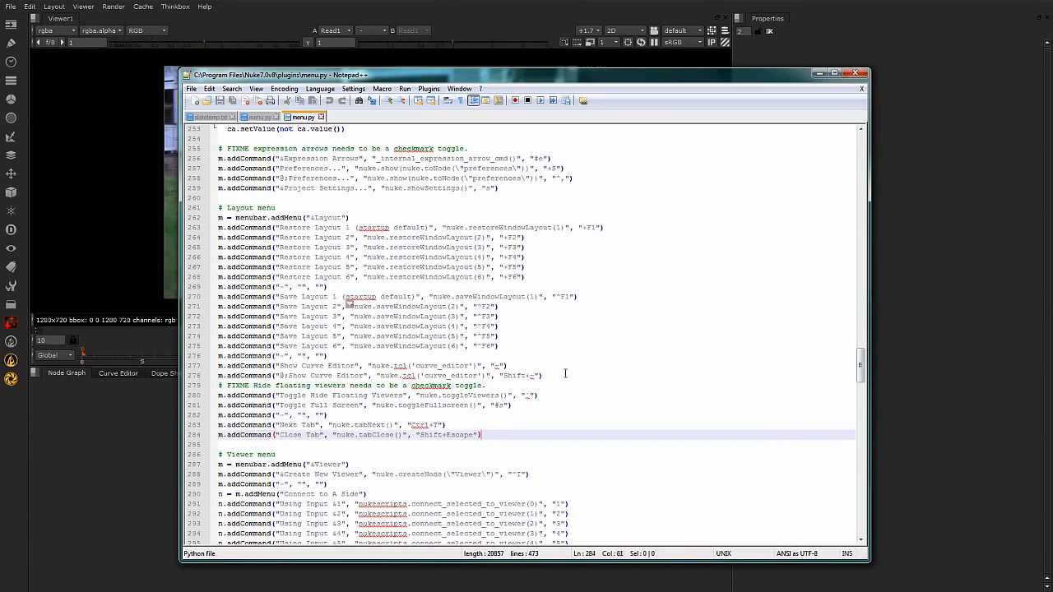
{"action": "left_click", "coordinate": [663, 257]}
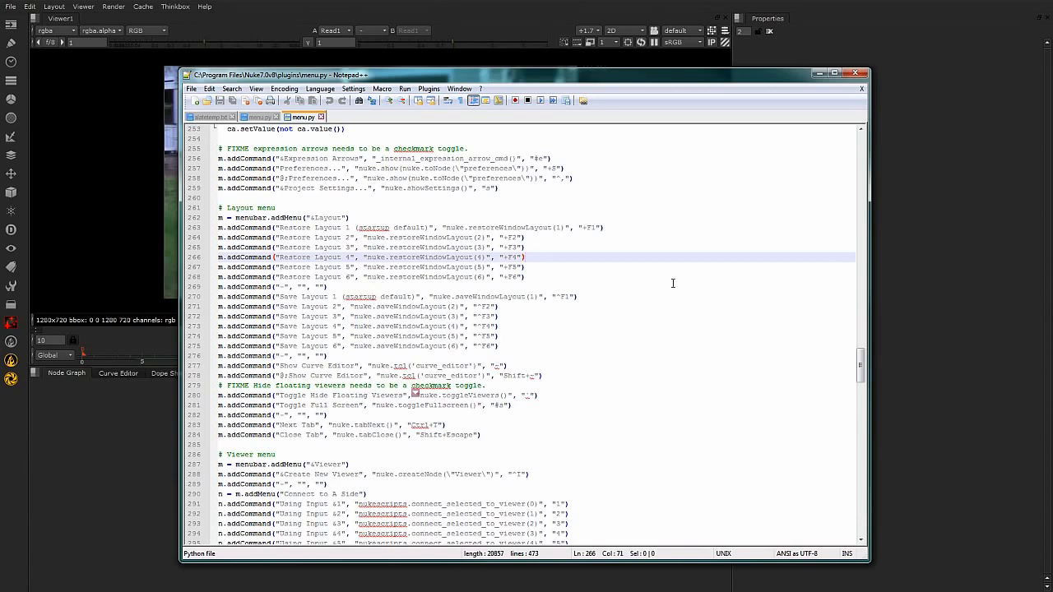
Close the plugins menu.py and Notepad++, and open the .nuke folder inside the user's home folder in Windows Explorer.
{"action": "left_click", "coordinate": [321, 117]}
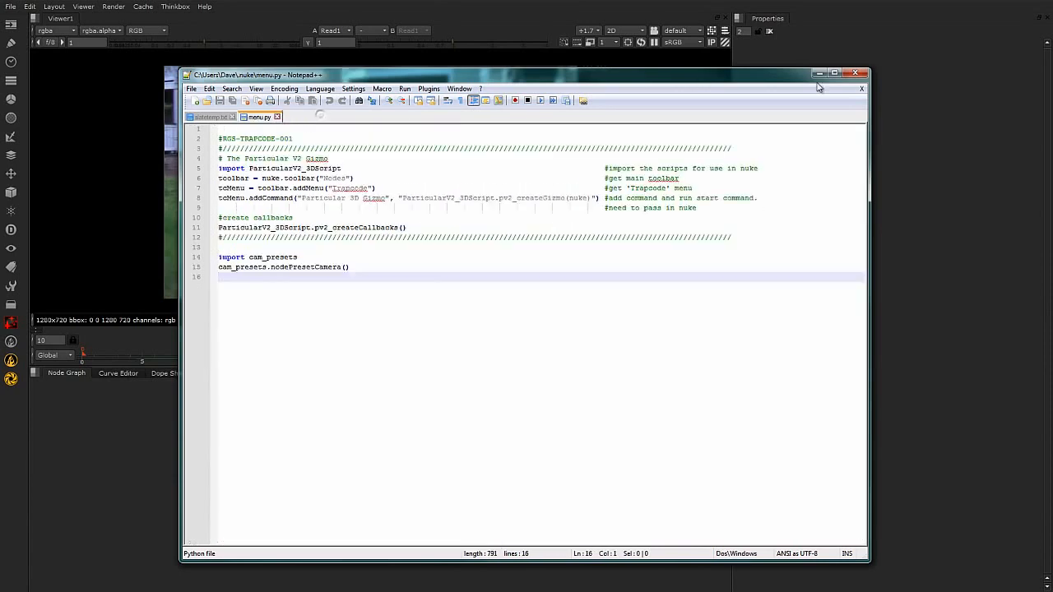
{"action": "left_click", "coordinate": [857, 74]}
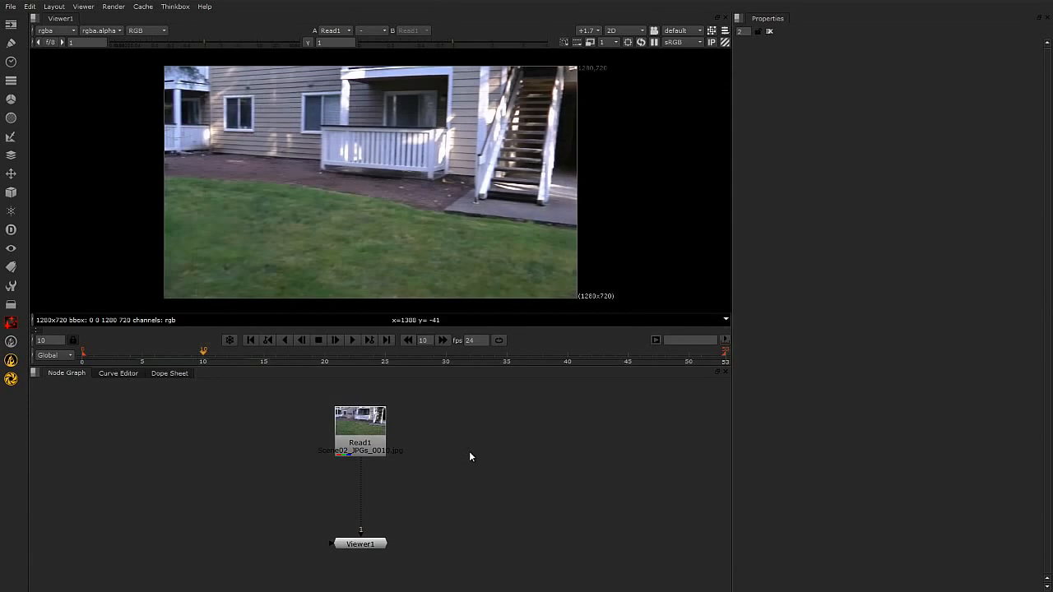
{"action": "key", "text": "alt+Tab"}
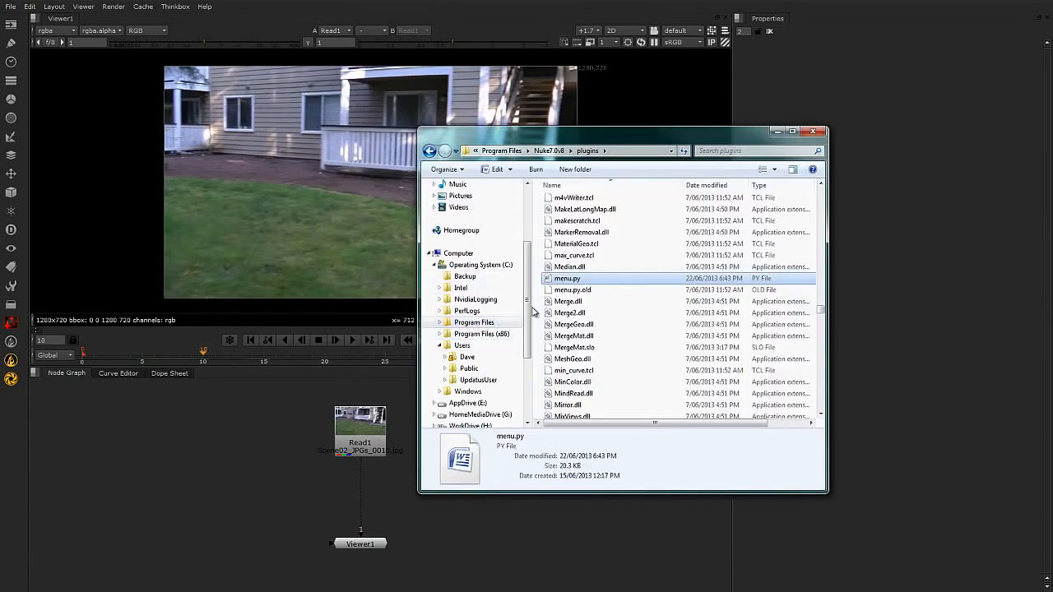
{"action": "scroll", "coordinate": [527, 301], "scroll_direction": "down", "scroll_amount": 1}
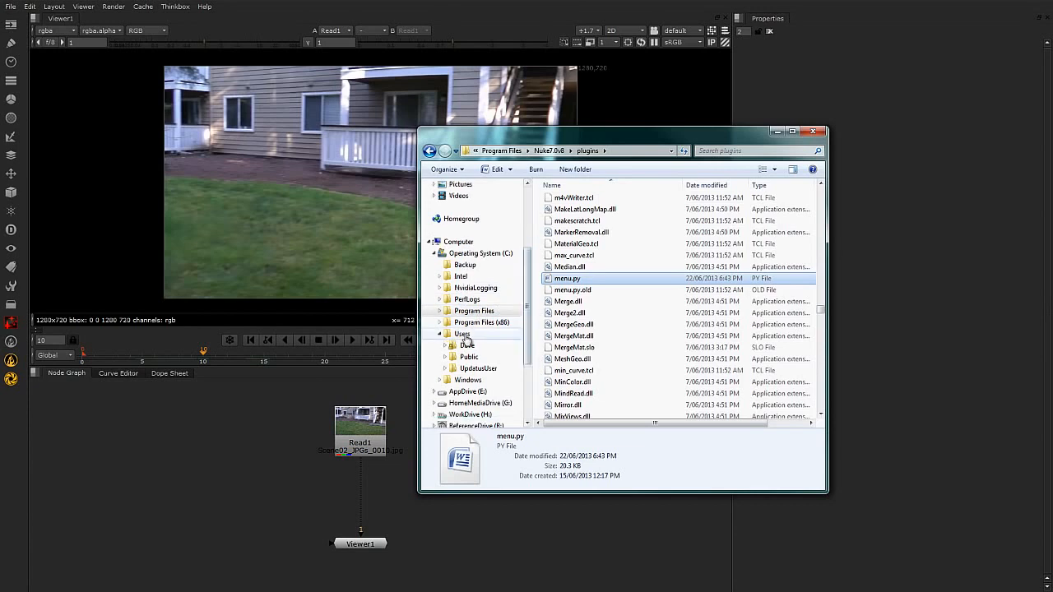
{"action": "left_click", "coordinate": [463, 334]}
{"action": "left_click", "coordinate": [467, 346]}
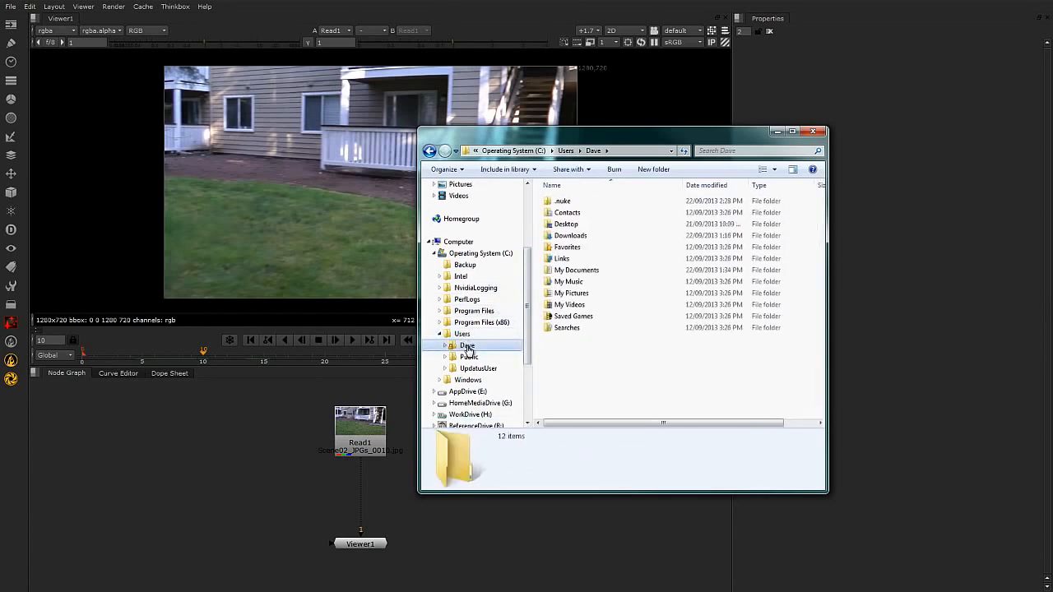
{"action": "left_click", "coordinate": [566, 202]}
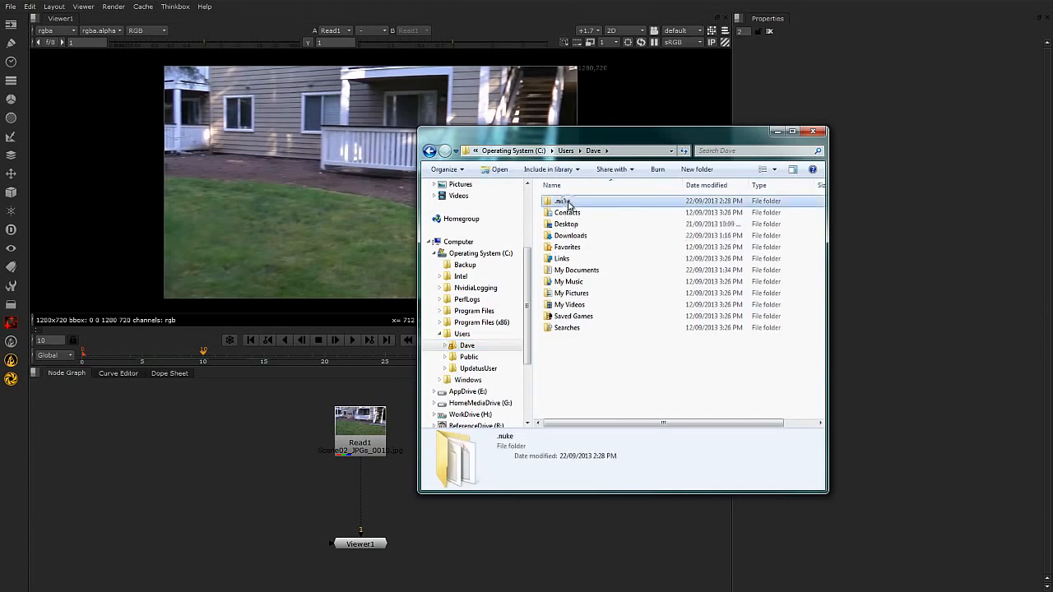
{"action": "double_click", "coordinate": [566, 202]}
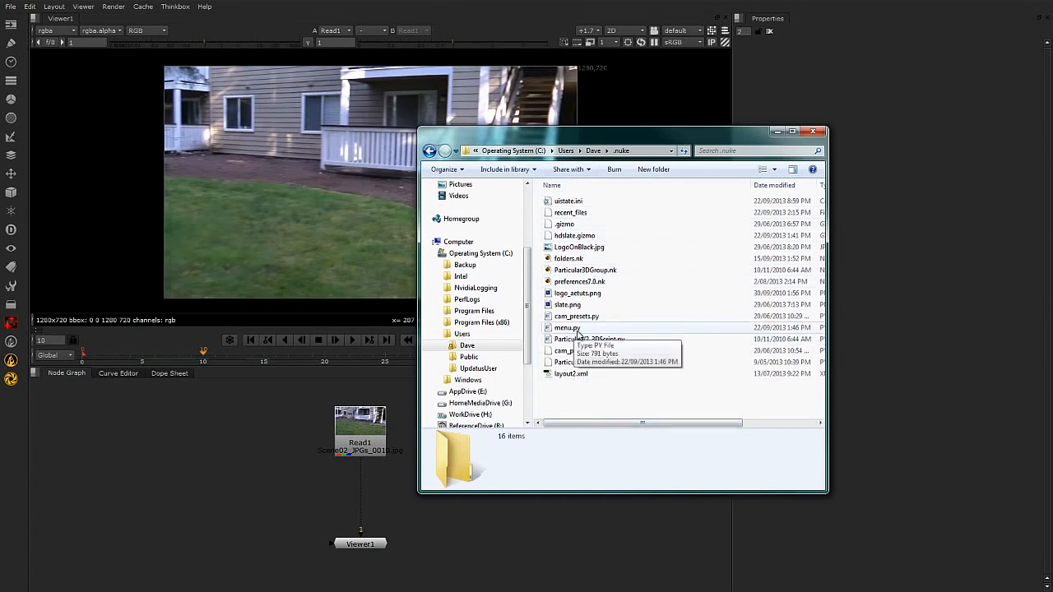
Open menu.py from the .nuke folder in Notepad++ and look over its contents.
{"action": "left_click", "coordinate": [579, 329]}
{"action": "right_click", "coordinate": [578, 330]}
{"action": "left_click", "coordinate": [623, 349]}
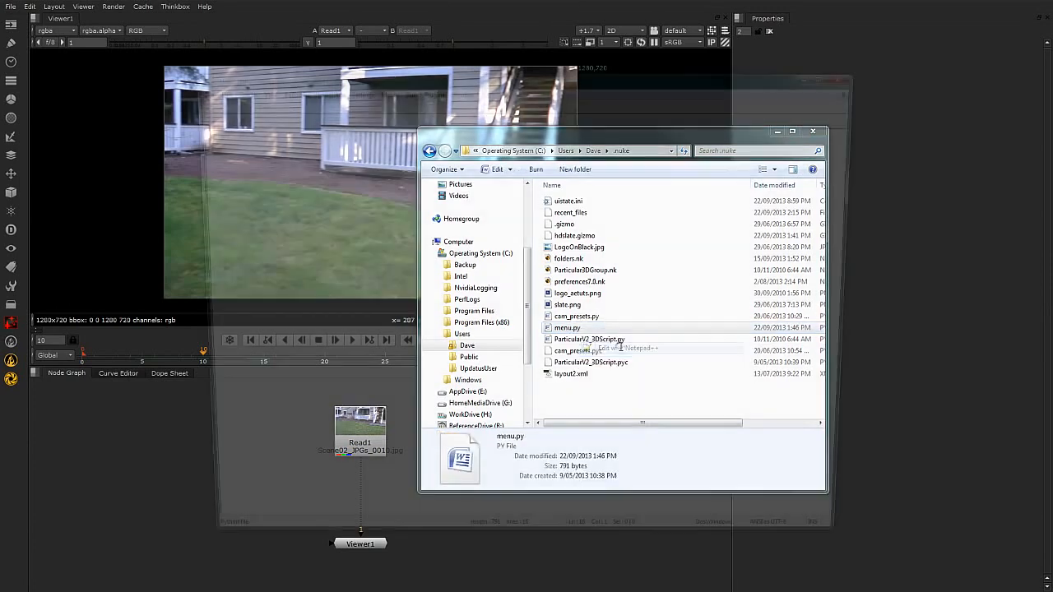
{"action": "left_click_drag", "start_coordinate": [209, 301], "coordinate": [186, 129]}
{"action": "left_click", "coordinate": [342, 392]}
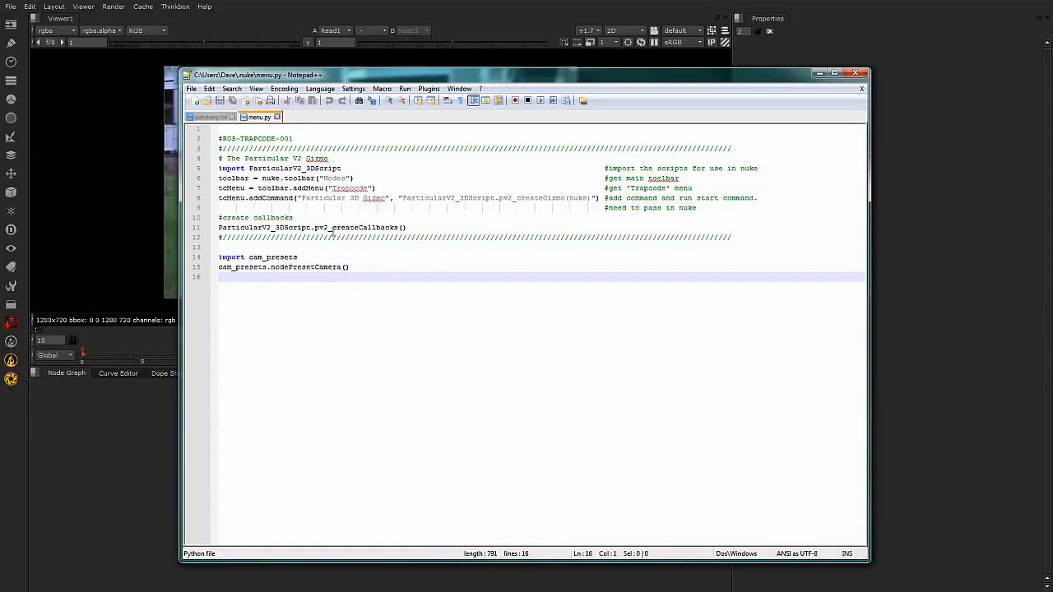
Examine the Particular V2 Gizmo section of the user menu.py, including its Trapcode menu and callback lines.
{"action": "left_click_drag", "start_coordinate": [437, 203], "coordinate": [226, 138]}
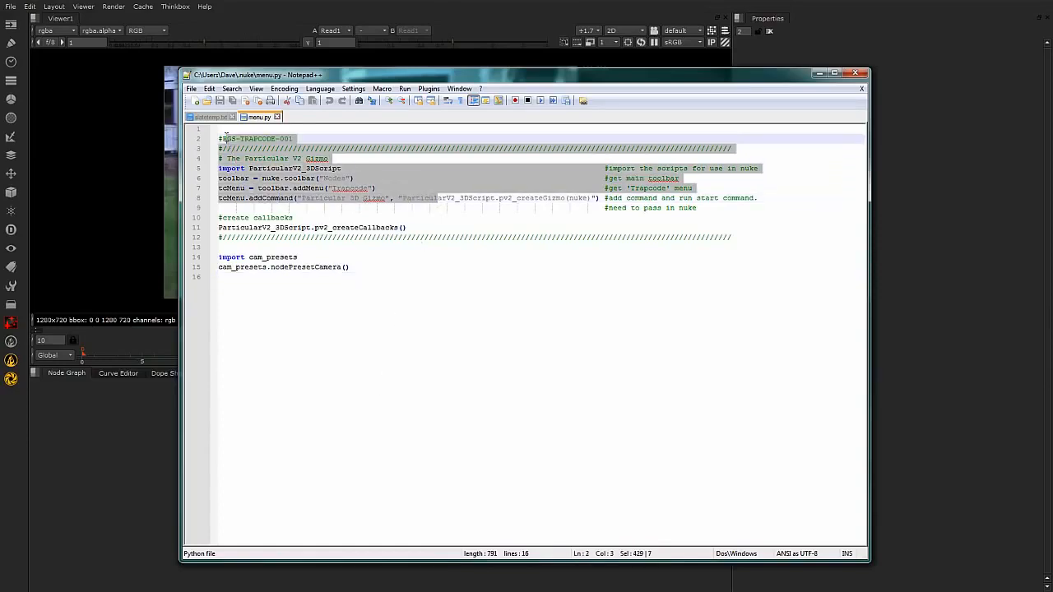
{"action": "left_click", "coordinate": [366, 385]}
{"action": "left_click", "coordinate": [323, 238]}
{"action": "left_click", "coordinate": [259, 228]}
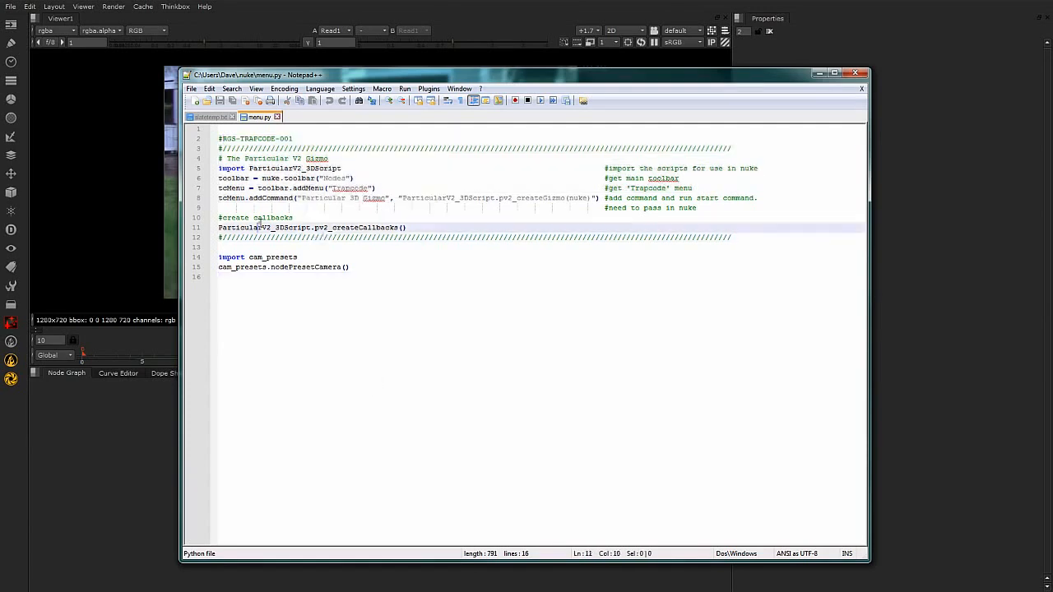
{"action": "left_click", "coordinate": [343, 317]}
Examine the import cam_presets and cam_presets.nodePresetCamera() lines at the end of the user menu.py.
{"action": "left_click_drag", "start_coordinate": [371, 263], "coordinate": [218, 257]}
{"action": "left_click", "coordinate": [238, 280]}
{"action": "left_click", "coordinate": [217, 257]}
{"action": "left_click", "coordinate": [246, 309]}
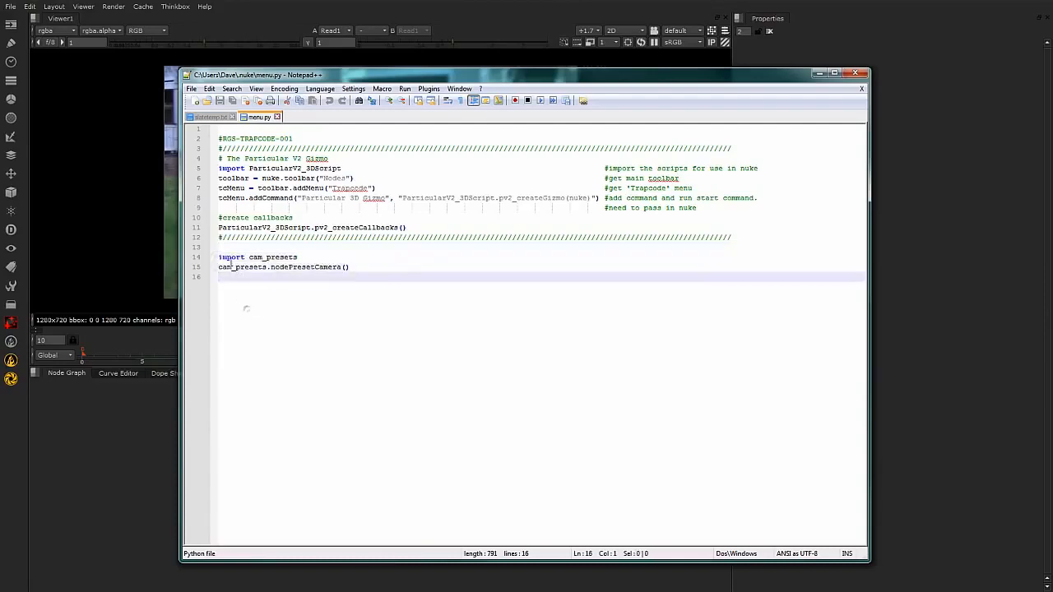
{"action": "left_click_drag", "start_coordinate": [367, 270], "coordinate": [218, 257]}
{"action": "left_click", "coordinate": [390, 269]}
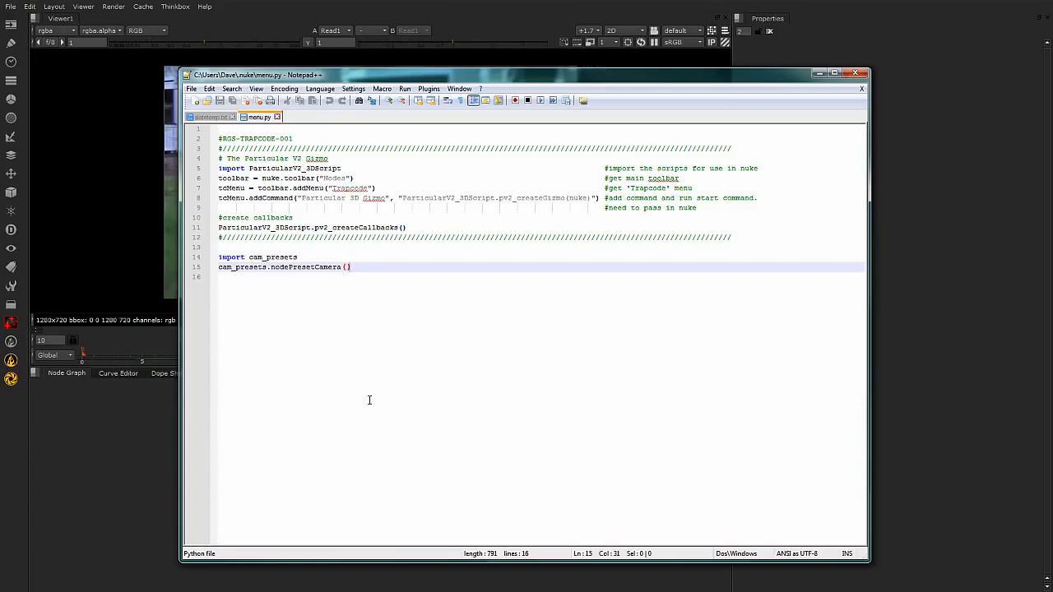
{"action": "key", "text": "Down"}
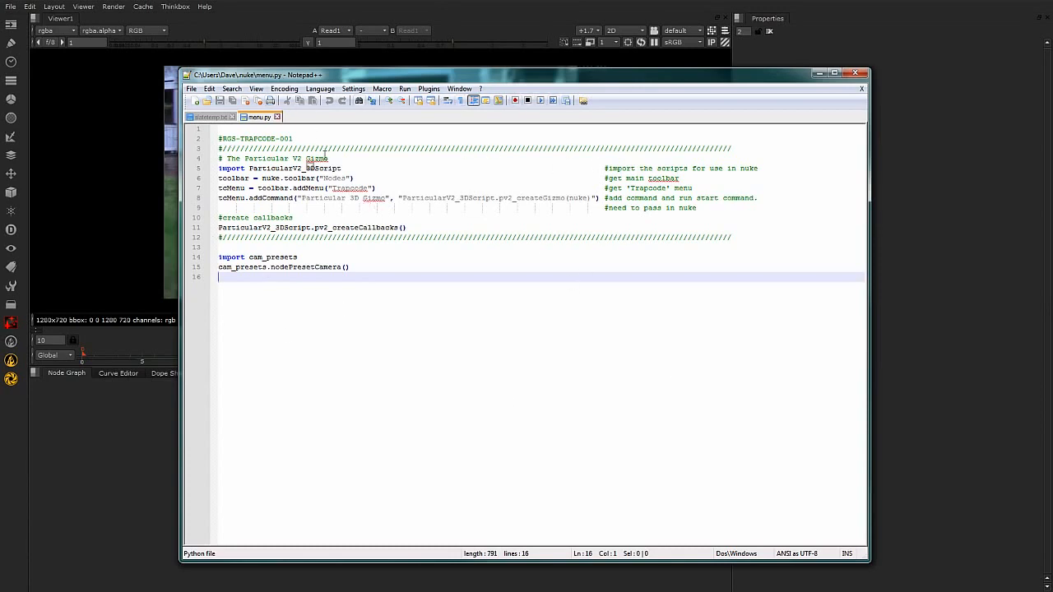
Switch to Windows Explorer and go back from the .nuke folder to the Nuke7.0v8 plugins folder.
{"action": "key", "text": "alt+Tab"}
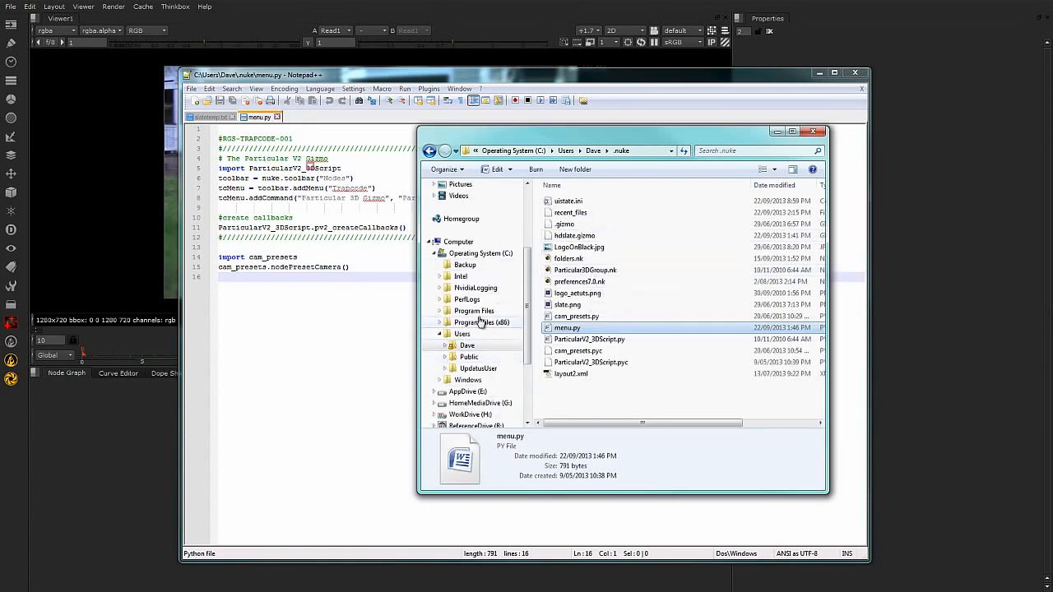
{"action": "left_click", "coordinate": [429, 152]}
{"action": "left_click", "coordinate": [430, 151]}
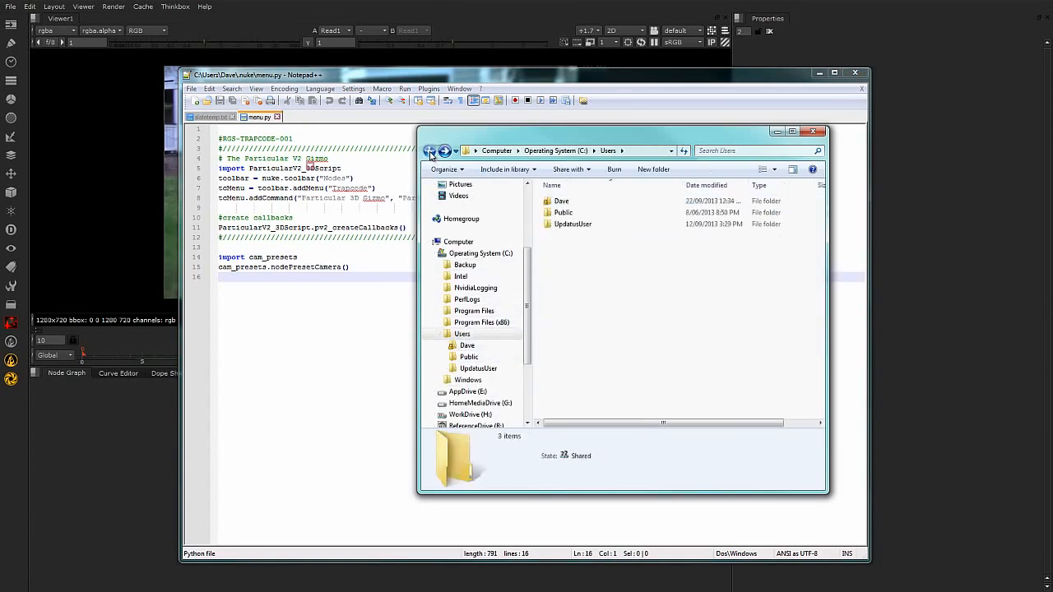
{"action": "left_click", "coordinate": [429, 151]}
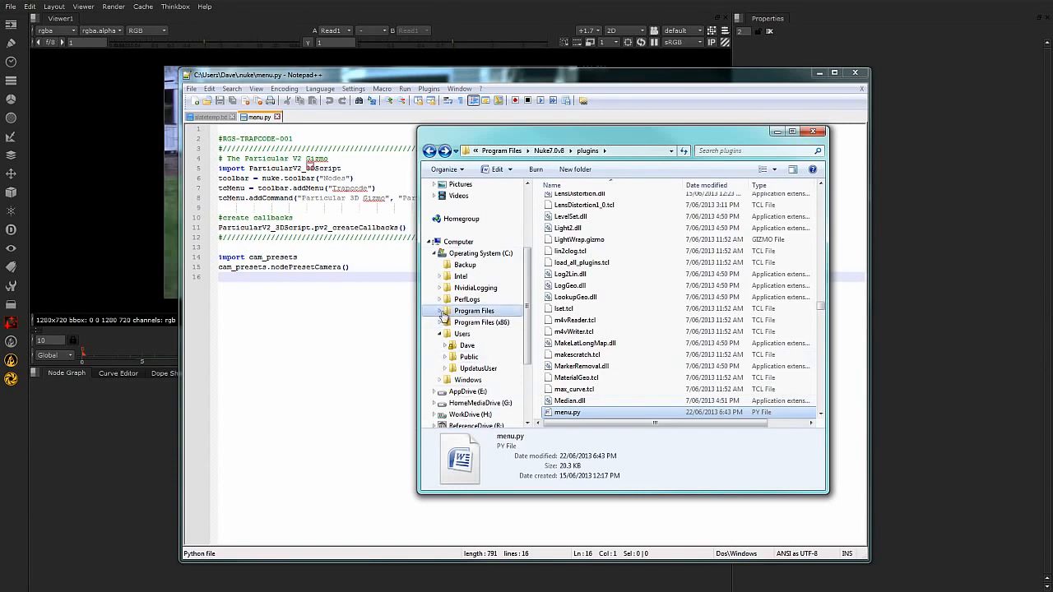
Browse the folder tree from Program Files to the user's .nuke folder and reposition the Explorer window over the script editor.
{"action": "left_click", "coordinate": [441, 311]}
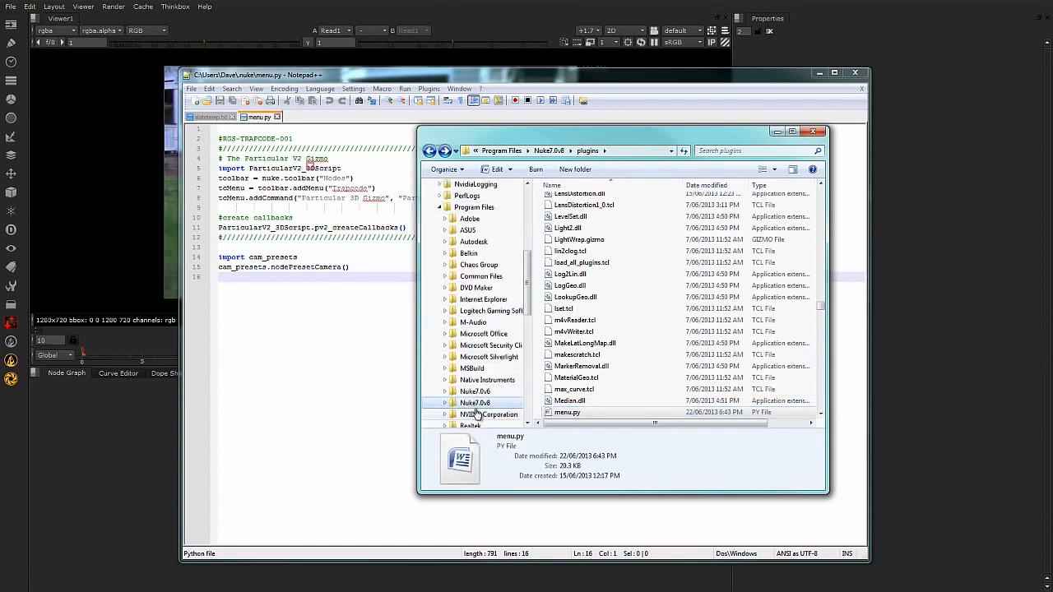
{"action": "scroll", "coordinate": [466, 404], "scroll_direction": "down", "scroll_amount": 3}
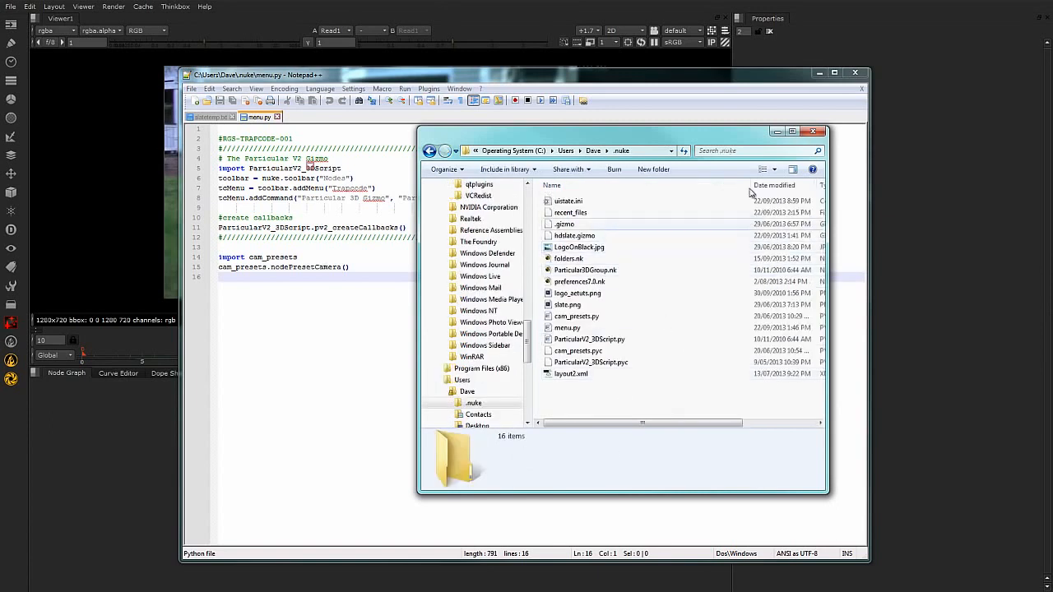
{"action": "left_click_drag", "start_coordinate": [708, 136], "coordinate": [635, 148]}
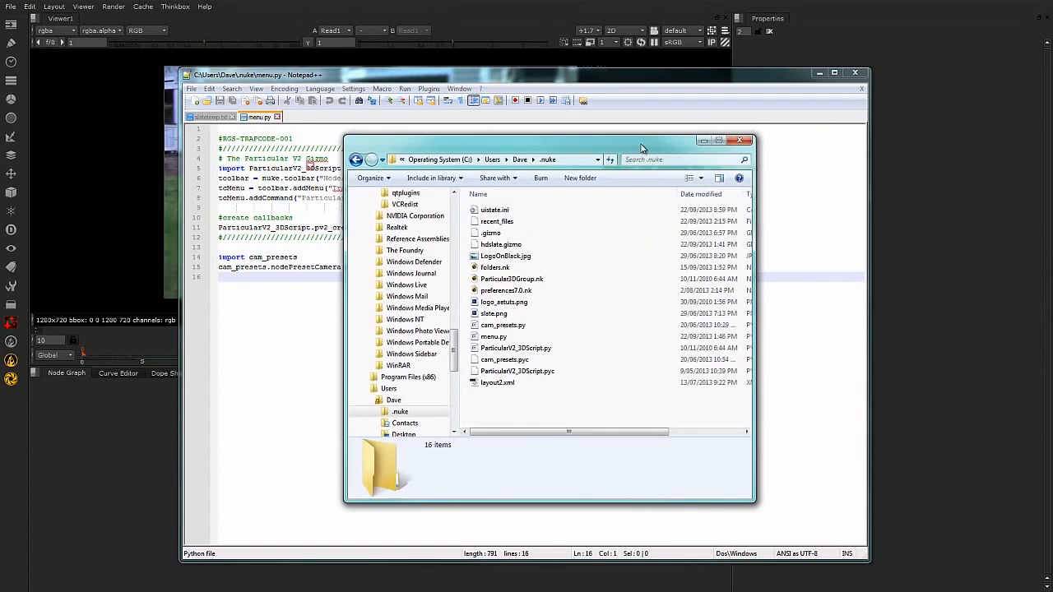
{"action": "left_click_drag", "start_coordinate": [729, 148], "coordinate": [728, 151]}
{"action": "left_click_drag", "start_coordinate": [606, 158], "coordinate": [626, 146]}
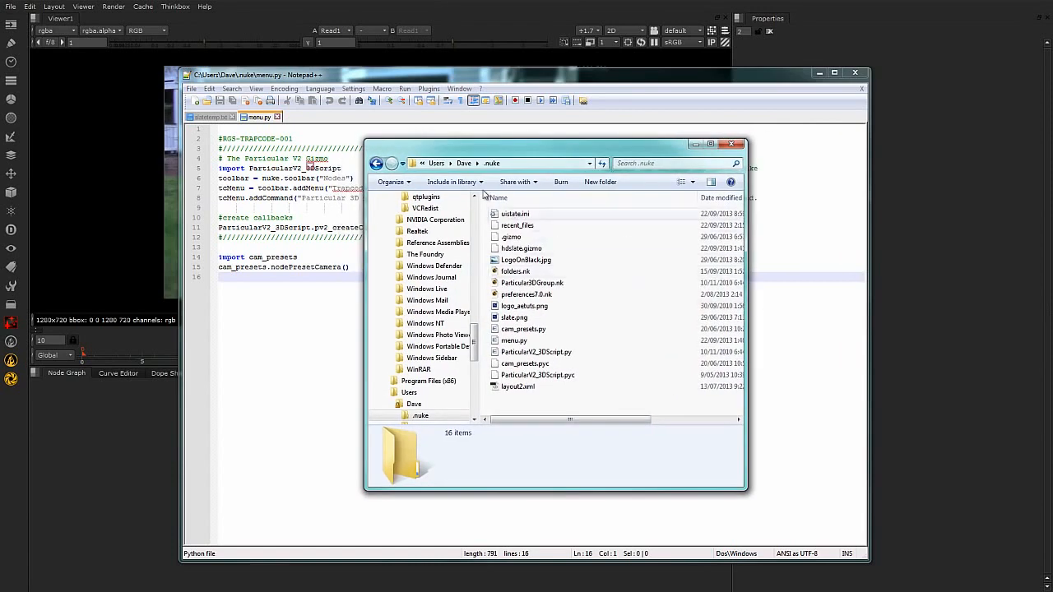
Clear the read-only attribute on the .nuke folder within the user's home folder, applying the change to its subfolders and files.
{"action": "left_click", "coordinate": [464, 163]}
{"action": "left_click", "coordinate": [520, 215]}
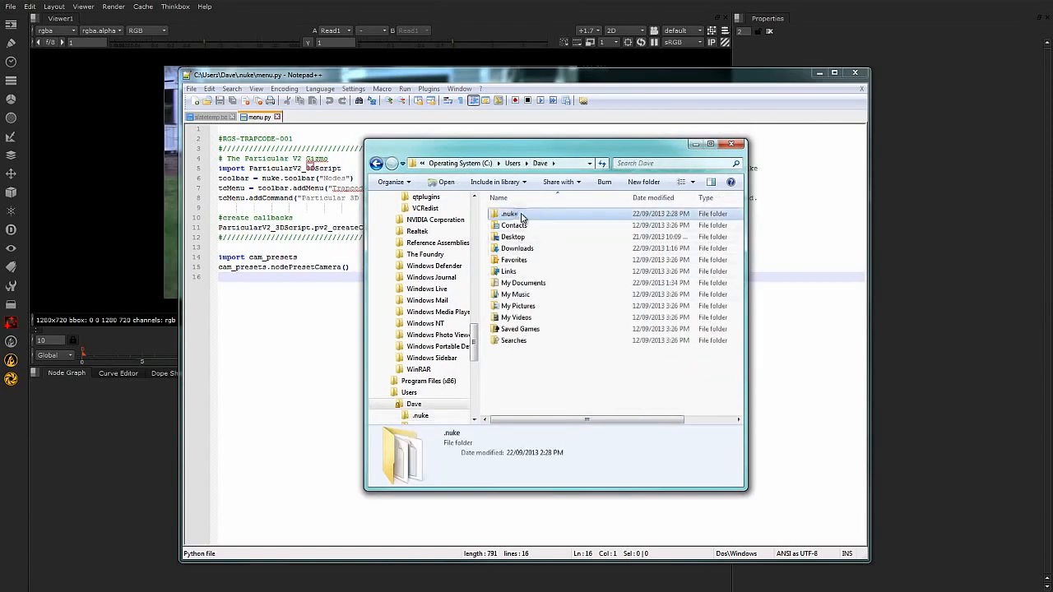
{"action": "right_click", "coordinate": [522, 215]}
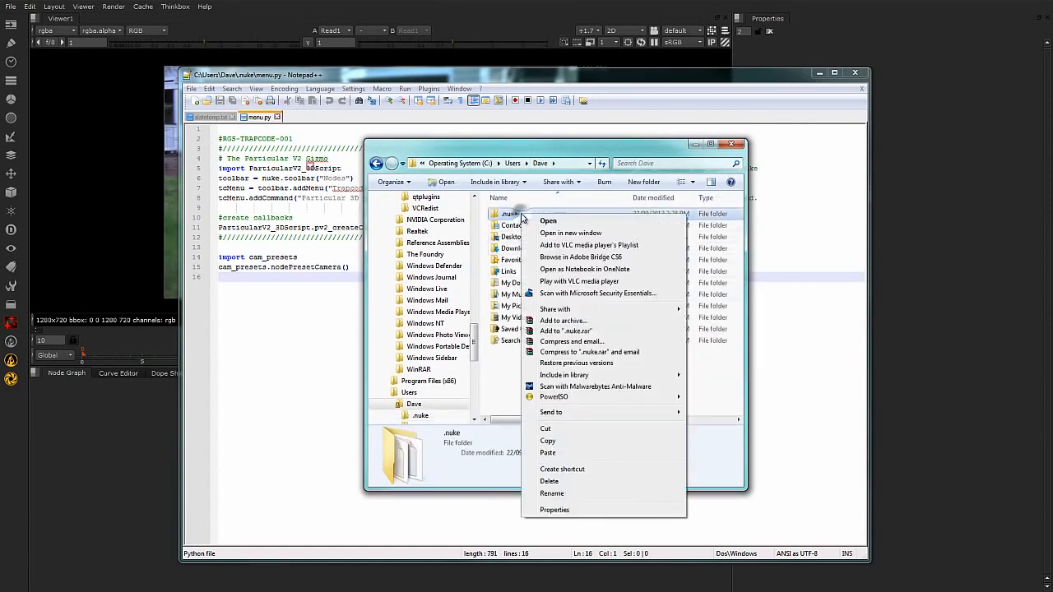
{"action": "left_click", "coordinate": [576, 511]}
{"action": "left_click", "coordinate": [581, 385]}
{"action": "left_click", "coordinate": [698, 466]}
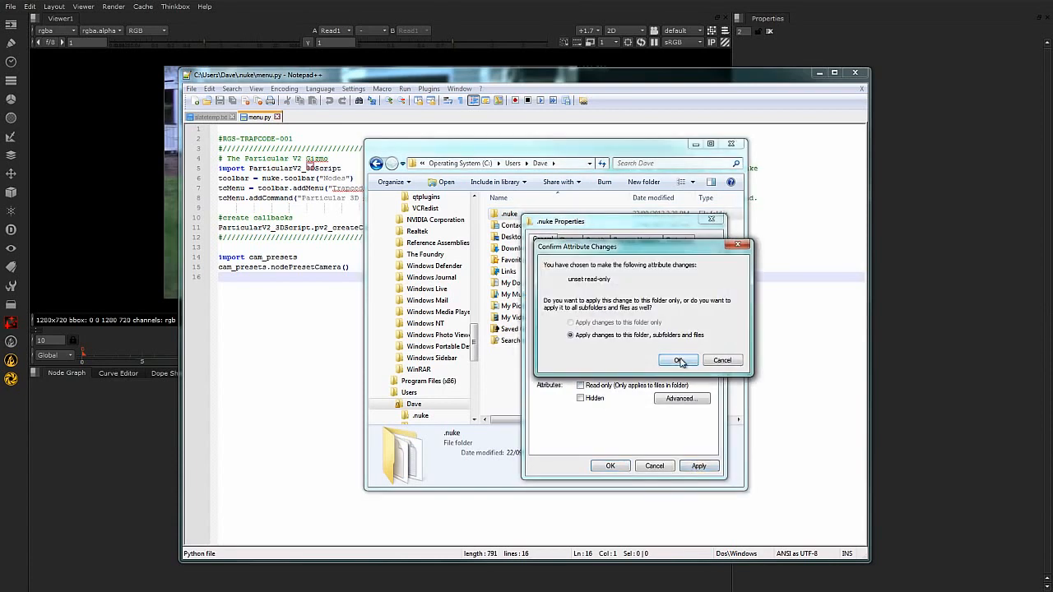
{"action": "left_click", "coordinate": [678, 361]}
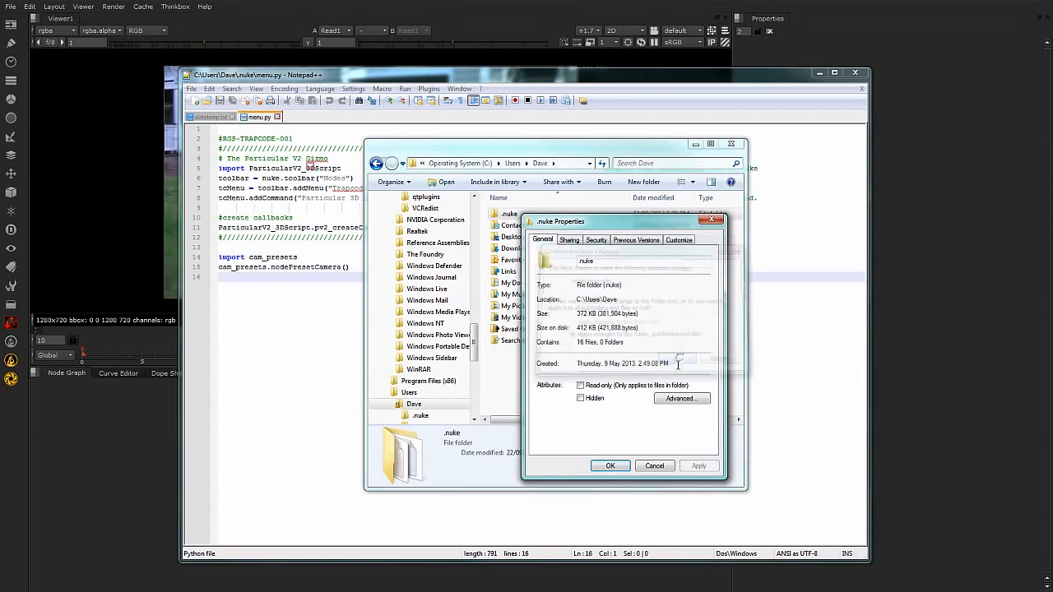
{"action": "left_click", "coordinate": [612, 466]}
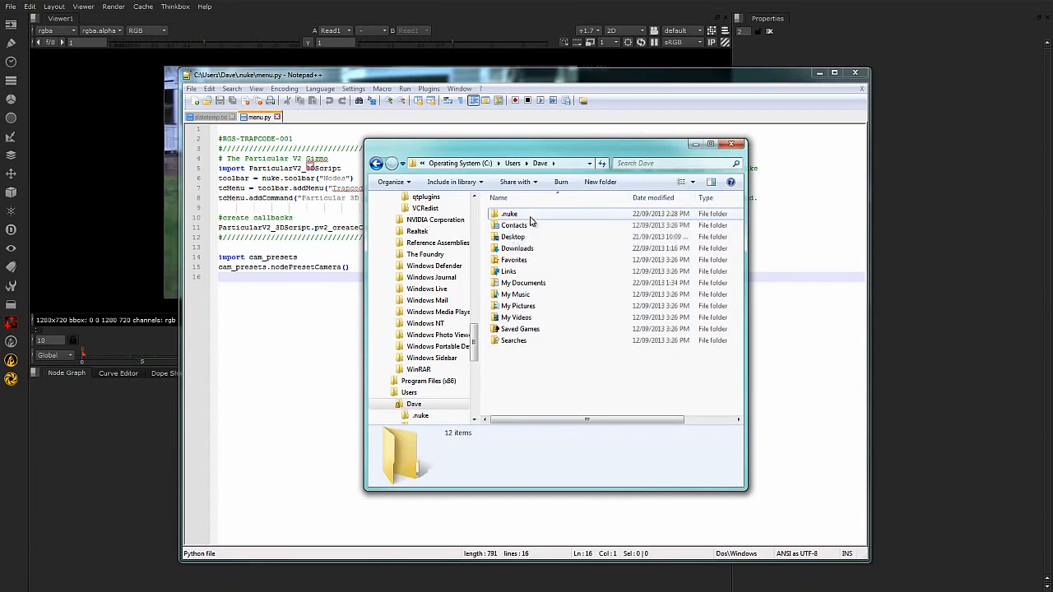
Close Windows Explorer and Notepad++ to return to the Nuke composition.
{"action": "left_click", "coordinate": [520, 216]}
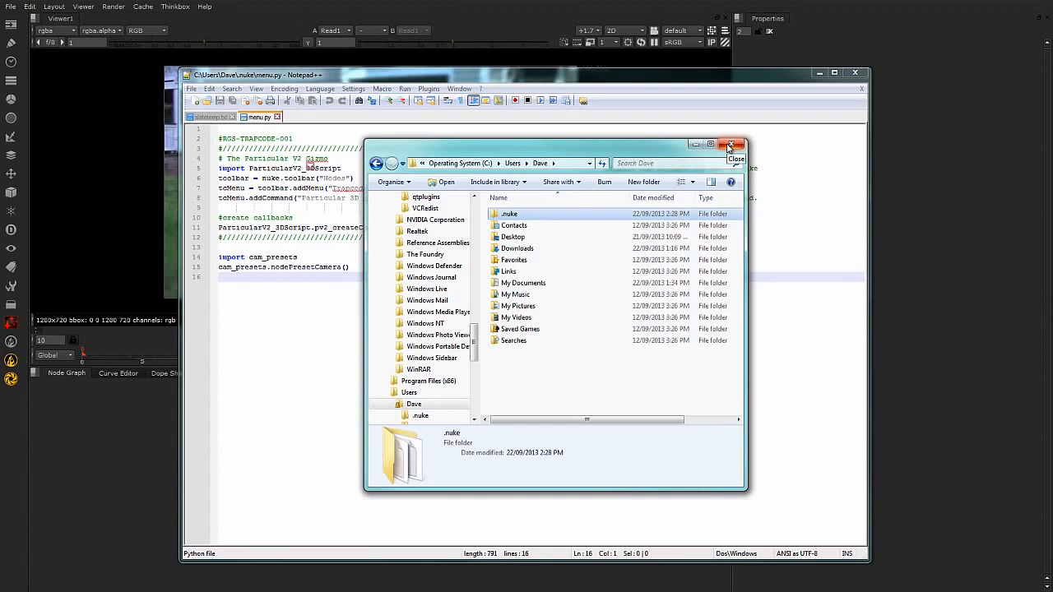
{"action": "left_click", "coordinate": [729, 146]}
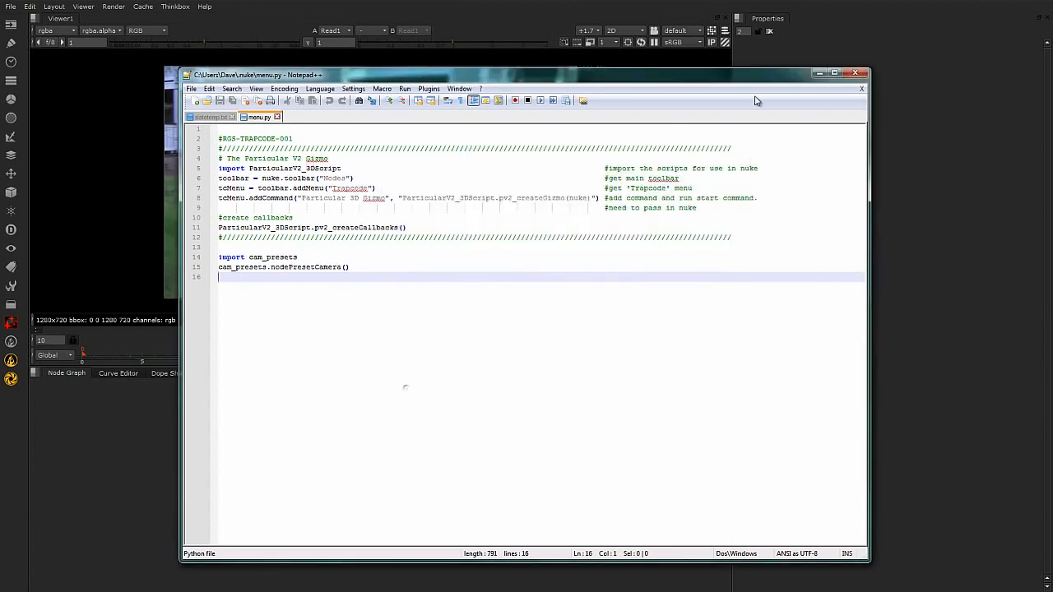
{"action": "left_click", "coordinate": [860, 76]}
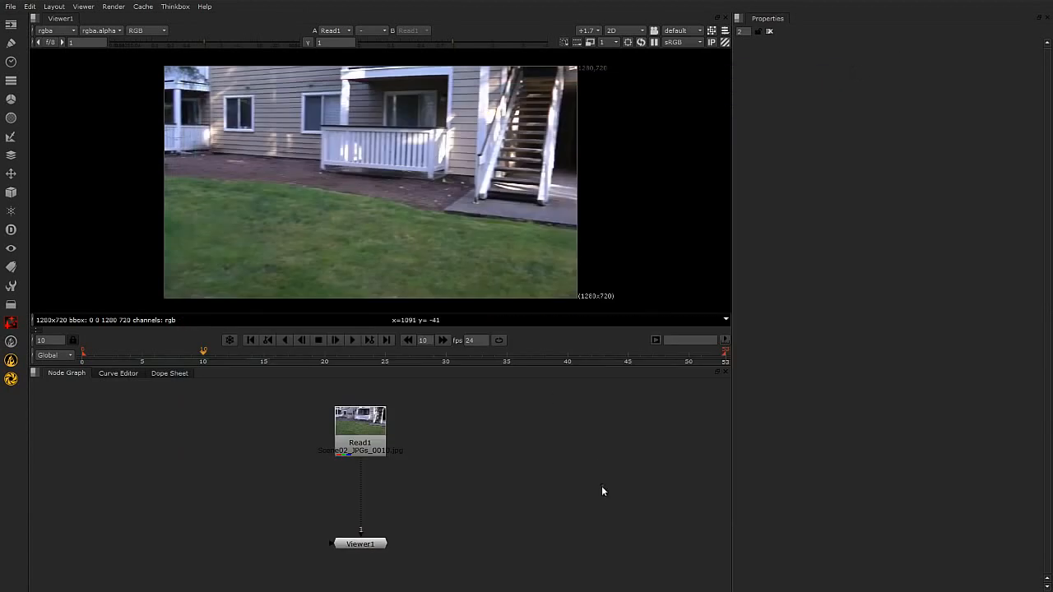
Move the Read1 and Viewer1 nodes further apart vertically to make room between them in the node graph.
{"action": "left_click", "coordinate": [367, 430]}
{"action": "left_click_drag", "start_coordinate": [366, 430], "coordinate": [366, 413]}
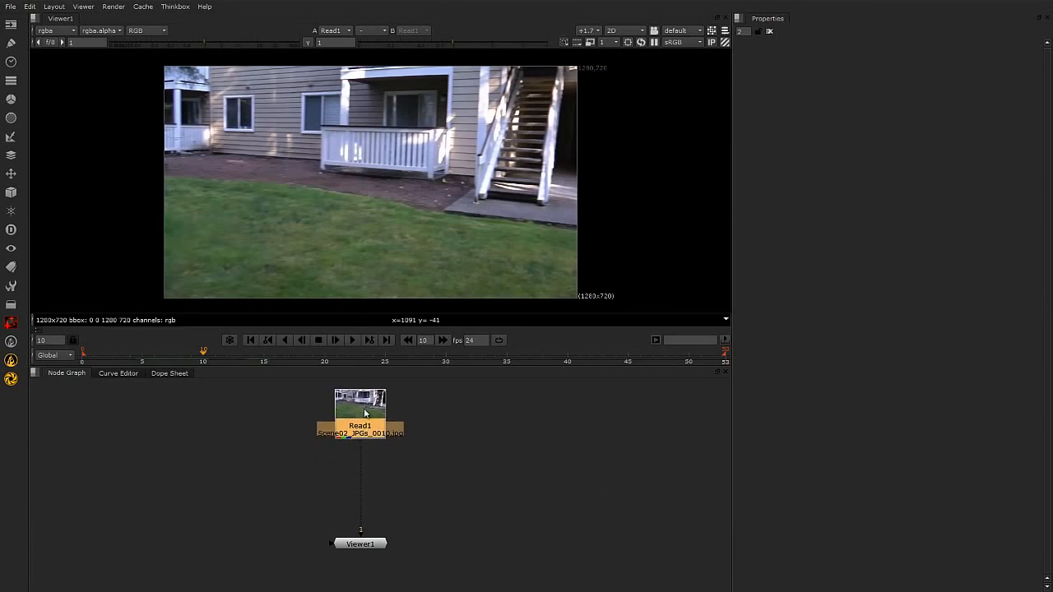
{"action": "left_click", "coordinate": [486, 485]}
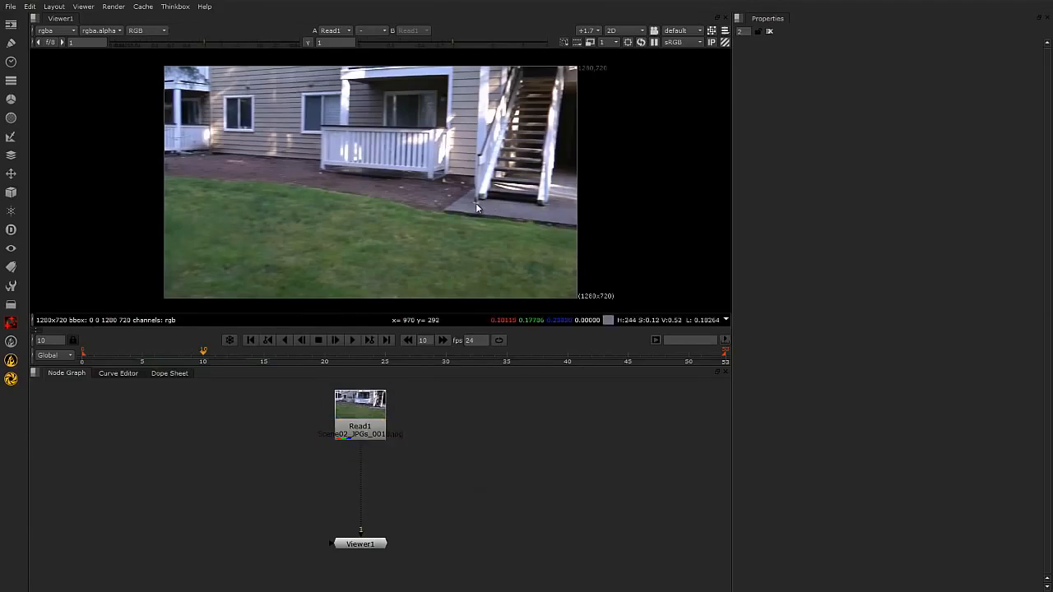
{"action": "mouse_move", "coordinate": [357, 406]}
{"action": "left_mouse_down"}
{"action": "mouse_move", "coordinate": [355, 420]}
{"action": "mouse_move", "coordinate": [357, 409]}
{"action": "left_mouse_up"}
{"action": "left_click_drag", "start_coordinate": [375, 544], "coordinate": [375, 563]}
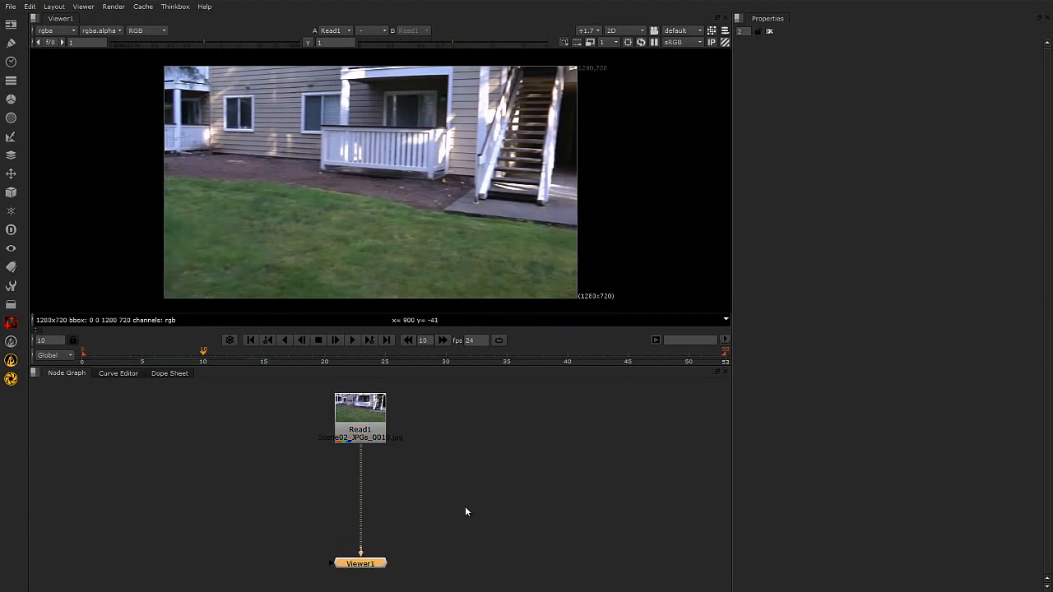
{"action": "left_click_drag", "start_coordinate": [375, 423], "coordinate": [374, 417]}
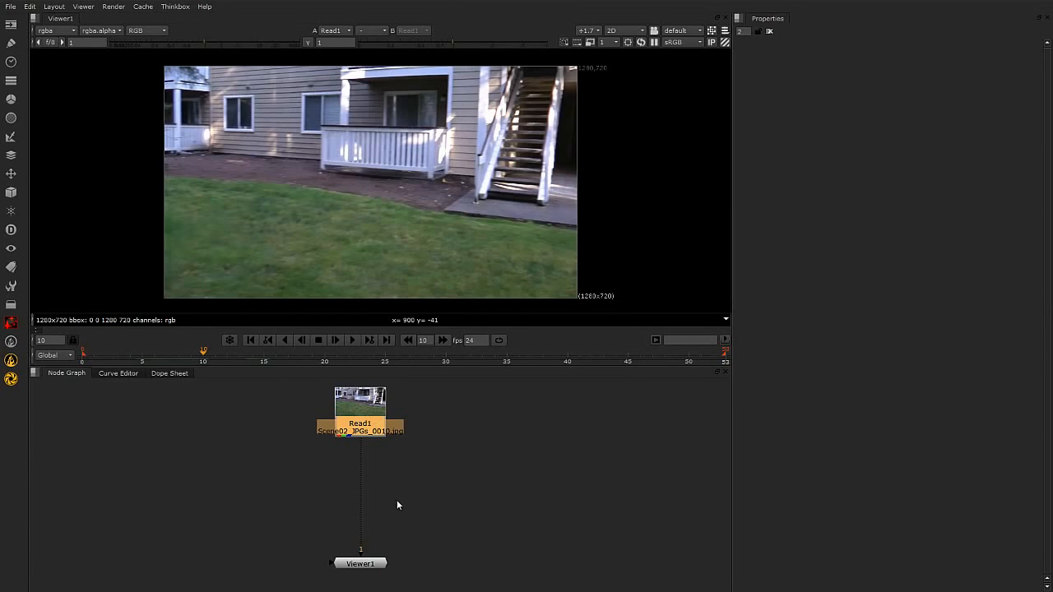
{"action": "left_click_drag", "start_coordinate": [372, 565], "coordinate": [372, 572]}
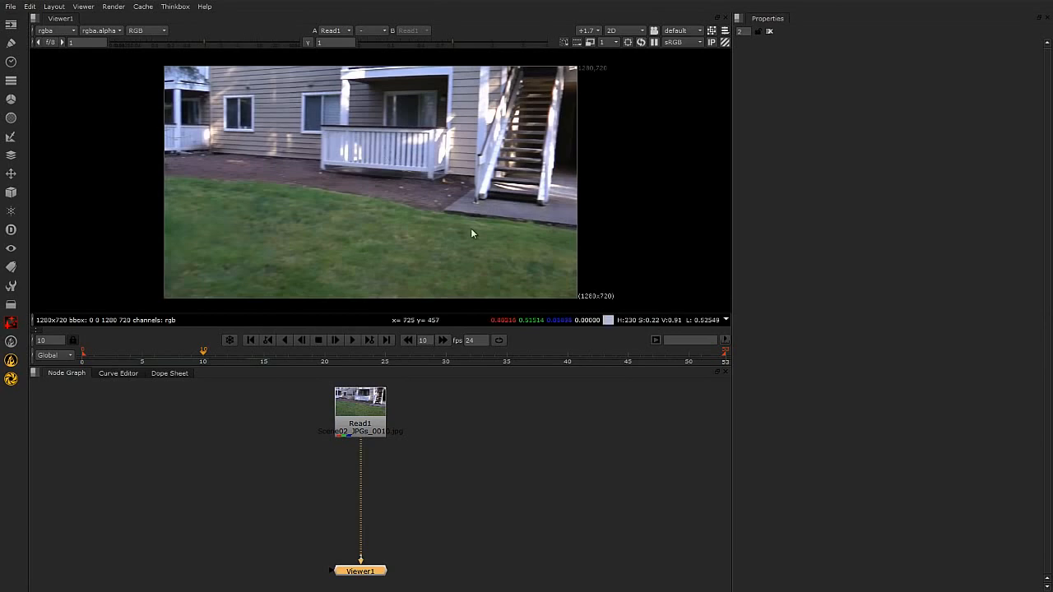
{"action": "left_click", "coordinate": [483, 514]}
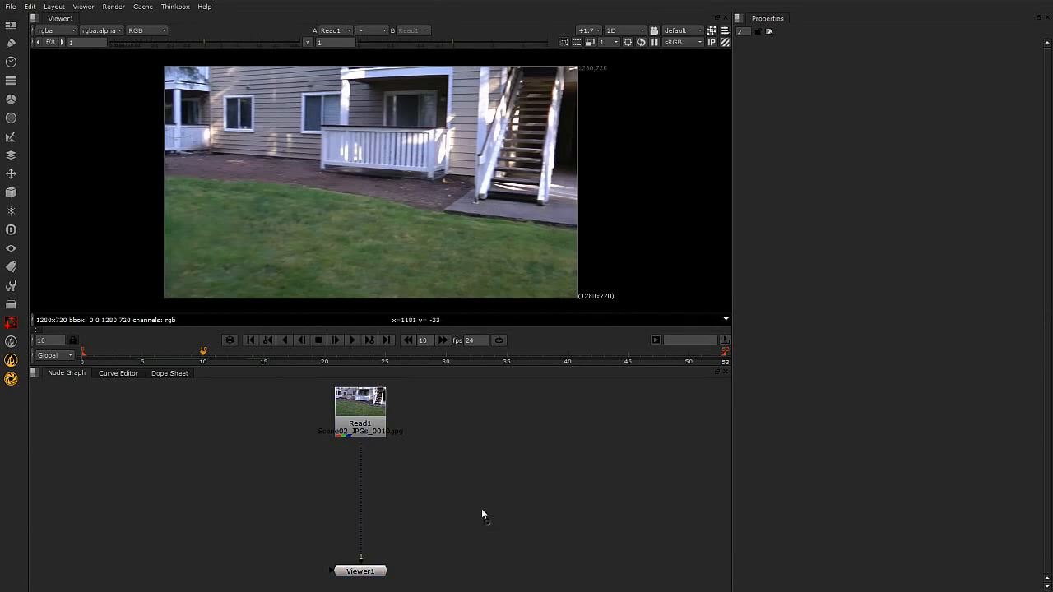
Add a Grade node after Read1 and place it slightly below the Read node.
{"action": "left_click", "coordinate": [355, 410]}
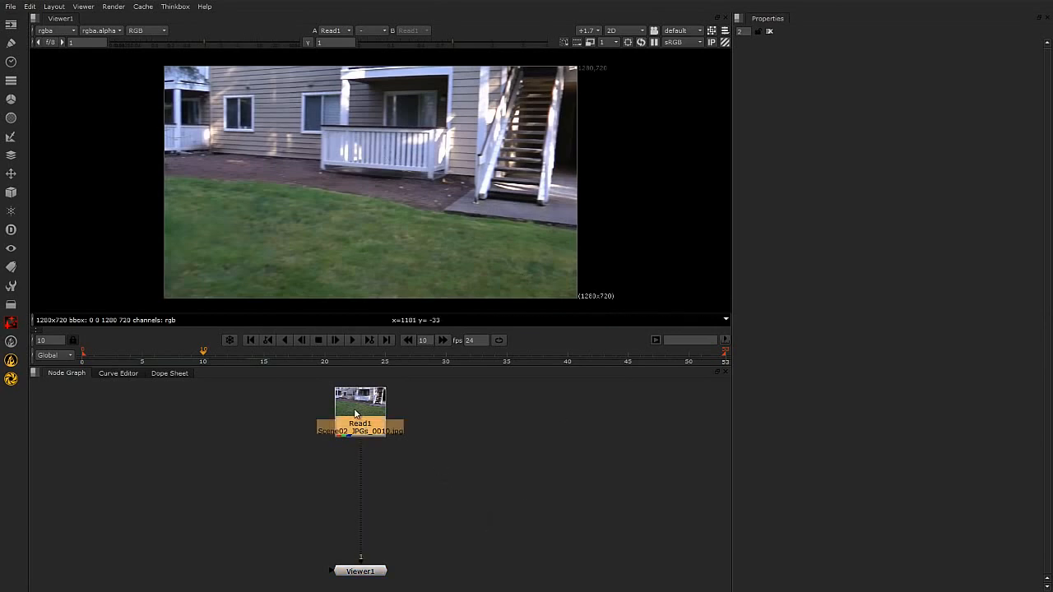
{"action": "key", "text": "g"}
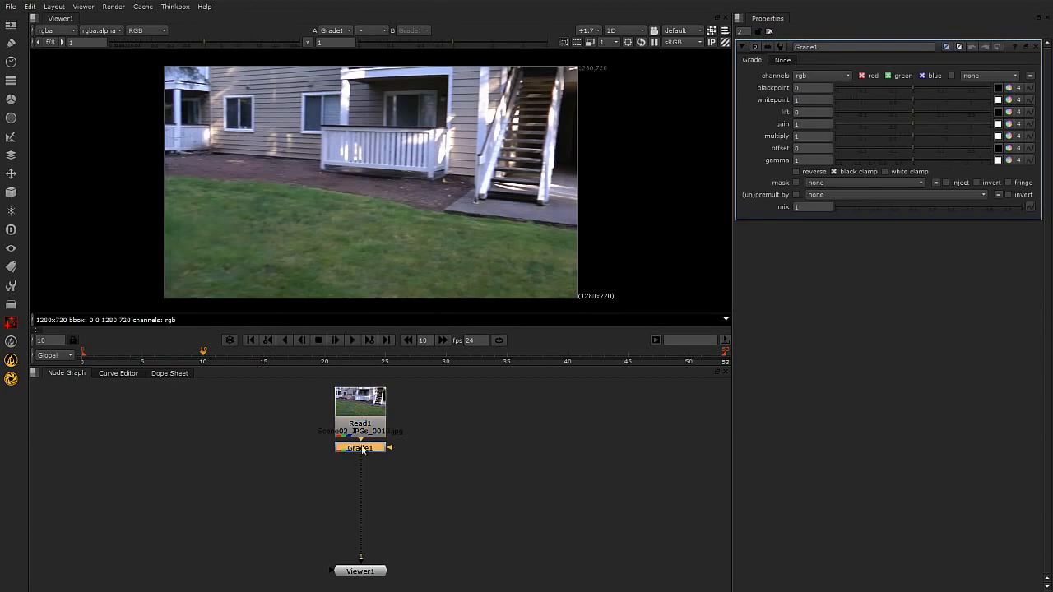
{"action": "left_click_drag", "start_coordinate": [361, 452], "coordinate": [361, 458]}
Add a Saturation node after Grade1, followed by a ColorCorrect node in the same chain.
{"action": "key", "text": "Tab"}
{"action": "type", "text": "sa"}
{"action": "key", "text": "Return"}
{"action": "left_click_drag", "start_coordinate": [372, 470], "coordinate": [371, 499]}
{"action": "key", "text": "c"}
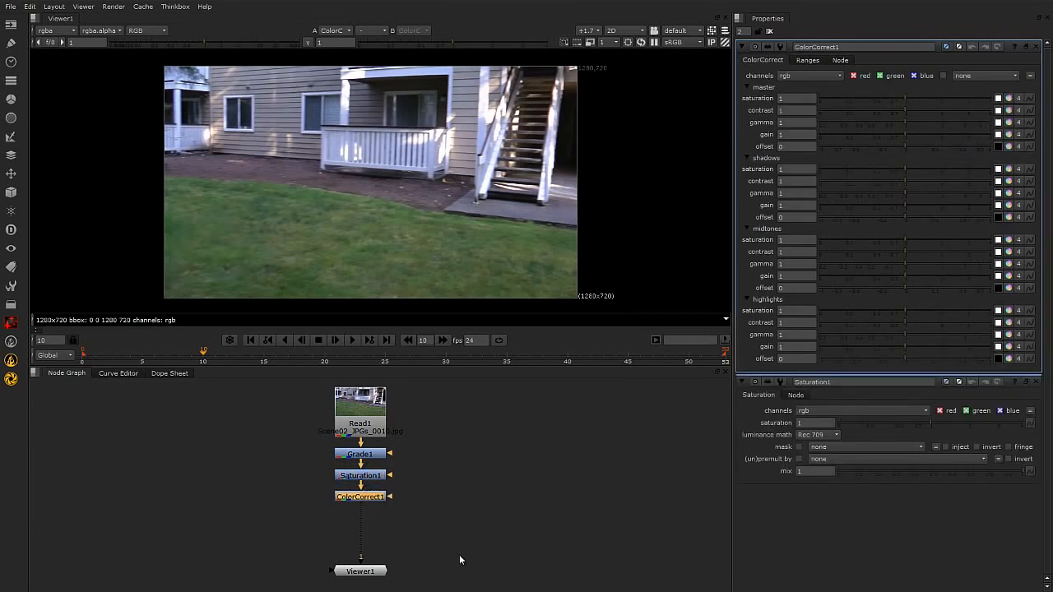
Add a ColorLookup node after ColorCorrect1.
{"action": "key", "text": "Tab"}
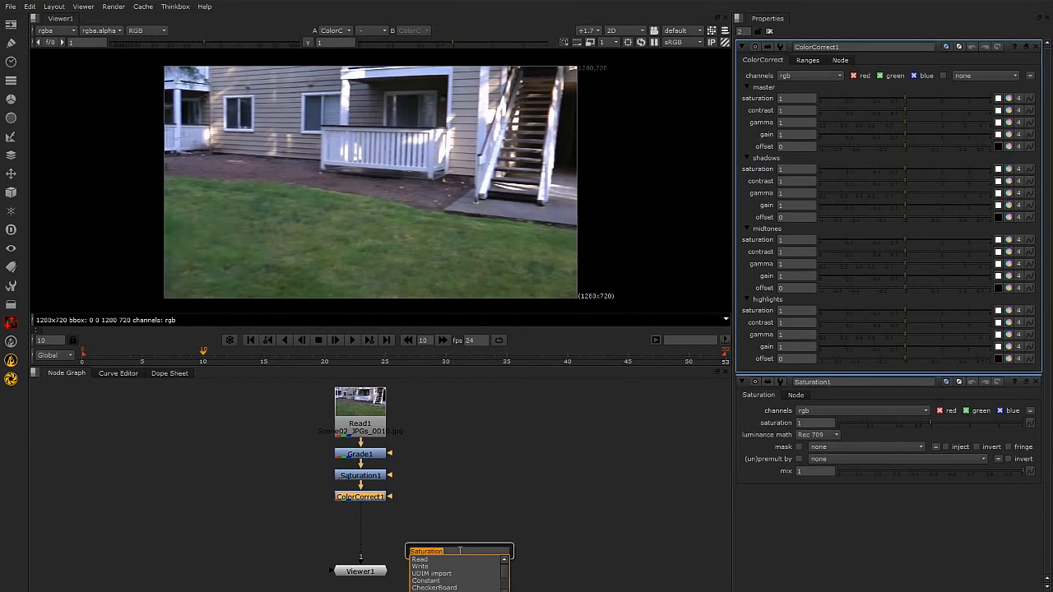
{"action": "type", "text": "co"}
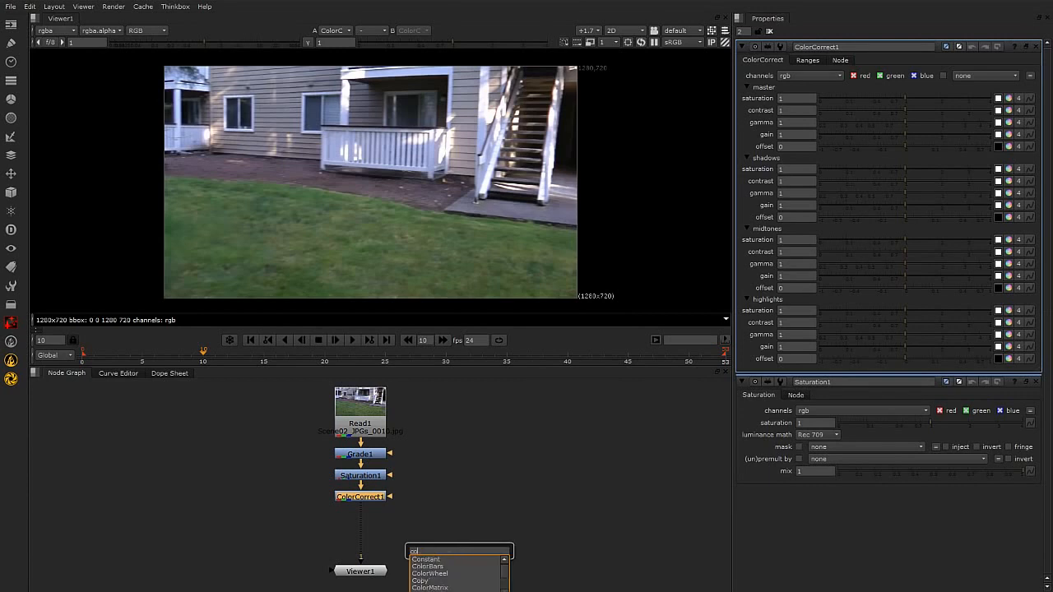
{"action": "type", "text": "orlookup"}
{"action": "key", "text": "Return"}
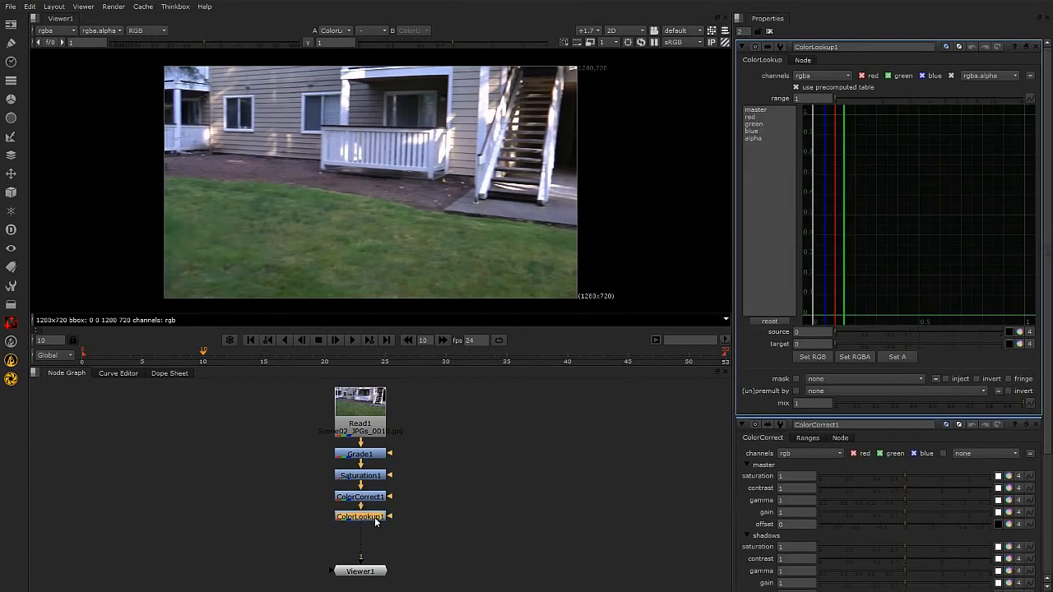
Select the Grade, Saturation, ColorCorrect and ColorLookup nodes and move them together to the right of Read1 and Viewer1.
{"action": "left_click_drag", "start_coordinate": [333, 444], "coordinate": [431, 538]}
{"action": "left_click_drag", "start_coordinate": [372, 516], "coordinate": [458, 526]}
{"action": "left_click", "coordinate": [589, 494]}
Set Grade1's gain to 1.54 and its gamma to 0.63.
{"action": "double_click", "coordinate": [458, 463]}
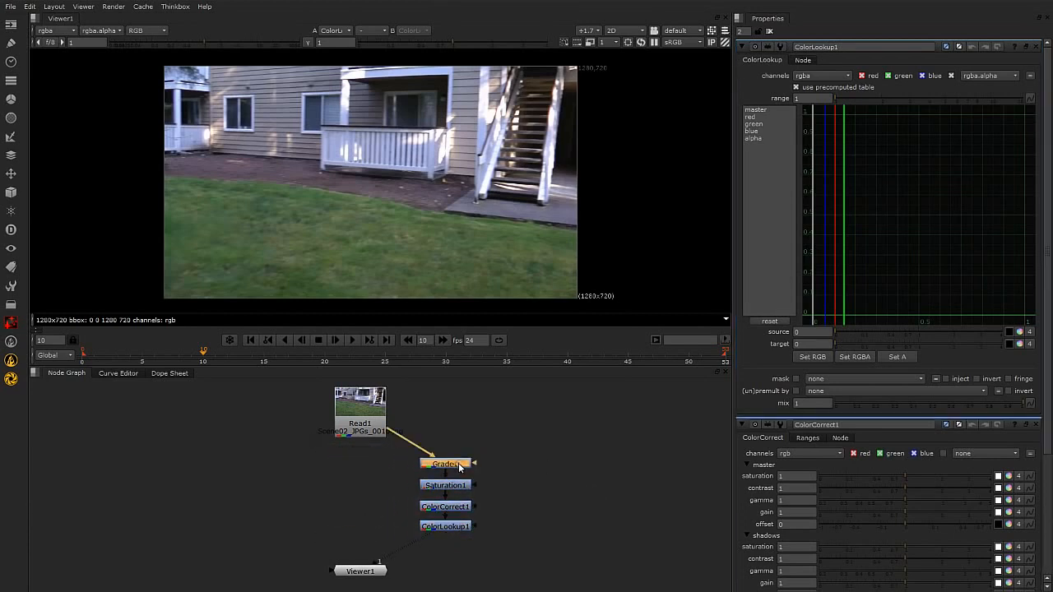
{"action": "mouse_move", "coordinate": [914, 125]}
{"action": "left_mouse_down"}
{"action": "mouse_move", "coordinate": [960, 120]}
{"action": "mouse_move", "coordinate": [920, 127]}
{"action": "mouse_move", "coordinate": [931, 125]}
{"action": "left_mouse_up"}
{"action": "left_click_drag", "start_coordinate": [915, 160], "coordinate": [890, 163]}
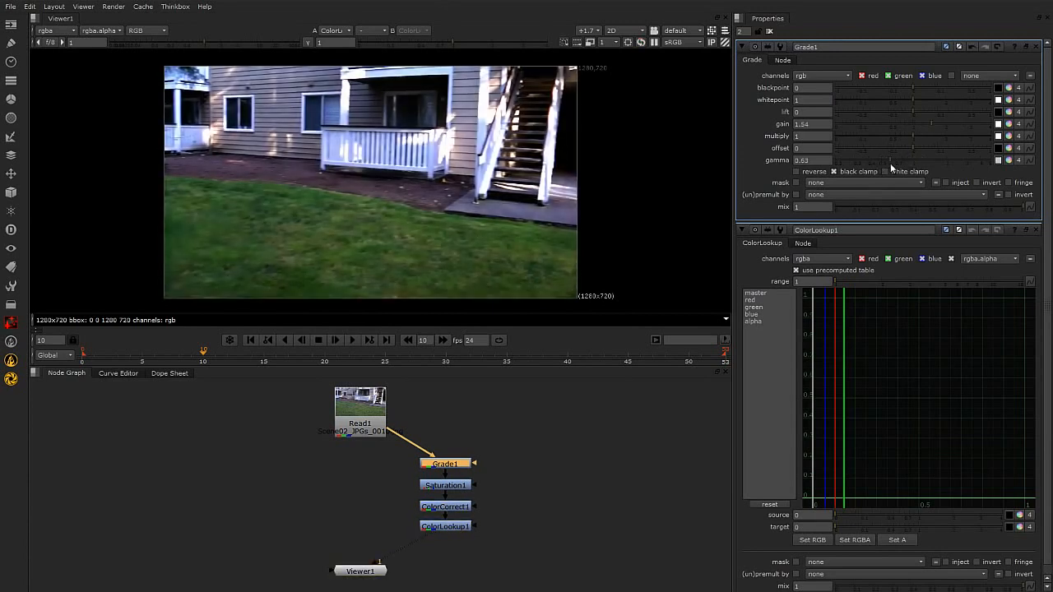
Reshape ColorLookup1's red curve by adding a raised midtone point and slightly lowering the white end point.
{"action": "double_click", "coordinate": [453, 525]}
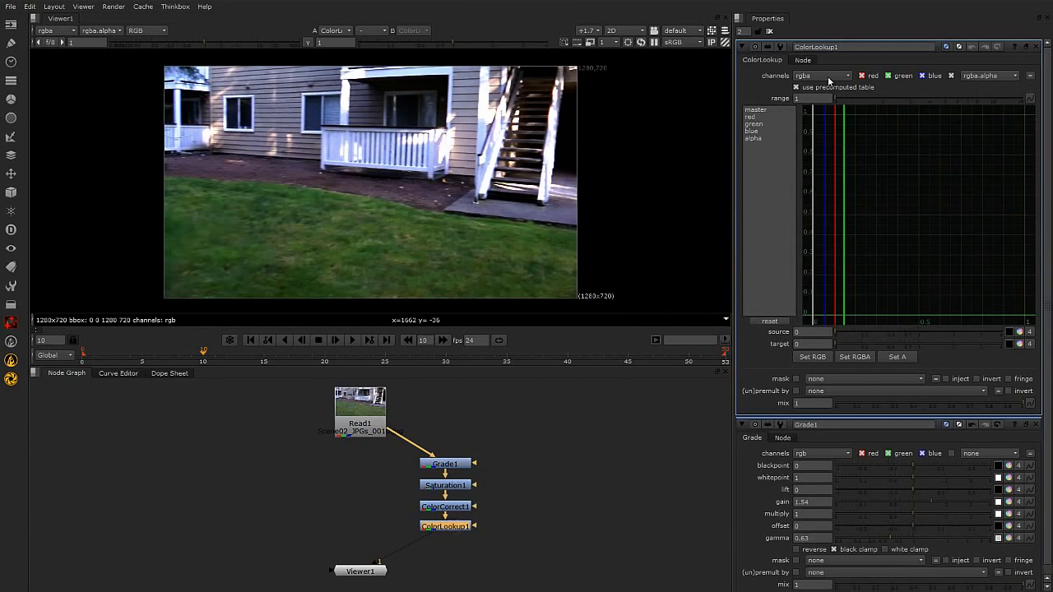
{"action": "left_click", "coordinate": [823, 76]}
{"action": "left_click", "coordinate": [829, 120]}
{"action": "left_click", "coordinate": [750, 116]}
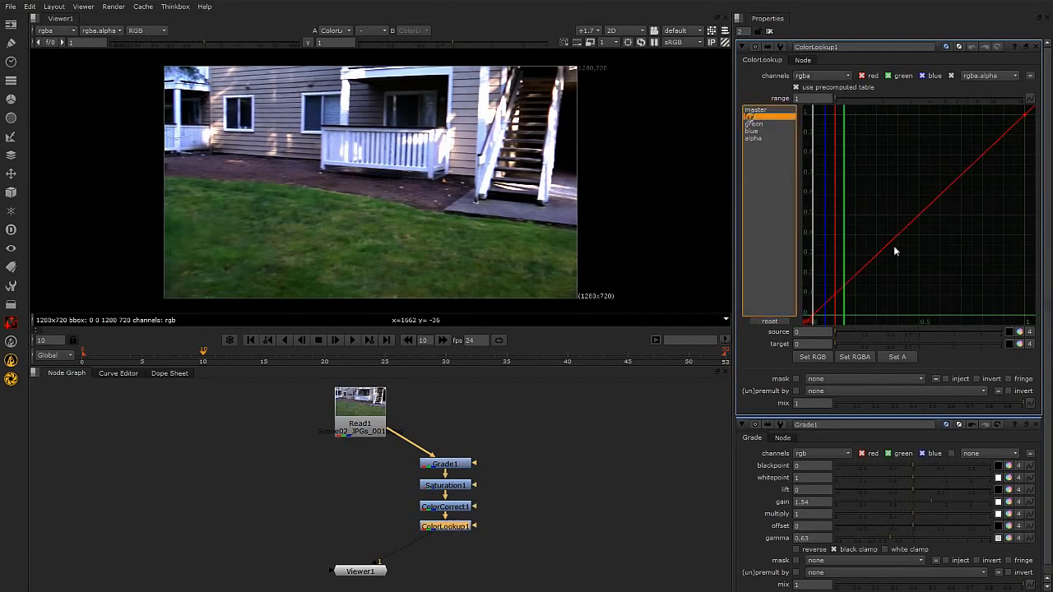
{"action": "left_click", "coordinate": [920, 214]}
{"action": "left_click", "coordinate": [920, 215], "text": "ctrl+alt"}
{"action": "left_click_drag", "start_coordinate": [920, 214], "coordinate": [898, 204]}
{"action": "left_click_drag", "start_coordinate": [1023, 113], "coordinate": [1026, 133]}
{"action": "left_click", "coordinate": [513, 506]}
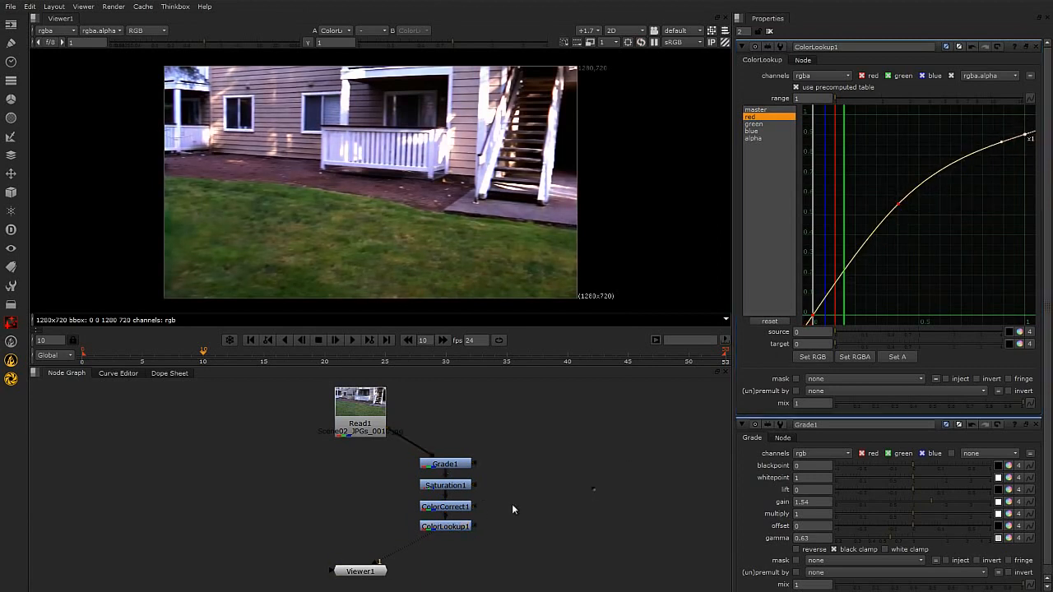
Reduce the saturation of Saturation1 to 0.002.
{"action": "double_click", "coordinate": [459, 486]}
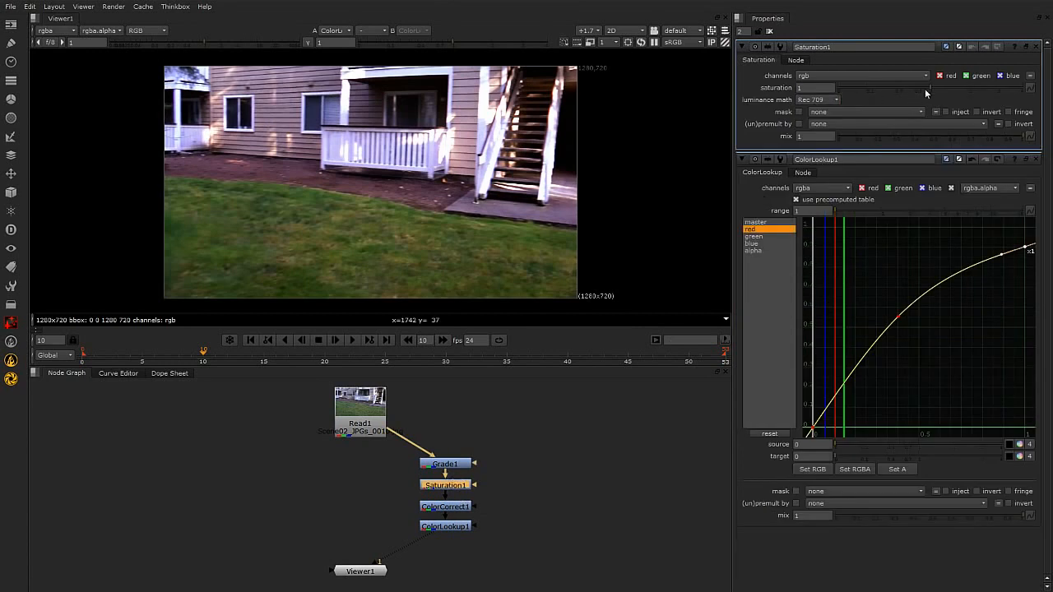
{"action": "left_click_drag", "start_coordinate": [890, 92], "coordinate": [843, 98]}
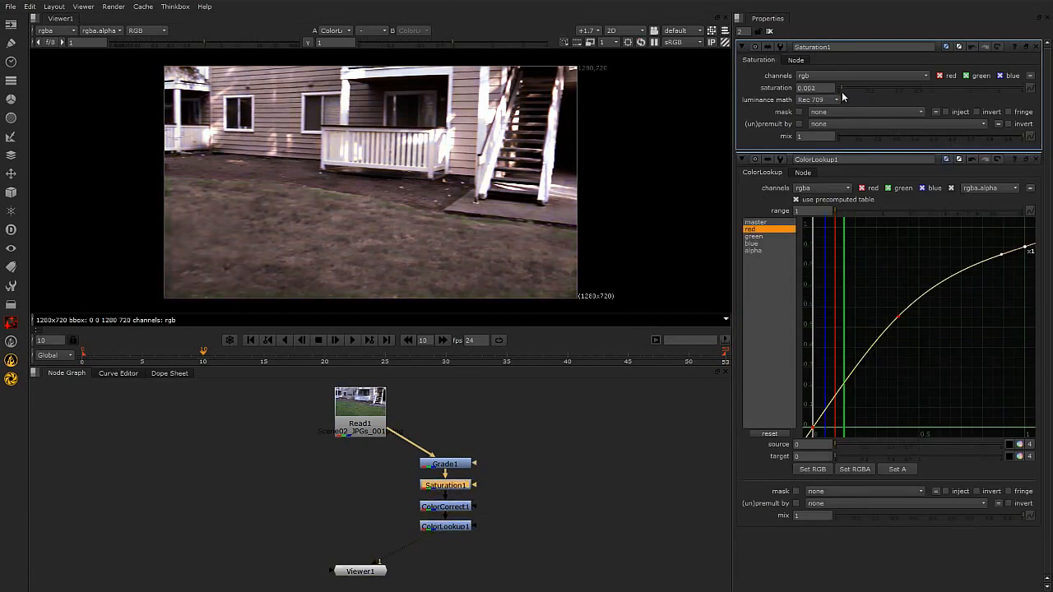
{"action": "left_click", "coordinate": [523, 507]}
Bring up Grade1's properties and select all four colour nodes, from Grade1 through ColorLookup1.
{"action": "left_click_drag", "start_coordinate": [409, 438], "coordinate": [527, 551]}
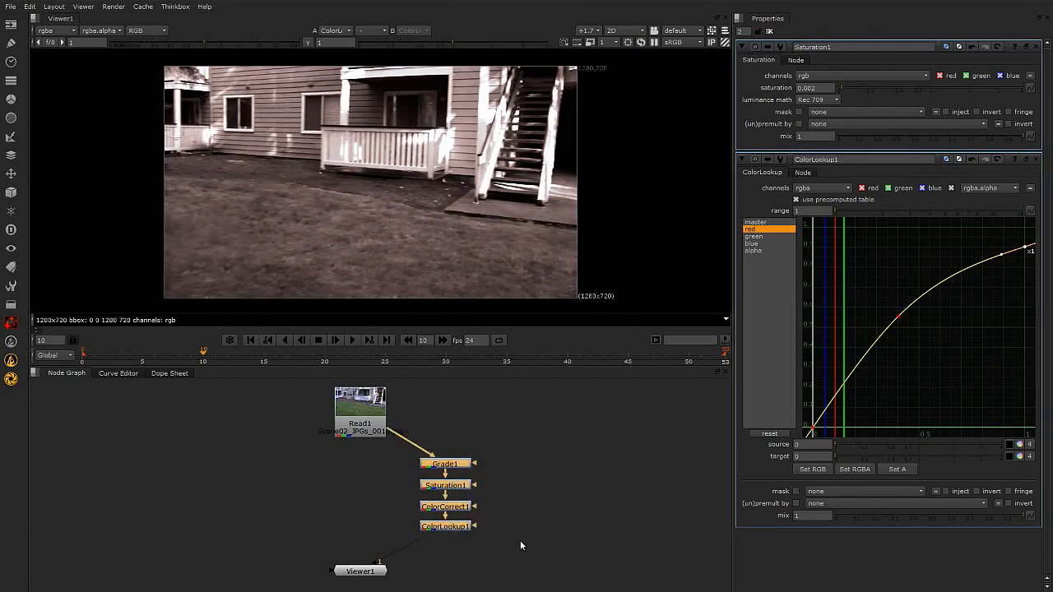
{"action": "left_click", "coordinate": [531, 488]}
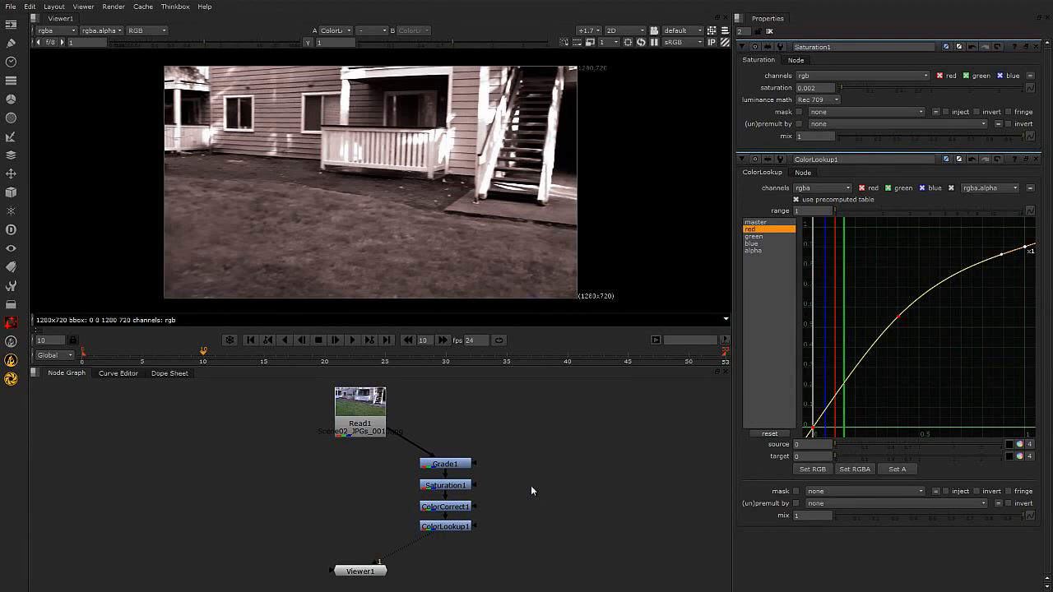
{"action": "double_click", "coordinate": [457, 464]}
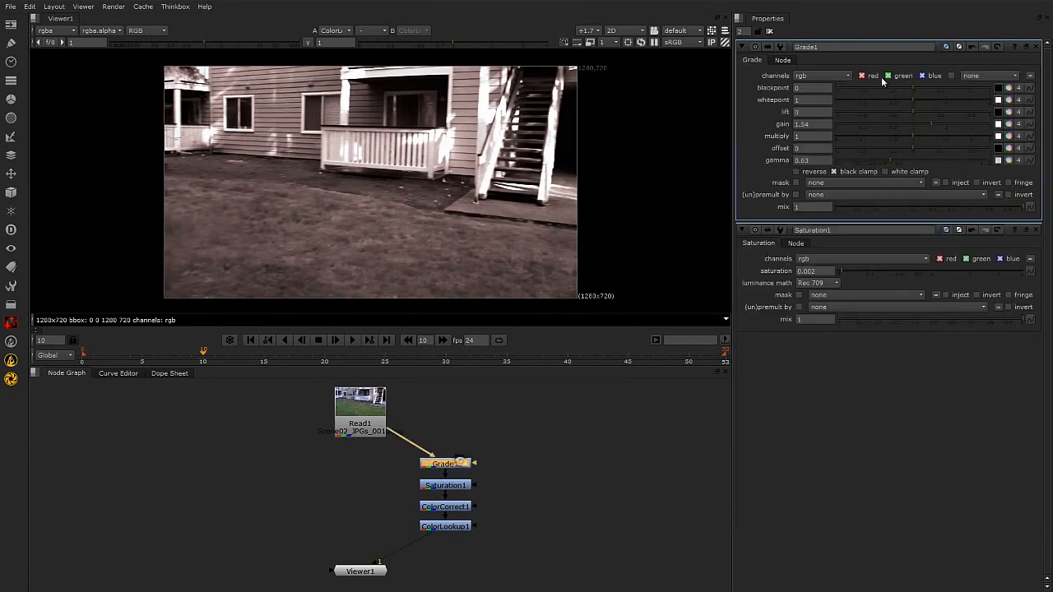
{"action": "left_click", "coordinate": [524, 494]}
{"action": "left_click_drag", "start_coordinate": [395, 590], "coordinate": [525, 418]}
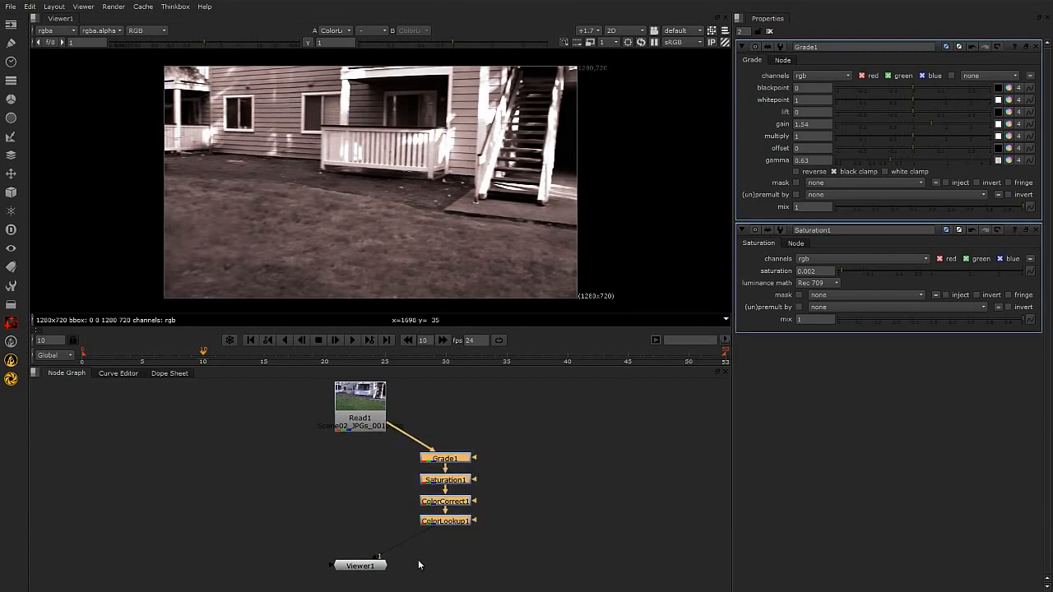
Replace the four adjusted colour nodes under Read1 with fresh Grade, Saturation, ColorCorrect and ColorLookup nodes at default settings.
{"action": "key", "text": "Delete"}
{"action": "key", "text": "g"}
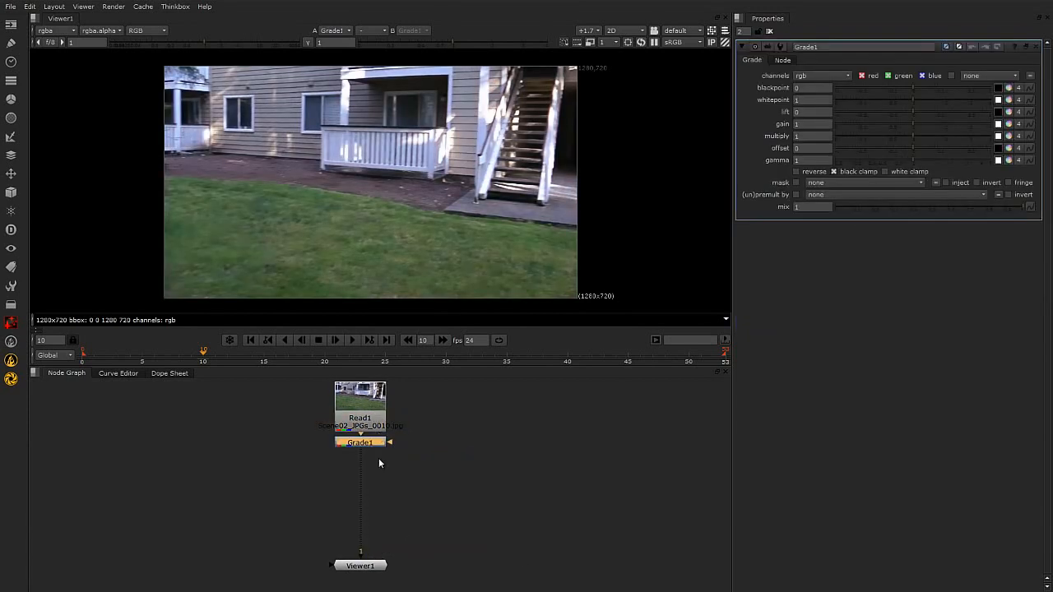
{"action": "key", "text": "Tab"}
{"action": "type", "text": "sat"}
{"action": "key", "text": "Return"}
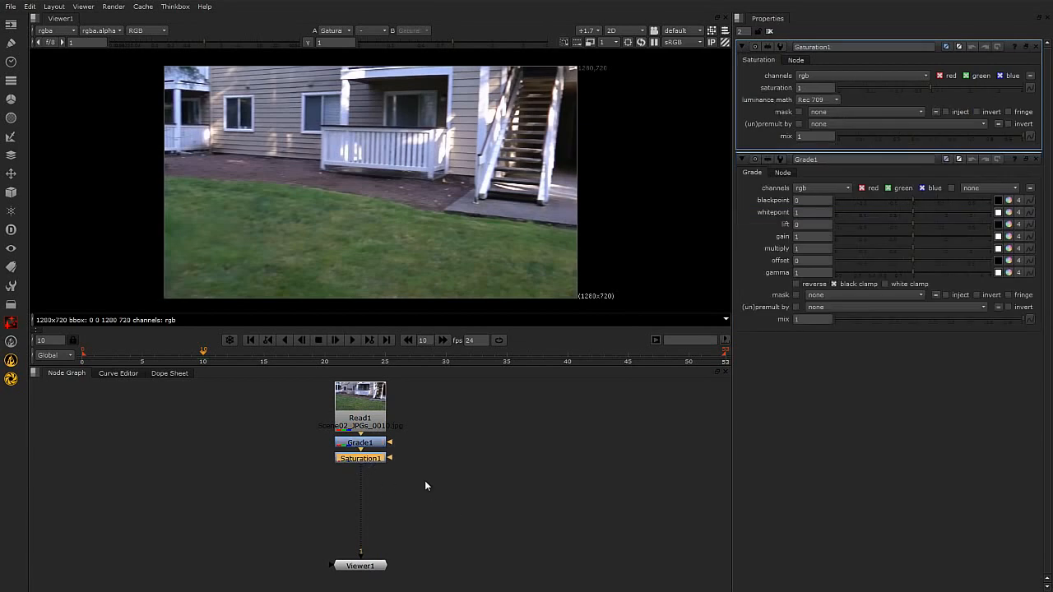
{"action": "key", "text": "c"}
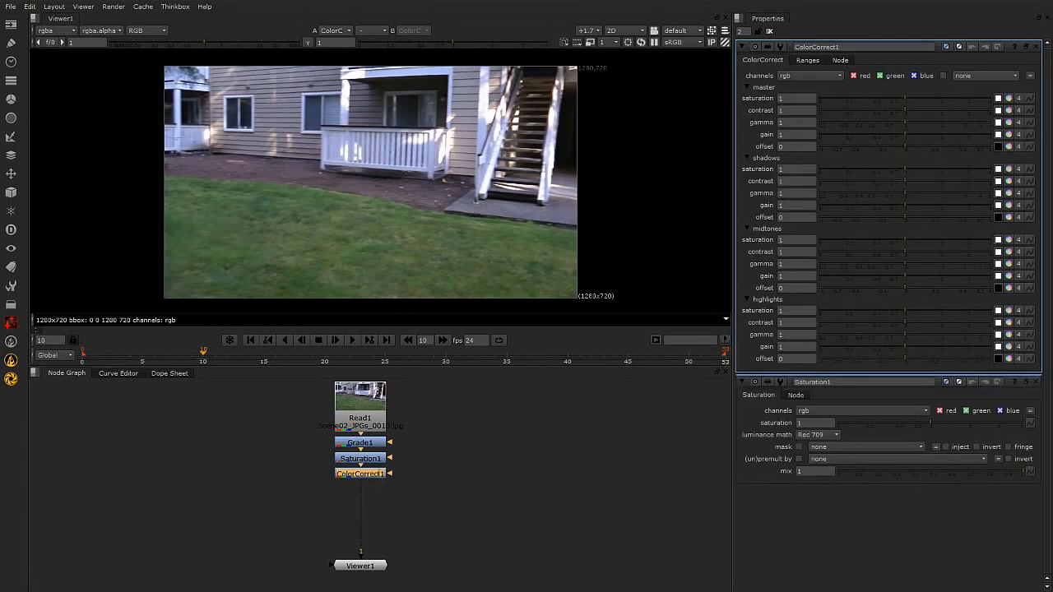
{"action": "key", "text": "Tab"}
{"action": "type", "text": "ca"}
{"action": "key", "text": "BackSpace"}
{"action": "type", "text": "ol"}
{"action": "left_click", "coordinate": [367, 502]}
Move the whole colour chain, Grade1 through ColorLookup1, sideways out of line with Read1 and Viewer1.
{"action": "left_click_drag", "start_coordinate": [404, 432], "coordinate": [278, 522]}
{"action": "left_click_drag", "start_coordinate": [364, 488], "coordinate": [445, 510]}
{"action": "left_click_drag", "start_coordinate": [468, 446], "coordinate": [400, 528]}
{"action": "left_click", "coordinate": [503, 509]}
{"action": "left_click", "coordinate": [454, 512]}
{"action": "left_click", "coordinate": [511, 492]}
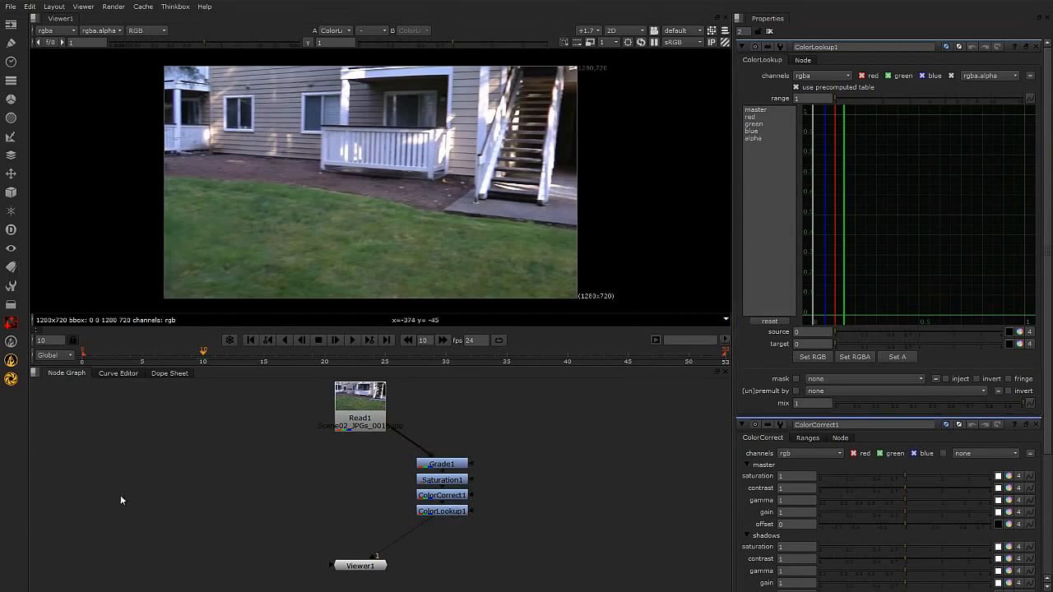
Save the four colour nodes as a toolset named FastCC in the root ToolSets menu.
{"action": "left_click_drag", "start_coordinate": [522, 437], "coordinate": [389, 545]}
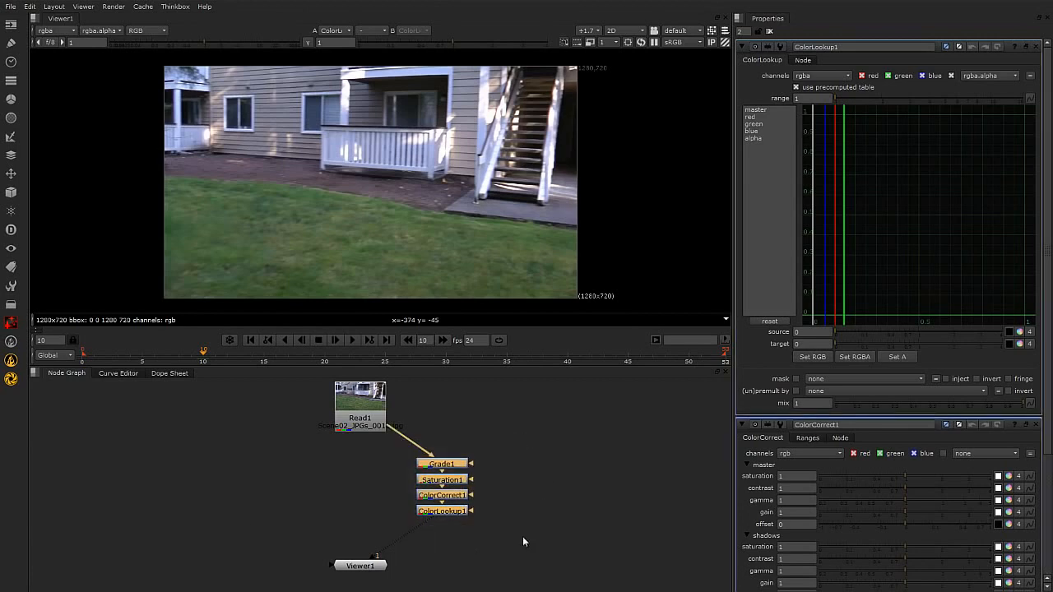
{"action": "left_click", "coordinate": [12, 288]}
{"action": "left_click", "coordinate": [49, 285]}
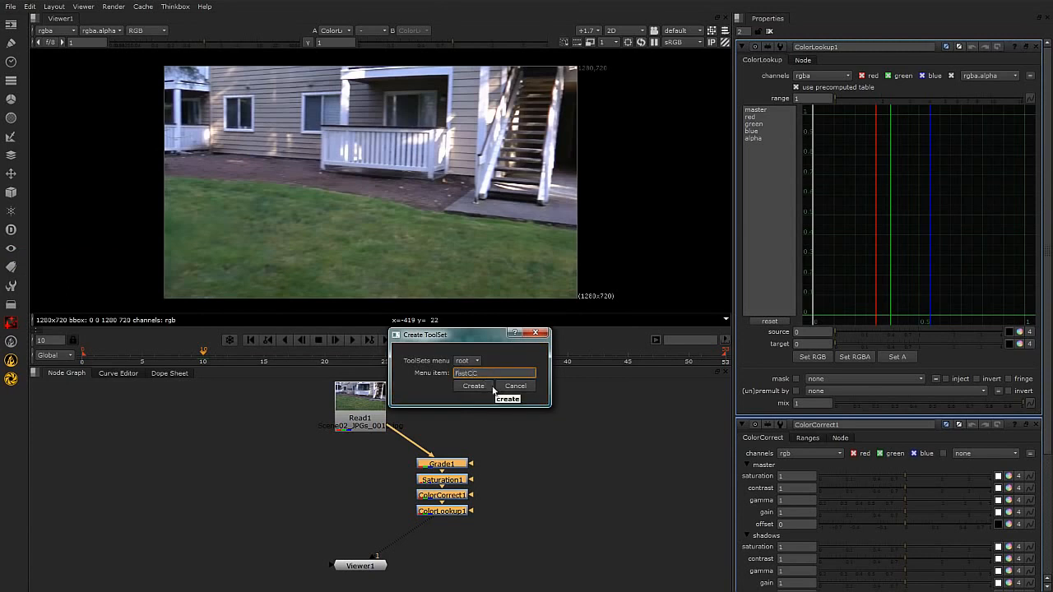
{"action": "left_click", "coordinate": [478, 386]}
Delete the four colour nodes and rebuild them on Read1 from the FastCC toolset, placed off to its side.
{"action": "left_click", "coordinate": [540, 471]}
{"action": "left_click_drag", "start_coordinate": [466, 441], "coordinate": [400, 527]}
{"action": "key", "text": "Delete"}
{"action": "left_click_drag", "start_coordinate": [360, 401], "coordinate": [360, 406]}
{"action": "left_click", "coordinate": [11, 291]}
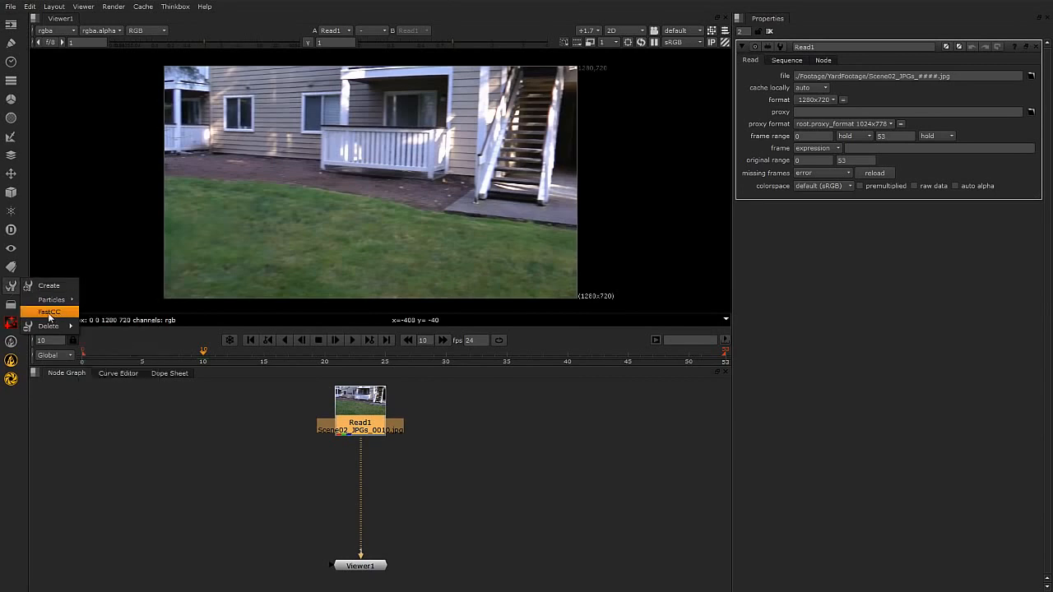
{"action": "left_click", "coordinate": [46, 313]}
{"action": "left_click_drag", "start_coordinate": [368, 448], "coordinate": [512, 539]}
{"action": "left_click", "coordinate": [541, 516]}
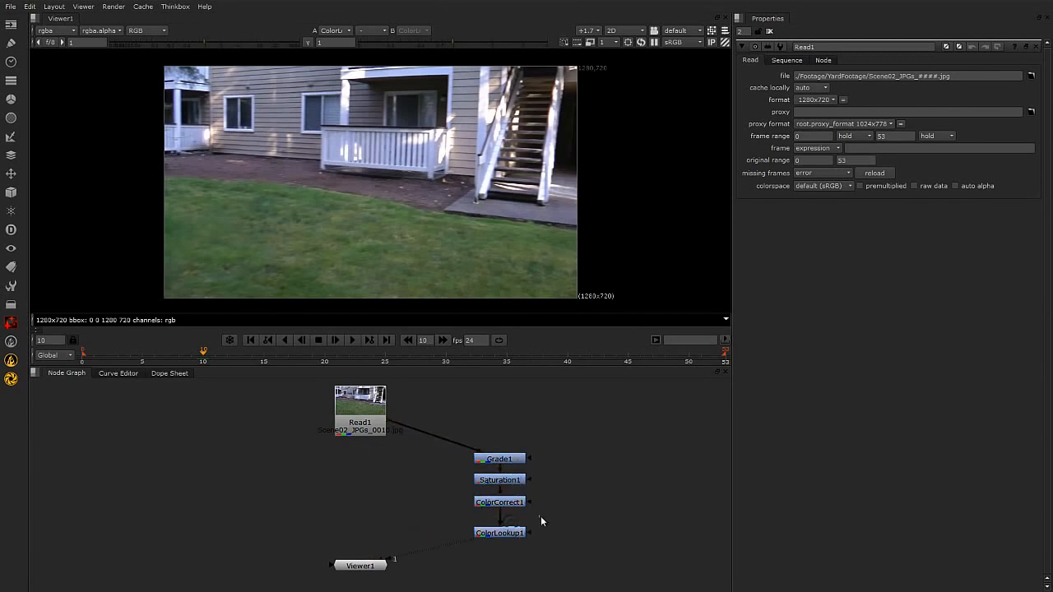
Delete the FastCC toolset and confirm its removal.
{"action": "left_click", "coordinate": [10, 286]}
{"action": "mouse_move", "coordinate": [47, 327]}
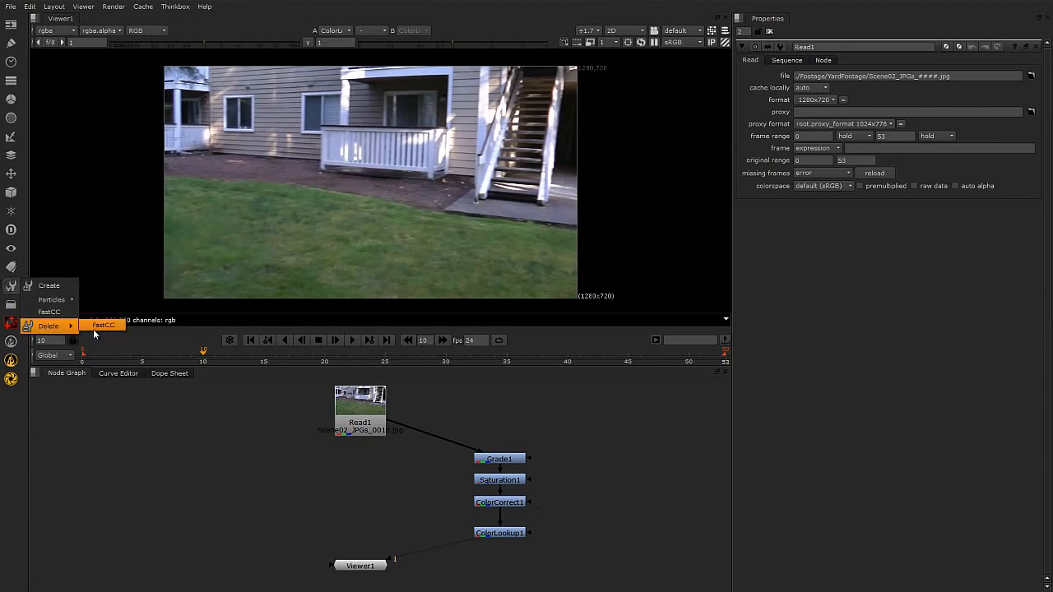
{"action": "left_click", "coordinate": [98, 326]}
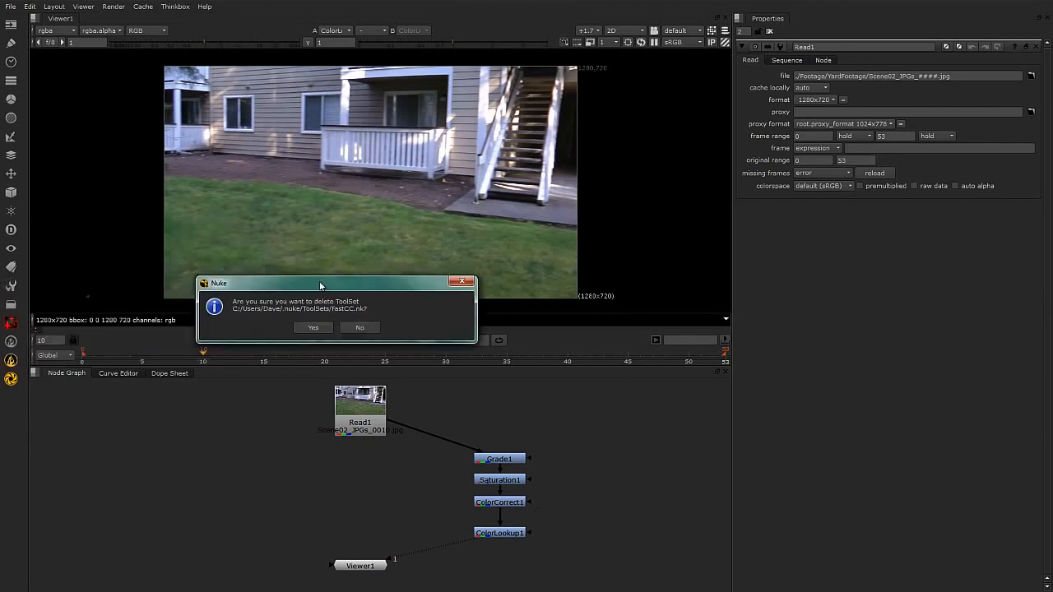
{"action": "left_click", "coordinate": [321, 330]}
Set Grade1's gain to 1.86 and its gamma to 0.45.
{"action": "left_click_drag", "start_coordinate": [586, 428], "coordinate": [463, 557]}
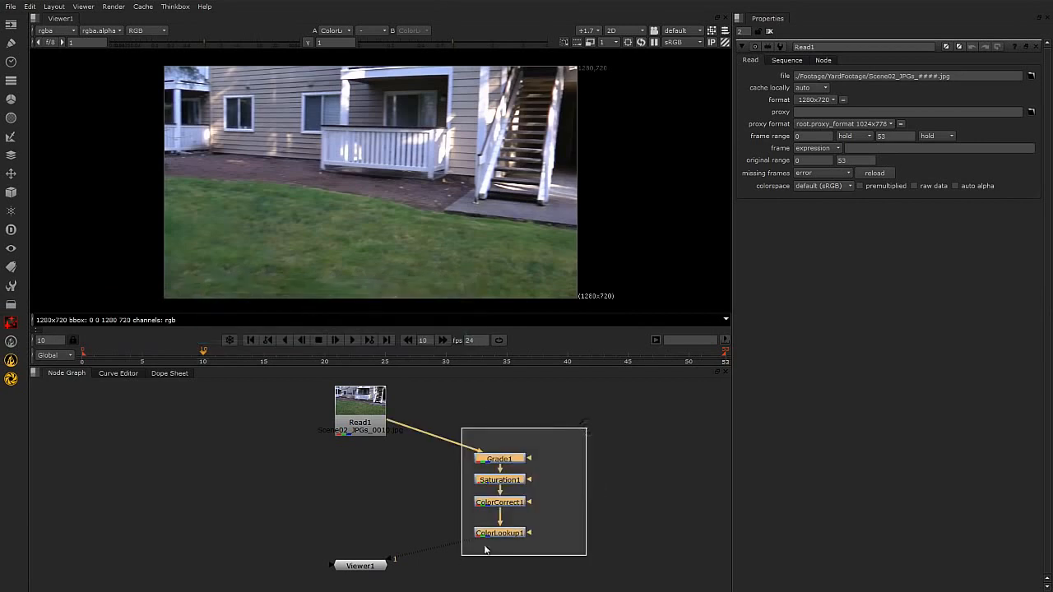
{"action": "left_click", "coordinate": [615, 448]}
{"action": "double_click", "coordinate": [499, 459]}
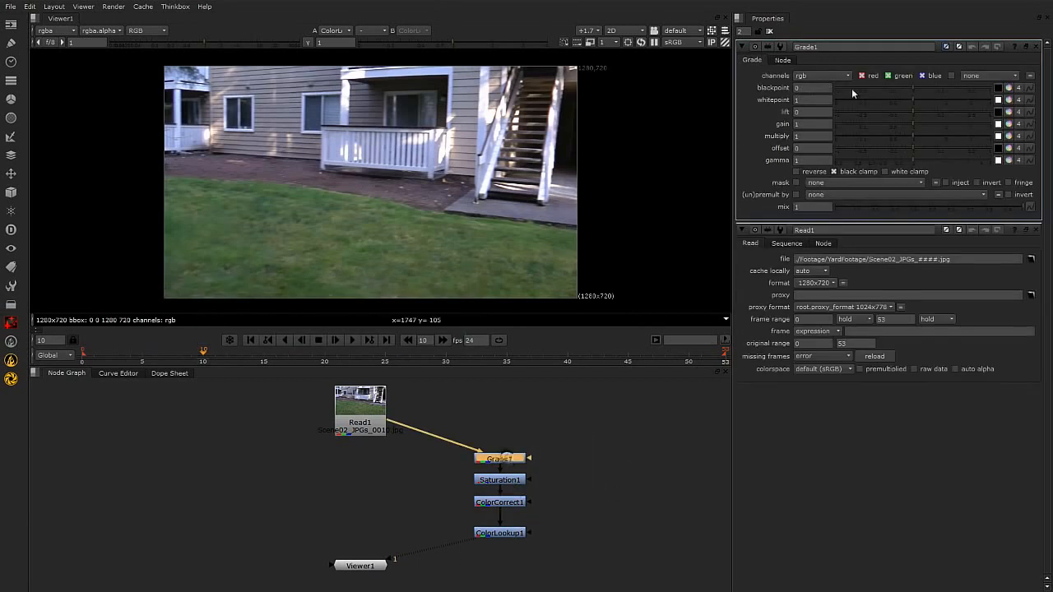
{"action": "left_click_drag", "start_coordinate": [915, 124], "coordinate": [874, 159]}
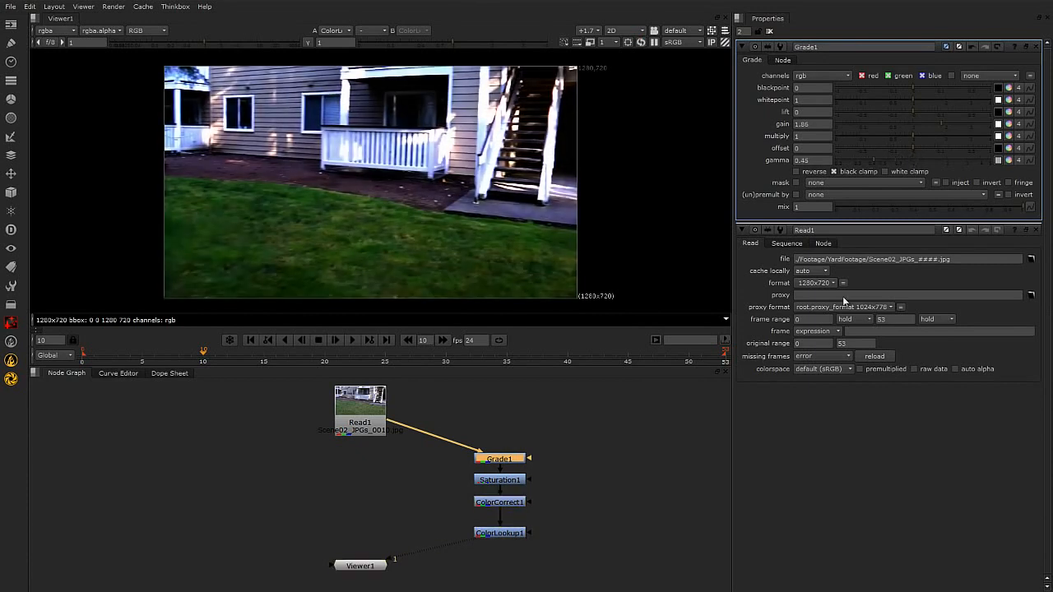
Reduce the saturation of Saturation1 to 0.
{"action": "double_click", "coordinate": [502, 481]}
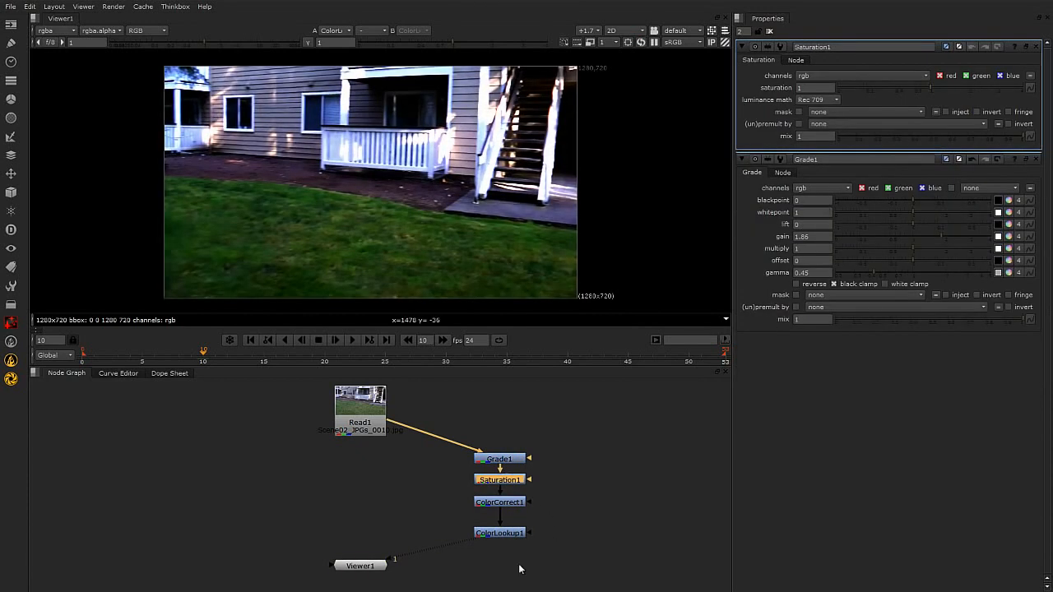
{"action": "left_click_drag", "start_coordinate": [932, 86], "coordinate": [837, 90]}
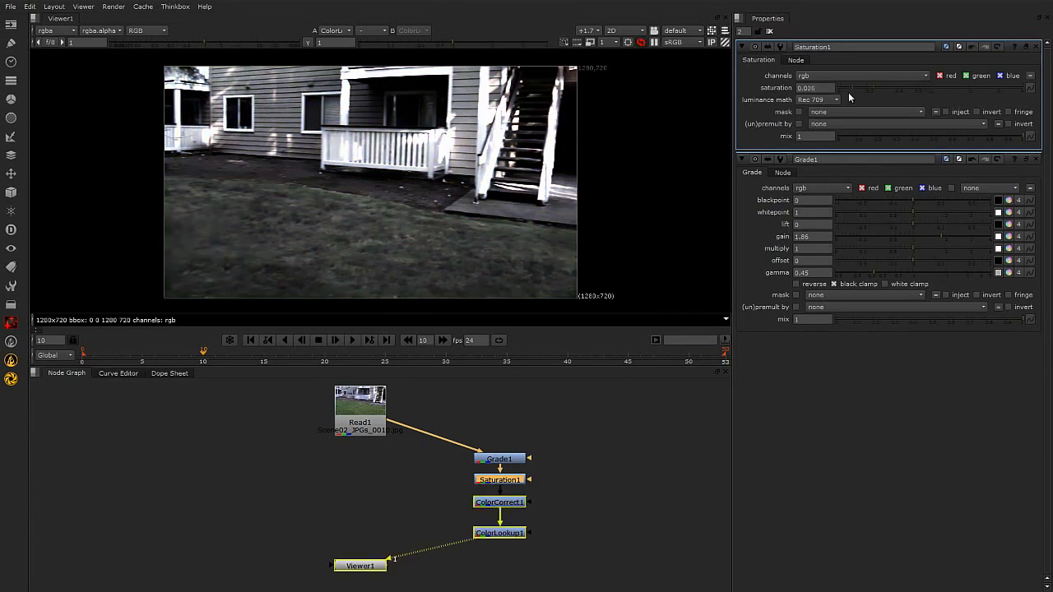
{"action": "left_click", "coordinate": [578, 500]}
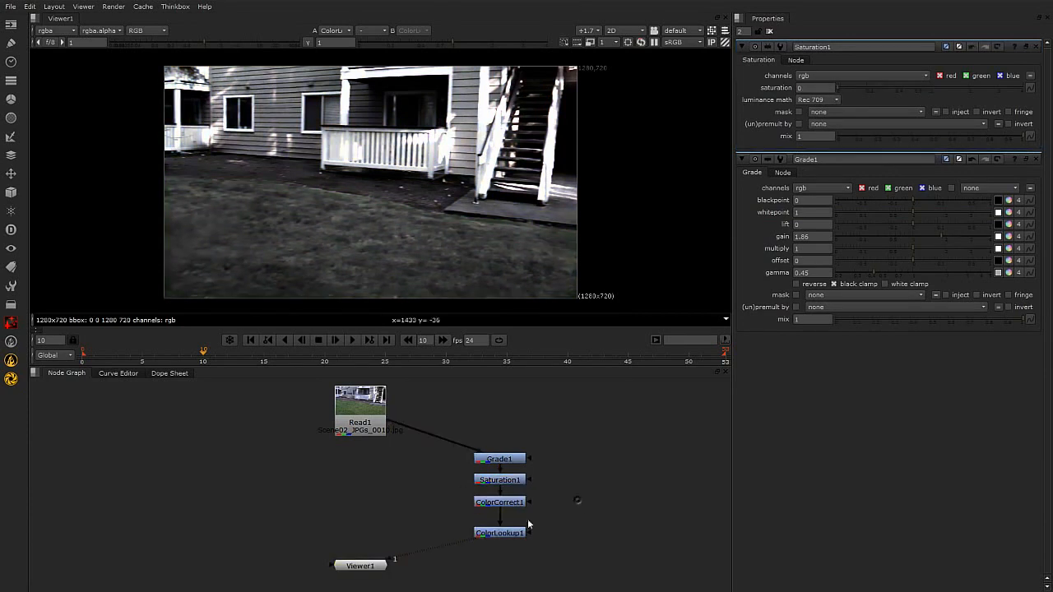
Nudge Grade1 up slightly and cool ColorCorrect1's midtones gain by colour temperature to red 0.1, green 1 and blue 1.9.
{"action": "left_click", "coordinate": [514, 459]}
{"action": "left_click_drag", "start_coordinate": [515, 459], "coordinate": [513, 455]}
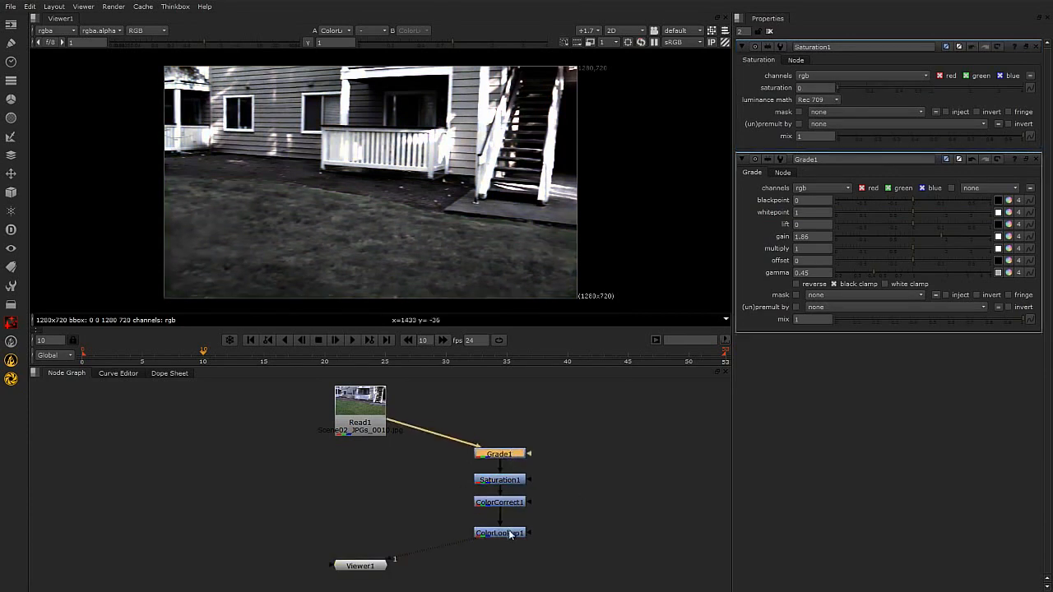
{"action": "double_click", "coordinate": [505, 502]}
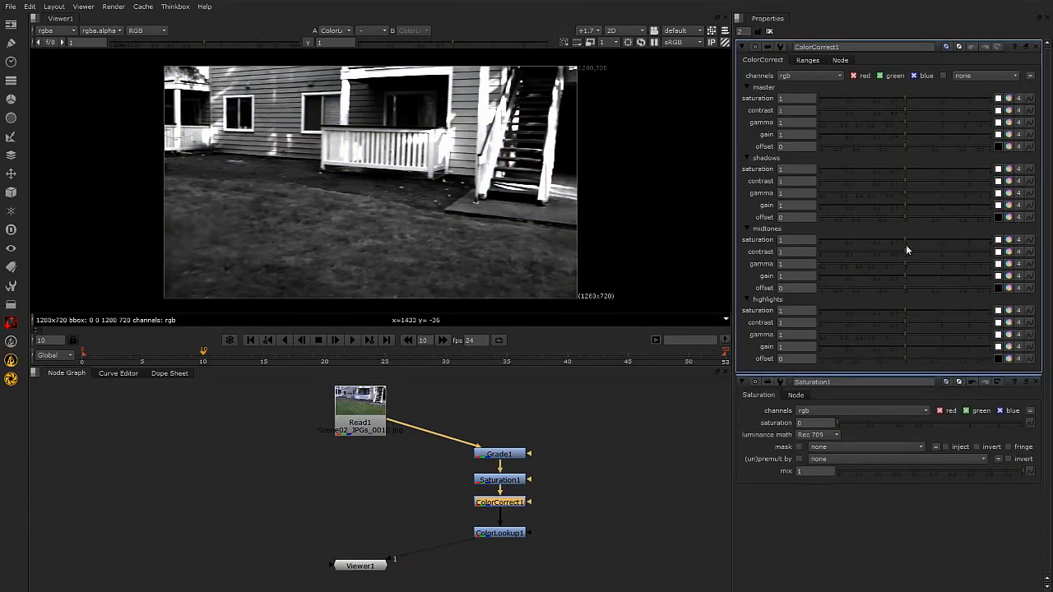
{"action": "left_click", "coordinate": [1009, 276]}
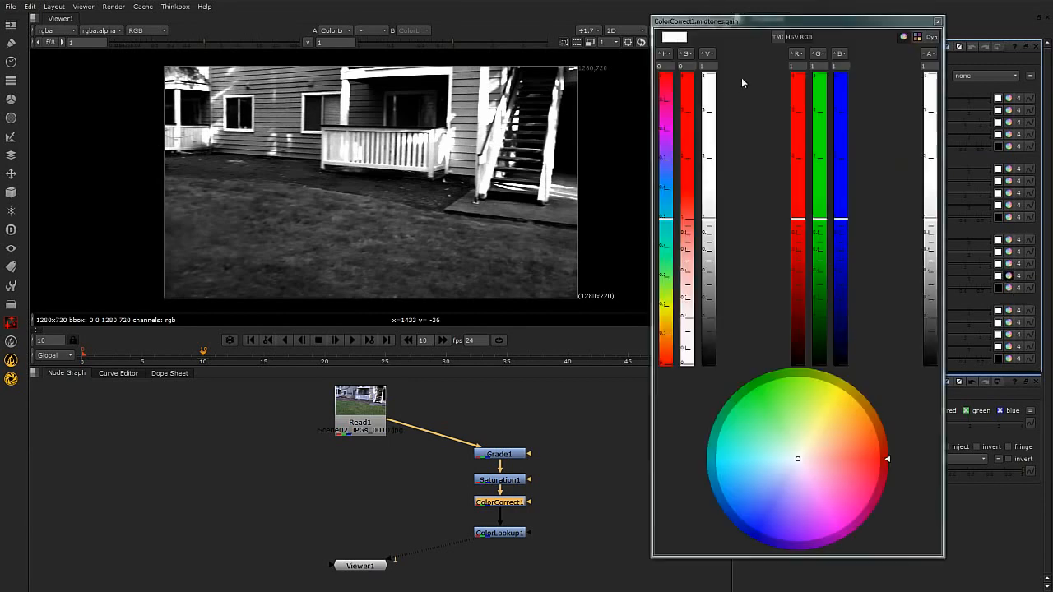
{"action": "left_click", "coordinate": [777, 36]}
{"action": "left_click_drag", "start_coordinate": [668, 210], "coordinate": [661, 123]}
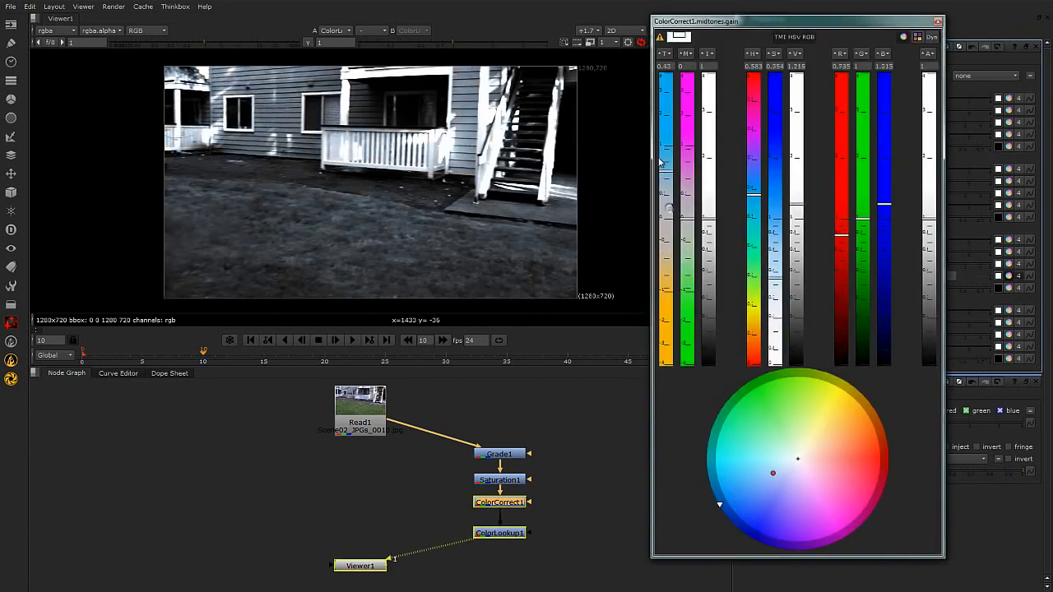
{"action": "left_click", "coordinate": [938, 22]}
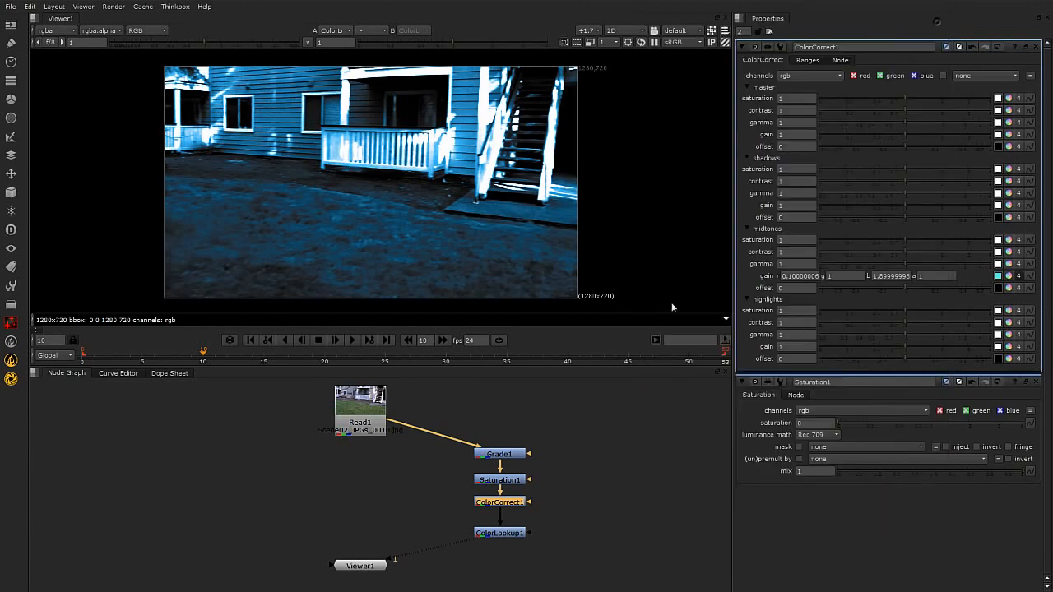
Save the four adjusted colour nodes as a toolset named Fast_CoolBW in the root ToolSets menu.
{"action": "left_click", "coordinate": [615, 534]}
{"action": "left_click_drag", "start_coordinate": [452, 426], "coordinate": [603, 573]}
{"action": "left_click", "coordinate": [13, 286]}
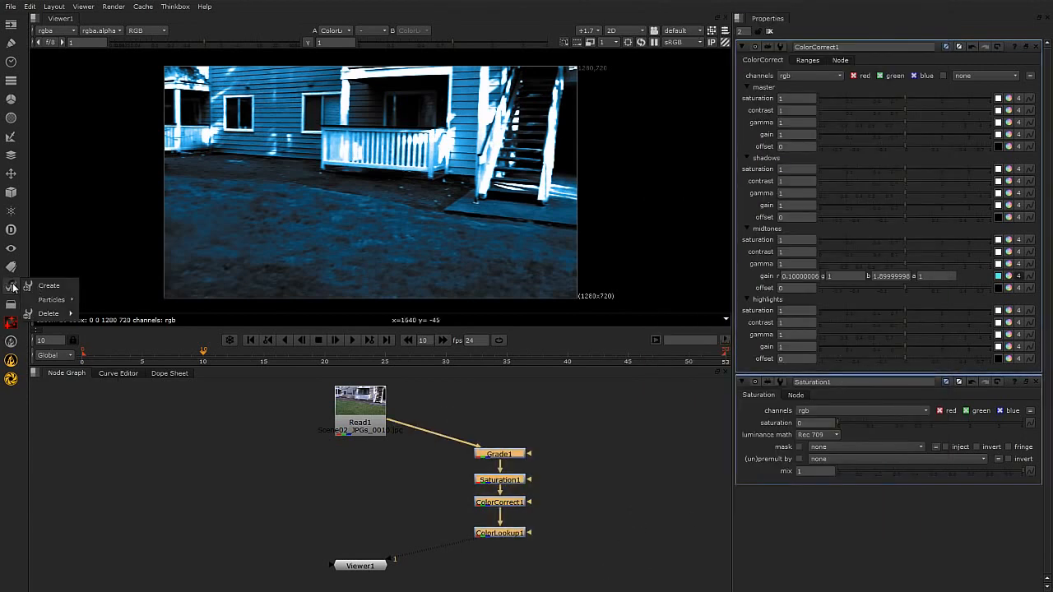
{"action": "left_click", "coordinate": [42, 282]}
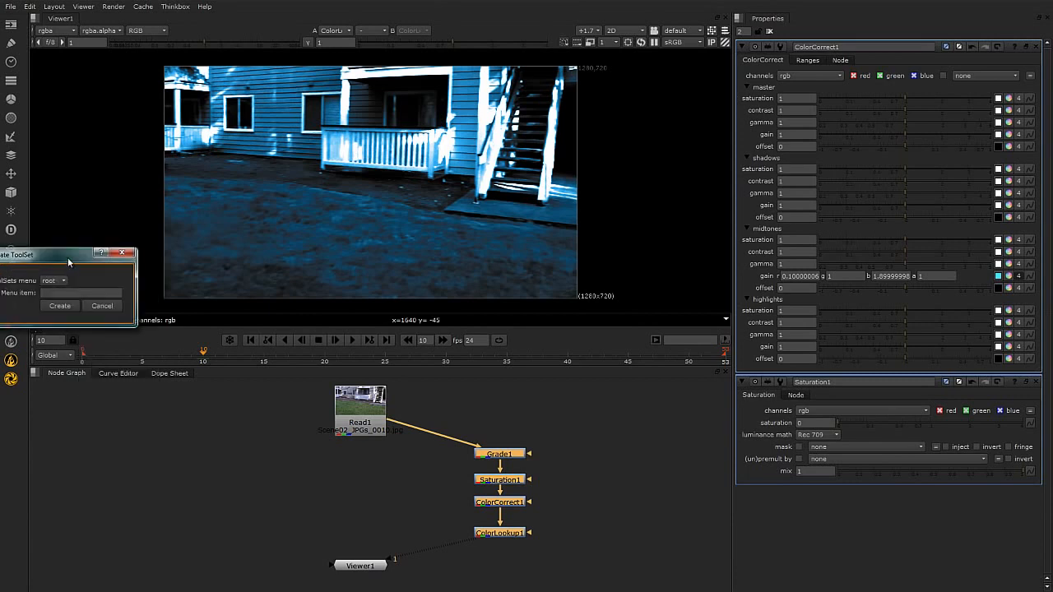
{"action": "left_click", "coordinate": [254, 293]}
{"action": "type", "text": "test_C"}
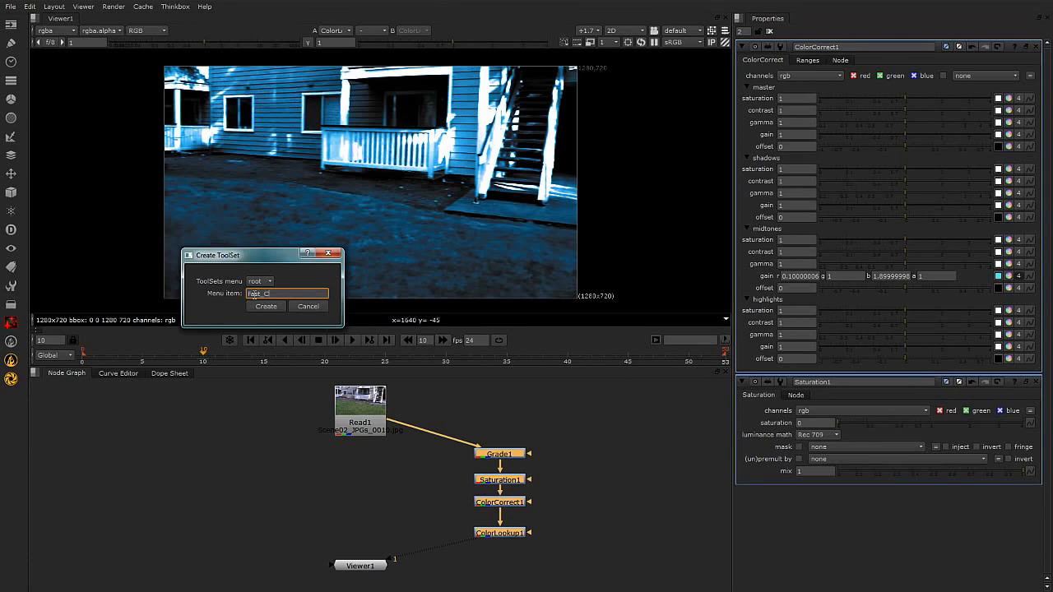
{"action": "type", "text": "oolBW"}
{"action": "left_click", "coordinate": [266, 306]}
Delete the four colour nodes and insert the Fast_CoolBW toolset after Read1, placed off to its side.
{"action": "left_click", "coordinate": [251, 465]}
{"action": "left_click_drag", "start_coordinate": [434, 410], "coordinate": [594, 574]}
{"action": "key", "text": "Delete"}
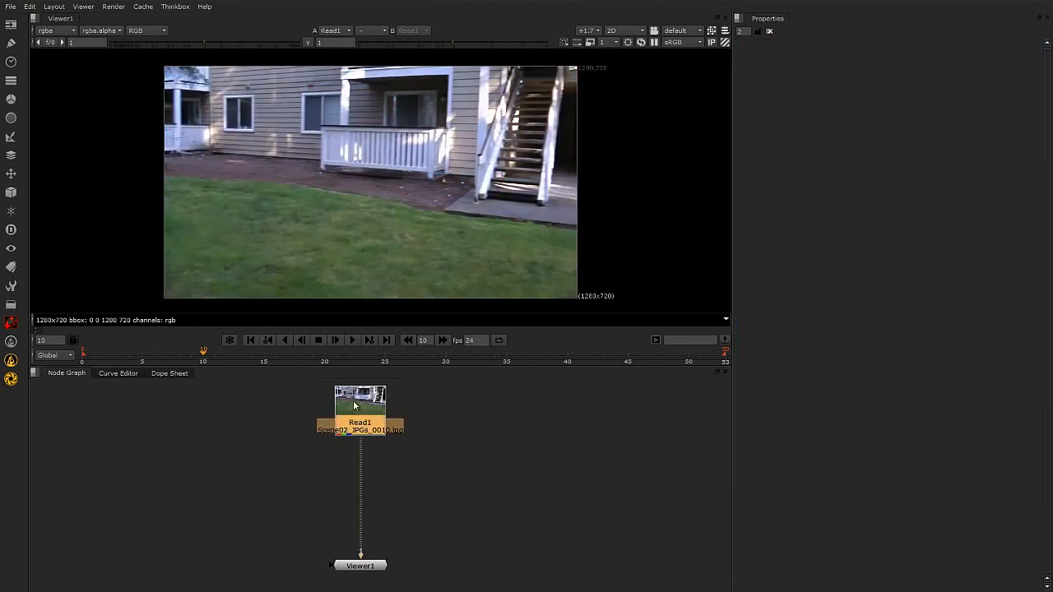
{"action": "left_click", "coordinate": [10, 286]}
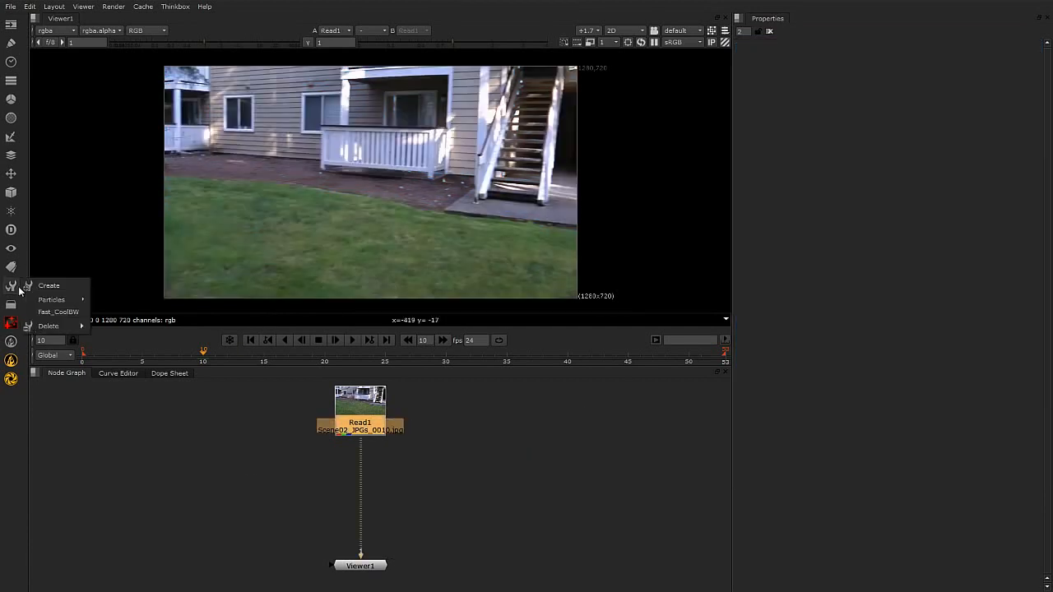
{"action": "left_click", "coordinate": [70, 319]}
{"action": "left_click_drag", "start_coordinate": [383, 449], "coordinate": [517, 483]}
{"action": "left_click", "coordinate": [604, 489]}
{"action": "left_click_drag", "start_coordinate": [468, 420], "coordinate": [515, 510]}
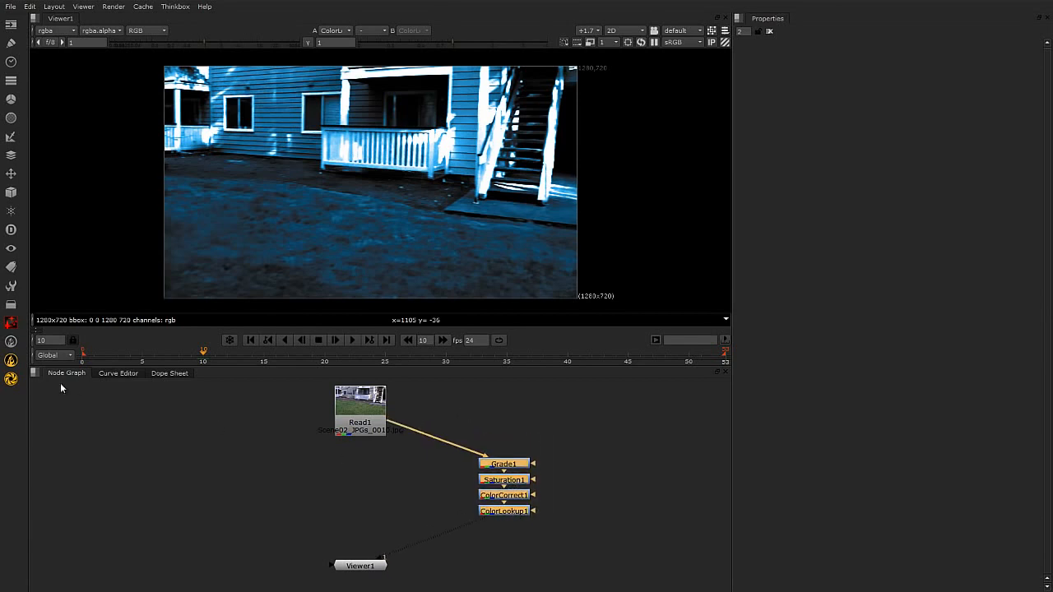
Space the nodes of the chain from Grade1 through ColorLookup1 evenly in a vertical column.
{"action": "left_click_drag", "start_coordinate": [441, 416], "coordinate": [608, 584]}
{"action": "left_click", "coordinate": [627, 519]}
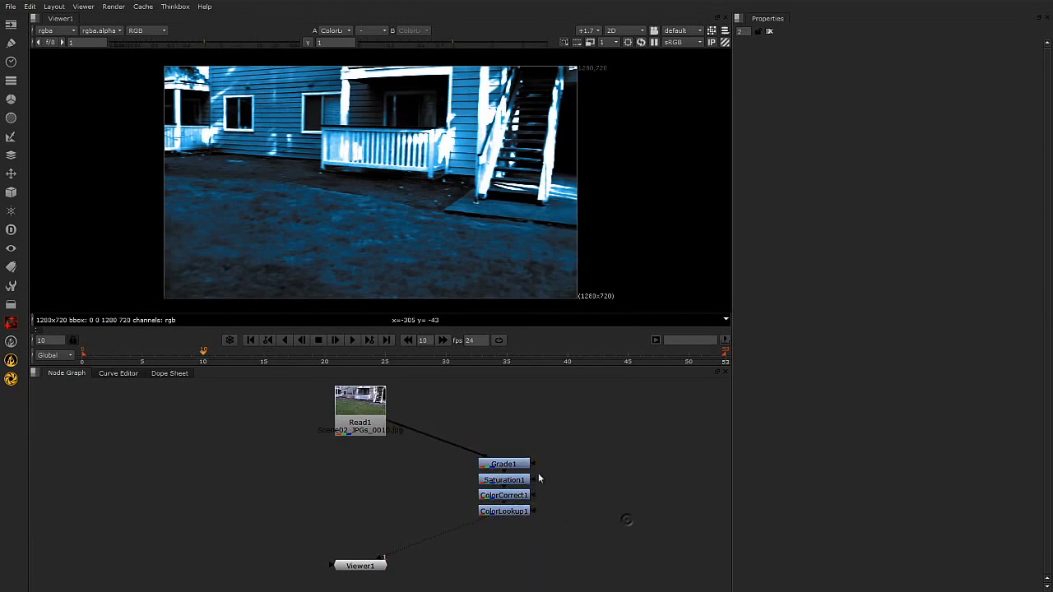
{"action": "left_click_drag", "start_coordinate": [466, 419], "coordinate": [597, 571]}
{"action": "mouse_move", "coordinate": [513, 508]}
{"action": "left_mouse_down"}
{"action": "mouse_move", "coordinate": [512, 526]}
{"action": "mouse_move", "coordinate": [508, 507]}
{"action": "left_mouse_up"}
{"action": "left_click", "coordinate": [603, 514]}
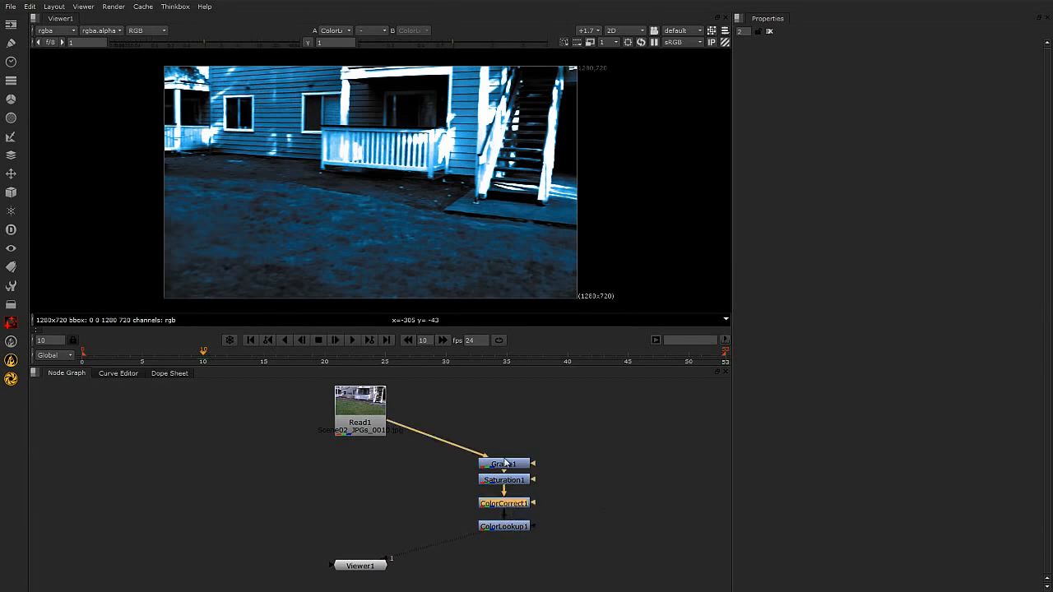
{"action": "left_click_drag", "start_coordinate": [505, 460], "coordinate": [505, 453]}
{"action": "left_click_drag", "start_coordinate": [455, 427], "coordinate": [539, 536]}
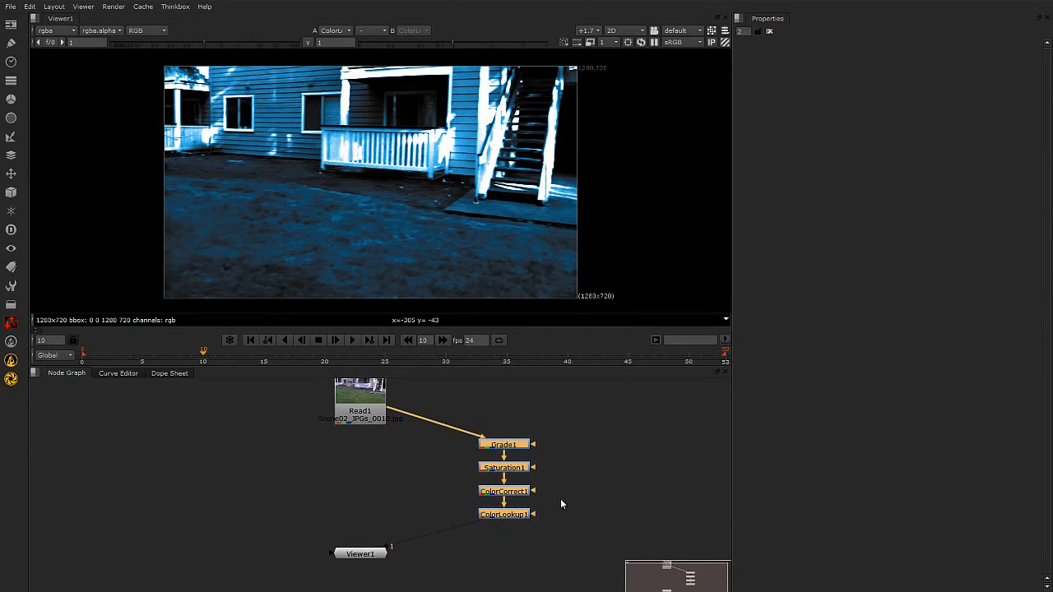
Reposition the four-node colour chain as a group between Read1 and Viewer1, keeping it offset to one side.
{"action": "left_click", "coordinate": [574, 433]}
{"action": "left_click_drag", "start_coordinate": [585, 405], "coordinate": [457, 556]}
{"action": "left_click_drag", "start_coordinate": [526, 513], "coordinate": [556, 510]}
{"action": "left_click_drag", "start_coordinate": [612, 413], "coordinate": [464, 535]}
{"action": "left_click_drag", "start_coordinate": [531, 514], "coordinate": [525, 517]}
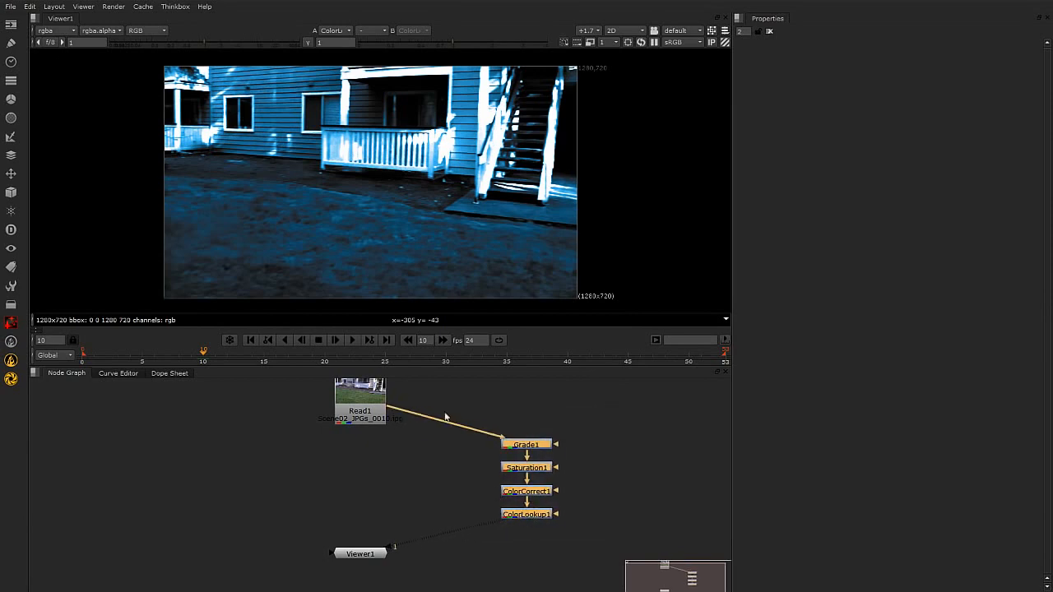
{"action": "left_click_drag", "start_coordinate": [611, 413], "coordinate": [461, 534]}
{"action": "middle_click_drag", "start_coordinate": [517, 549], "coordinate": [441, 547]}
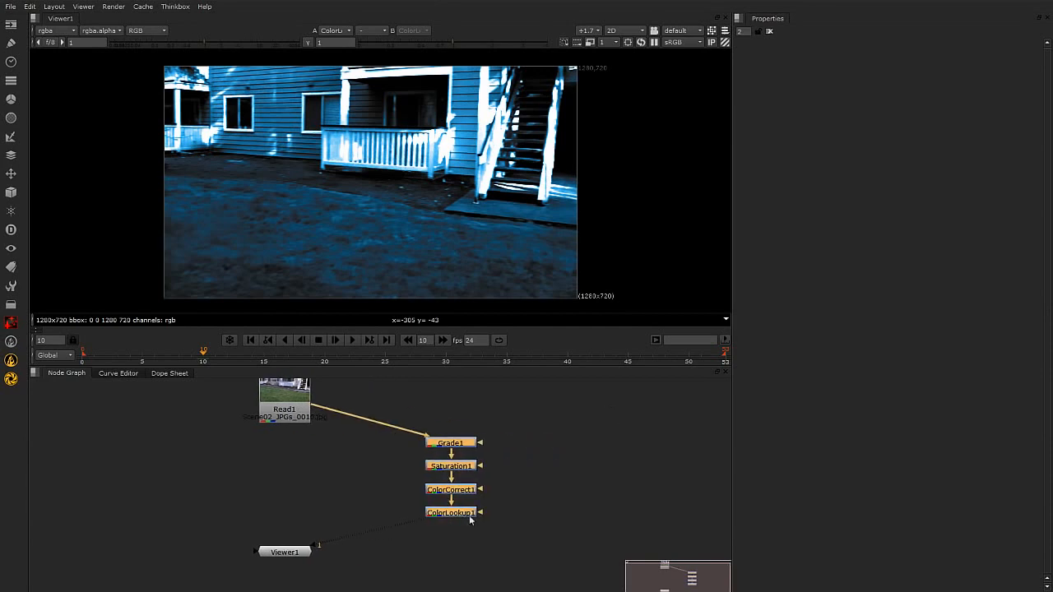
{"action": "left_click_drag", "start_coordinate": [474, 449], "coordinate": [451, 449]}
{"action": "left_click", "coordinate": [505, 523]}
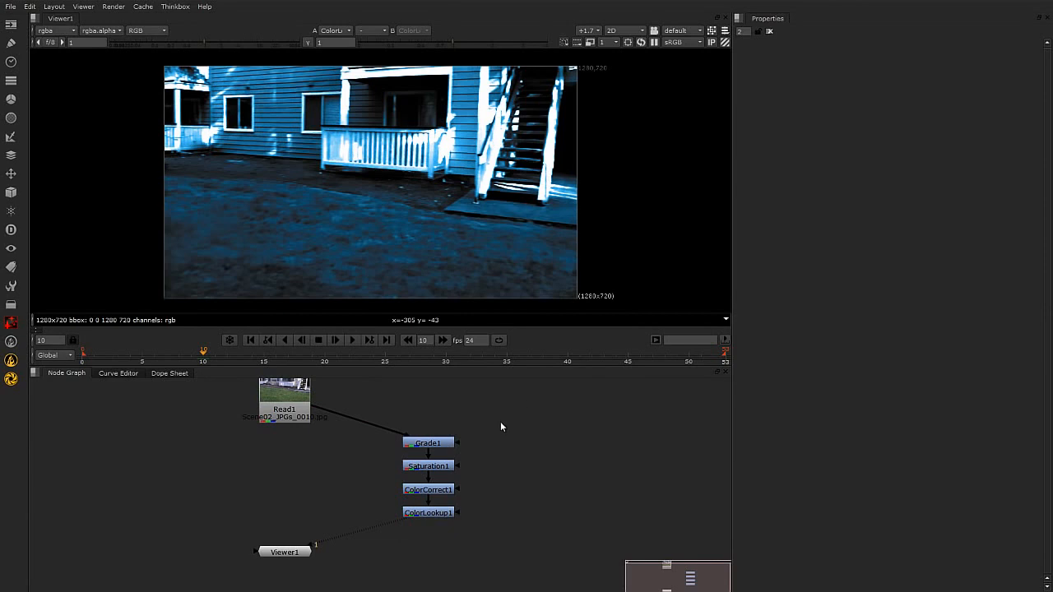
Select all four colour nodes from Grade1 through ColorLookup1.
{"action": "left_click_drag", "start_coordinate": [522, 404], "coordinate": [370, 553]}
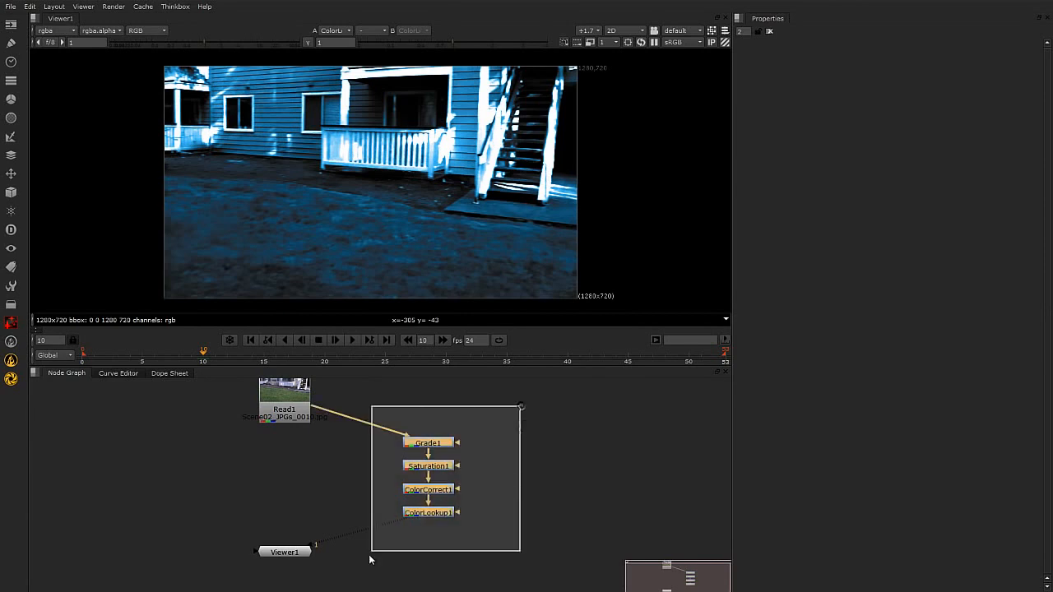
{"action": "left_click", "coordinate": [516, 486]}
{"action": "left_click_drag", "start_coordinate": [521, 411], "coordinate": [364, 555]}
{"action": "left_click", "coordinate": [479, 522]}
{"action": "left_click_drag", "start_coordinate": [487, 422], "coordinate": [388, 545]}
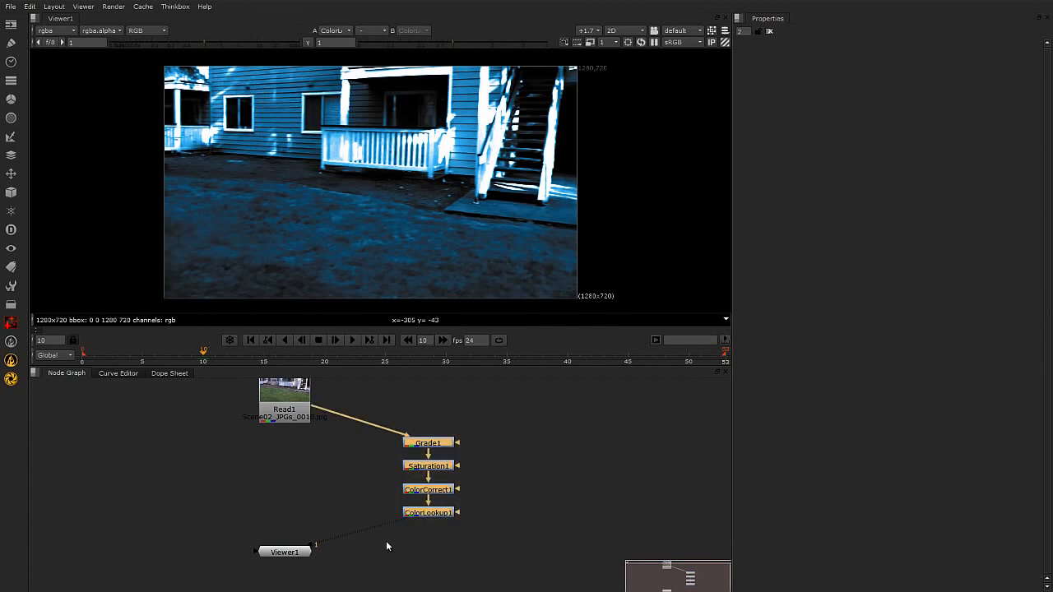
Delete the saved Fast_CoolBW toolset from the ToolSets collection.
{"action": "left_click", "coordinate": [510, 489]}
{"action": "left_click_drag", "start_coordinate": [502, 416], "coordinate": [384, 553]}
{"action": "left_click", "coordinate": [11, 285]}
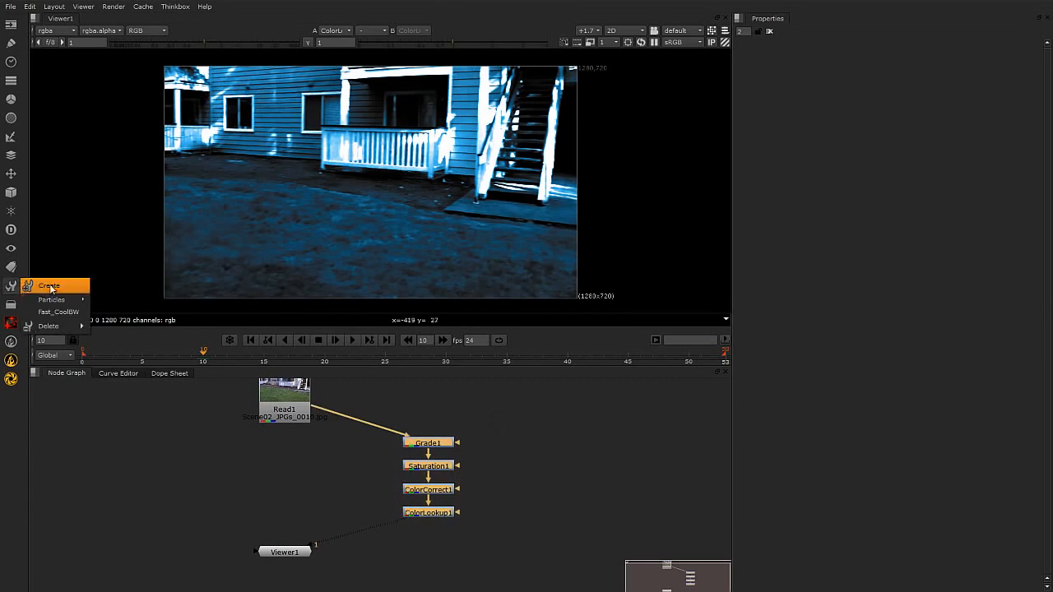
{"action": "mouse_move", "coordinate": [55, 327]}
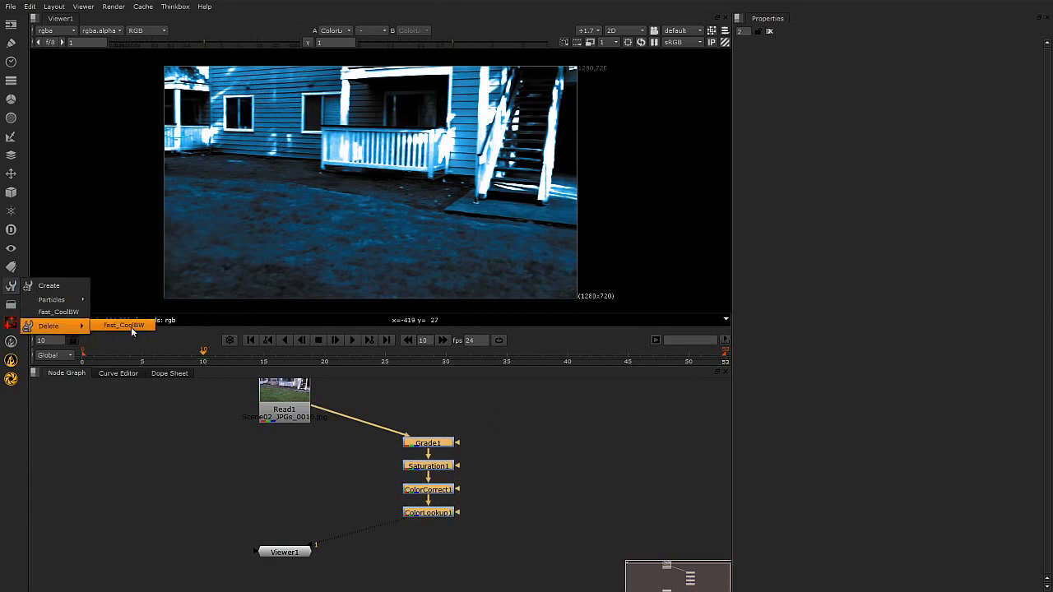
{"action": "left_click", "coordinate": [130, 327]}
{"action": "left_click", "coordinate": [108, 346]}
Select the four colour nodes from Grade1 through ColorLookup1 and delete them from the node graph.
{"action": "left_click", "coordinate": [515, 448]}
{"action": "left_click_drag", "start_coordinate": [496, 409], "coordinate": [369, 562]}
{"action": "key", "text": "Delete"}
{"action": "left_click", "coordinate": [381, 497]}
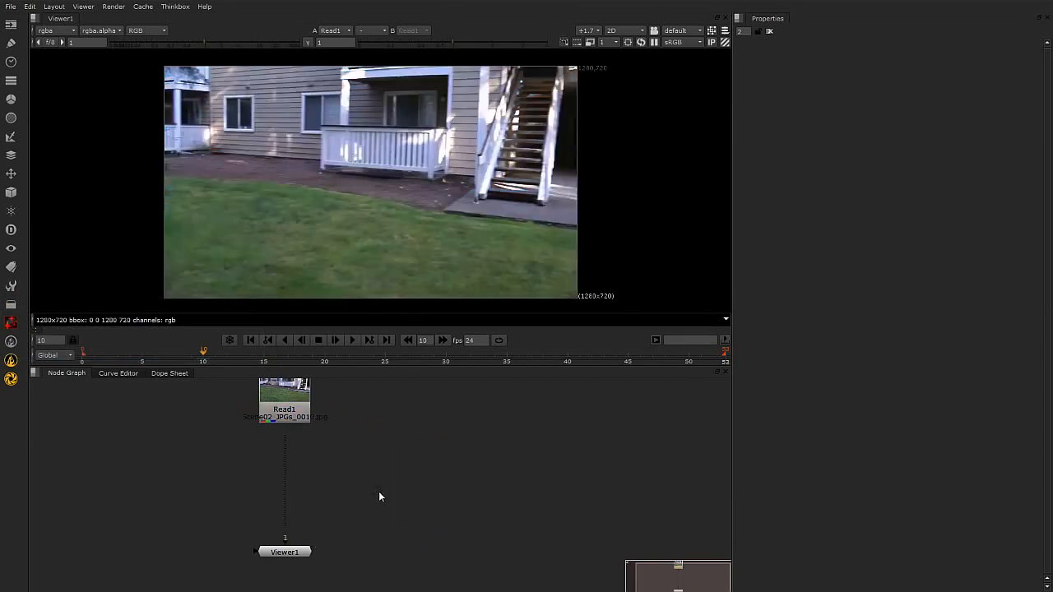
Adjust the positions of Read1 and Viewer1 so there is more vertical space between them.
{"action": "left_click_drag", "start_coordinate": [278, 396], "coordinate": [282, 420]}
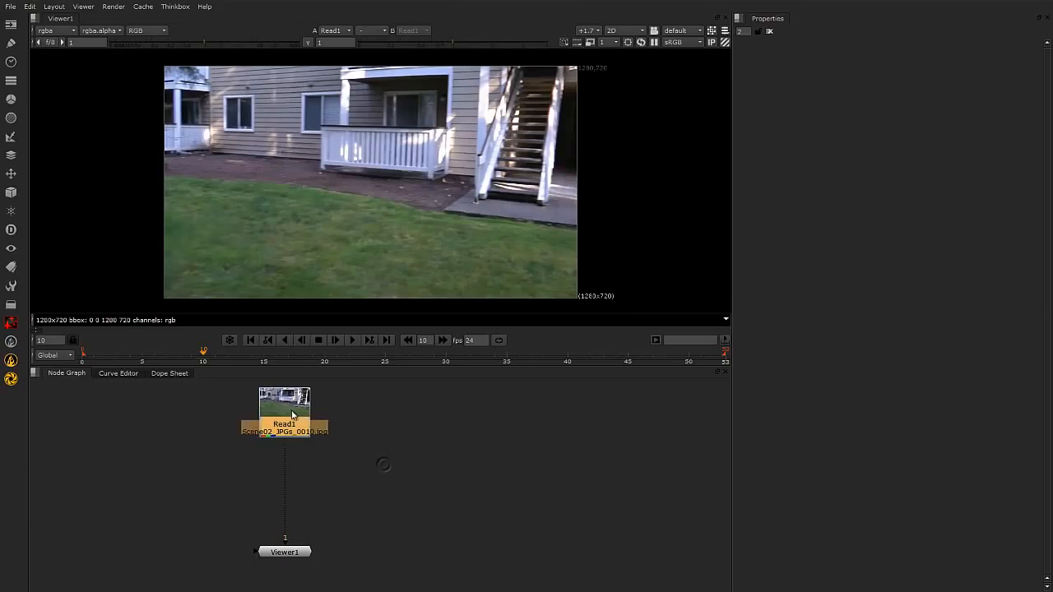
{"action": "left_click", "coordinate": [370, 549]}
{"action": "left_click", "coordinate": [304, 549]}
{"action": "left_click", "coordinate": [387, 522]}
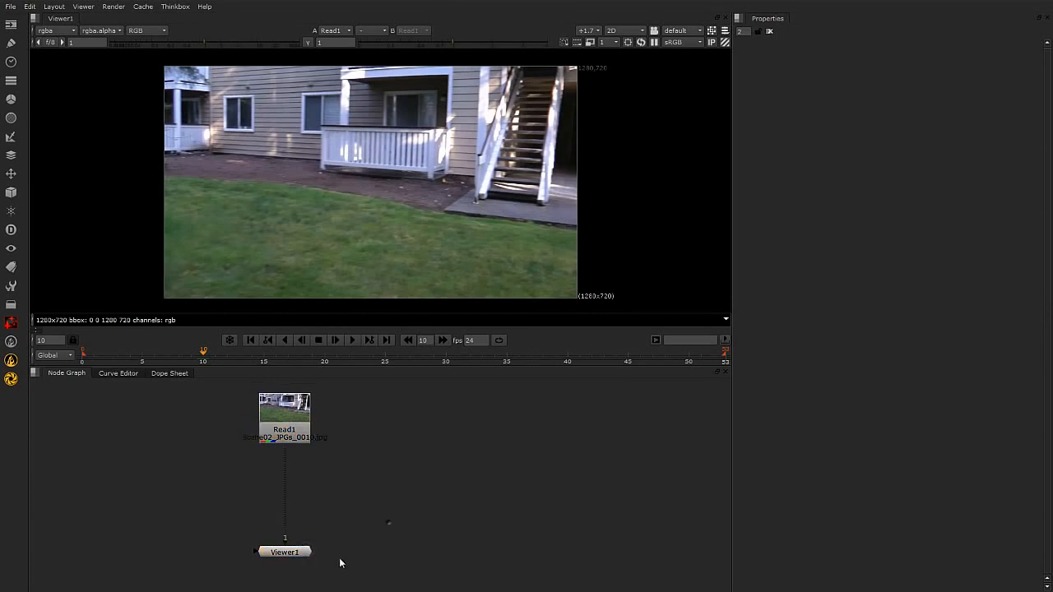
{"action": "left_click_drag", "start_coordinate": [305, 554], "coordinate": [306, 561]}
{"action": "left_click", "coordinate": [305, 470]}
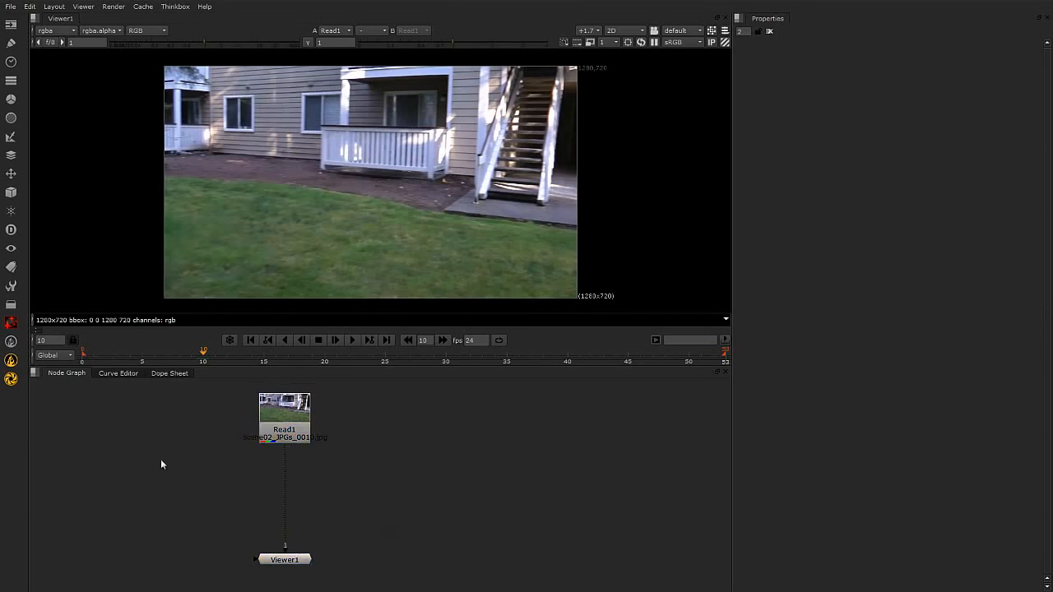
{"action": "left_click_drag", "start_coordinate": [297, 422], "coordinate": [298, 413]}
{"action": "left_click", "coordinate": [411, 459]}
Add Grade, Saturation, ColorCorrect and ColorLookup nodes in sequence between Read1 and Viewer1.
{"action": "left_click", "coordinate": [301, 410]}
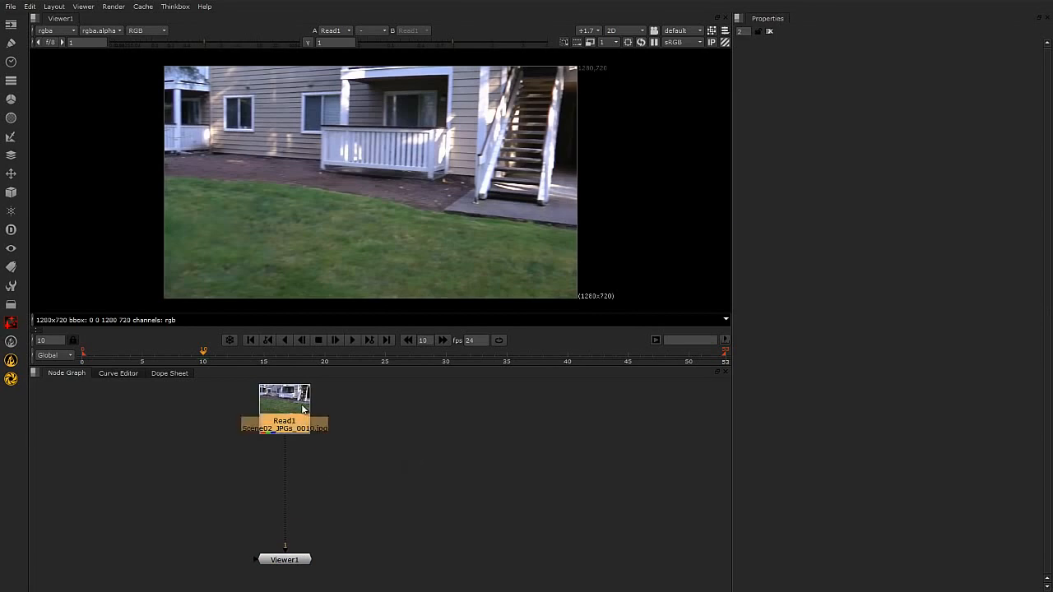
{"action": "key", "text": "g"}
{"action": "key", "text": "Tab"}
{"action": "type", "text": "sat"}
{"action": "left_click", "coordinate": [284, 414]}
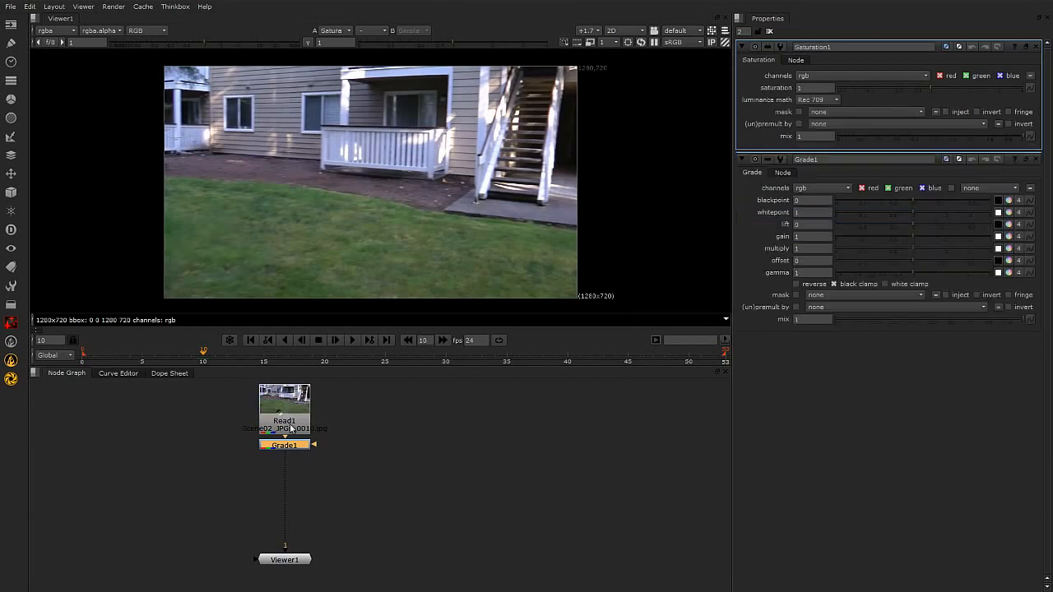
{"action": "key", "text": "c"}
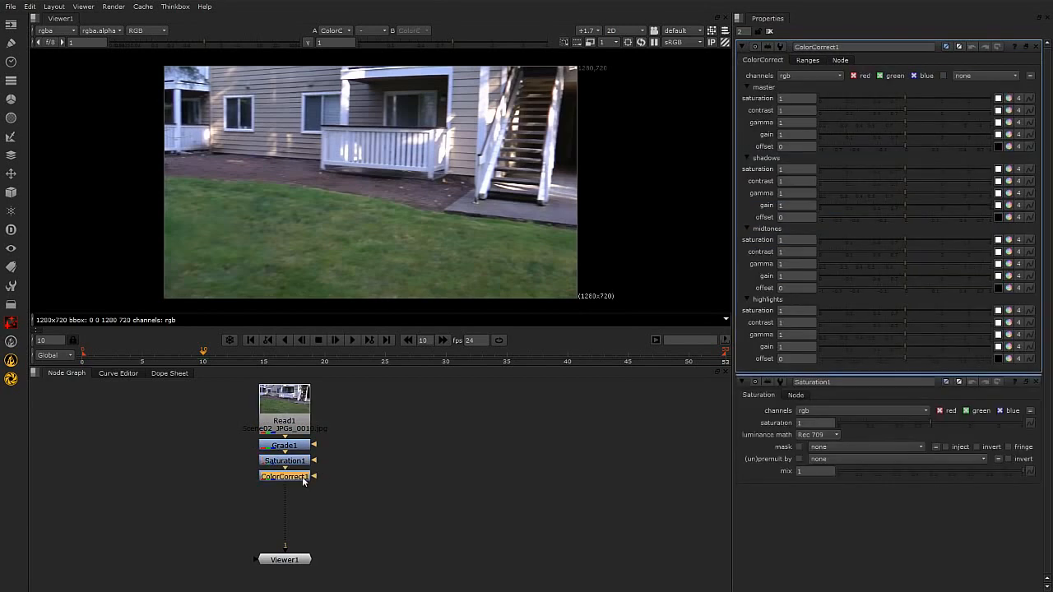
{"action": "key", "text": "Tab"}
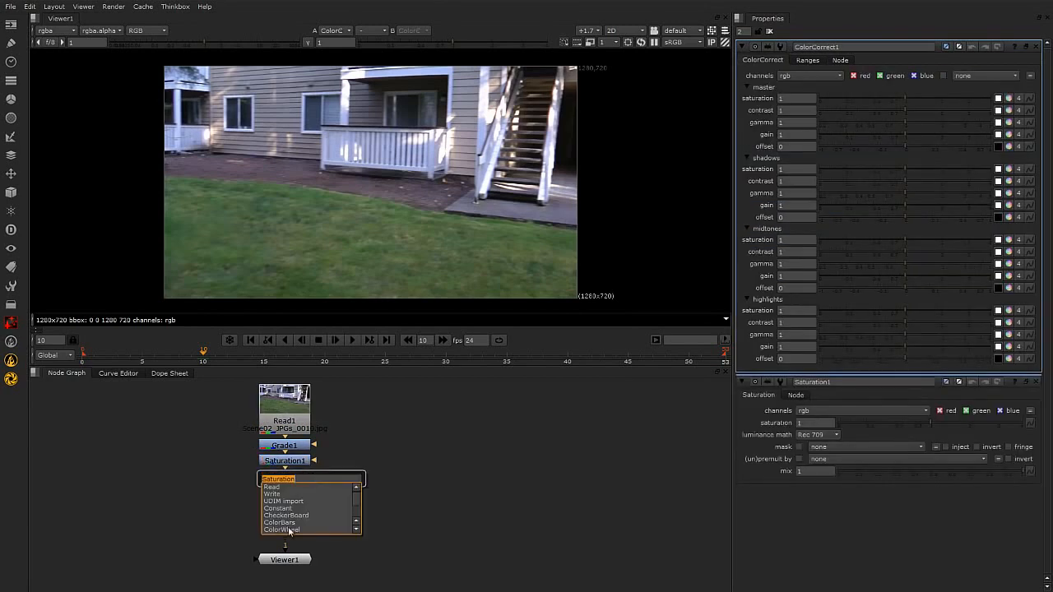
{"action": "type", "text": "col"}
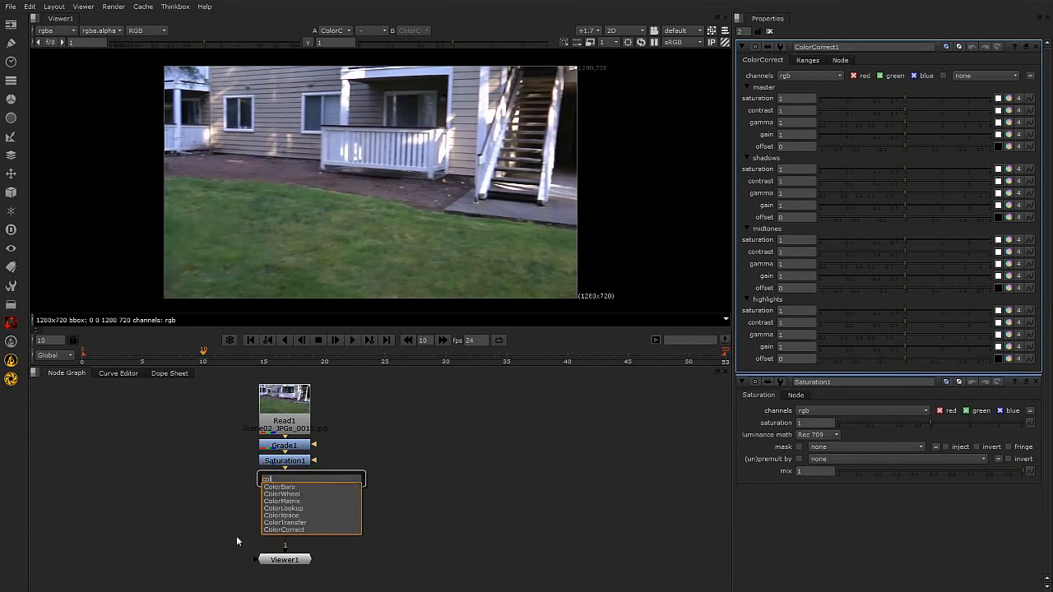
{"action": "left_click", "coordinate": [298, 509]}
Move the new four-node colour chain off to the side of the line between Read1 and Viewer1.
{"action": "left_click_drag", "start_coordinate": [330, 443], "coordinate": [224, 508]}
{"action": "left_click_drag", "start_coordinate": [284, 497], "coordinate": [374, 513]}
{"action": "left_click", "coordinate": [469, 473]}
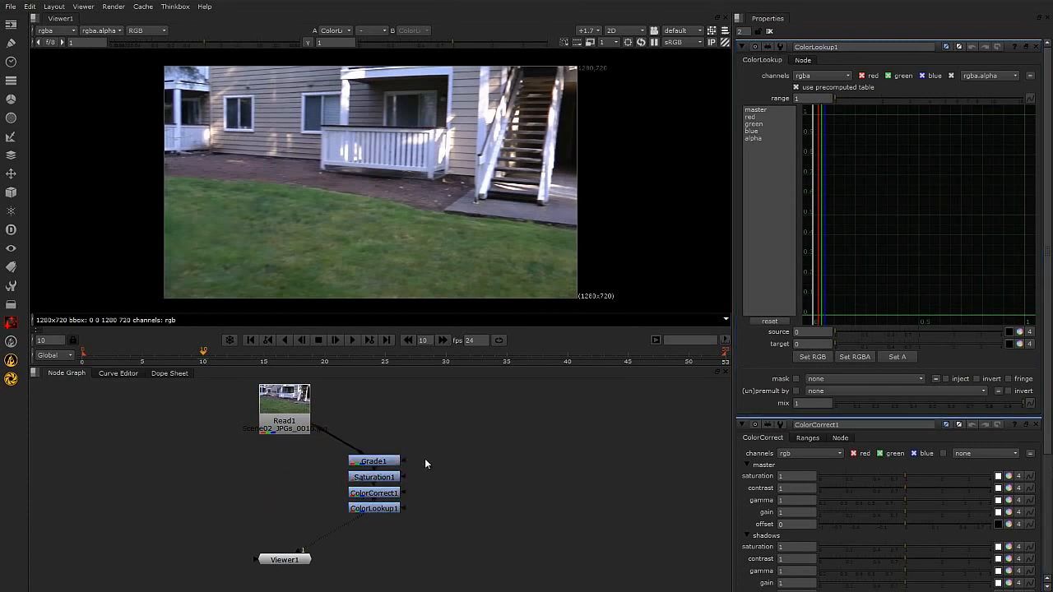
Collapse the four colour nodes from Grade1 through ColorLookup1 into a single group and position it between Read1 and Viewer1.
{"action": "left_click_drag", "start_coordinate": [440, 428], "coordinate": [339, 547]}
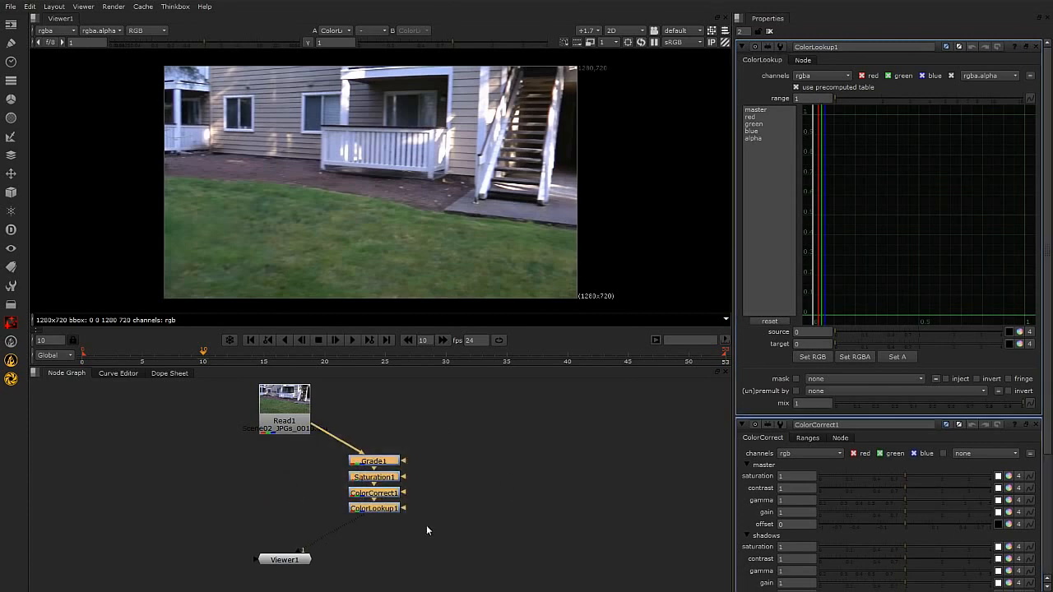
{"action": "right_click", "coordinate": [390, 465]}
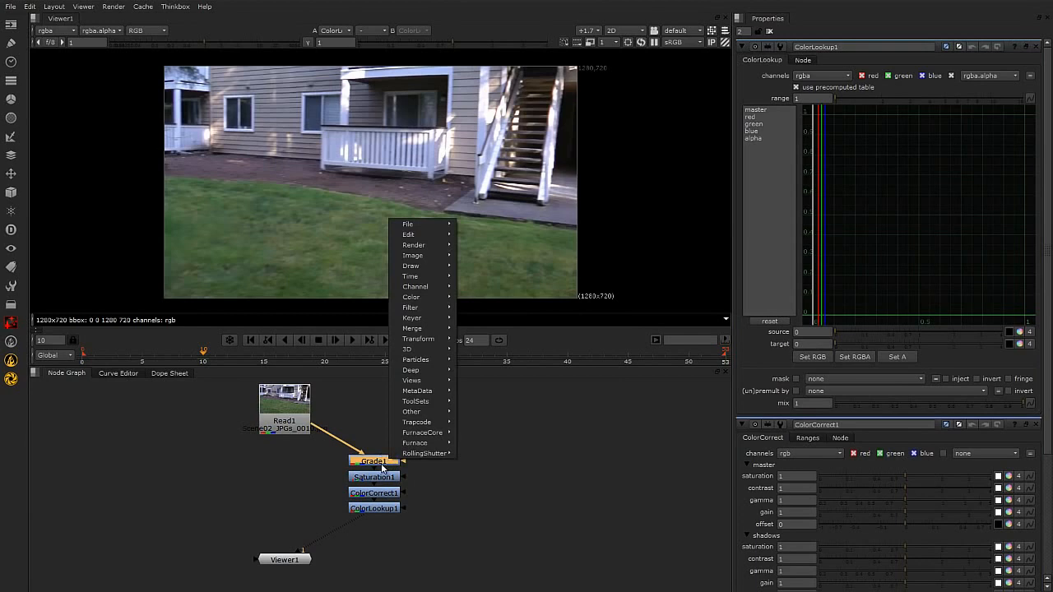
{"action": "left_click", "coordinate": [451, 469]}
{"action": "left_click_drag", "start_coordinate": [454, 429], "coordinate": [342, 545]}
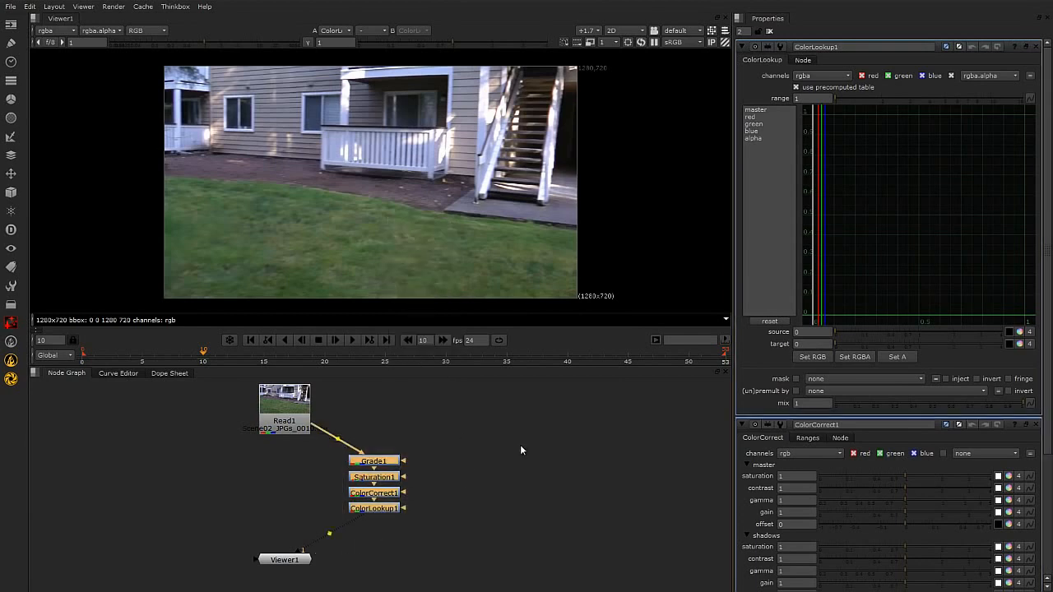
{"action": "key", "text": "ctrl+g"}
{"action": "left_click_drag", "start_coordinate": [388, 489], "coordinate": [390, 497]}
{"action": "left_click_drag", "start_coordinate": [438, 472], "coordinate": [319, 531]}
{"action": "left_click_drag", "start_coordinate": [379, 499], "coordinate": [382, 504]}
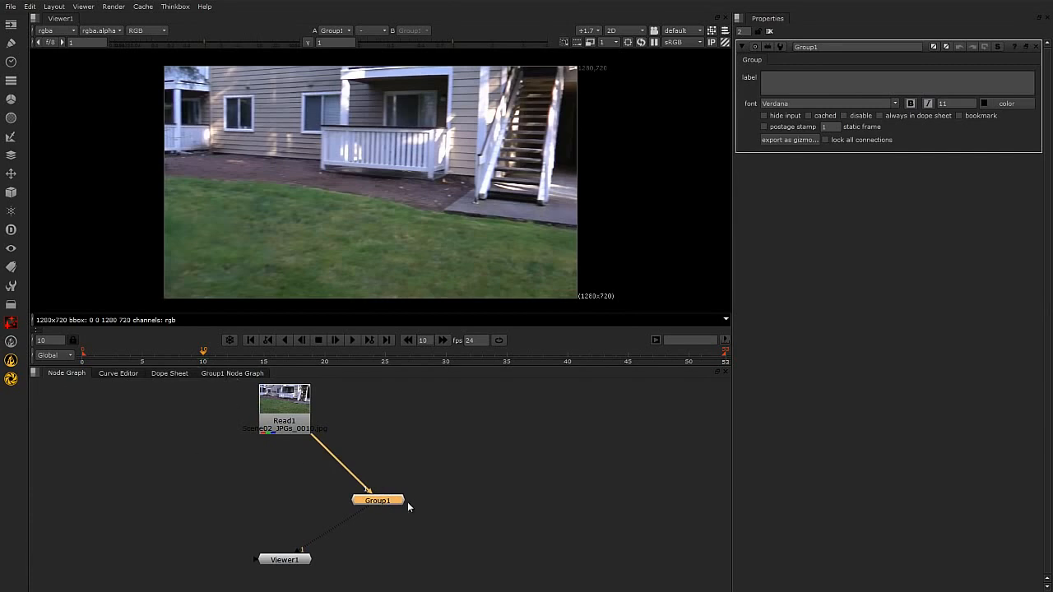
Rename the new group node as FastCC_Control.
{"action": "double_click", "coordinate": [843, 46]}
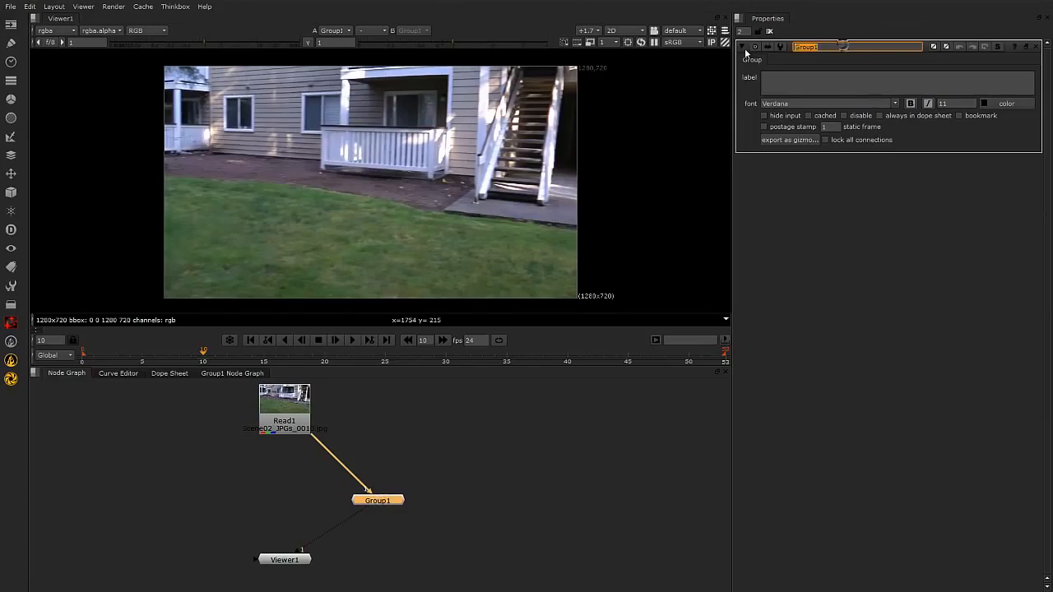
{"action": "type", "text": "CC"}
{"action": "key", "text": "BackSpace"}
{"action": "key", "text": "BackSpace"}
{"action": "type", "text": "FastCC_Control"}
{"action": "left_click", "coordinate": [901, 292]}
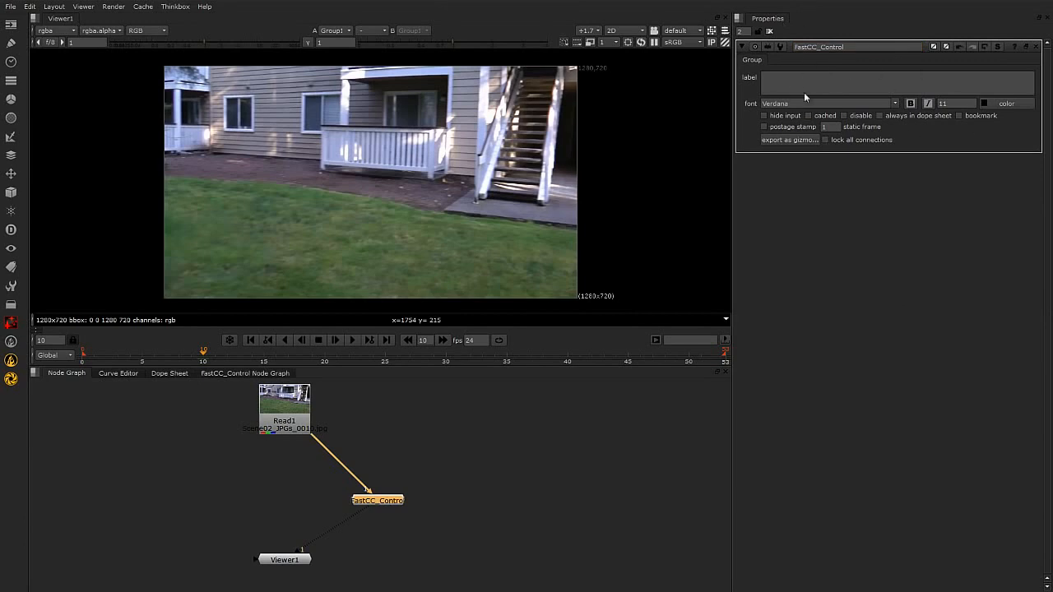
Open the FastCC_Control group's internal node graph and spread its nodes from Input1 to Output1 into a roomier vertical column.
{"action": "left_click_drag", "start_coordinate": [384, 500], "coordinate": [374, 501]}
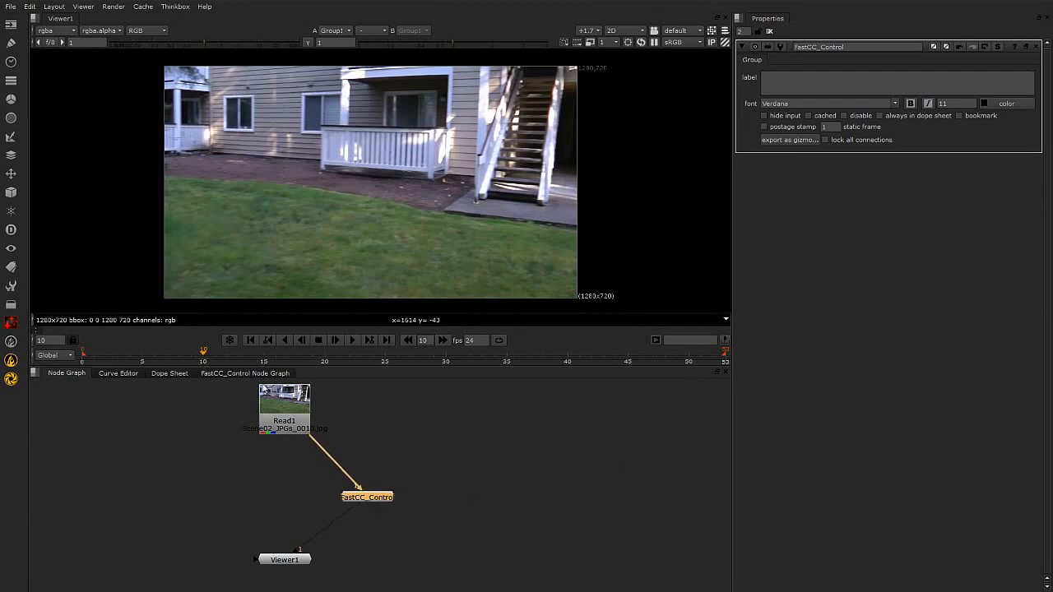
{"action": "left_click", "coordinate": [231, 372]}
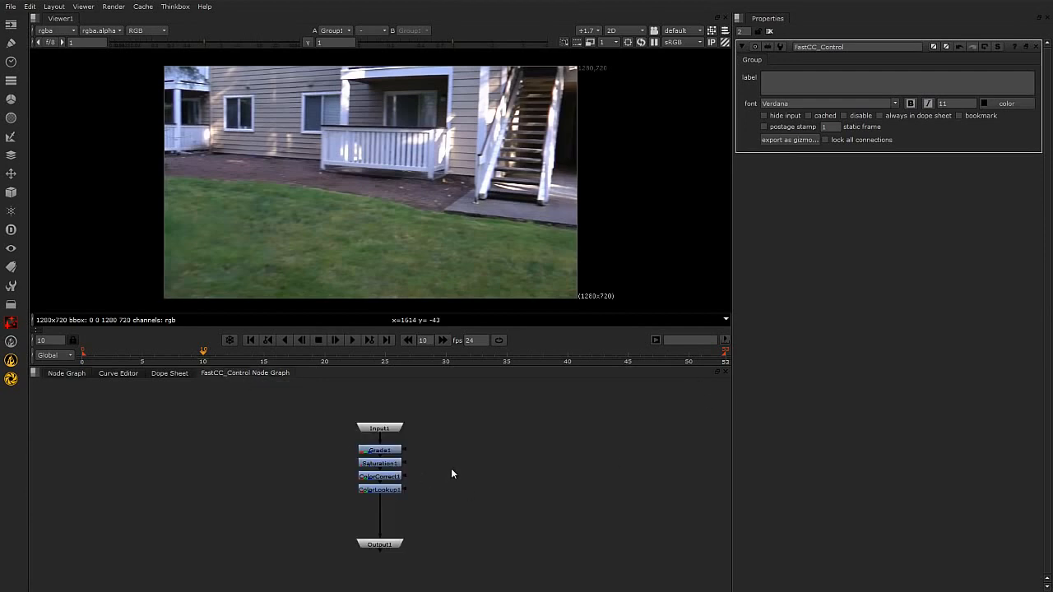
{"action": "left_click_drag", "start_coordinate": [396, 429], "coordinate": [398, 403]}
{"action": "left_click_drag", "start_coordinate": [388, 547], "coordinate": [388, 555]}
{"action": "left_click_drag", "start_coordinate": [334, 423], "coordinate": [450, 528]}
{"action": "left_click_drag", "start_coordinate": [389, 489], "coordinate": [389, 505]}
{"action": "left_click", "coordinate": [473, 464]}
{"action": "left_click_drag", "start_coordinate": [396, 465], "coordinate": [392, 516]}
{"action": "left_click", "coordinate": [393, 506]}
{"action": "left_click", "coordinate": [453, 497]}
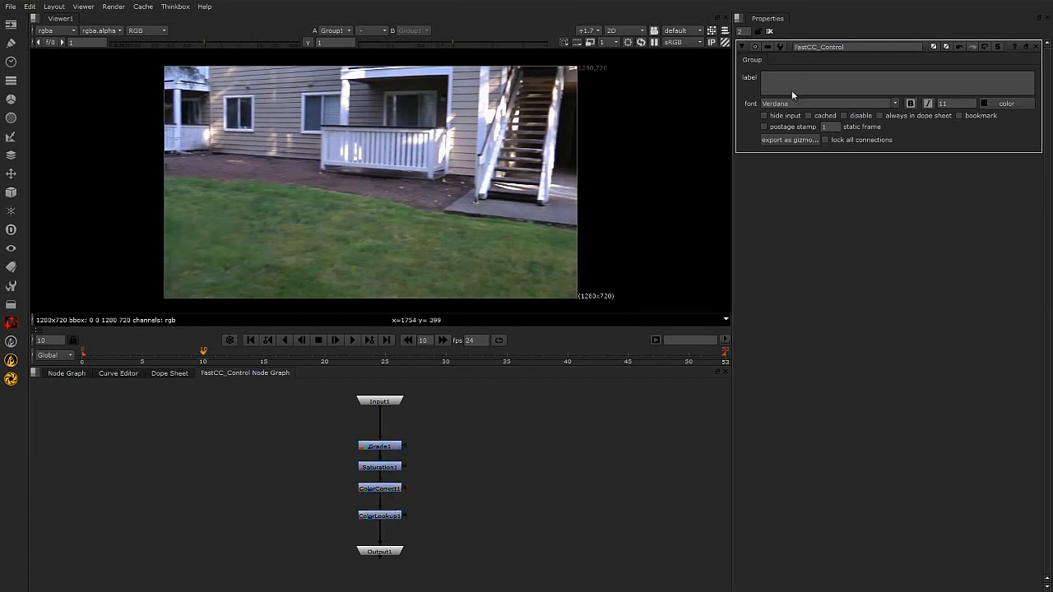
Return to the main node graph and reposition the FastCC_Control node slightly farther to the side.
{"action": "left_click", "coordinate": [66, 373]}
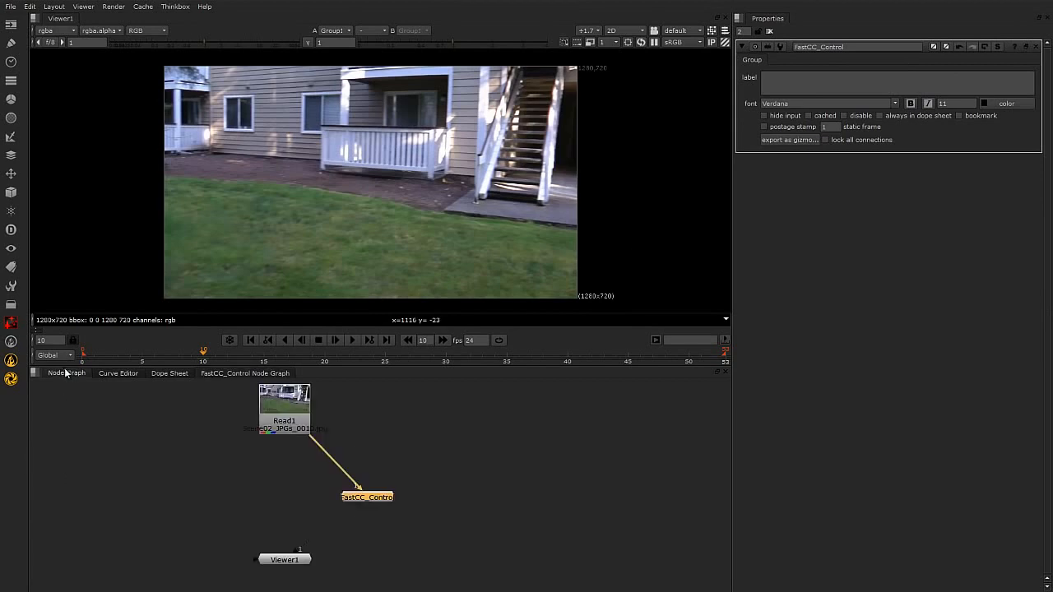
{"action": "left_click", "coordinate": [412, 480]}
{"action": "left_click", "coordinate": [380, 495]}
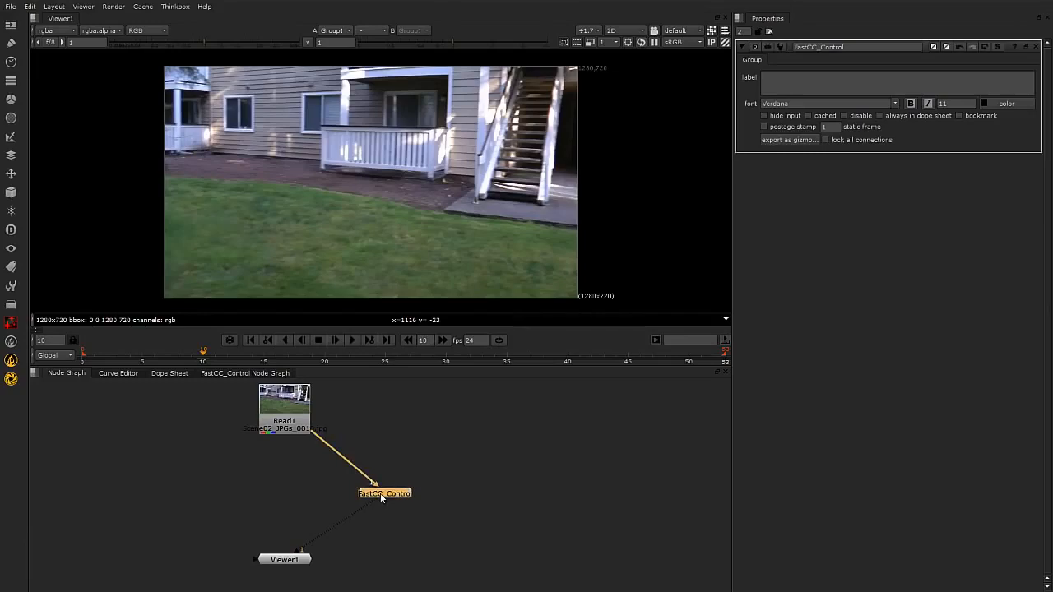
{"action": "left_click", "coordinate": [450, 485]}
{"action": "left_click", "coordinate": [376, 494]}
Add Saturation1's saturation control as a user knob on FastCC_Control by picking it in Manage User Knobs.
{"action": "right_click", "coordinate": [964, 138]}
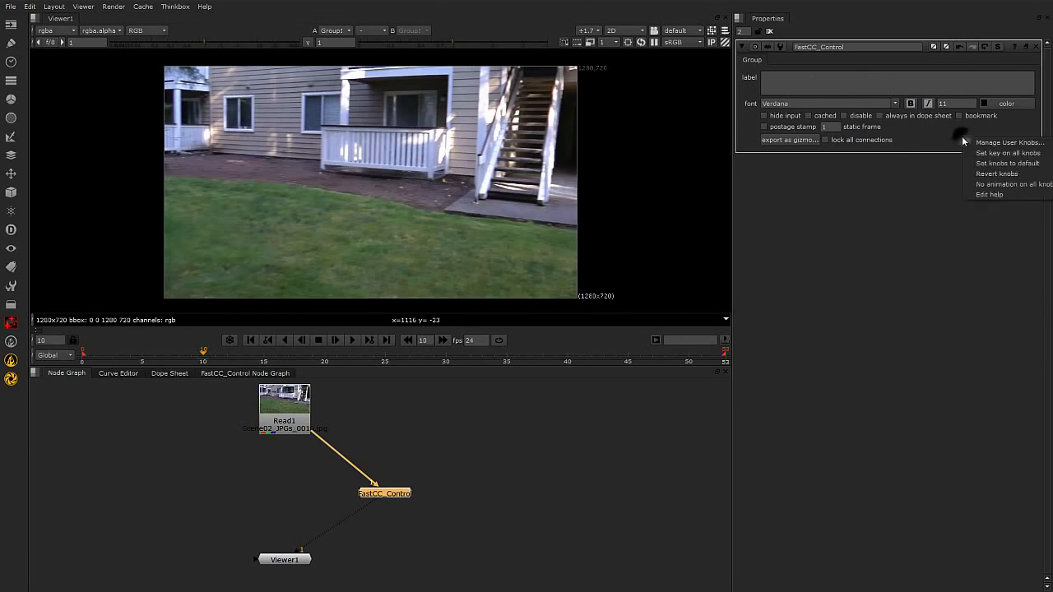
{"action": "left_click", "coordinate": [1011, 144]}
{"action": "left_click_drag", "start_coordinate": [992, 81], "coordinate": [756, 248]}
{"action": "left_click", "coordinate": [852, 282]}
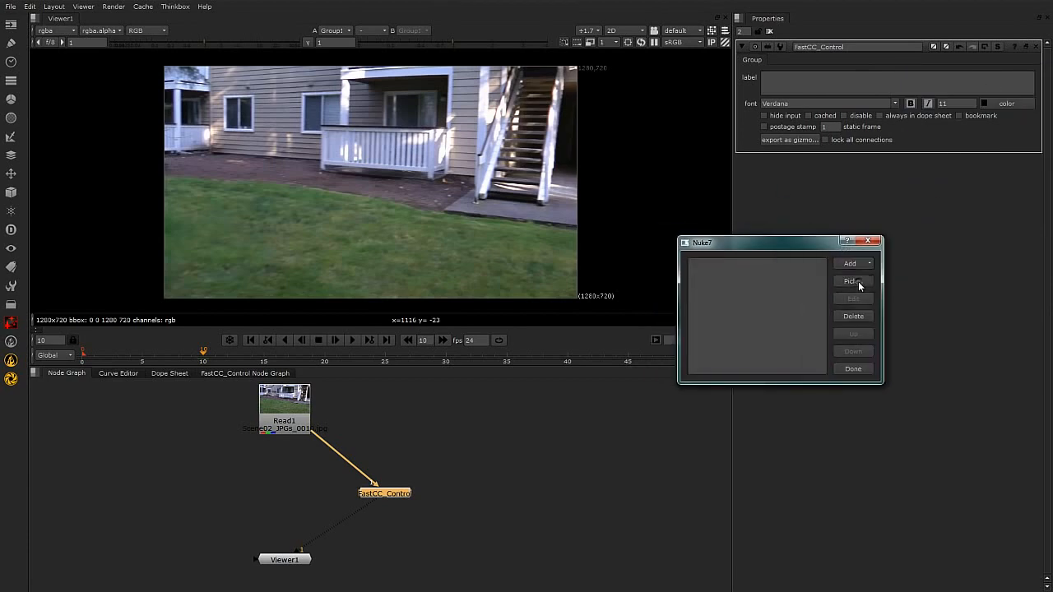
{"action": "left_click_drag", "start_coordinate": [811, 206], "coordinate": [533, 176]}
{"action": "left_click_drag", "start_coordinate": [560, 210], "coordinate": [544, 234]}
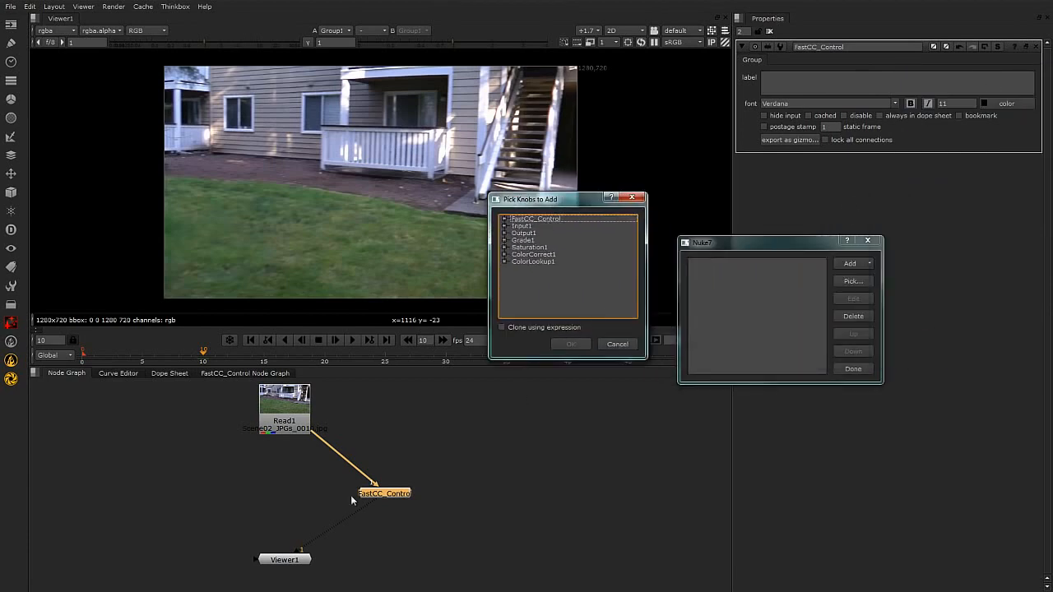
{"action": "left_click", "coordinate": [504, 247]}
{"action": "left_click", "coordinate": [515, 254]}
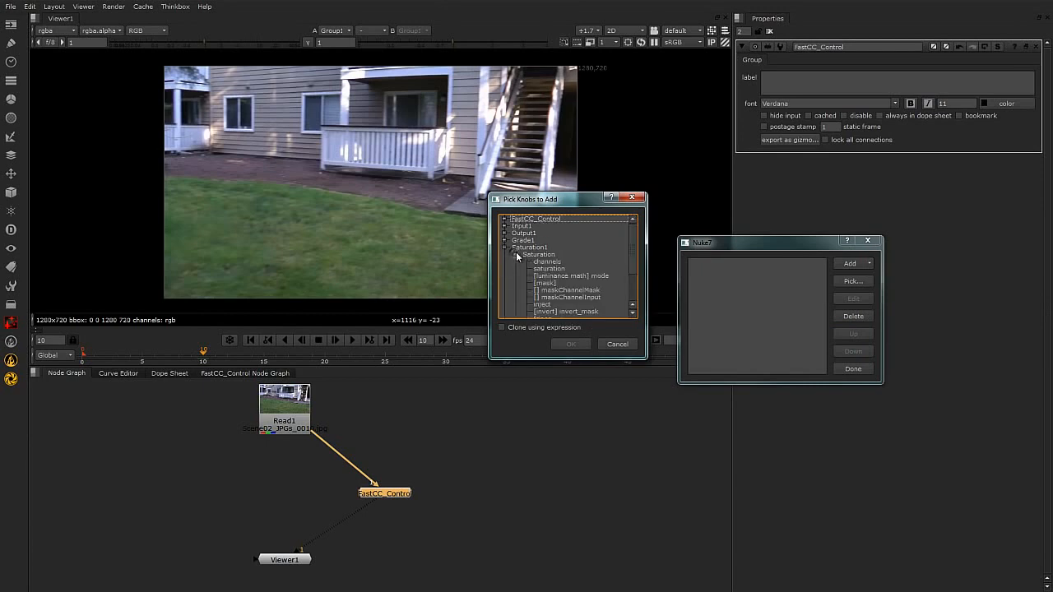
{"action": "left_click", "coordinate": [548, 269]}
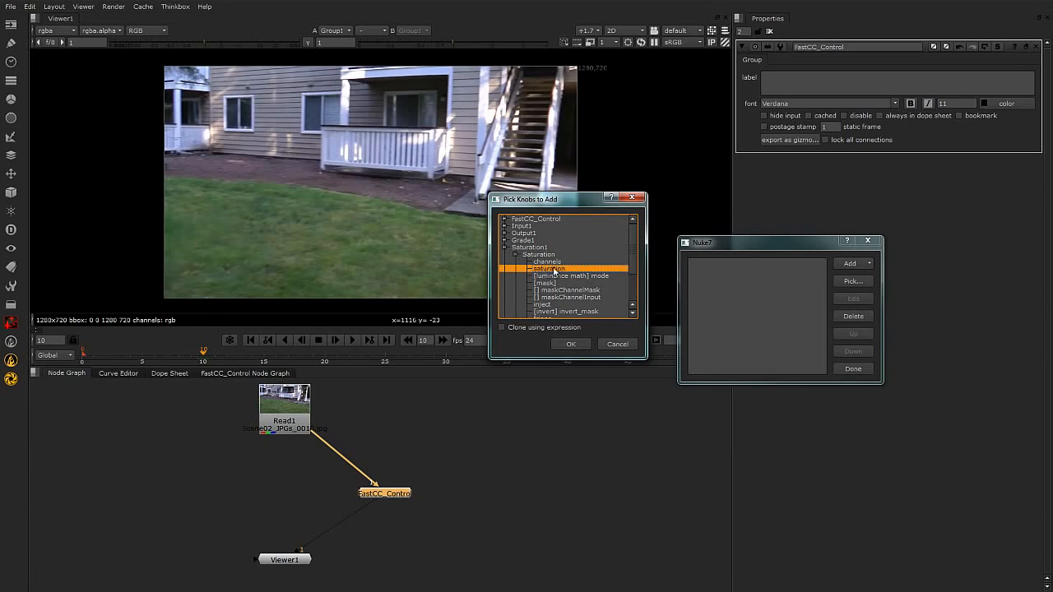
{"action": "left_click", "coordinate": [571, 344]}
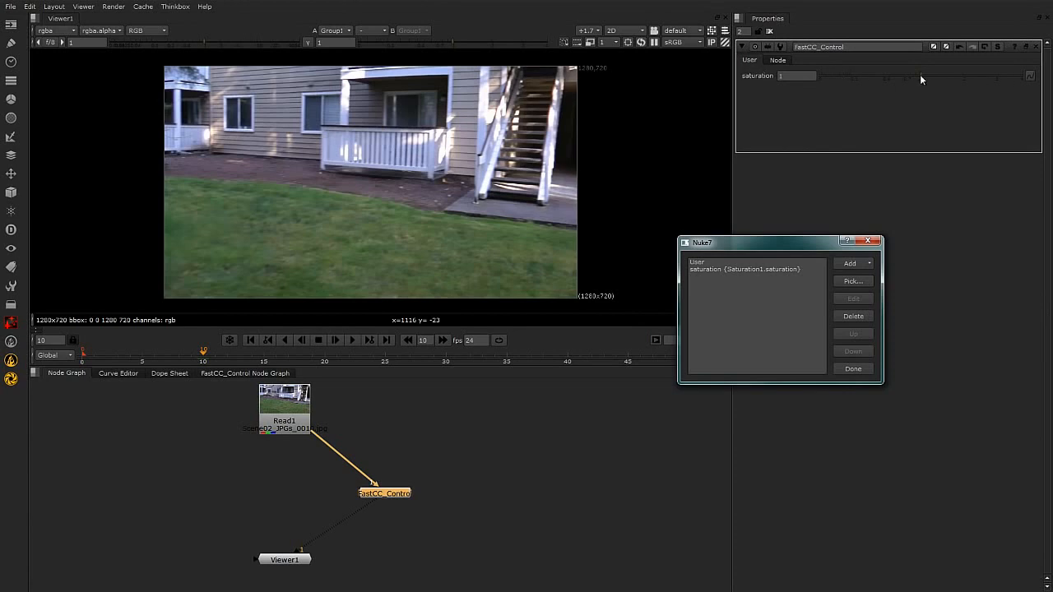
{"action": "left_click", "coordinate": [850, 368]}
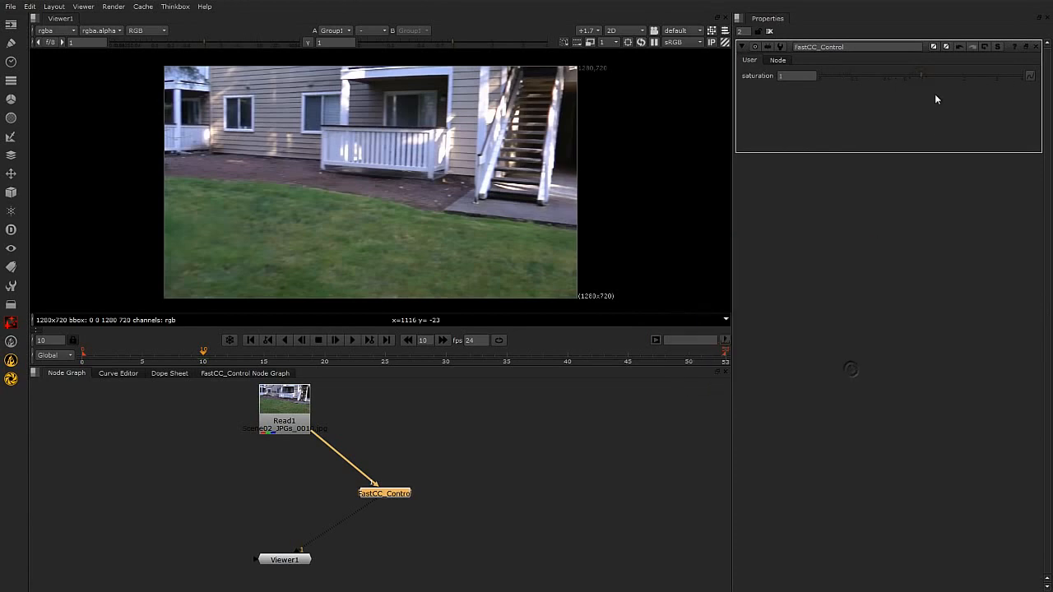
Test the FastCC_Control saturation knob at 0.9, display the group's internal graph, and raise the knob to 4.
{"action": "mouse_move", "coordinate": [921, 78]}
{"action": "left_mouse_down"}
{"action": "mouse_move", "coordinate": [817, 77]}
{"action": "mouse_move", "coordinate": [1000, 74]}
{"action": "mouse_move", "coordinate": [836, 80]}
{"action": "mouse_move", "coordinate": [916, 79]}
{"action": "left_mouse_up"}
{"action": "left_click", "coordinate": [242, 374]}
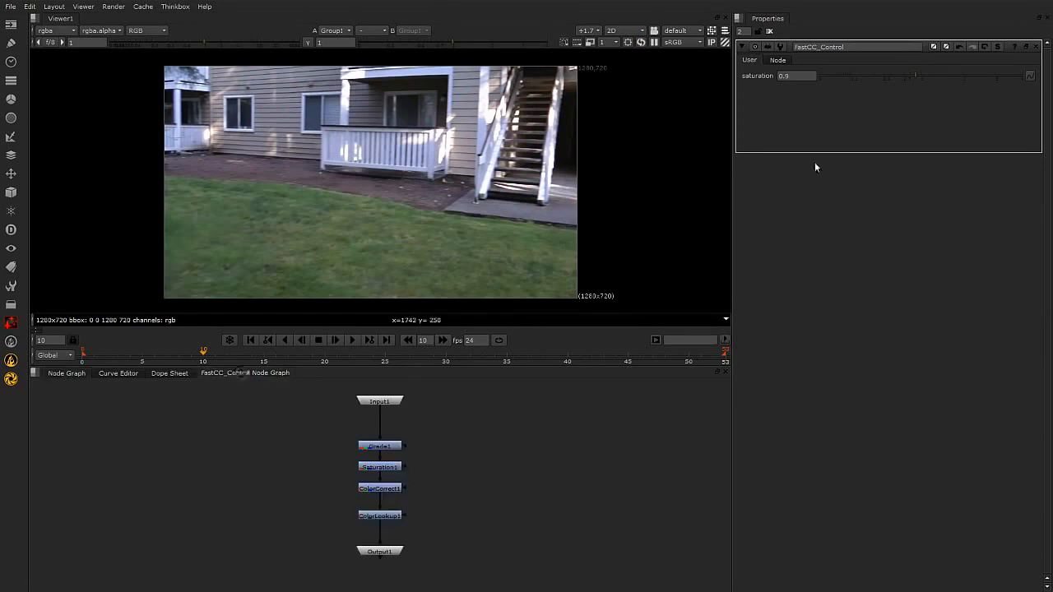
{"action": "left_click_drag", "start_coordinate": [916, 77], "coordinate": [1017, 78]}
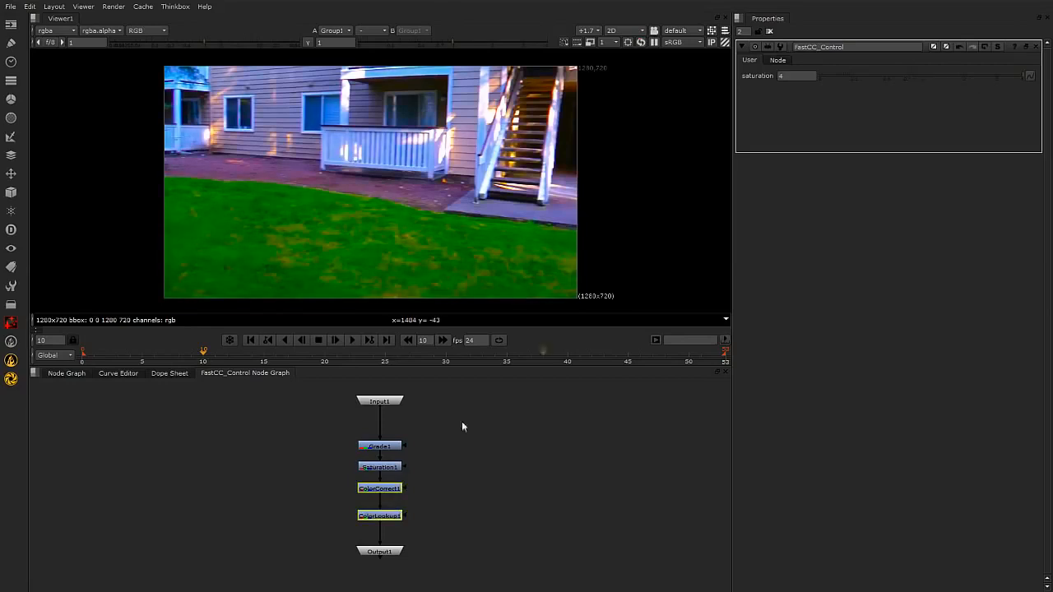
Check the saturation value in Saturation1's properties inside the group, close them, and return to the main node graph.
{"action": "double_click", "coordinate": [394, 468]}
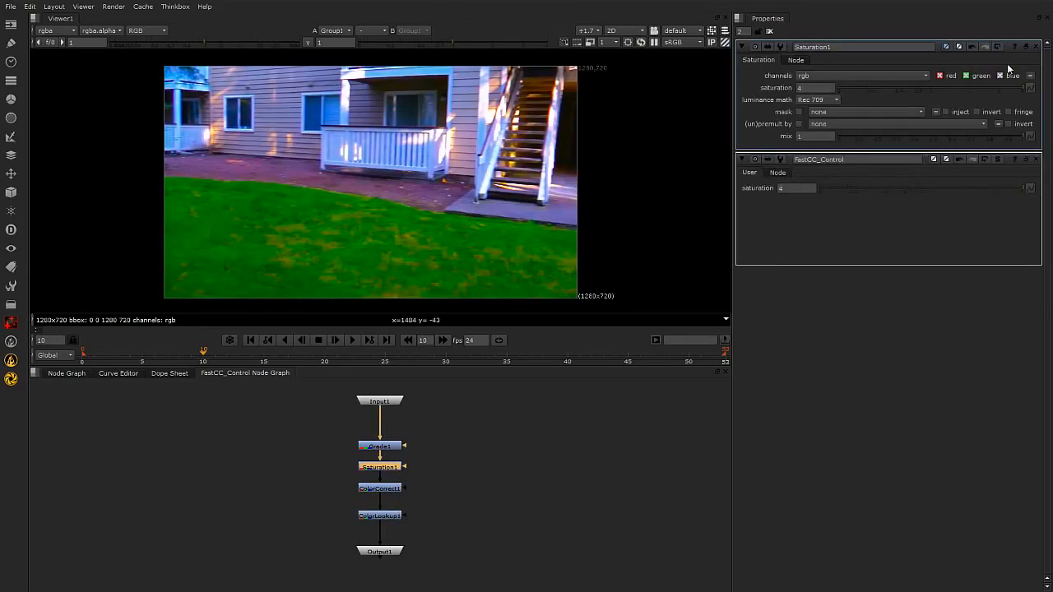
{"action": "left_click", "coordinate": [1036, 47]}
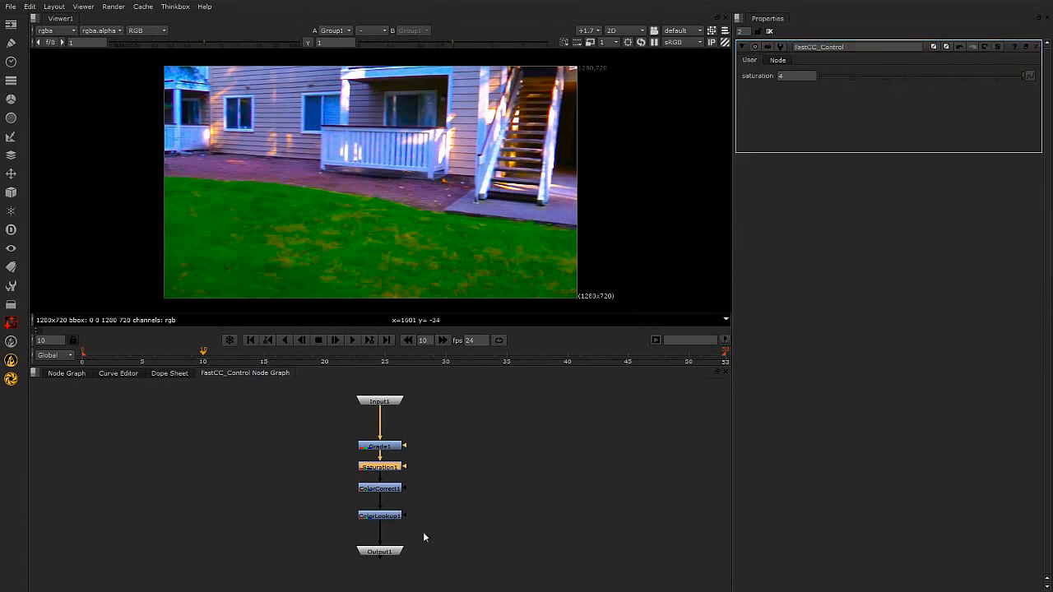
{"action": "left_click", "coordinate": [66, 373]}
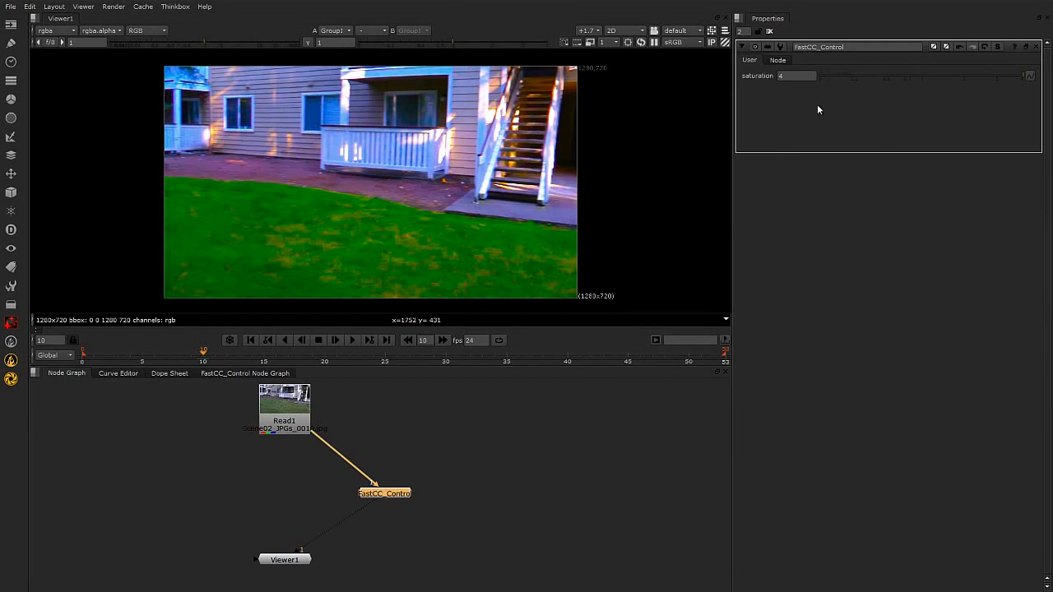
Label the FastCC_Control saturation user knob "Global Saturation", keeping its name as saturation, and finish managing the user knobs.
{"action": "right_click", "coordinate": [952, 118]}
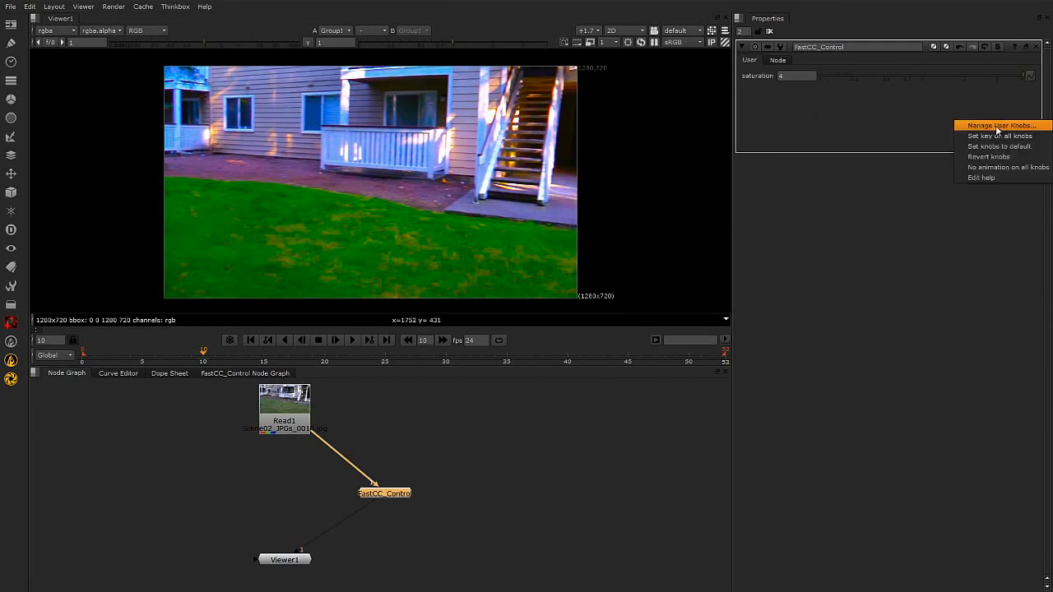
{"action": "left_click", "coordinate": [987, 129]}
{"action": "left_click", "coordinate": [540, 216]}
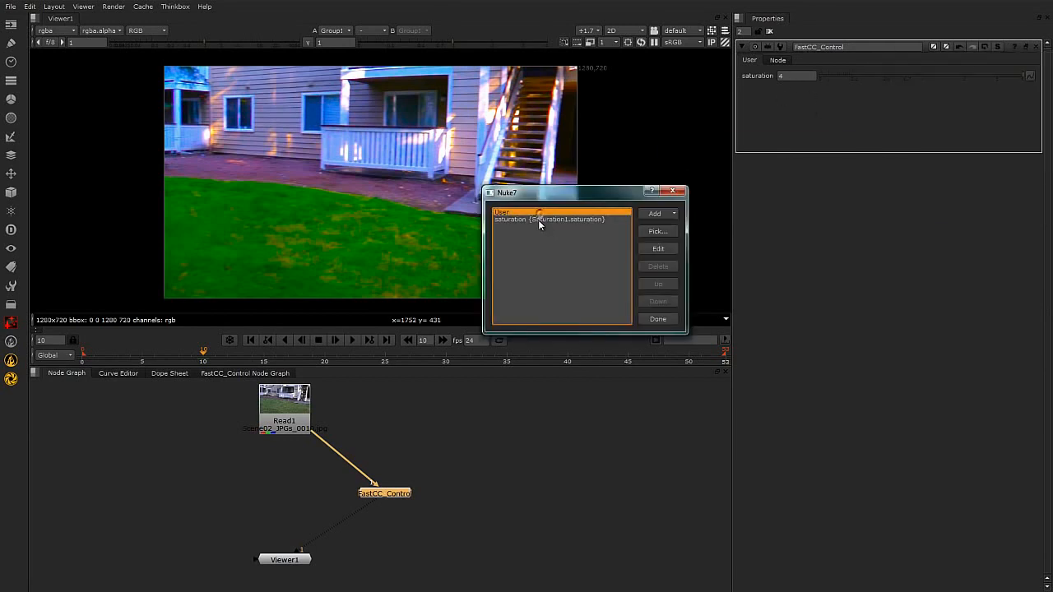
{"action": "left_click", "coordinate": [658, 248]}
{"action": "left_click_drag", "start_coordinate": [680, 164], "coordinate": [683, 300]}
{"action": "double_click", "coordinate": [695, 335]}
{"action": "type", "text": "C"}
{"action": "key", "text": "BackSpace"}
{"action": "type", "text": "Global "}
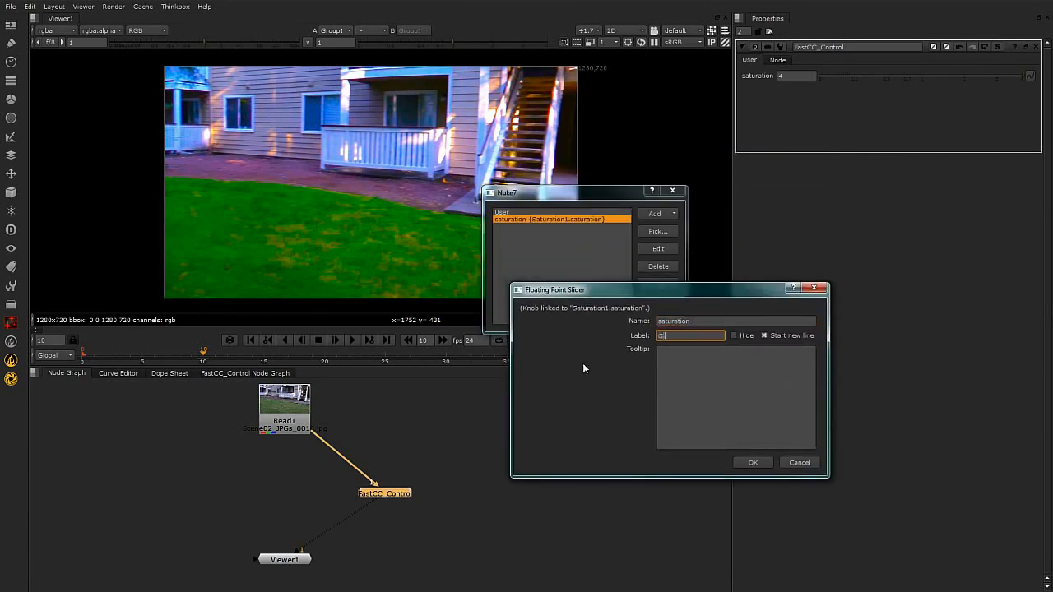
{"action": "type", "text": "SAT"}
{"action": "key", "text": "BackSpace"}
{"action": "key", "text": "BackSpace"}
{"action": "type", "text": "aturation"}
{"action": "left_click_drag", "start_coordinate": [604, 291], "coordinate": [596, 294]}
{"action": "left_click", "coordinate": [686, 324]}
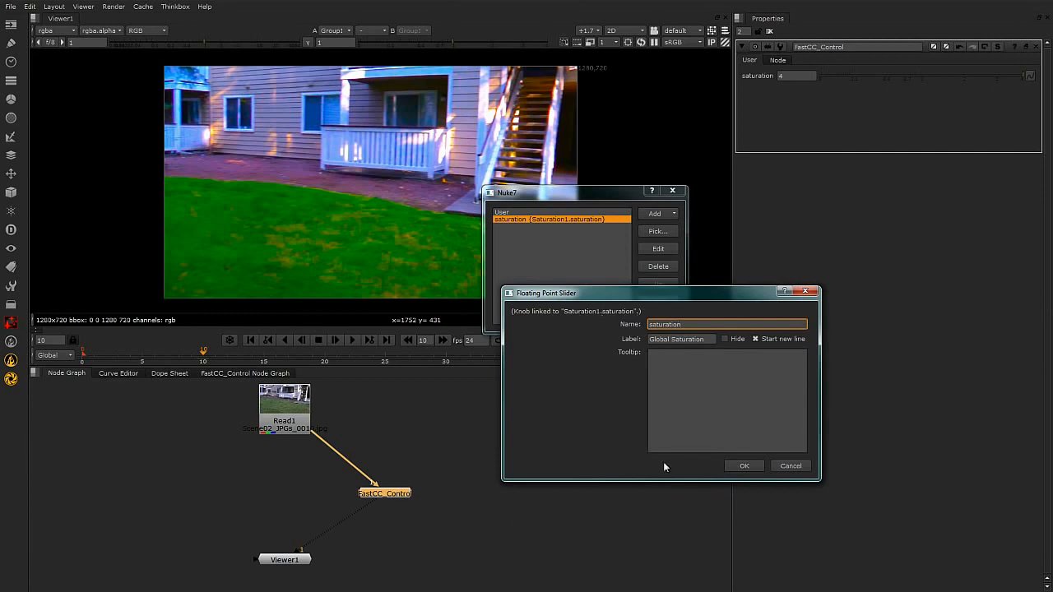
{"action": "left_click", "coordinate": [743, 465]}
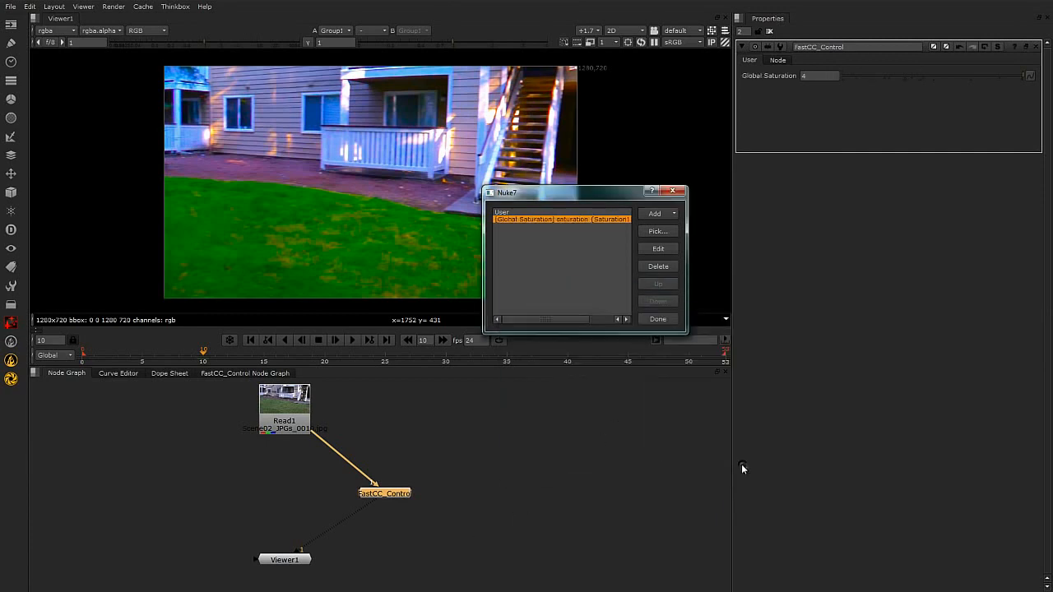
{"action": "left_click", "coordinate": [660, 319]}
Inspect Saturation1's knobs inside the FastCC_Control group, close its properties, and go back to the main node graph.
{"action": "left_click", "coordinate": [266, 372]}
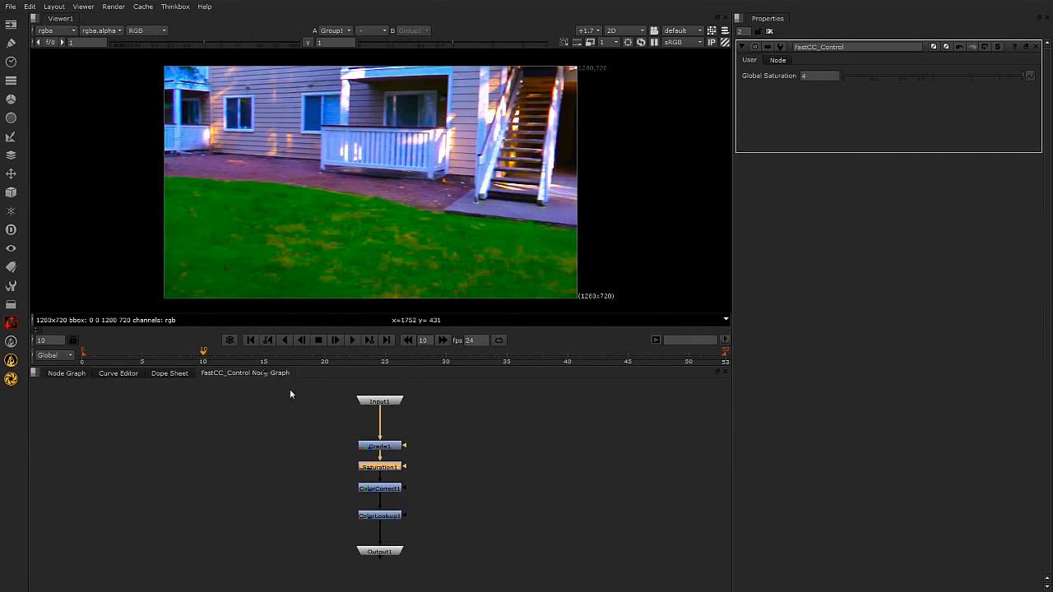
{"action": "left_click", "coordinate": [387, 468]}
{"action": "double_click", "coordinate": [387, 468]}
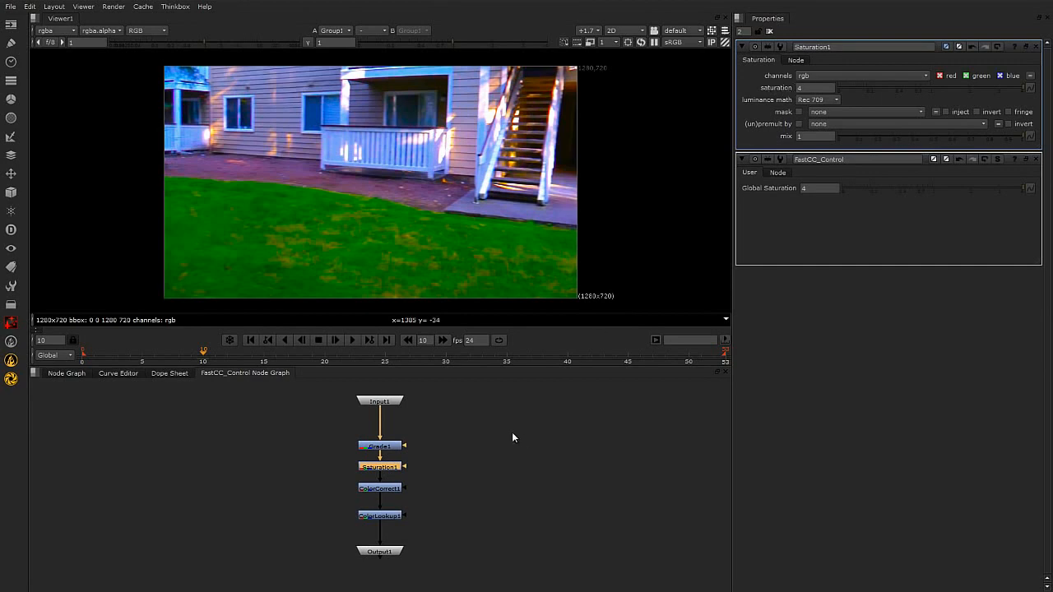
{"action": "left_click", "coordinate": [1036, 47]}
{"action": "left_click", "coordinate": [492, 510]}
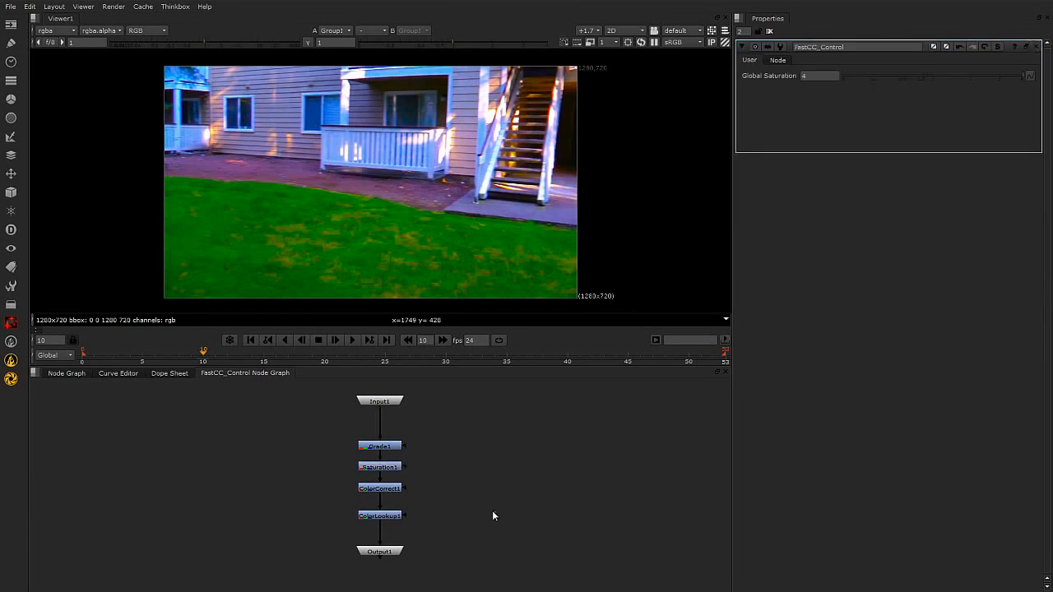
{"action": "left_click", "coordinate": [86, 374]}
Add ColorCorrect1's highlights.gain to FastCC_Control as a user knob by picking it in Manage User Knobs.
{"action": "left_click", "coordinate": [397, 492]}
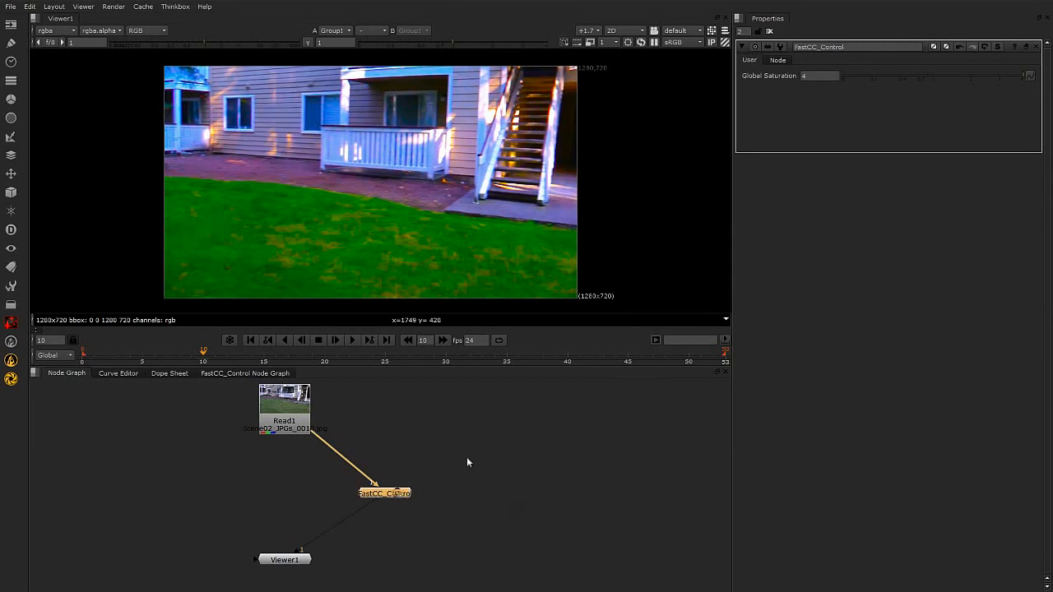
{"action": "right_click", "coordinate": [926, 109]}
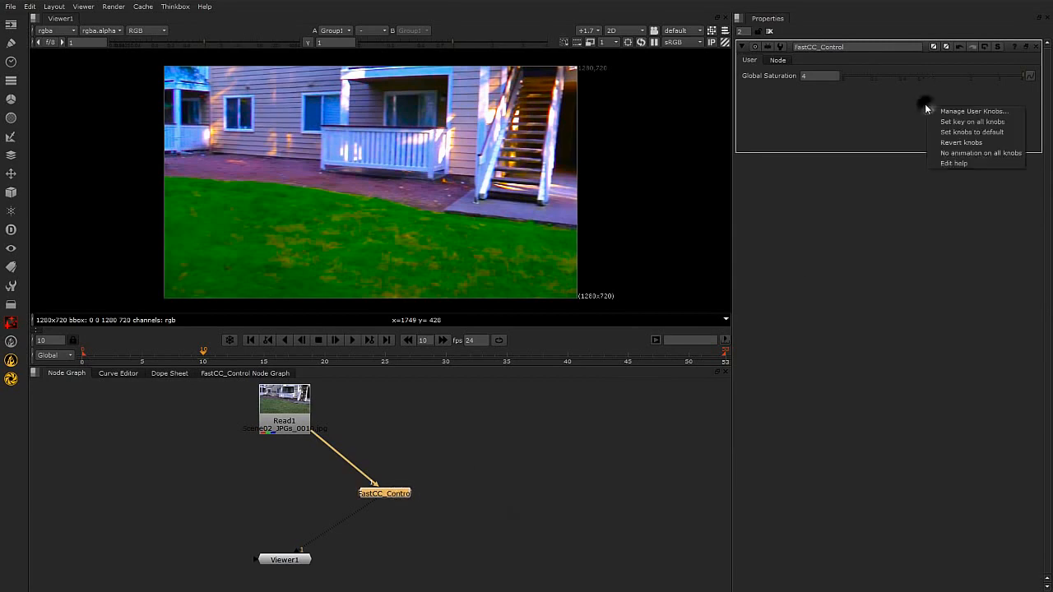
{"action": "left_click", "coordinate": [980, 110]}
{"action": "left_click_drag", "start_coordinate": [967, 45], "coordinate": [658, 200]}
{"action": "left_click", "coordinate": [754, 236]}
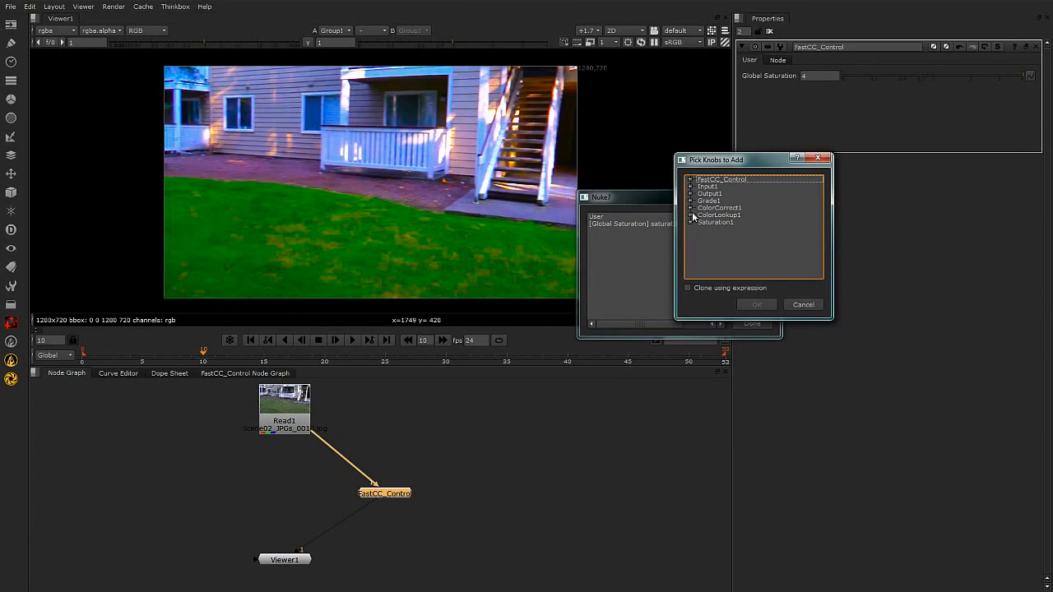
{"action": "left_click", "coordinate": [690, 208]}
{"action": "left_click", "coordinate": [701, 214]}
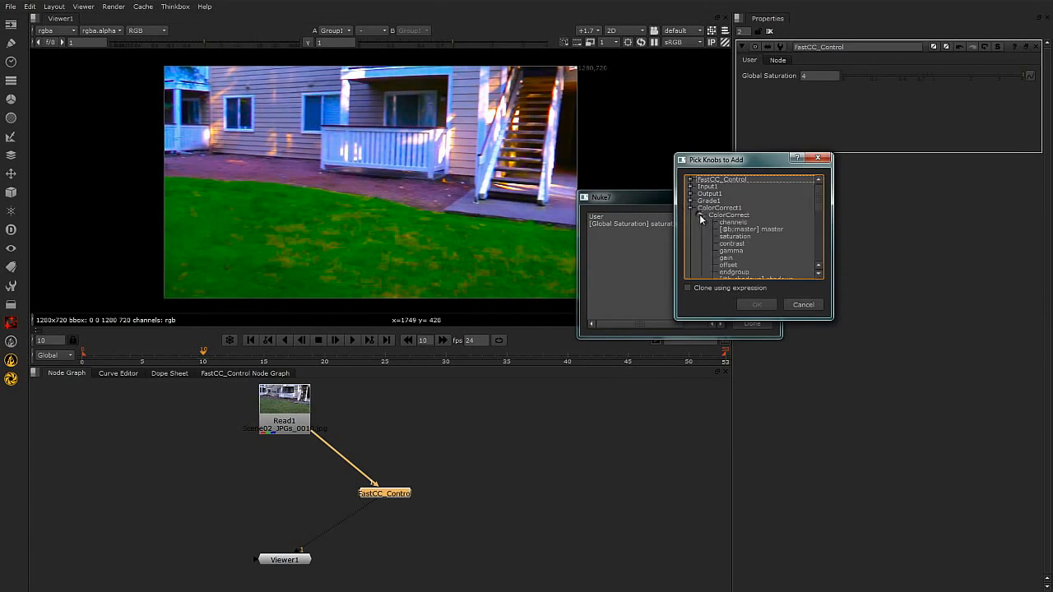
{"action": "left_click_drag", "start_coordinate": [817, 197], "coordinate": [818, 246]}
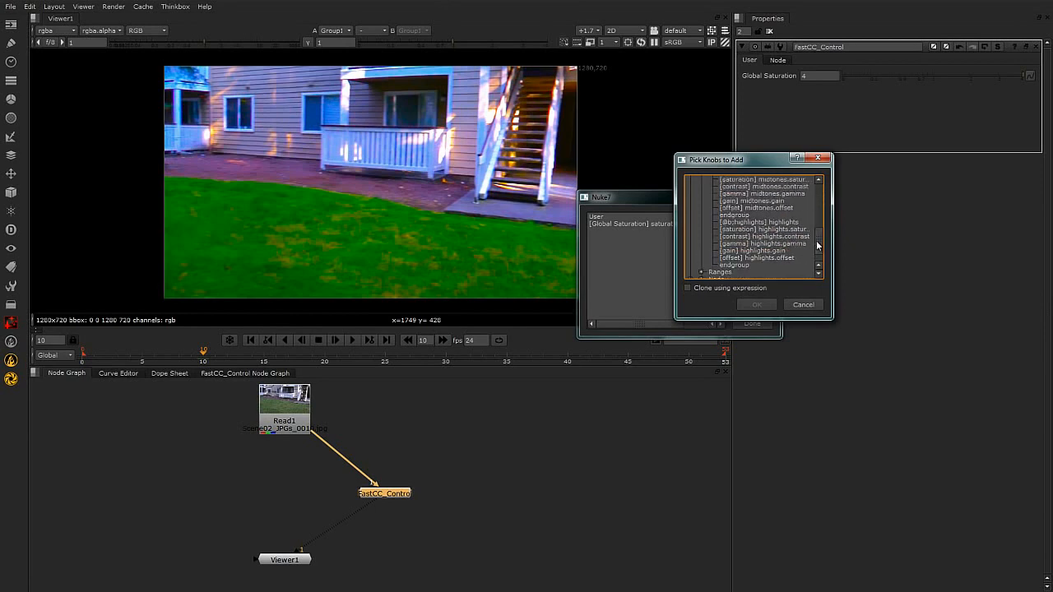
{"action": "left_click", "coordinate": [776, 253]}
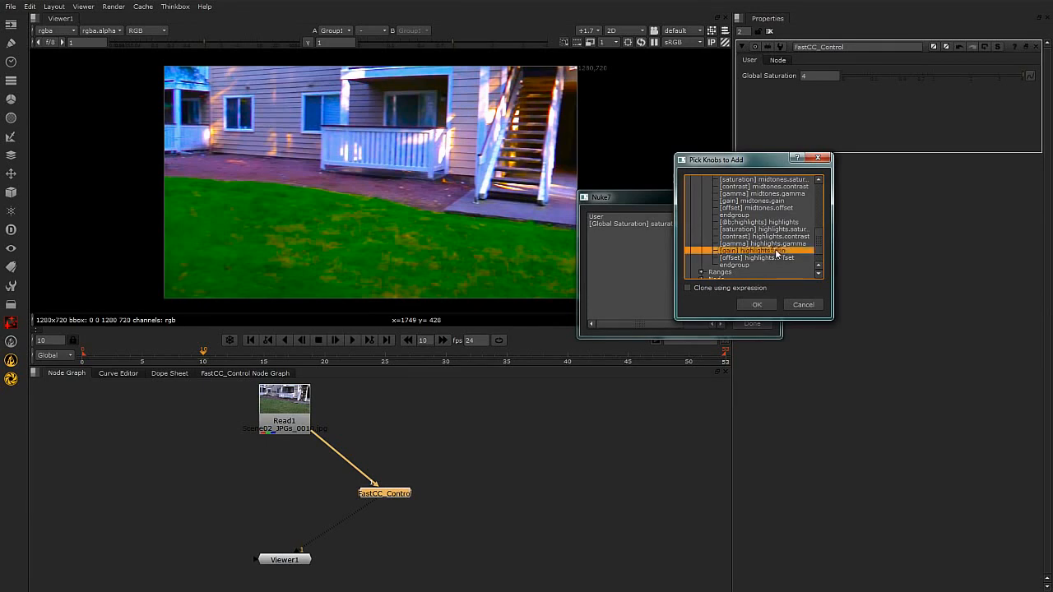
{"action": "left_click", "coordinate": [759, 304]}
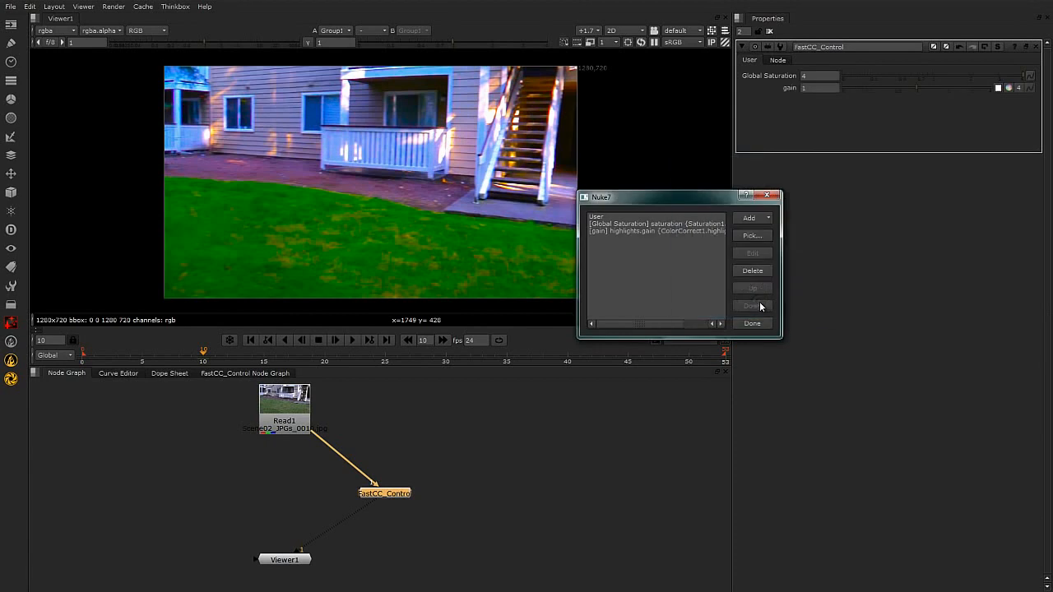
Change the label of the highlights.gain user knob to "Highlight Gain".
{"action": "left_click", "coordinate": [643, 230]}
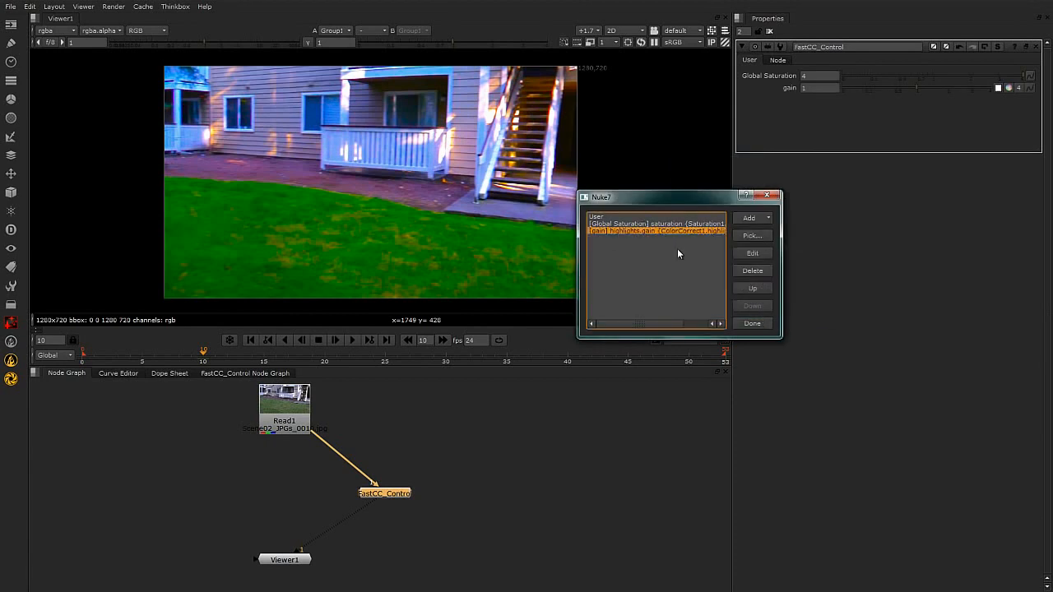
{"action": "left_click", "coordinate": [752, 255]}
{"action": "left_click", "coordinate": [754, 208]}
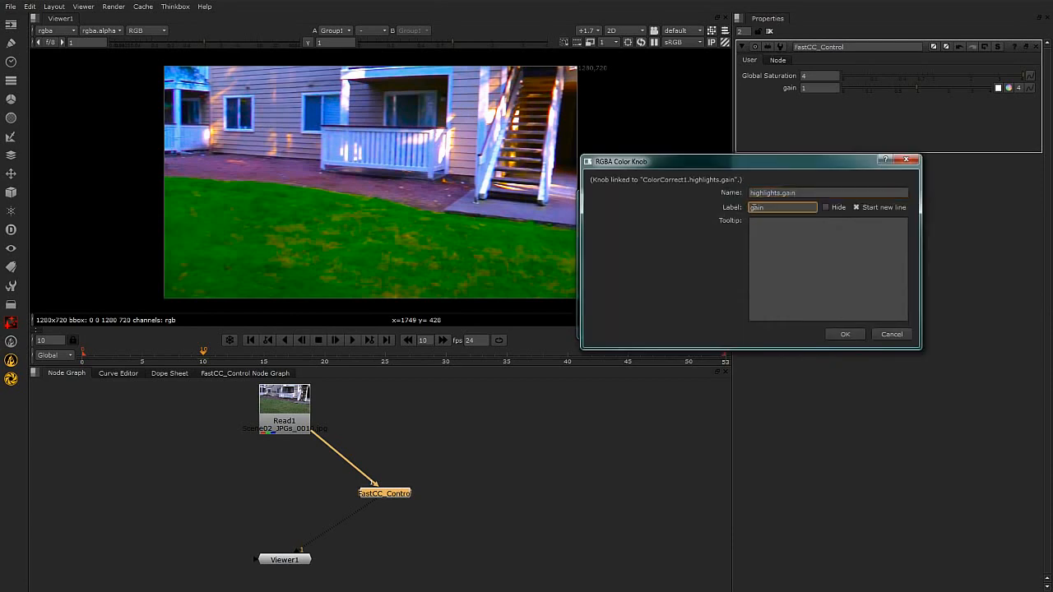
{"action": "type", "text": "Highlight"}
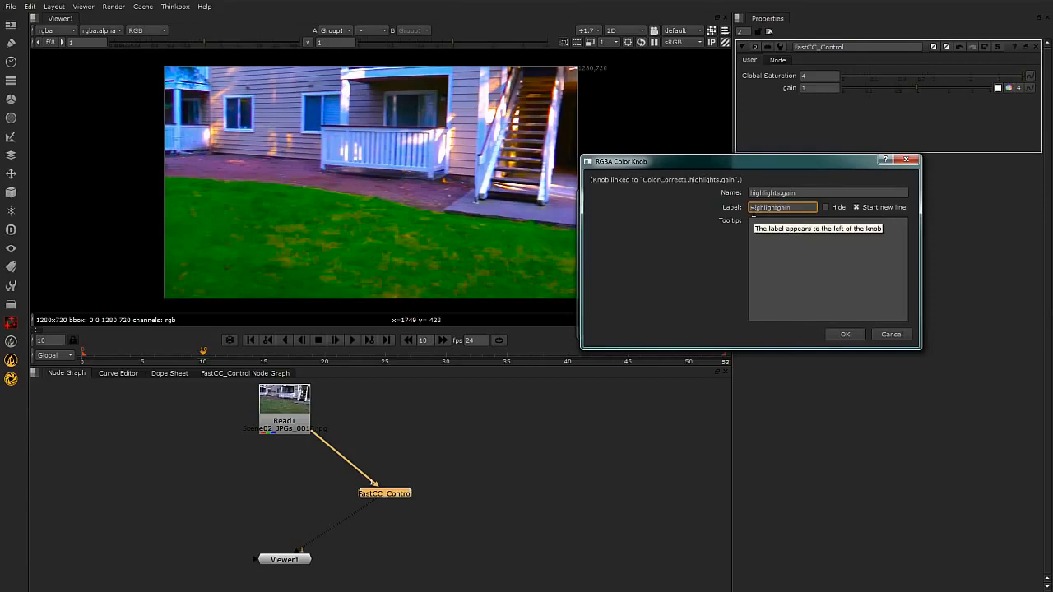
{"action": "key", "text": "Delete"}
{"action": "type", "text": "G"}
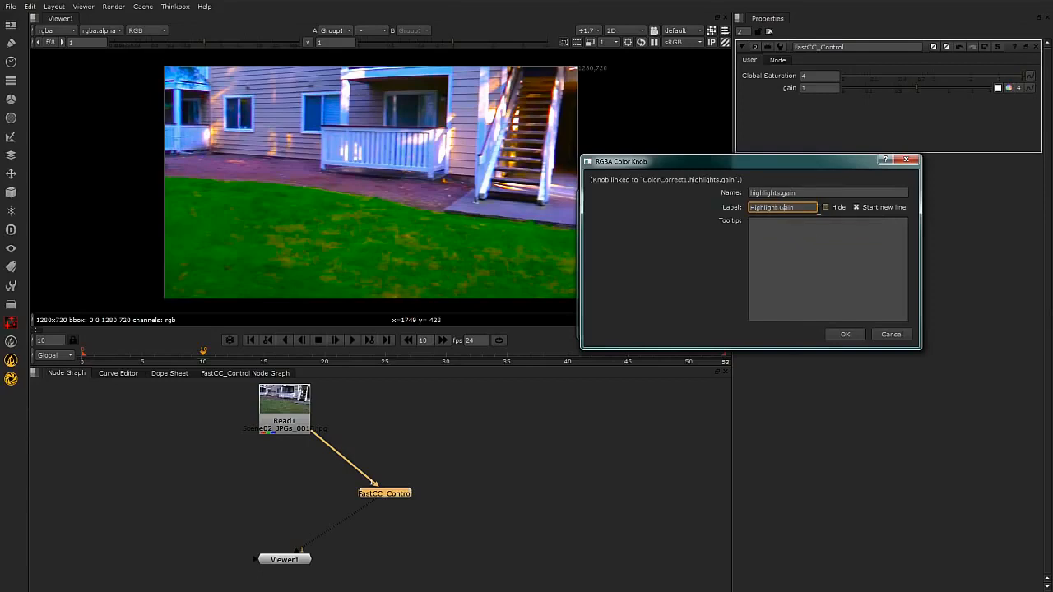
{"action": "left_click", "coordinate": [844, 334]}
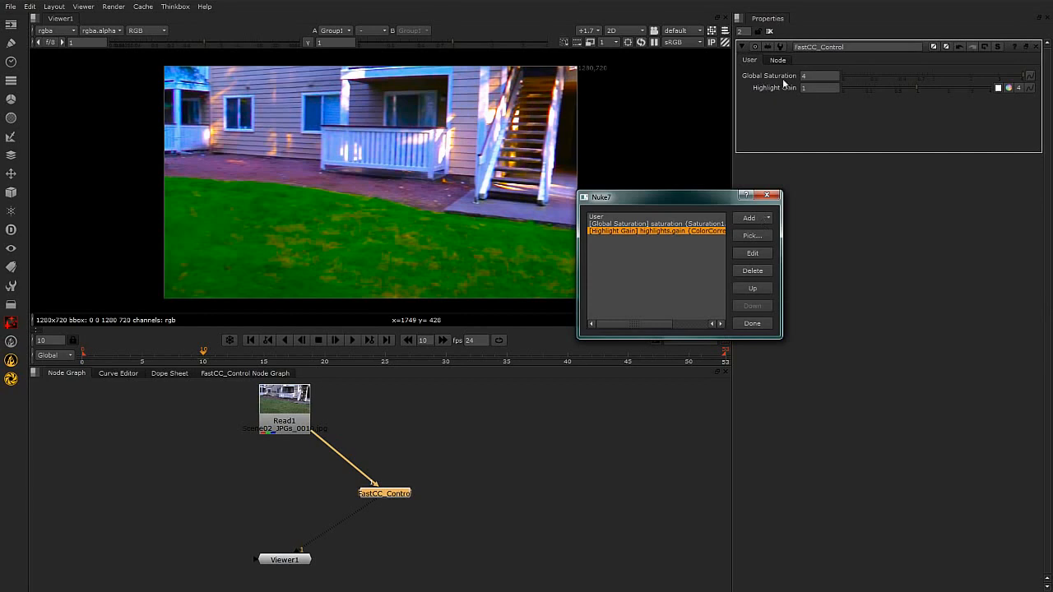
Pick ColorCorrect1's midtones.gain and shadows.gain together and add both as user knobs.
{"action": "left_click", "coordinate": [752, 235]}
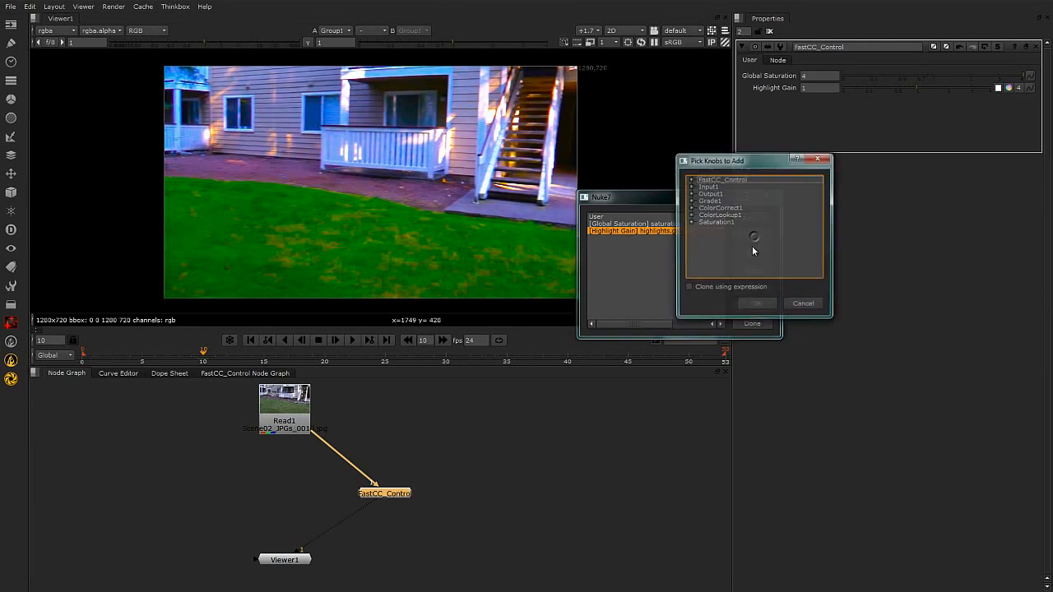
{"action": "left_click", "coordinate": [691, 208]}
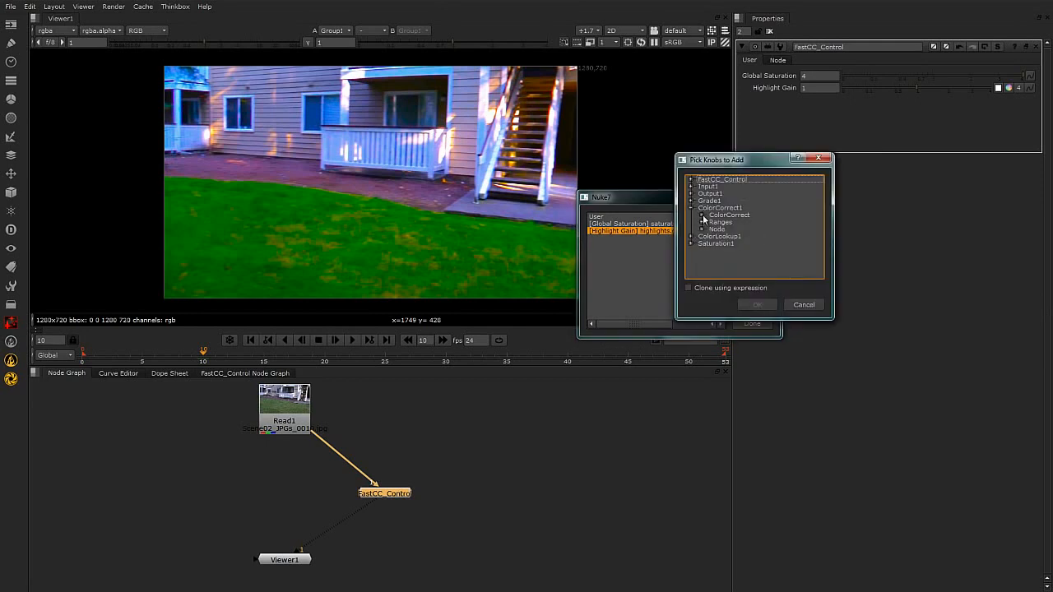
{"action": "left_click", "coordinate": [701, 215]}
{"action": "left_click_drag", "start_coordinate": [820, 204], "coordinate": [822, 232]}
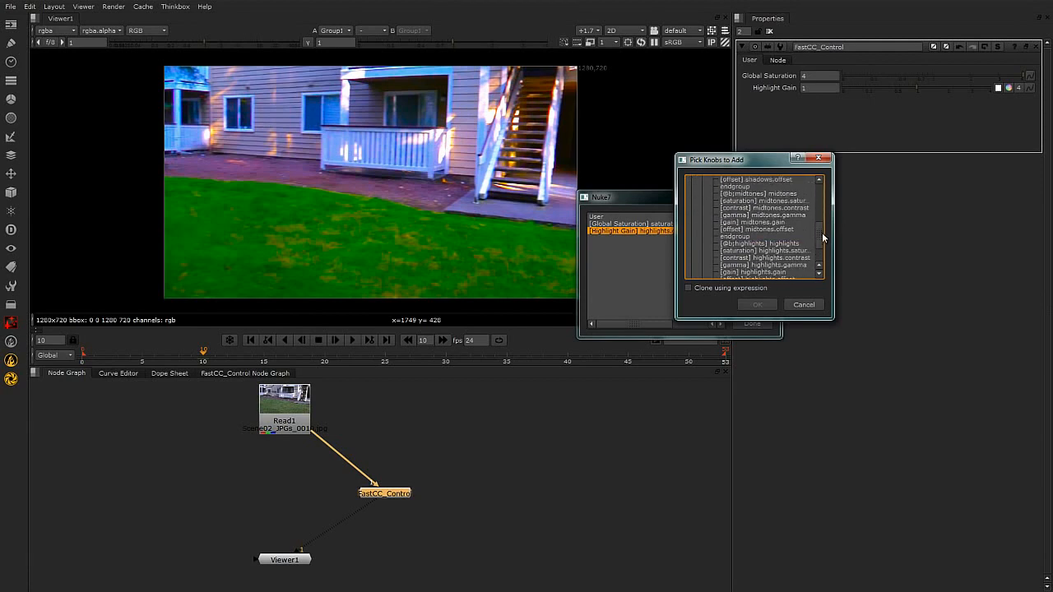
{"action": "left_click", "coordinate": [778, 223]}
{"action": "left_click_drag", "start_coordinate": [821, 237], "coordinate": [822, 222]}
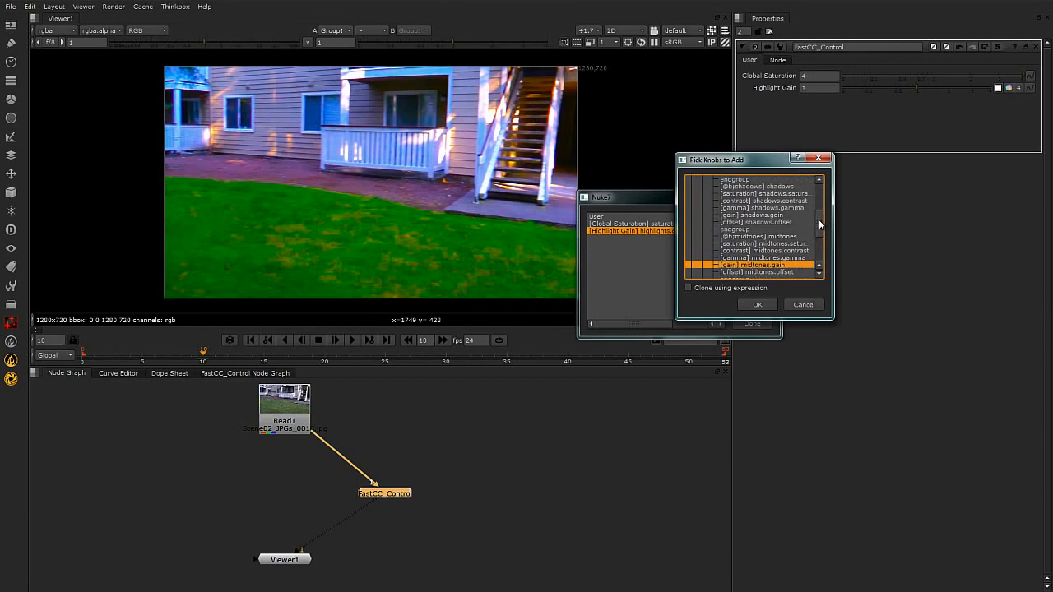
{"action": "left_click", "coordinate": [776, 216], "text": "ctrl"}
{"action": "left_click", "coordinate": [757, 304]}
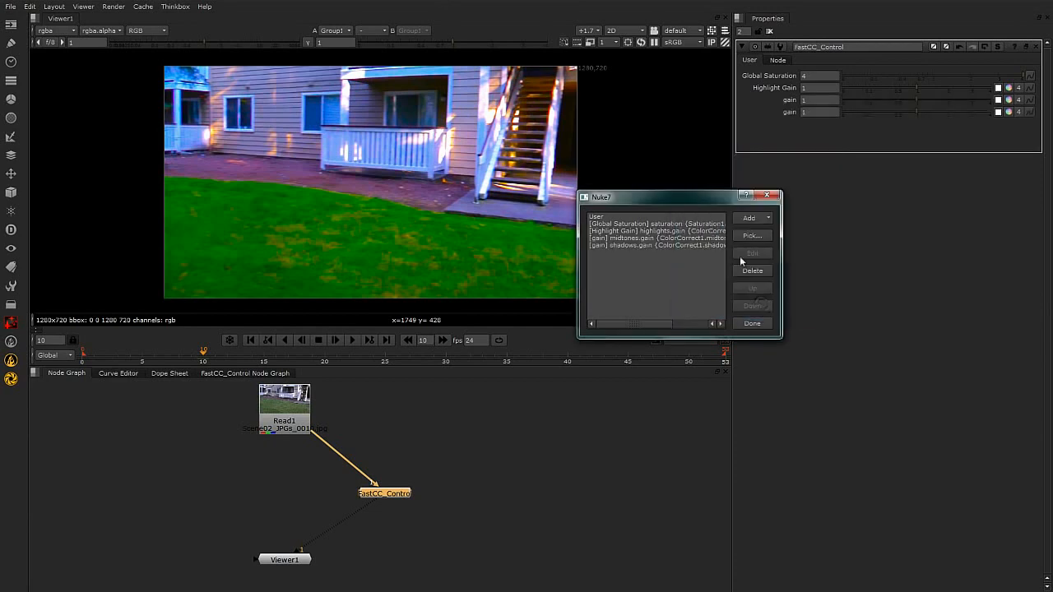
Change the label of the midtones.gain user knob to "Midtones Gain".
{"action": "left_click", "coordinate": [693, 239]}
{"action": "left_click", "coordinate": [752, 253]}
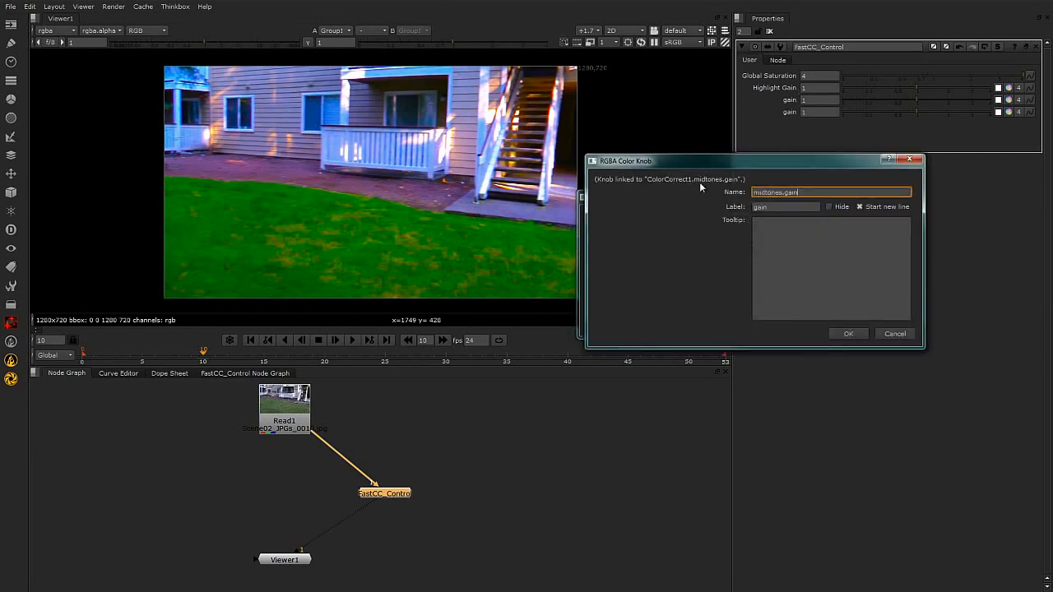
{"action": "double_click", "coordinate": [774, 207]}
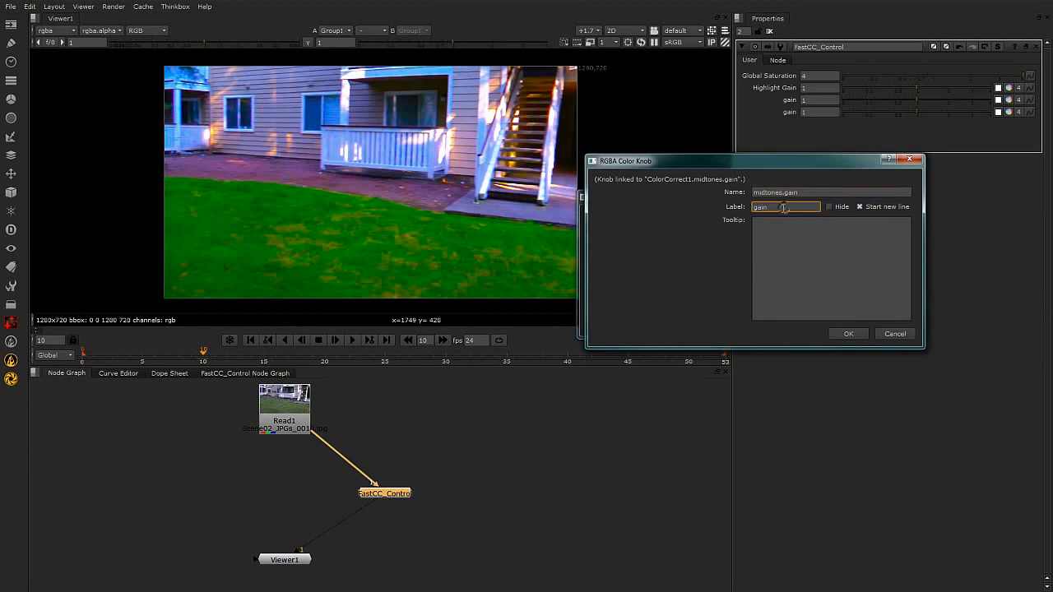
{"action": "type", "text": "Midtones Gain"}
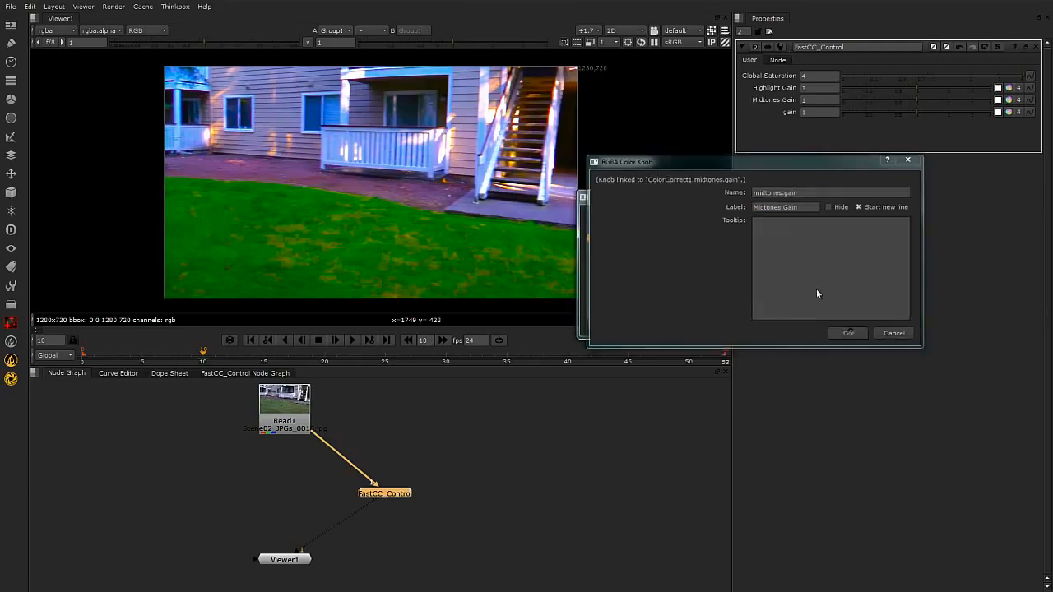
{"action": "left_click", "coordinate": [847, 332]}
Change the label of the shadows.gain user knob to "Shadows Gain".
{"action": "left_click", "coordinate": [632, 245]}
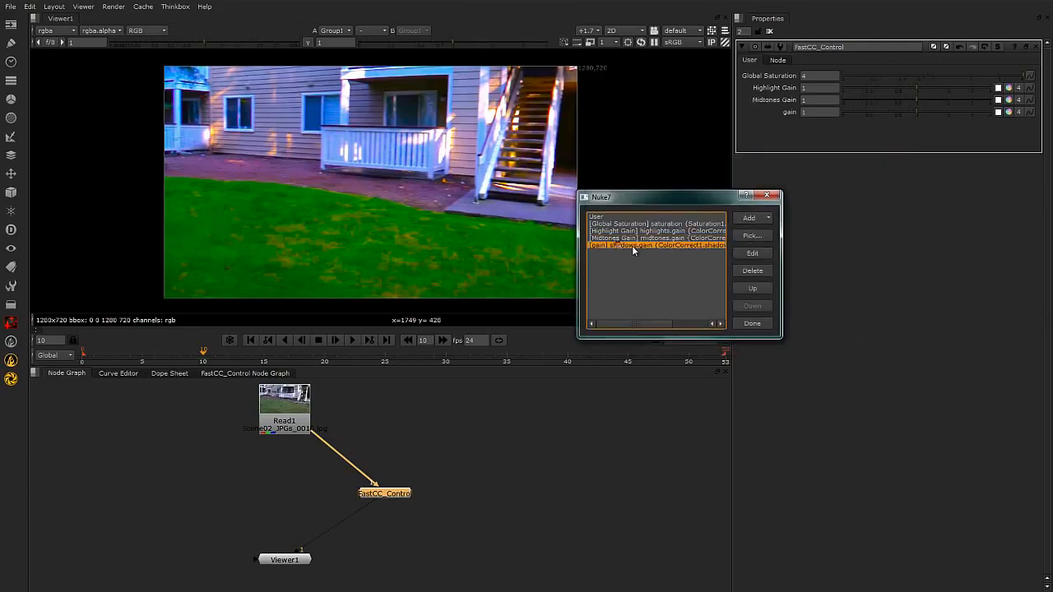
{"action": "left_click", "coordinate": [758, 257]}
{"action": "double_click", "coordinate": [774, 209]}
{"action": "type", "text": "Shad"}
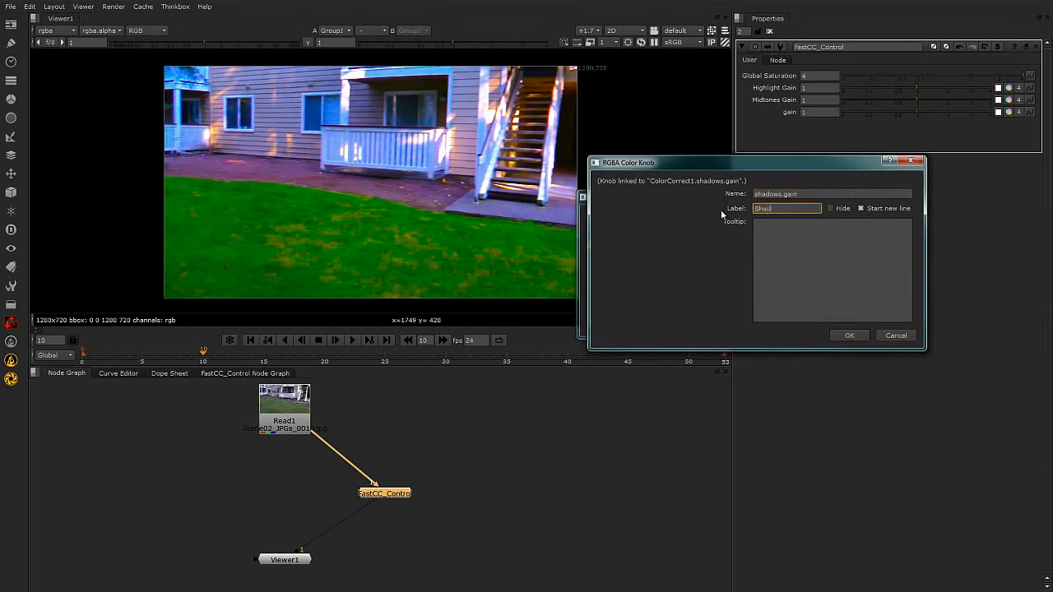
{"action": "type", "text": "ows Gain"}
{"action": "left_click", "coordinate": [855, 333]}
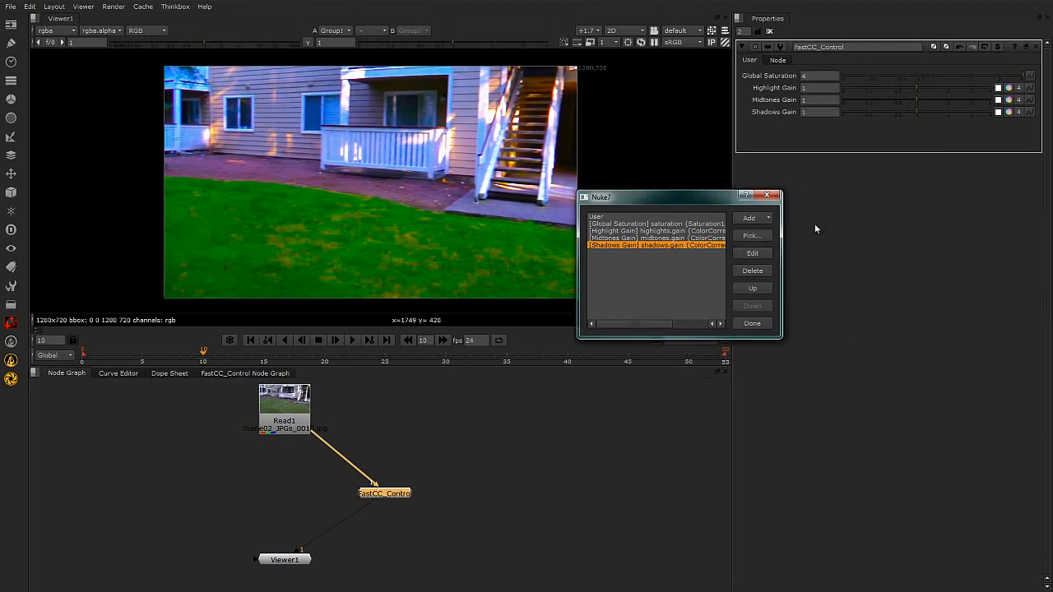
Add a divider line to the user knobs and move it up between Global Saturation and Highlight Gain.
{"action": "left_click", "coordinate": [754, 221]}
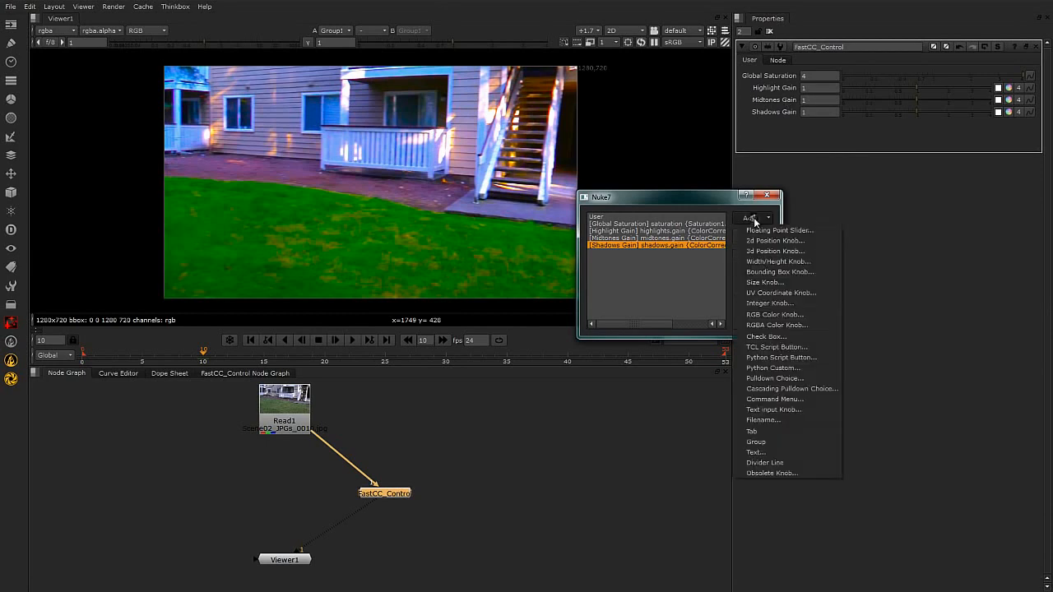
{"action": "left_click", "coordinate": [691, 197]}
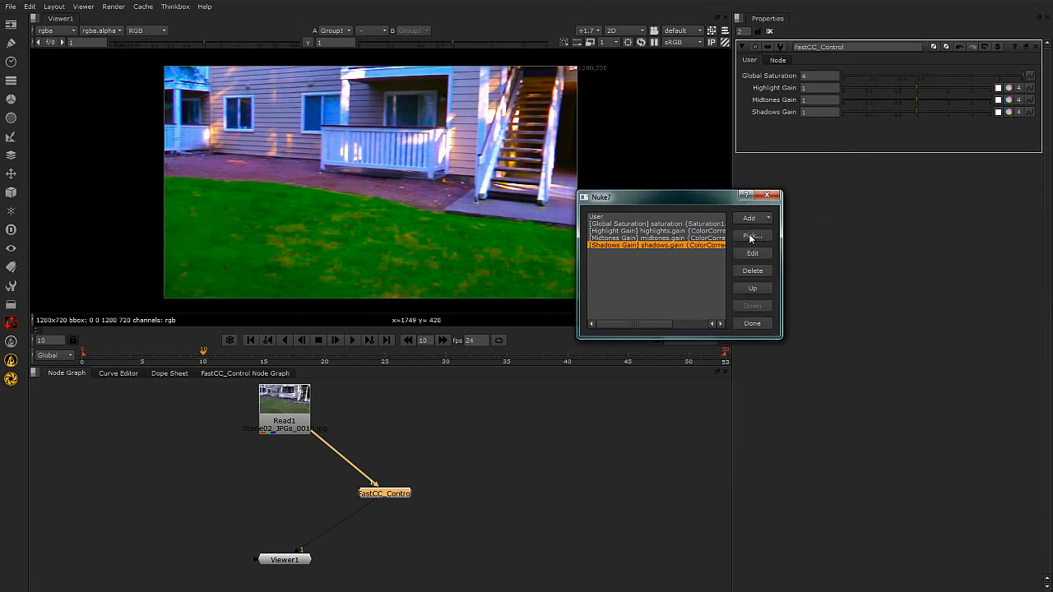
{"action": "left_click", "coordinate": [757, 218]}
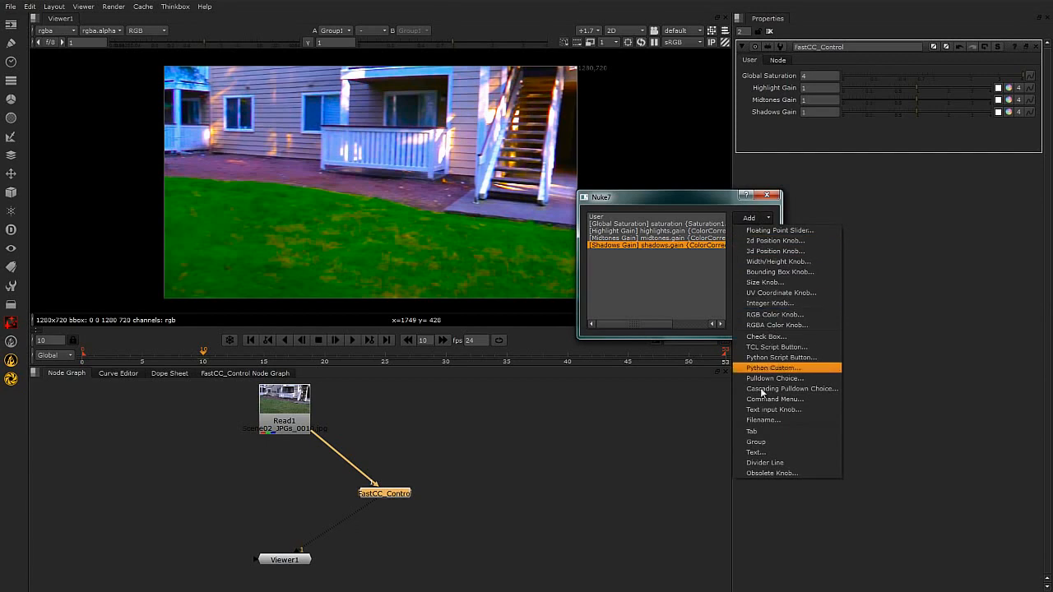
{"action": "left_click", "coordinate": [778, 463]}
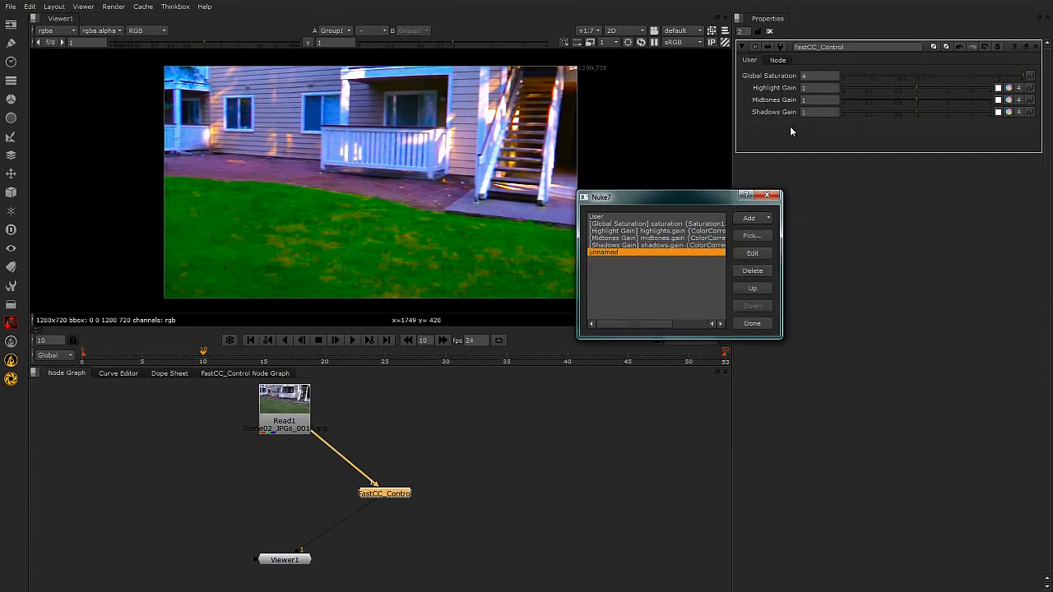
{"action": "left_click", "coordinate": [754, 285]}
{"action": "left_click", "coordinate": [754, 286]}
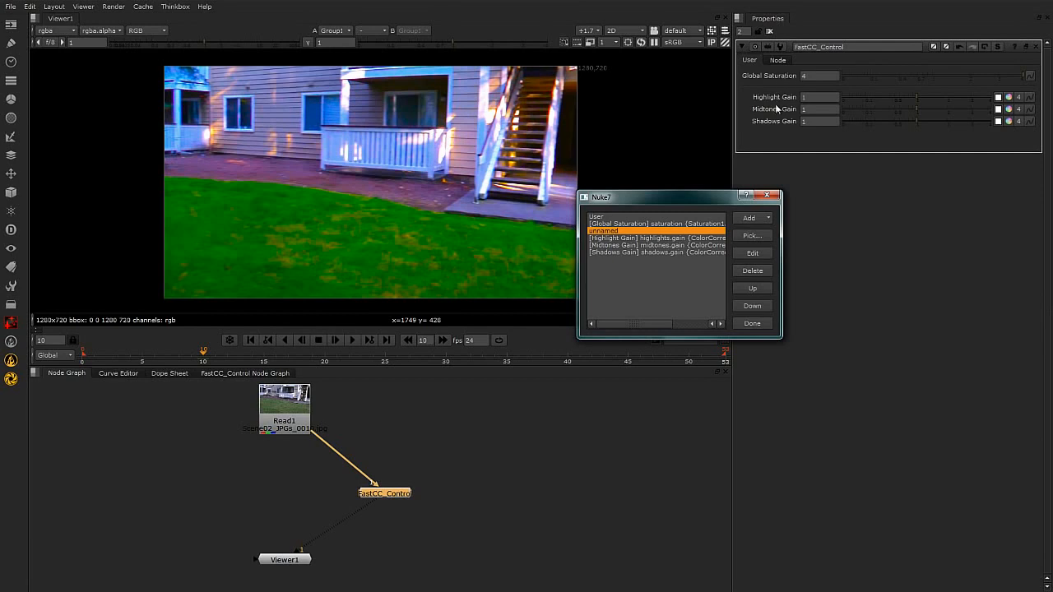
Open the Global Saturation knob's settings for editing its tooltip.
{"action": "left_click", "coordinate": [624, 223]}
{"action": "left_click", "coordinate": [753, 253]}
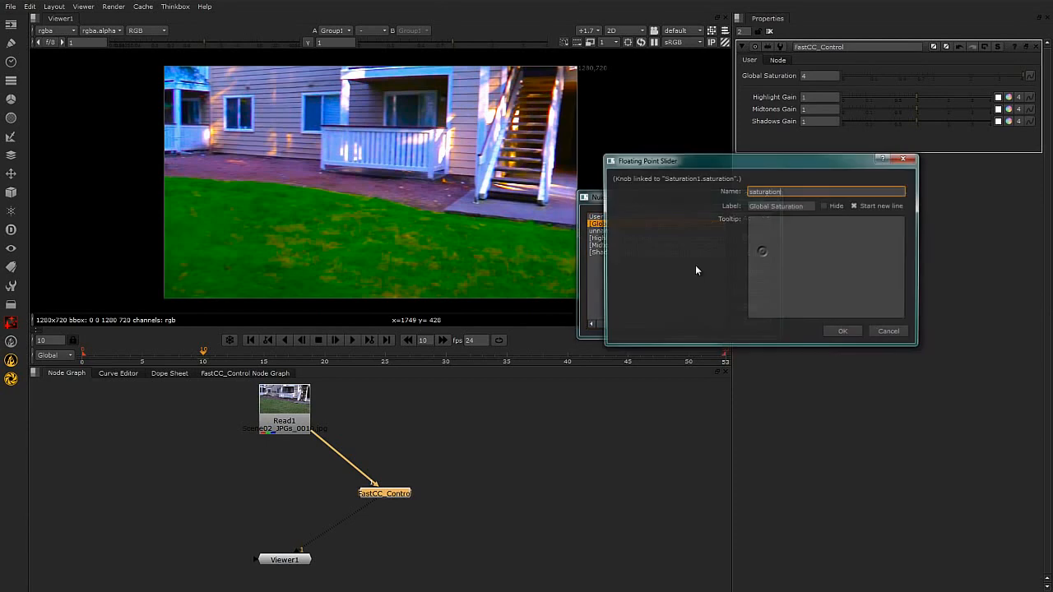
{"action": "left_click", "coordinate": [766, 222]}
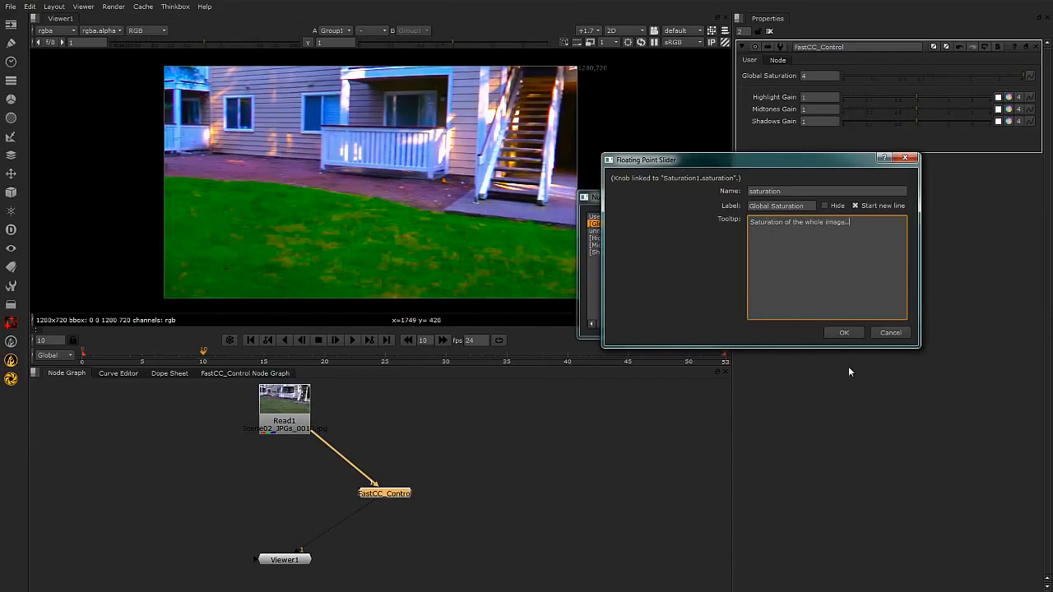
Set the Global Saturation knob's tooltip to "Saturation of the whole image.." and finish editing the user knobs.
{"action": "left_click", "coordinate": [844, 333]}
{"action": "left_click", "coordinate": [751, 323]}
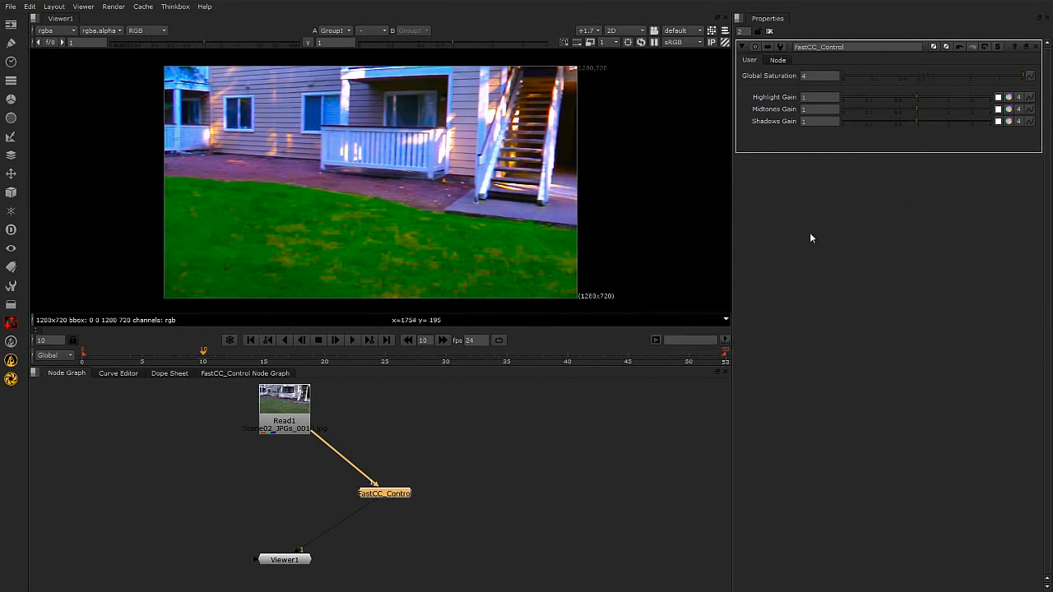
{"action": "mouse_move", "coordinate": [873, 75]}
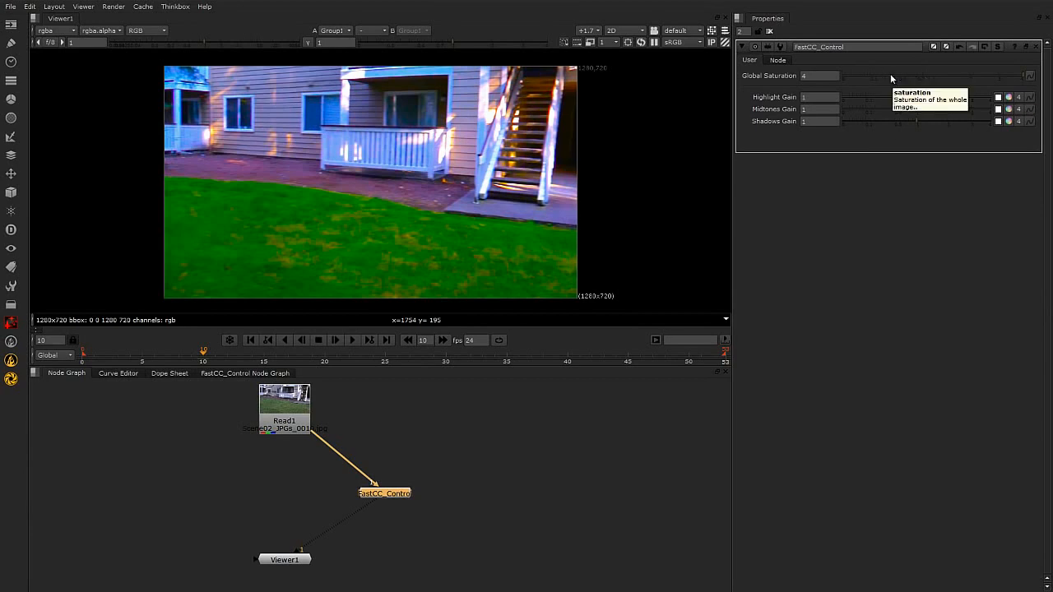
Lower FastCC_Control's Global Saturation to 0.6.
{"action": "left_click", "coordinate": [956, 75]}
{"action": "left_click_drag", "start_coordinate": [955, 73], "coordinate": [920, 74]}
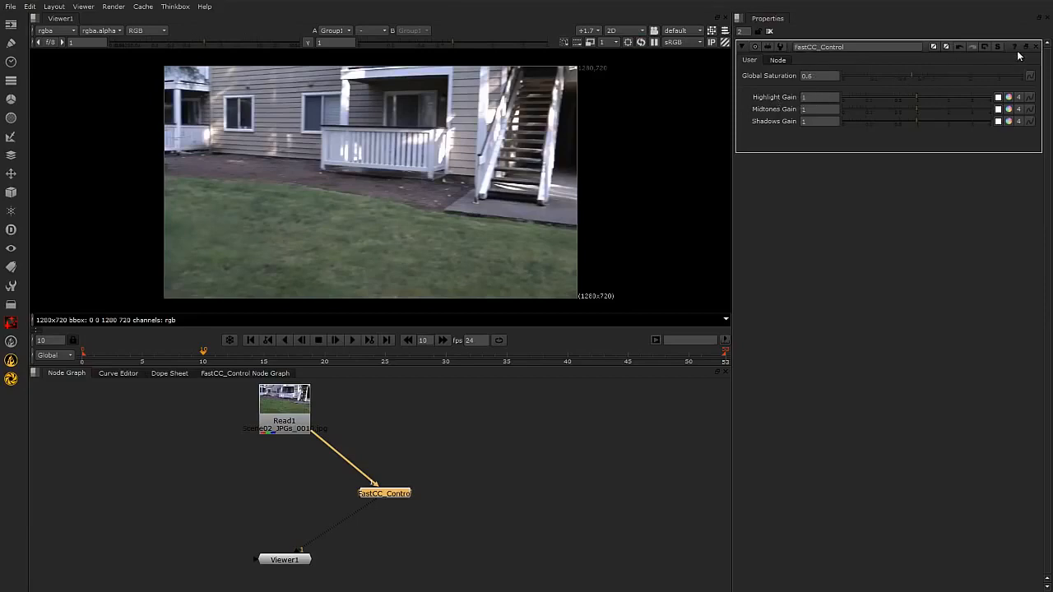
Reorder FastCC_Control's user knobs so that Shadows Gain sits directly above Highlight Gain.
{"action": "right_click", "coordinate": [903, 147]}
{"action": "left_click", "coordinate": [909, 156]}
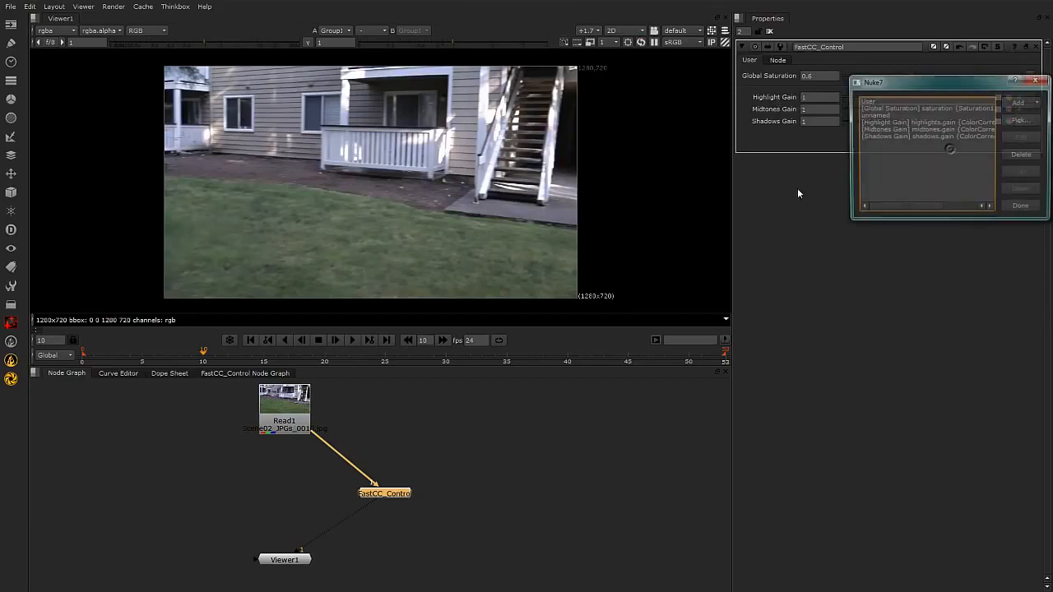
{"action": "left_click", "coordinate": [900, 136]}
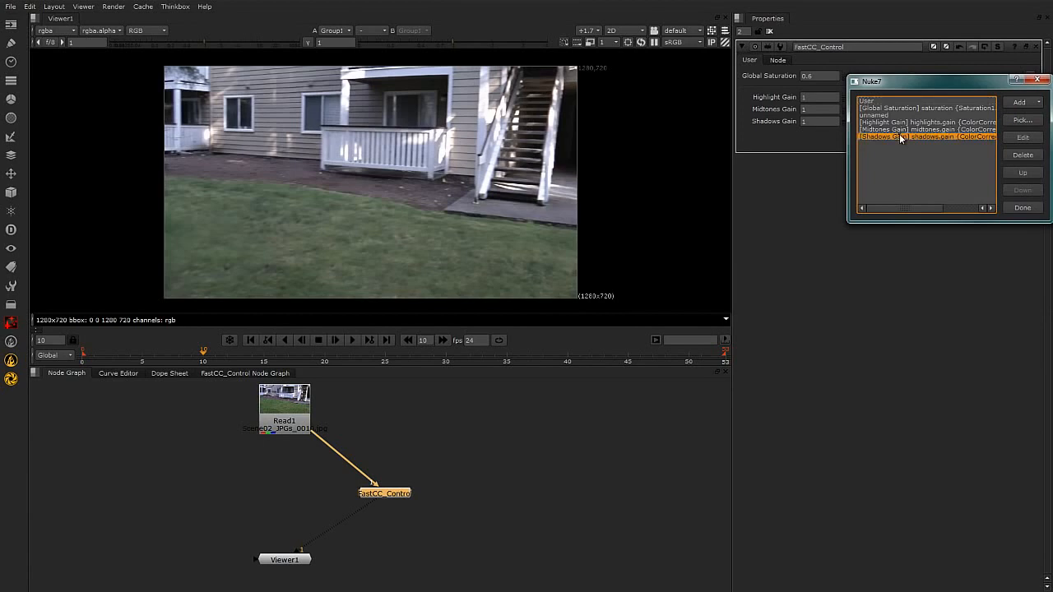
{"action": "left_click", "coordinate": [1022, 174]}
{"action": "left_click", "coordinate": [1022, 173]}
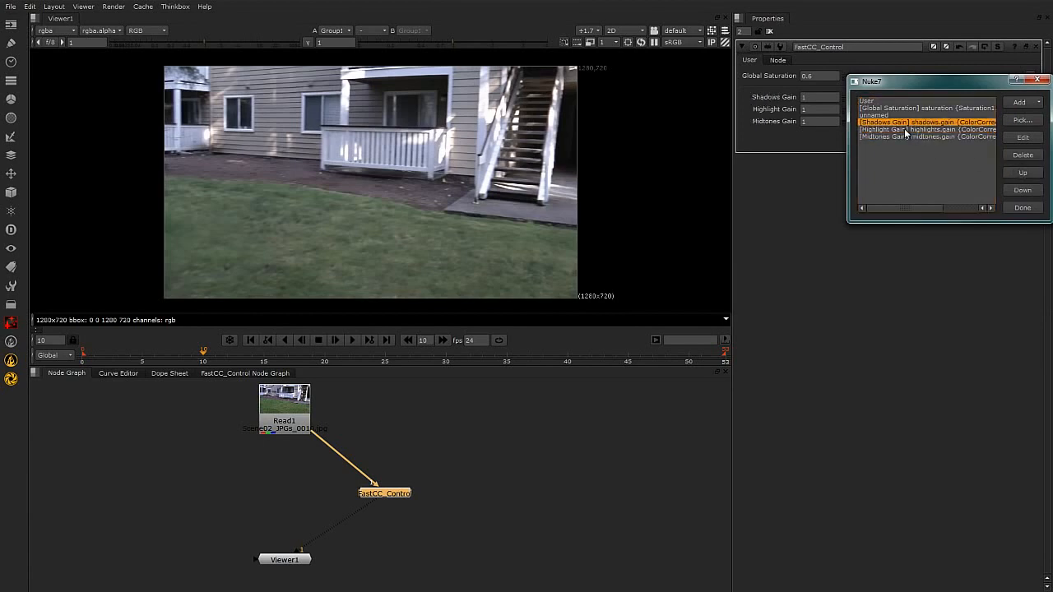
{"action": "left_click", "coordinate": [1033, 209]}
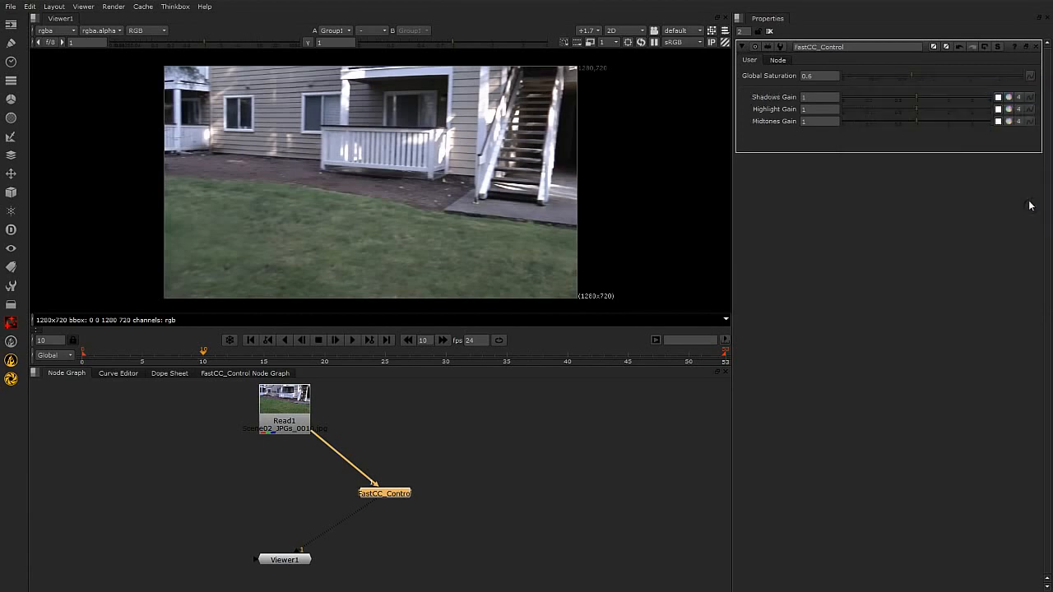
Move the Highlight Gain user knob down below Midtones Gain.
{"action": "right_click", "coordinate": [901, 141]}
{"action": "left_click", "coordinate": [903, 140]}
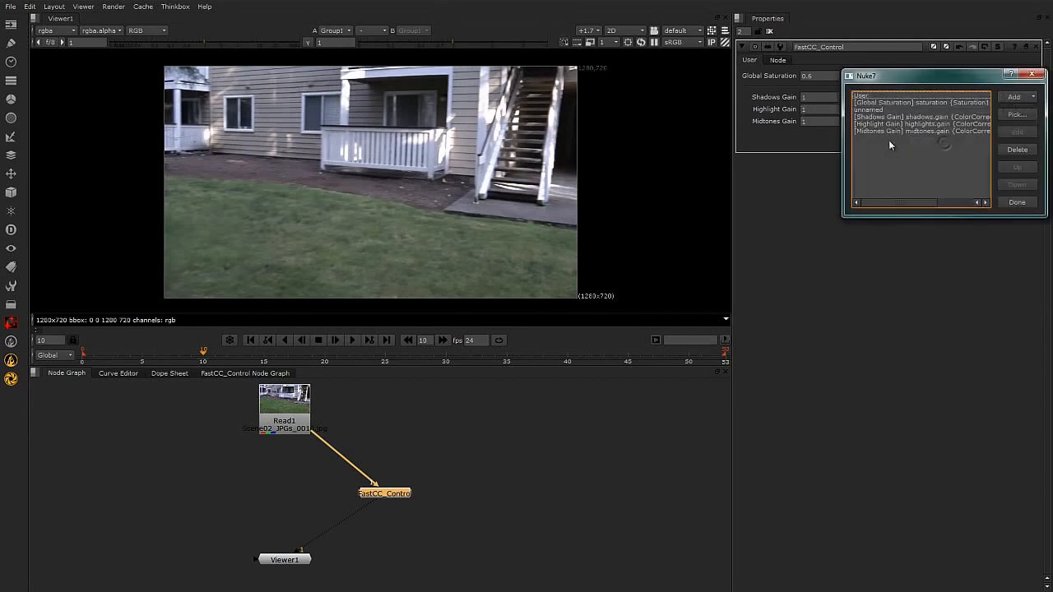
{"action": "left_click", "coordinate": [917, 123]}
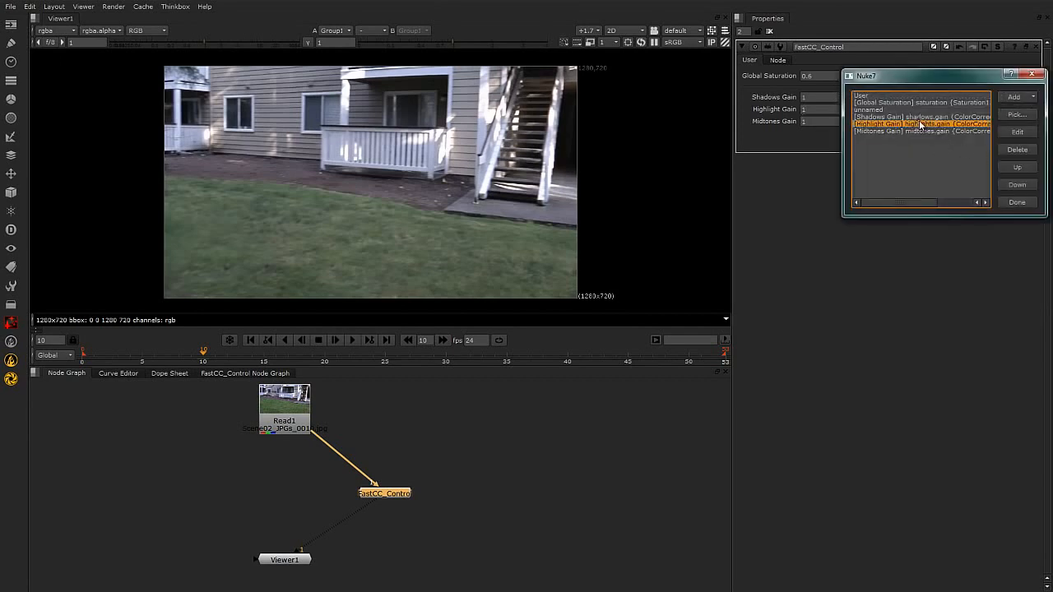
{"action": "left_click", "coordinate": [1018, 185]}
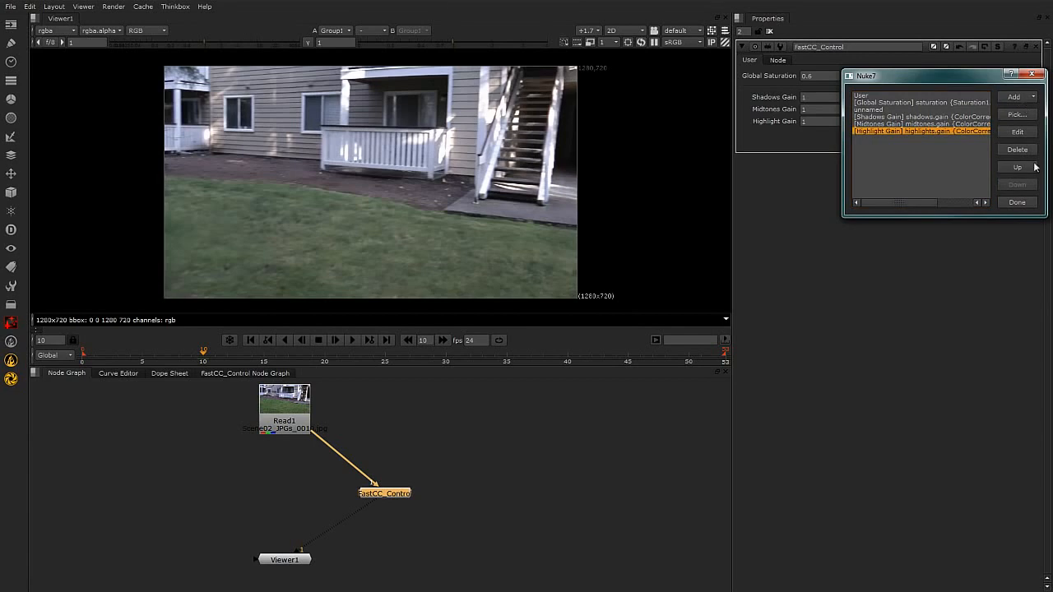
{"action": "left_click", "coordinate": [1017, 202]}
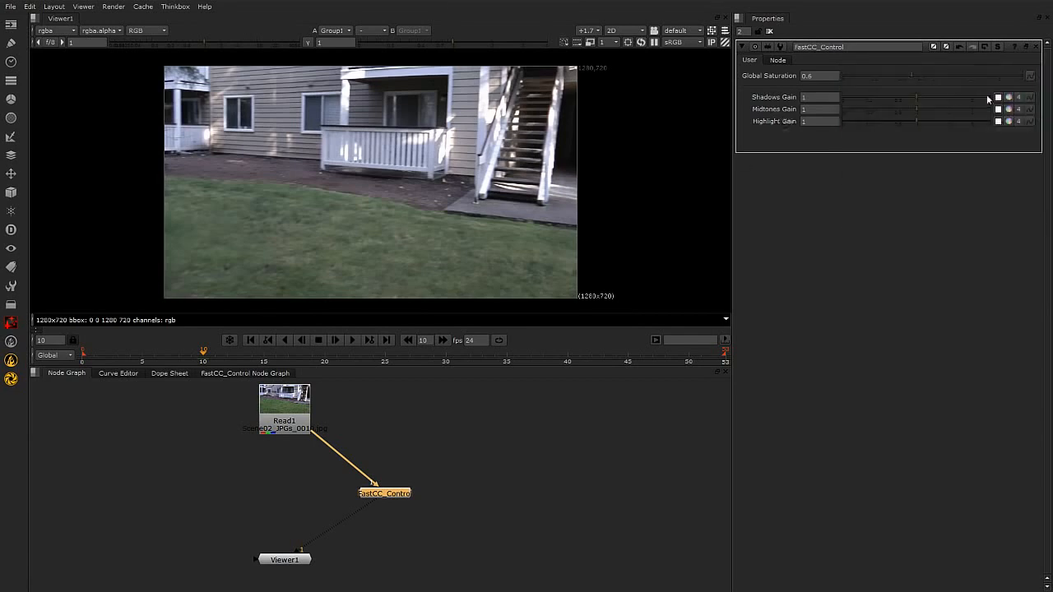
Tint Shadows Gain strongly blue, with red about -1.075, green 0.075 and blue 1.225.
{"action": "left_click", "coordinate": [1009, 98]}
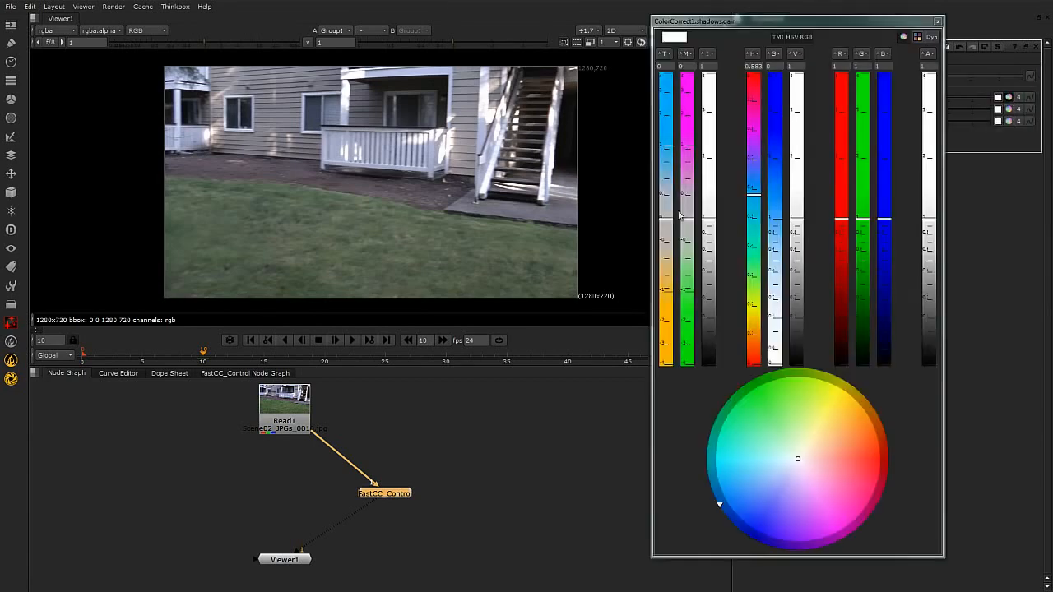
{"action": "left_click_drag", "start_coordinate": [668, 198], "coordinate": [667, 107]}
{"action": "left_click_drag", "start_coordinate": [782, 212], "coordinate": [798, 249]}
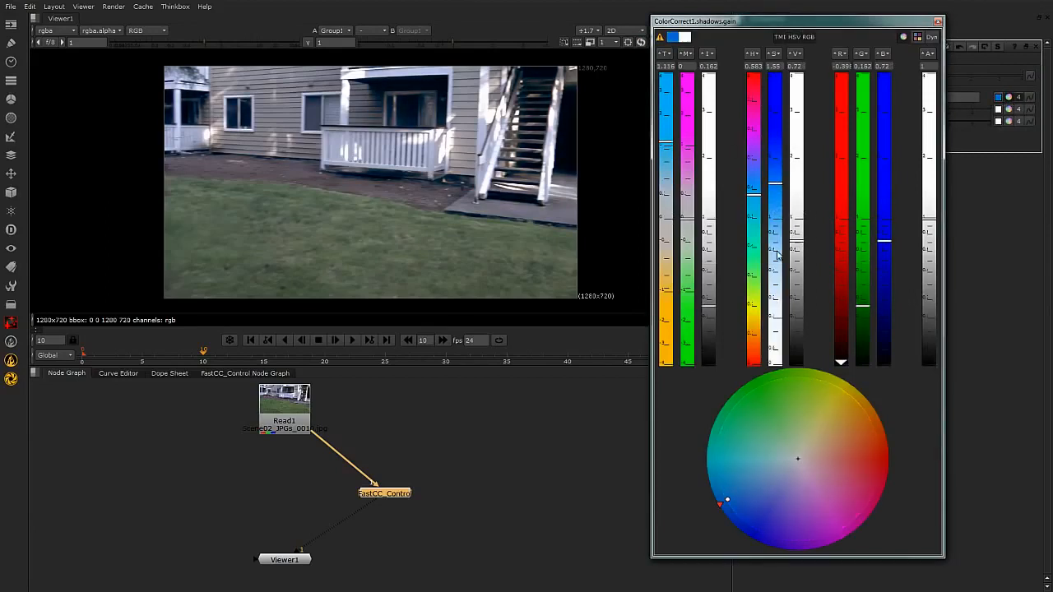
{"action": "left_click_drag", "start_coordinate": [712, 305], "coordinate": [712, 323]}
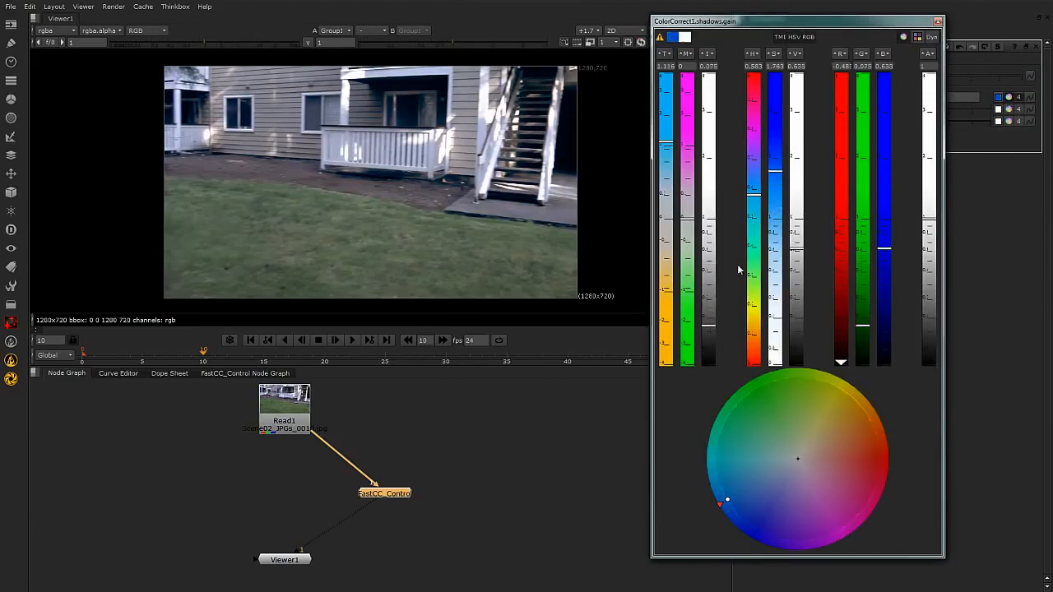
{"action": "left_click_drag", "start_coordinate": [670, 157], "coordinate": [668, 108]}
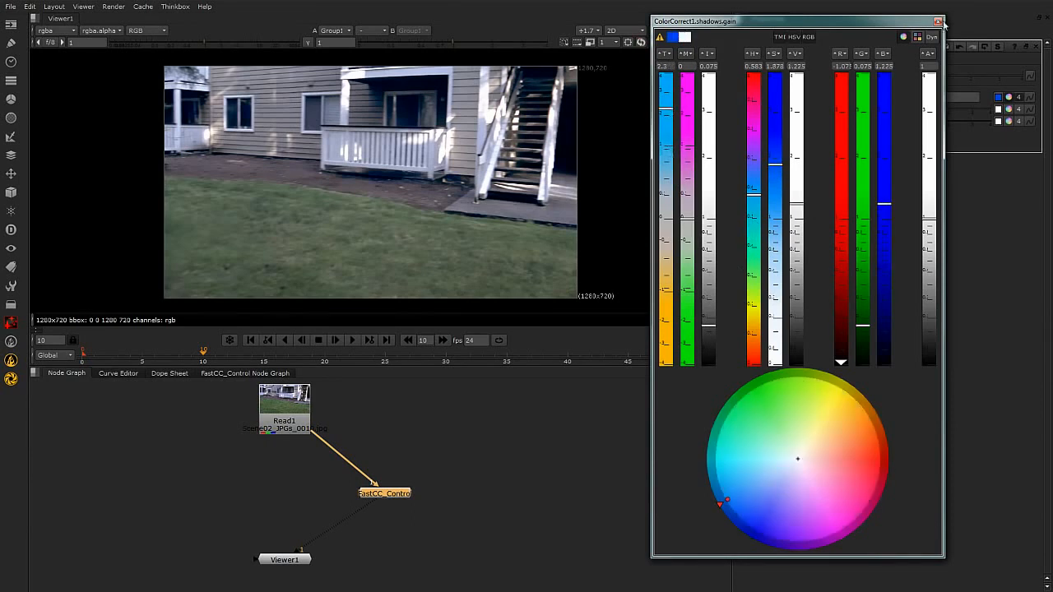
{"action": "left_click", "coordinate": [938, 22]}
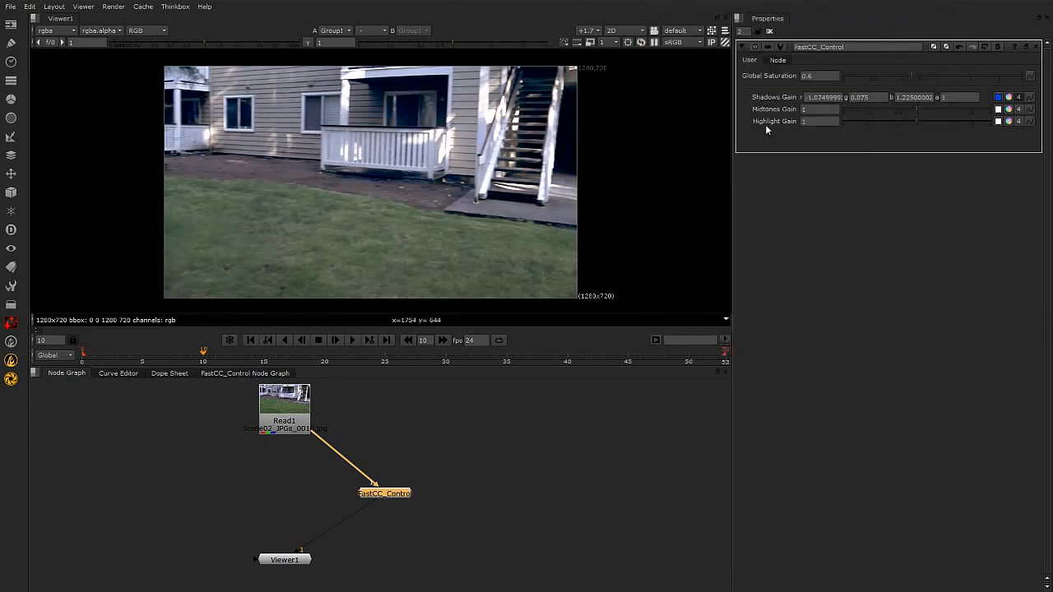
Shift Midtones Gain to a darker, cool blue, with red about 0.138, green 0.499 and blue 0.86.
{"action": "left_click", "coordinate": [1009, 110]}
{"action": "left_click_drag", "start_coordinate": [670, 211], "coordinate": [680, 150]}
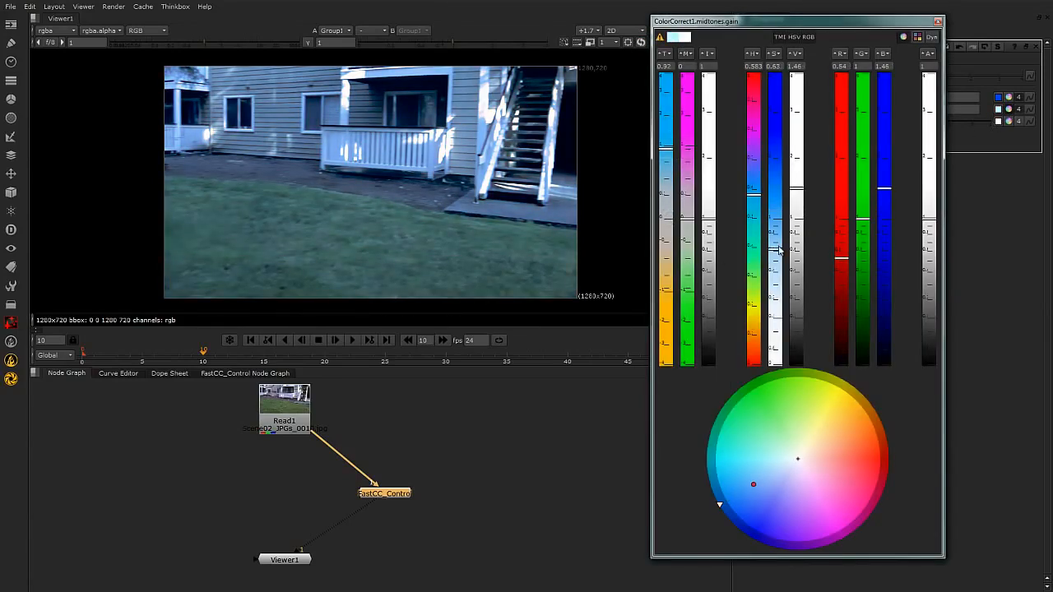
{"action": "left_click_drag", "start_coordinate": [797, 189], "coordinate": [776, 231]}
{"action": "left_click", "coordinate": [937, 23]}
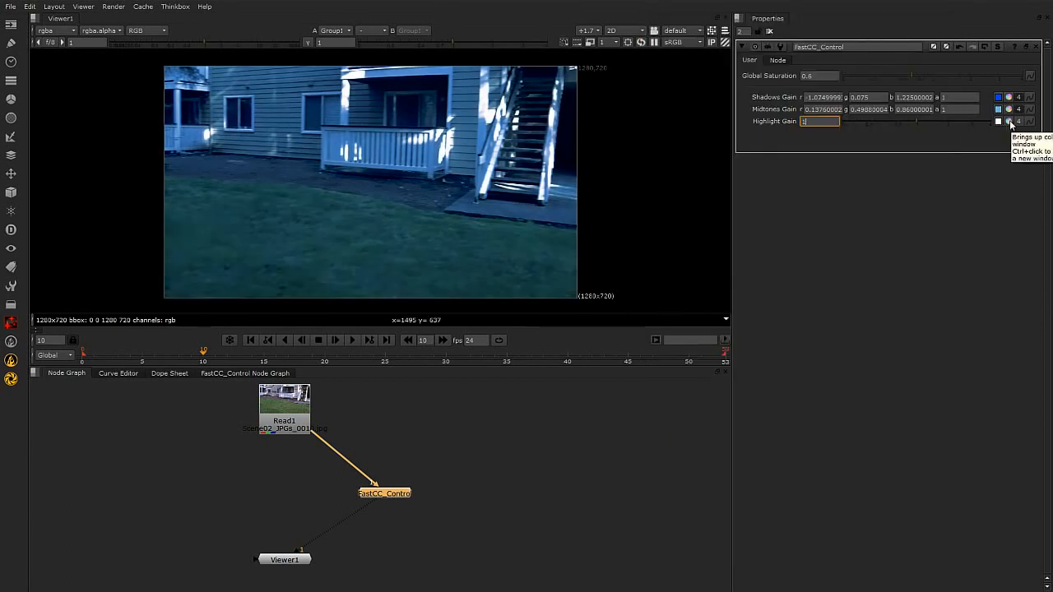
Warm up Highlight Gain with red about 1.05, green 0.772 and blue 0.493, and set Global Saturation to 0.5.
{"action": "left_click", "coordinate": [1009, 121]}
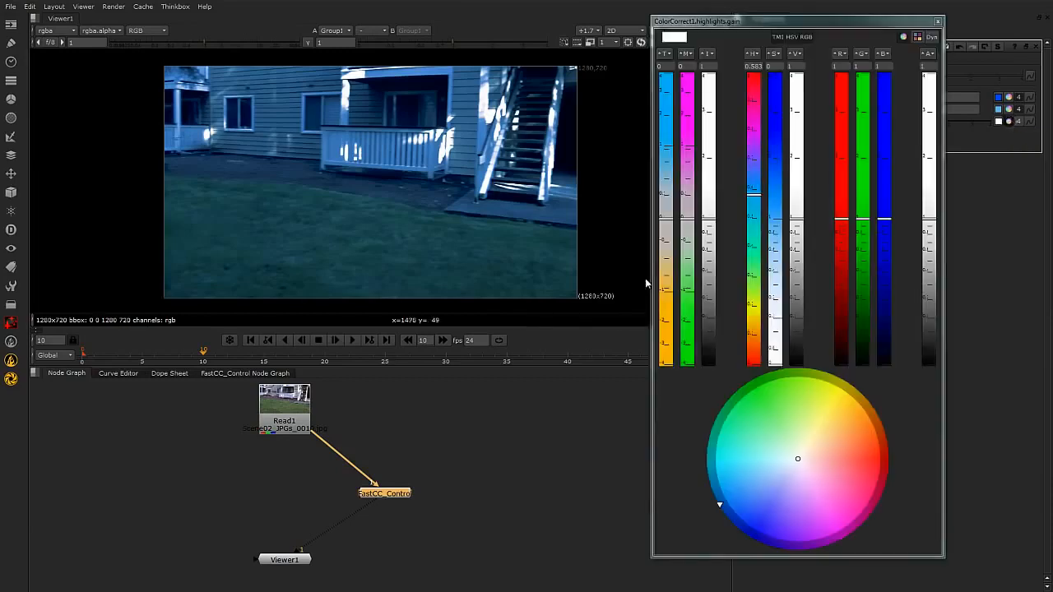
{"action": "left_click", "coordinate": [668, 250]}
{"action": "left_click_drag", "start_coordinate": [668, 251], "coordinate": [668, 278]}
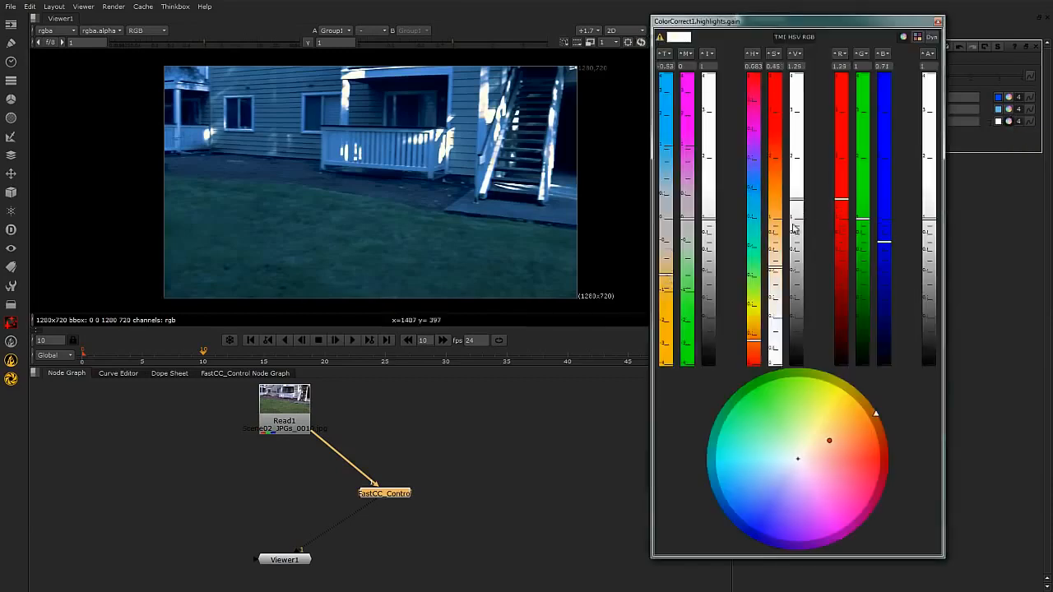
{"action": "left_click_drag", "start_coordinate": [778, 239], "coordinate": [777, 262]}
{"action": "mouse_move", "coordinate": [801, 205]}
{"action": "left_mouse_down"}
{"action": "mouse_move", "coordinate": [800, 183]}
{"action": "mouse_move", "coordinate": [802, 216]}
{"action": "left_mouse_up"}
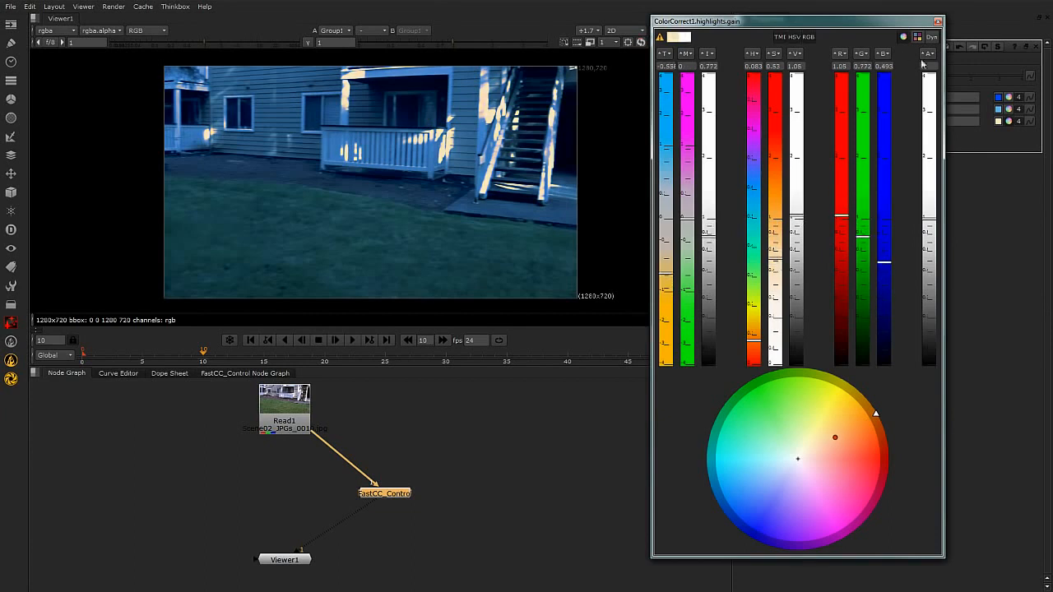
{"action": "left_click", "coordinate": [937, 22]}
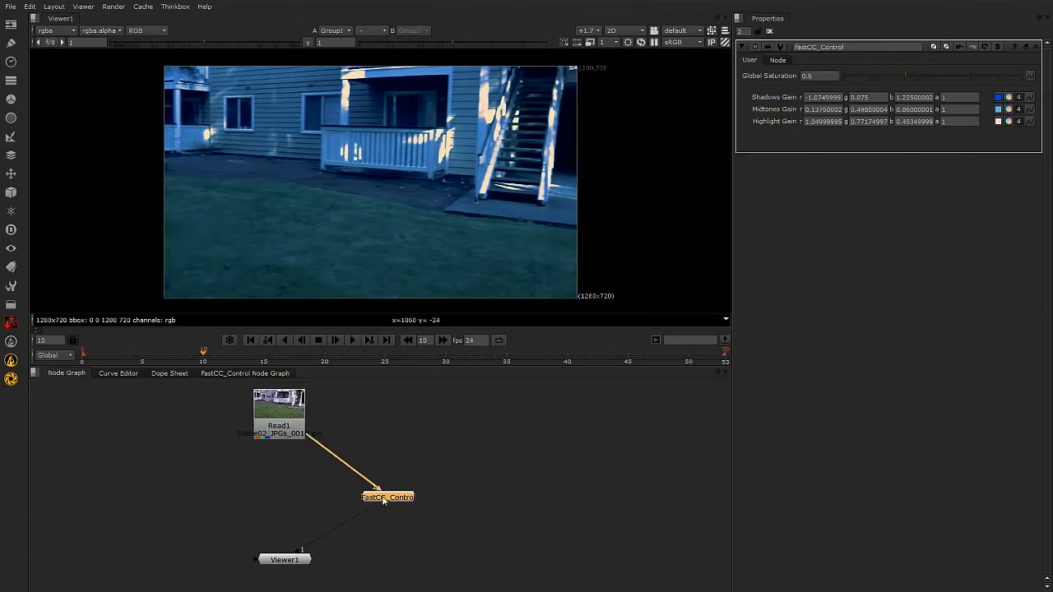
Inside the FastCC_Control group's graph, move the four colour-correction nodes up slightly to make room above Output1.
{"action": "left_click", "coordinate": [255, 373]}
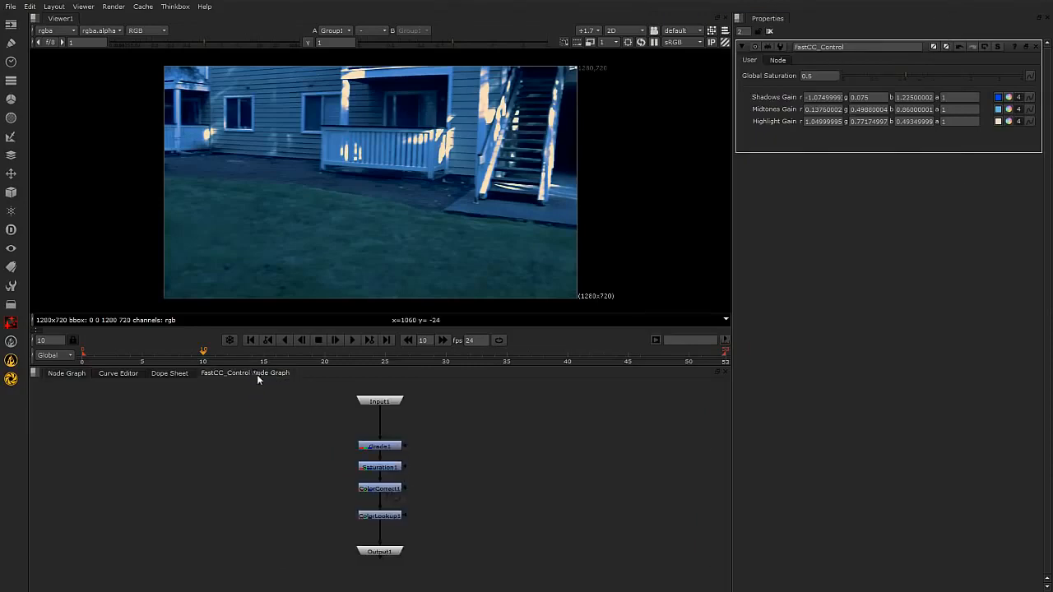
{"action": "left_click_drag", "start_coordinate": [339, 434], "coordinate": [477, 534]}
{"action": "left_click_drag", "start_coordinate": [394, 516], "coordinate": [394, 508]}
Insert a Blur node between ColorLookup1 and Output1, and move Output1 down to space the chain.
{"action": "left_click", "coordinate": [472, 519]}
{"action": "left_click", "coordinate": [396, 508]}
{"action": "key", "text": "Tab"}
{"action": "type", "text": "b"}
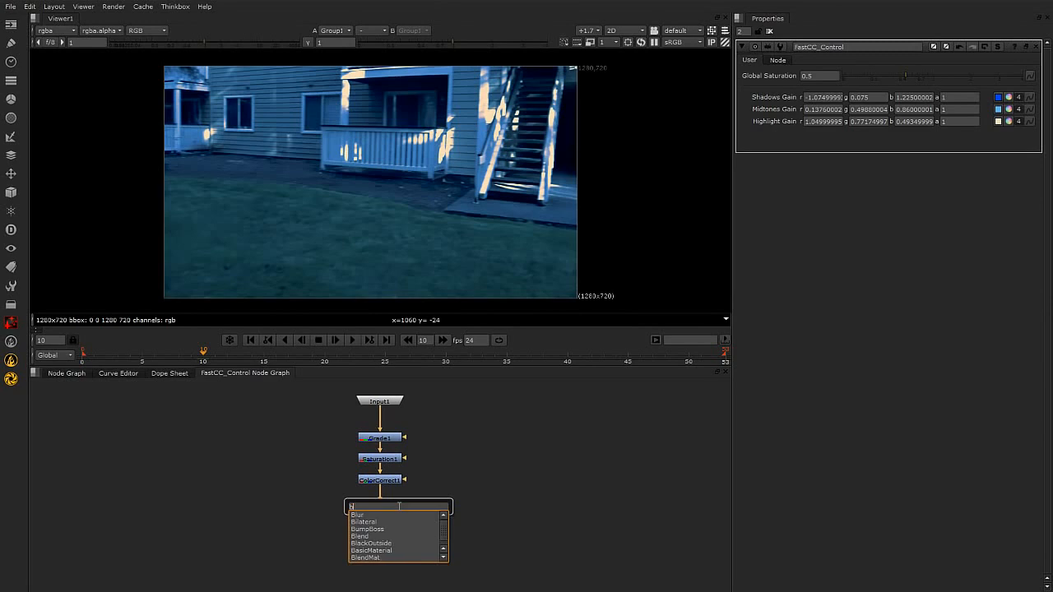
{"action": "type", "text": "l"}
{"action": "left_click", "coordinate": [366, 517]}
{"action": "left_click_drag", "start_coordinate": [387, 525], "coordinate": [397, 560]}
{"action": "left_click", "coordinate": [388, 533]}
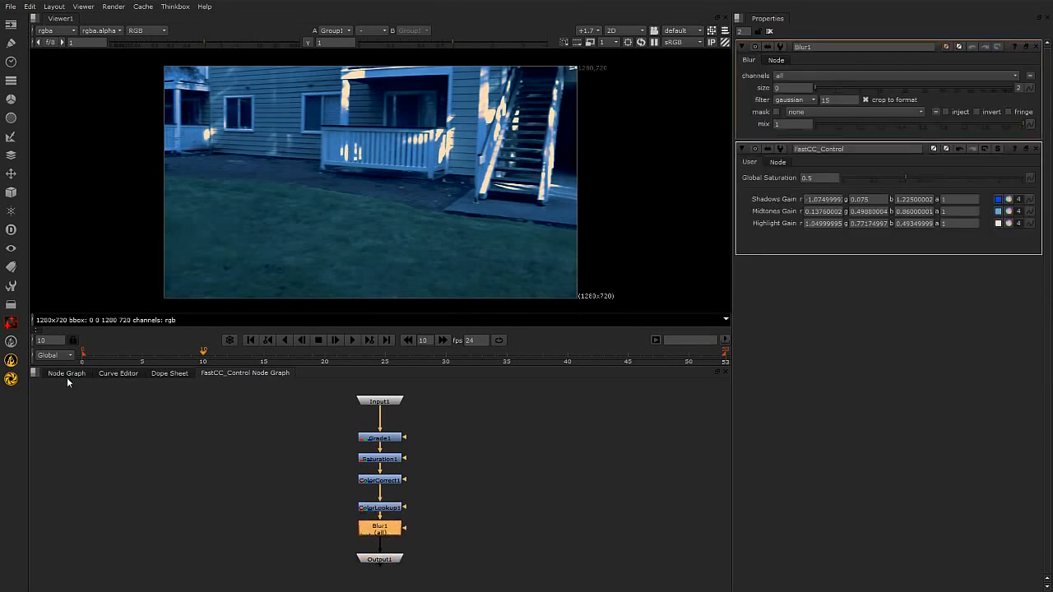
Return to the main node graph, select FastCC_Control and close the Blur1 properties.
{"action": "left_click", "coordinate": [66, 372]}
{"action": "left_click", "coordinate": [521, 477]}
{"action": "left_click", "coordinate": [402, 497]}
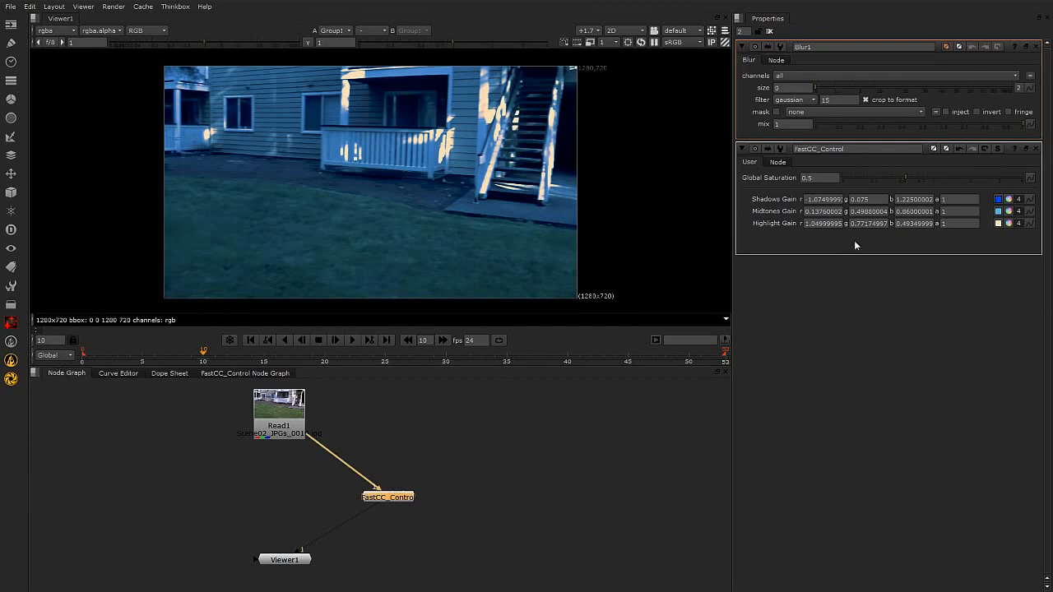
{"action": "left_click", "coordinate": [1036, 47]}
Add the Blur1 size knob to FastCC_Control's user knobs.
{"action": "right_click", "coordinate": [905, 133]}
{"action": "left_click", "coordinate": [923, 150]}
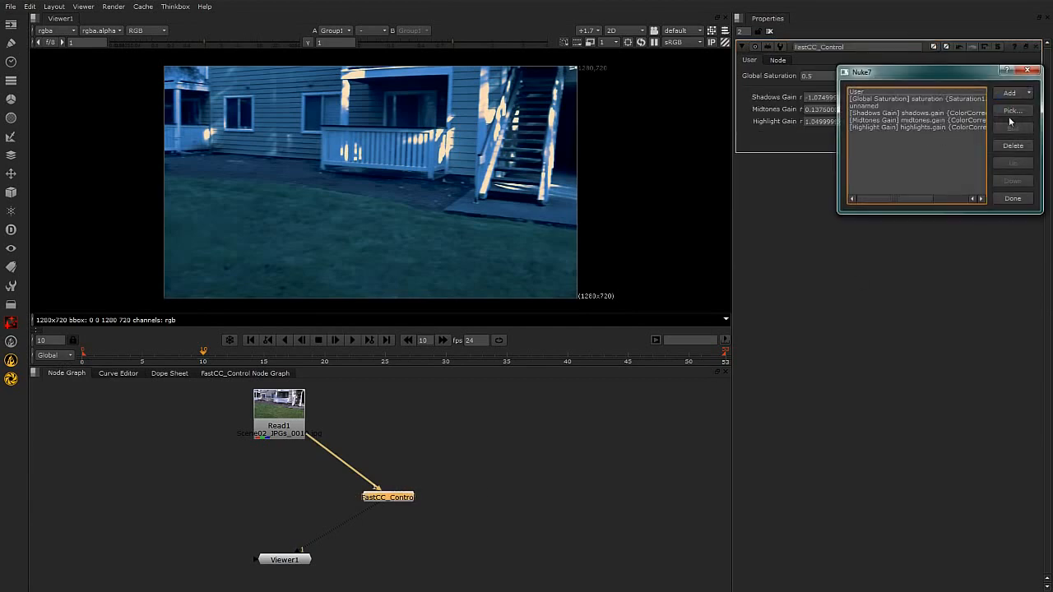
{"action": "left_click", "coordinate": [1013, 110]}
{"action": "left_click_drag", "start_coordinate": [994, 36], "coordinate": [679, 191]}
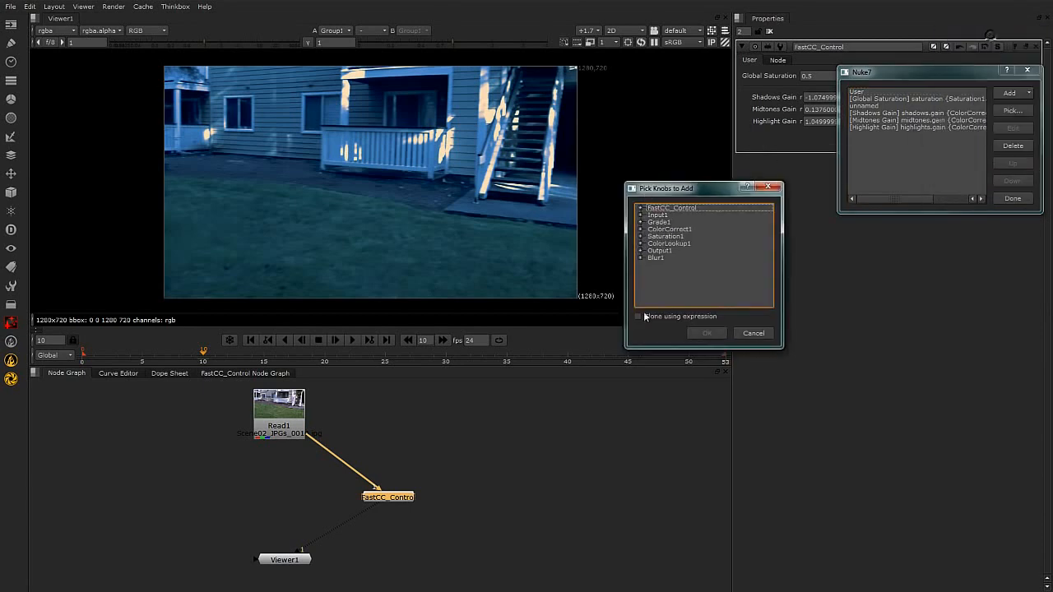
{"action": "left_click", "coordinate": [658, 258]}
{"action": "left_click", "coordinate": [640, 258]}
{"action": "left_click", "coordinate": [651, 266]}
{"action": "left_click", "coordinate": [679, 280]}
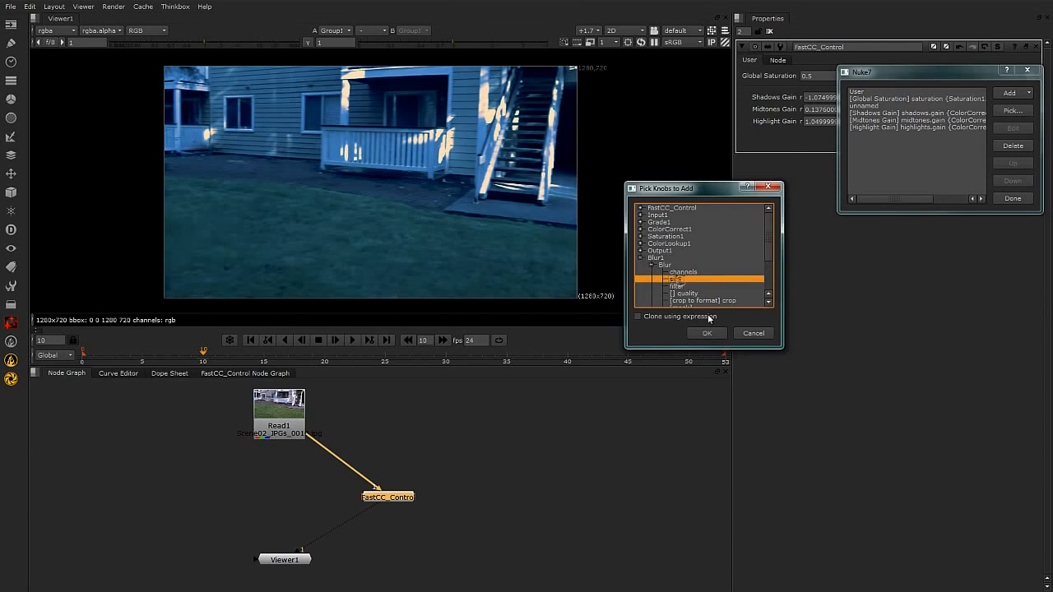
{"action": "left_click_drag", "start_coordinate": [770, 241], "coordinate": [773, 271]}
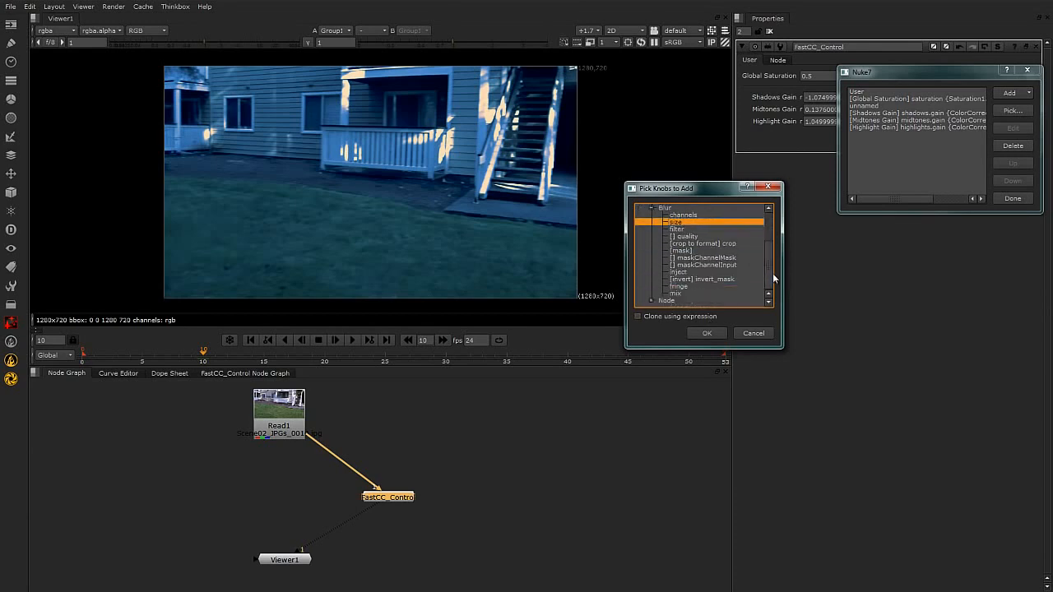
{"action": "left_click", "coordinate": [712, 333]}
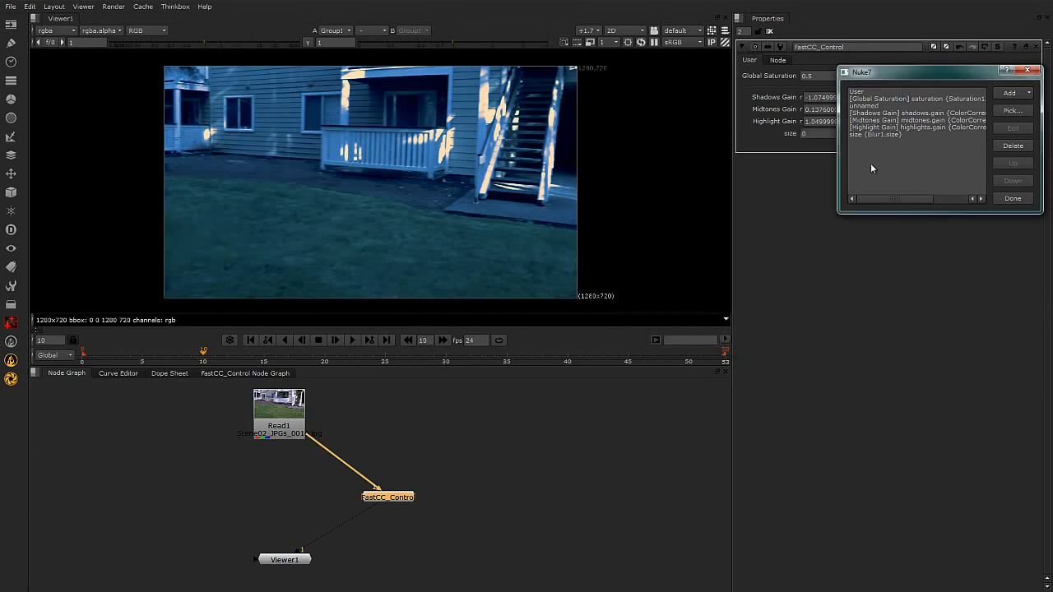
Add a divider line to the user knobs, move it up between Highlight Gain and size, and finish editing.
{"action": "left_click", "coordinate": [1012, 95]}
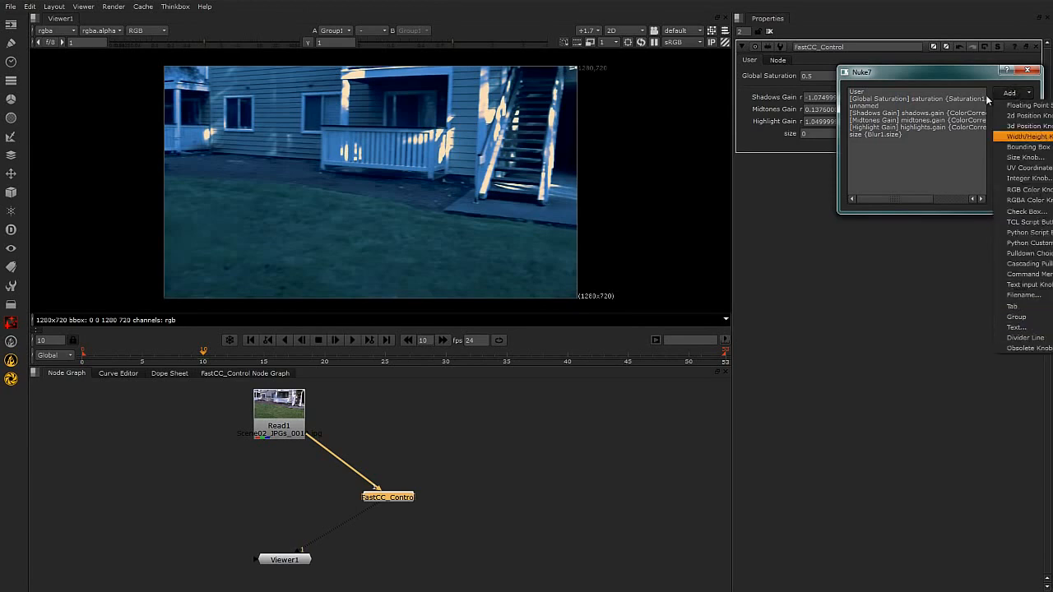
{"action": "left_click", "coordinate": [965, 70]}
{"action": "left_click_drag", "start_coordinate": [903, 71], "coordinate": [621, 101]}
{"action": "left_click", "coordinate": [712, 127]}
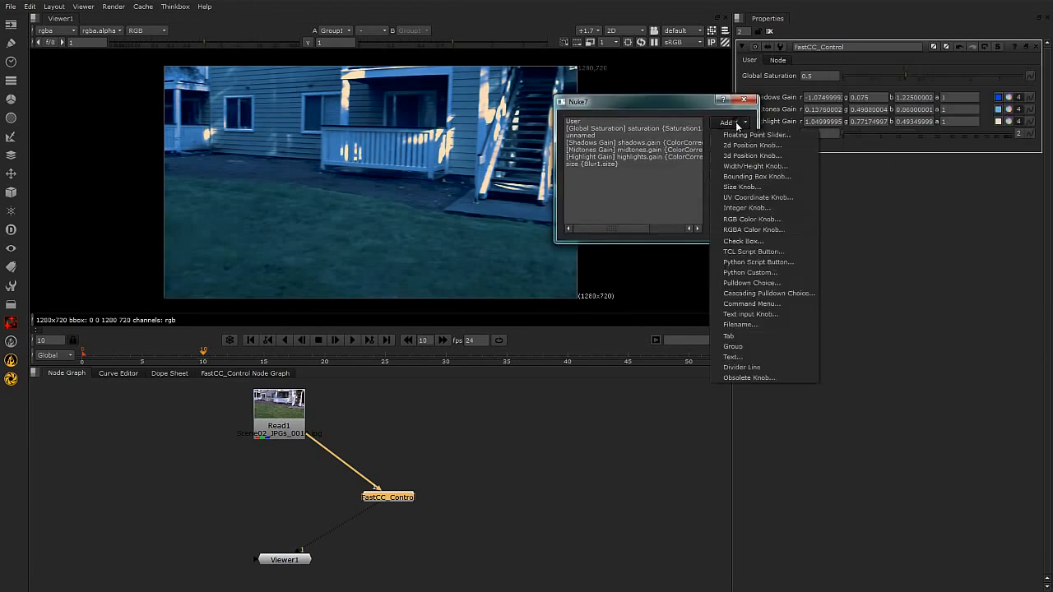
{"action": "left_click", "coordinate": [758, 369]}
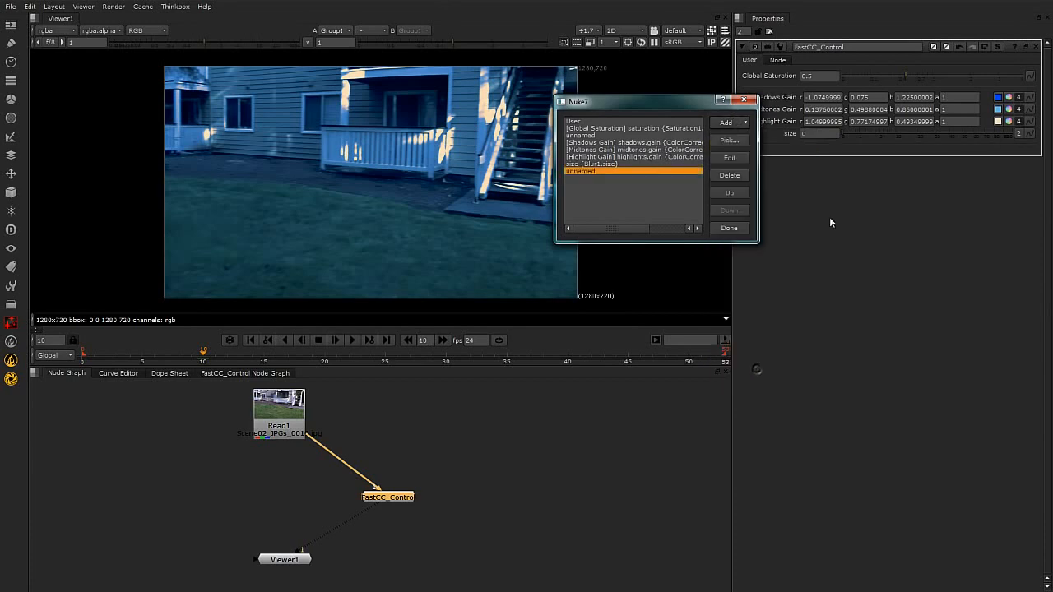
{"action": "left_click", "coordinate": [732, 195]}
{"action": "left_click", "coordinate": [737, 226]}
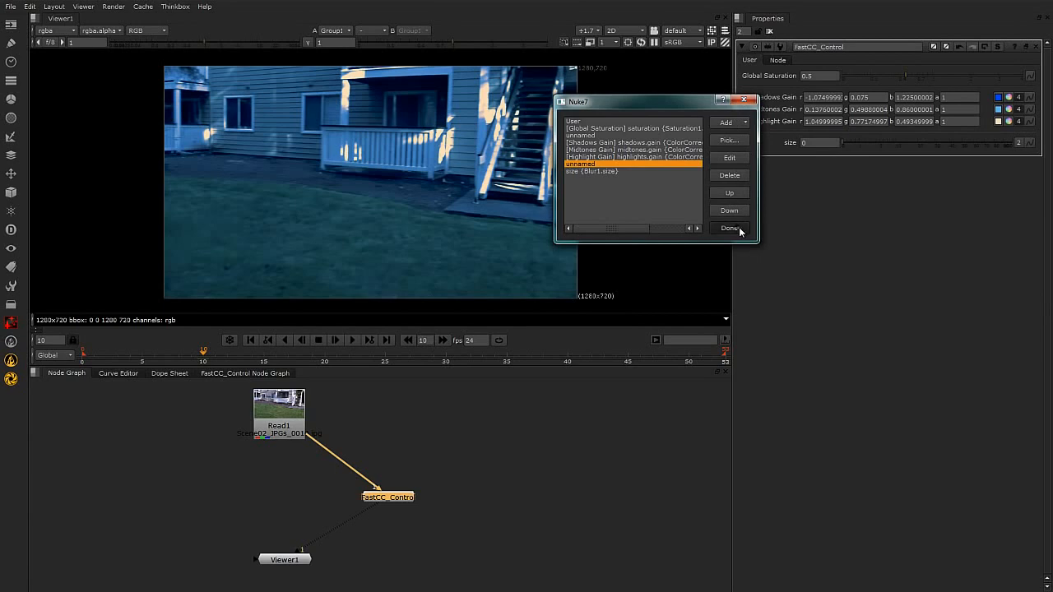
Set FastCC_Control's blur size to about 7.6 and deselect the node.
{"action": "left_click_drag", "start_coordinate": [845, 148], "coordinate": [889, 150]}
{"action": "left_click", "coordinate": [568, 447]}
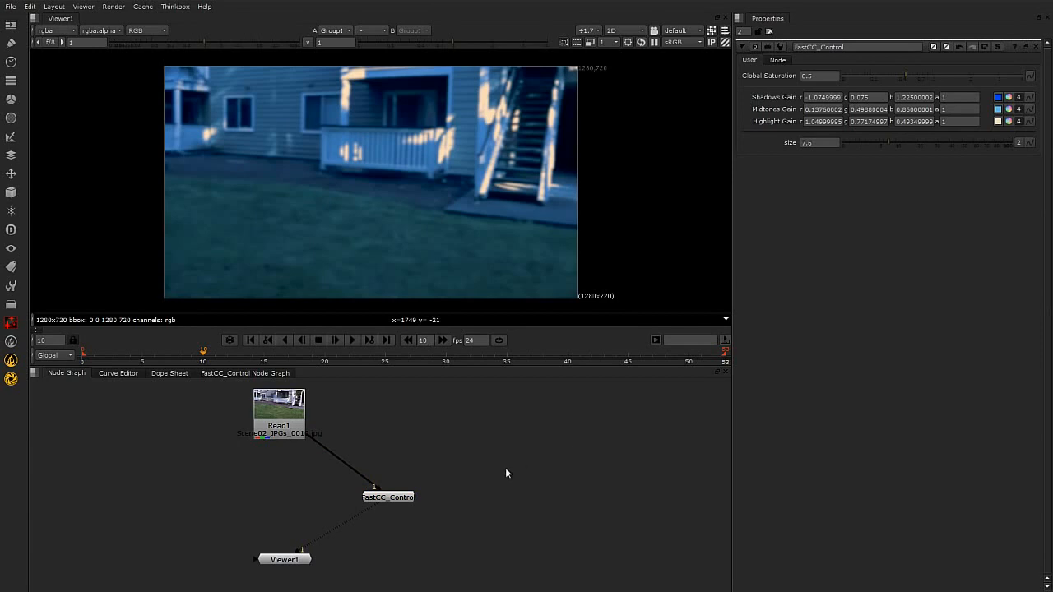
Nudge Read1 and Viewer1 slightly in the node graph and shift FastCC_Control farther to the right of them.
{"action": "left_click", "coordinate": [381, 498]}
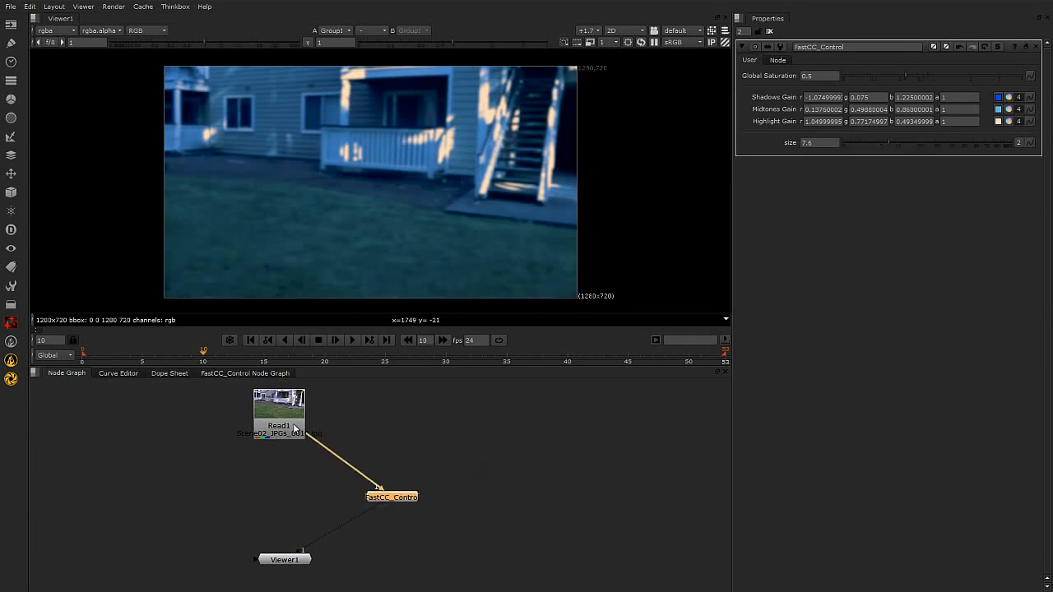
{"action": "left_click_drag", "start_coordinate": [294, 428], "coordinate": [300, 427]}
{"action": "left_click", "coordinate": [381, 499]}
{"action": "left_click_drag", "start_coordinate": [298, 564], "coordinate": [290, 562]}
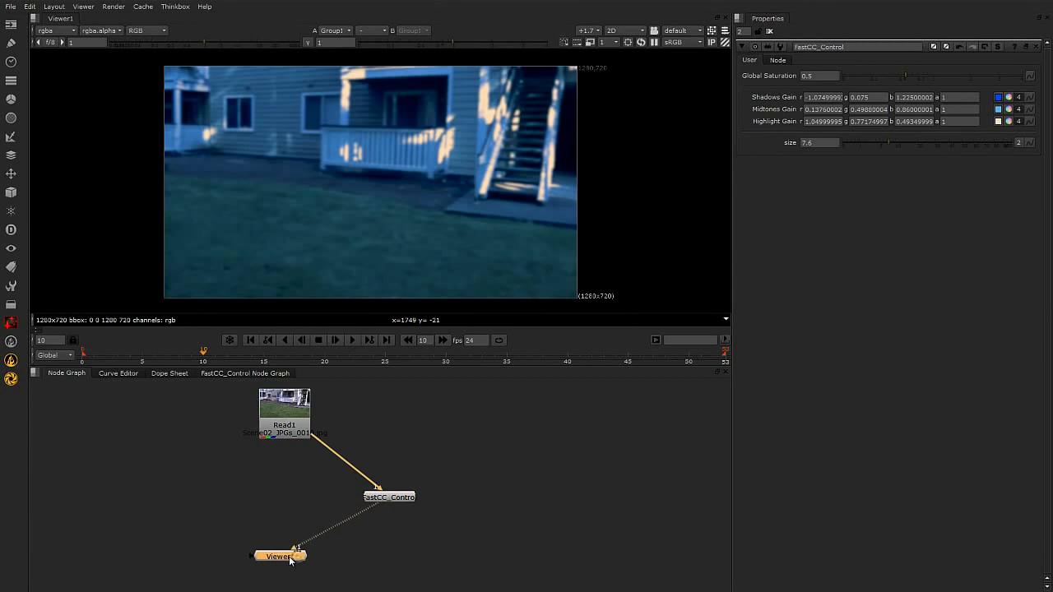
{"action": "left_click_drag", "start_coordinate": [383, 498], "coordinate": [377, 498]}
{"action": "left_click_drag", "start_coordinate": [298, 568], "coordinate": [302, 565]}
{"action": "left_click_drag", "start_coordinate": [381, 497], "coordinate": [431, 499]}
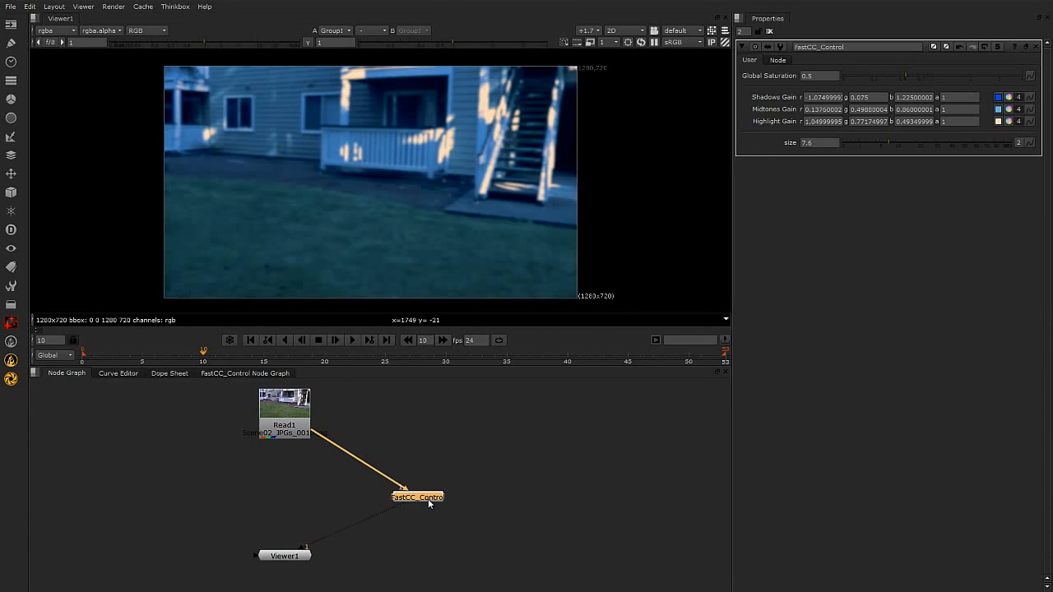
{"action": "left_click_drag", "start_coordinate": [429, 497], "coordinate": [428, 498]}
Go into FastCC_Control's internal node graph and move Output1 farther down from Blur1.
{"action": "left_click", "coordinate": [260, 374]}
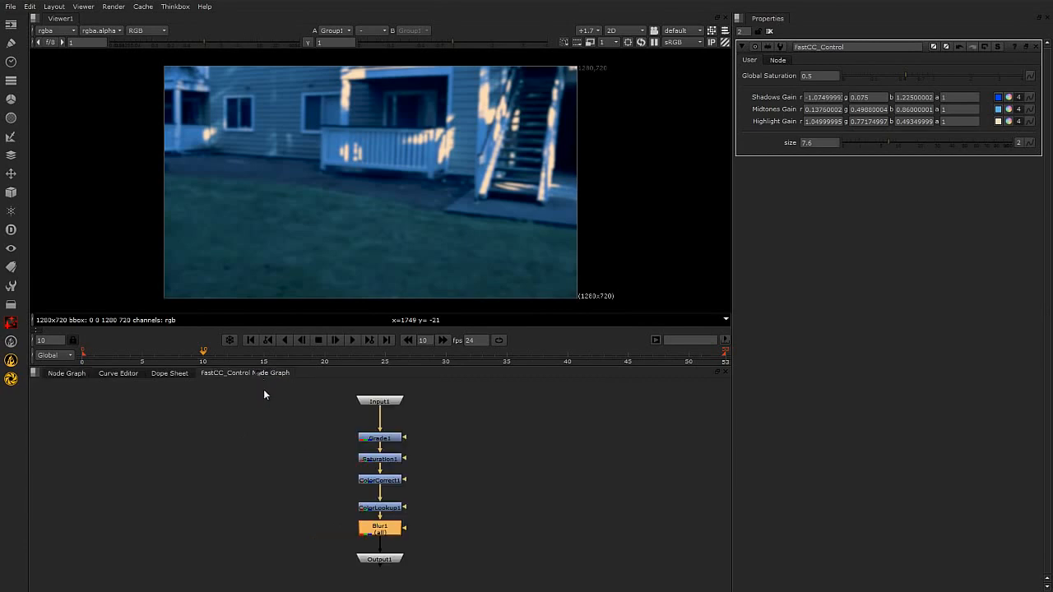
{"action": "left_click", "coordinate": [385, 402]}
{"action": "left_click_drag", "start_coordinate": [380, 561], "coordinate": [380, 572]}
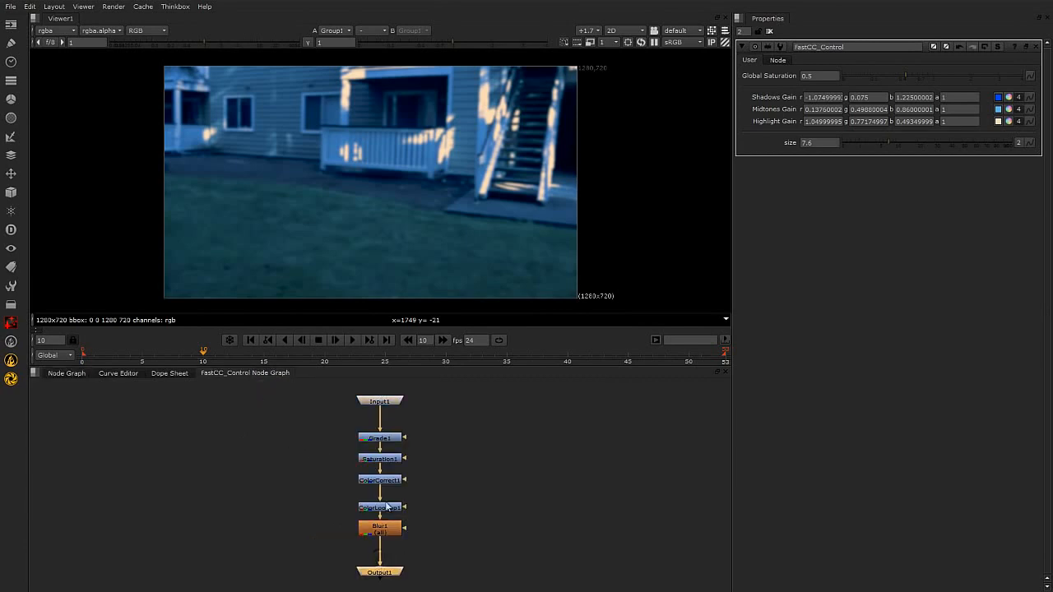
Return to the main node graph and reposition Read1, FastCC_Control and Viewer1 closer together, leaving FastCC_Control selected.
{"action": "left_click", "coordinate": [67, 372]}
{"action": "left_click", "coordinate": [278, 415]}
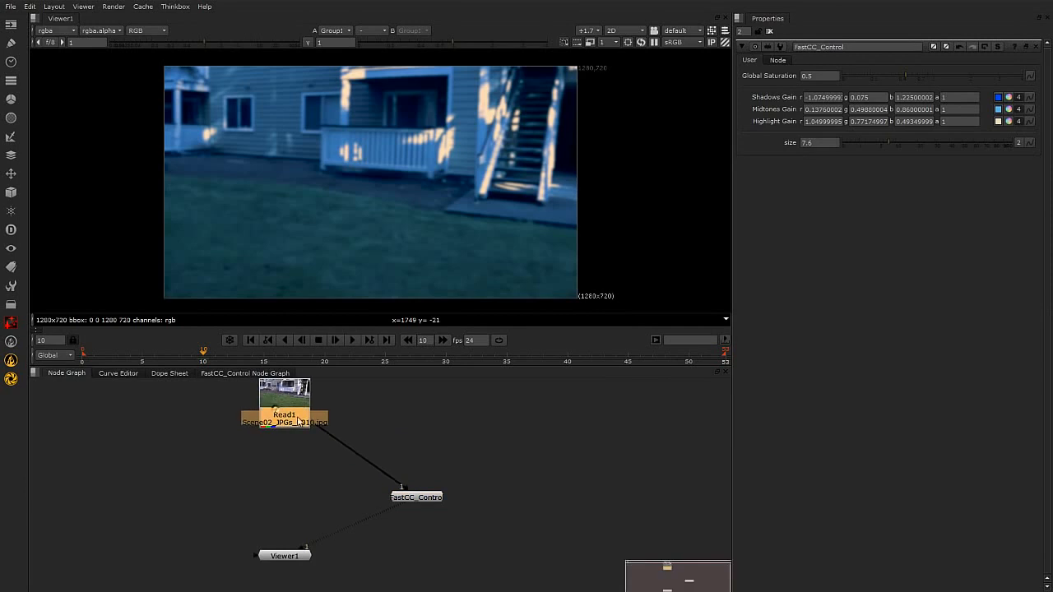
{"action": "left_click", "coordinate": [421, 498]}
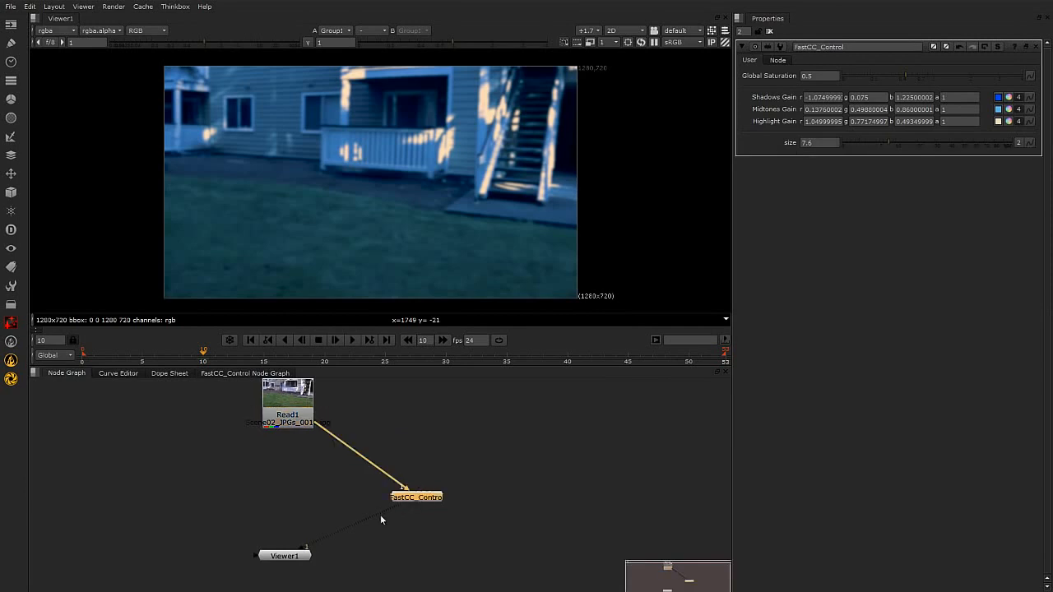
{"action": "left_click_drag", "start_coordinate": [304, 556], "coordinate": [316, 565]}
Insert a Glow node between FastCC_Control and Viewer1, and space it below FastCC_Control.
{"action": "left_click", "coordinate": [11, 121]}
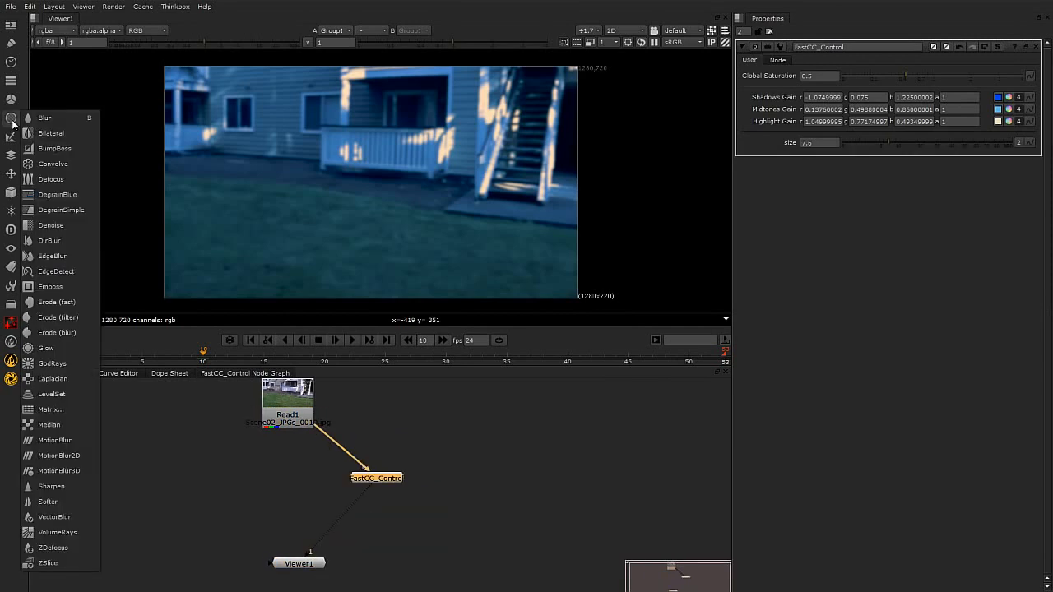
{"action": "left_click", "coordinate": [51, 348]}
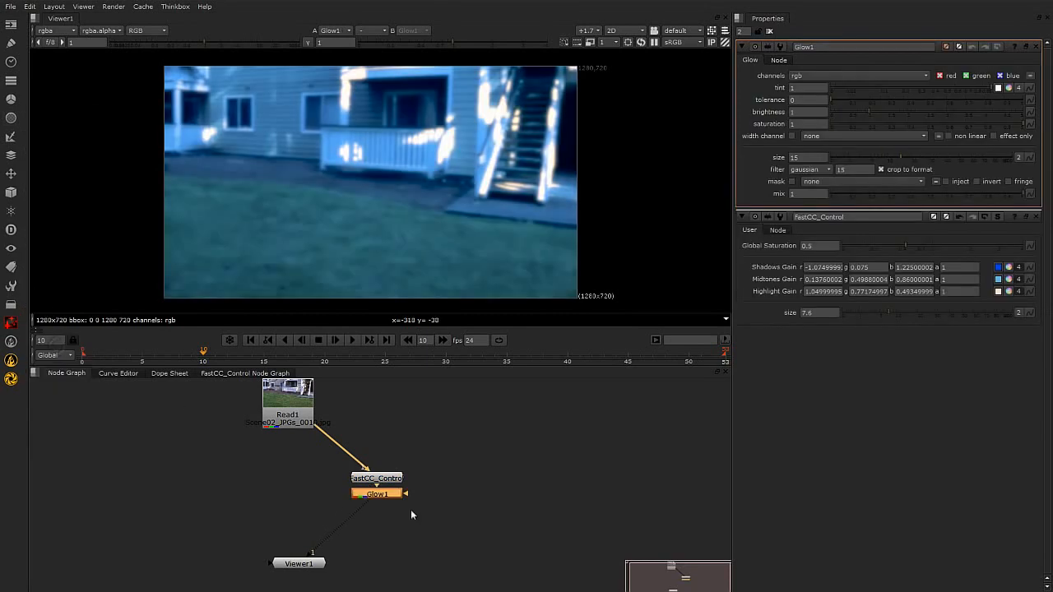
{"action": "left_click_drag", "start_coordinate": [381, 496], "coordinate": [375, 471]}
{"action": "left_click", "coordinate": [380, 504]}
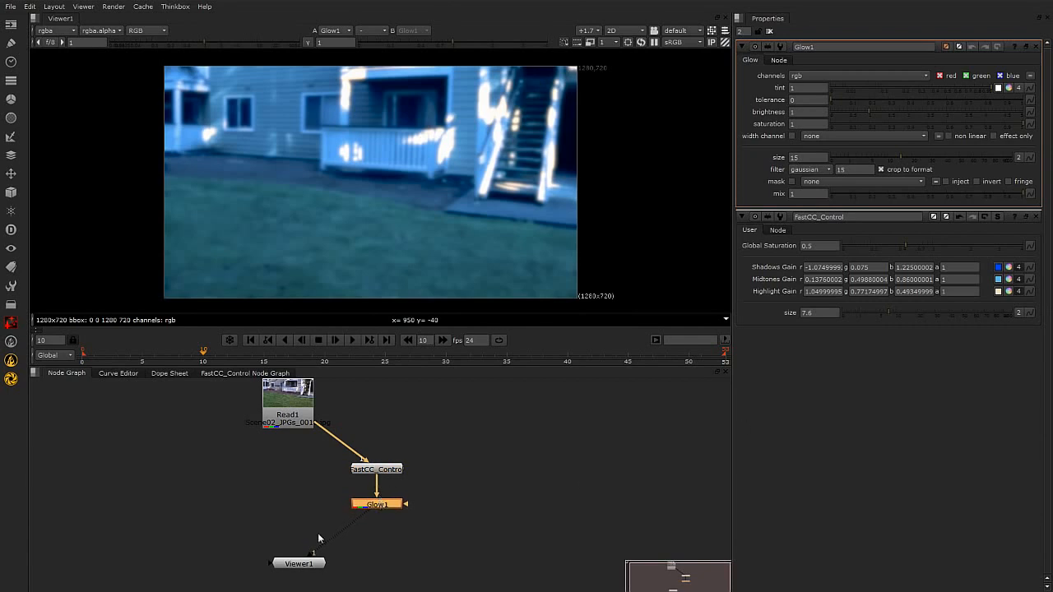
{"action": "mouse_move", "coordinate": [379, 509]}
{"action": "left_mouse_down"}
{"action": "mouse_move", "coordinate": [370, 516]}
{"action": "mouse_move", "coordinate": [384, 512]}
{"action": "left_mouse_up"}
Set Glow1's tolerance to 0.33, brightness to 3.02, saturation to 0.295 and size to 70.
{"action": "left_click_drag", "start_coordinate": [833, 97], "coordinate": [892, 97]}
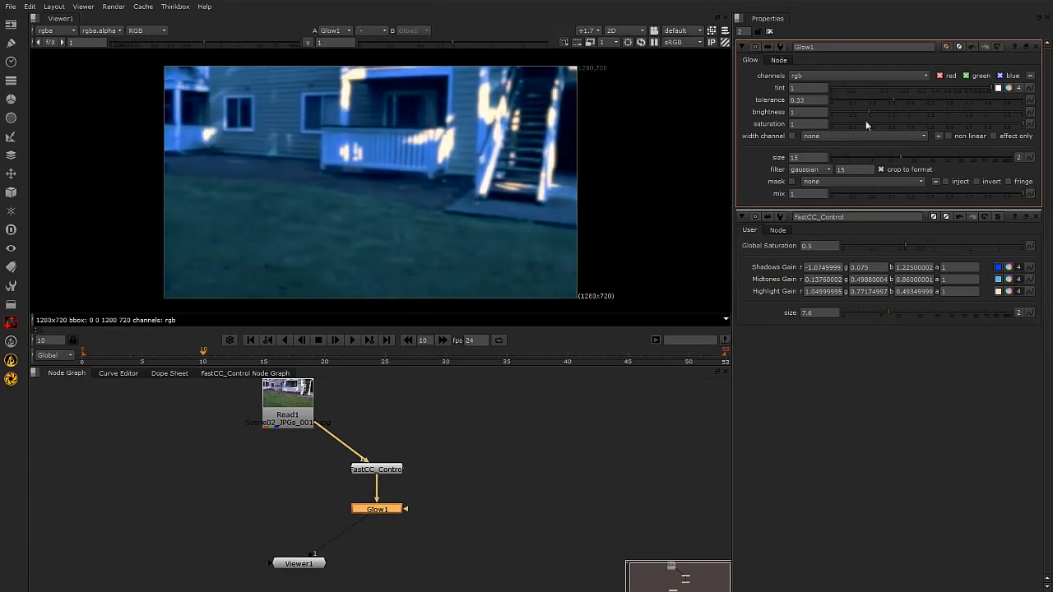
{"action": "left_click_drag", "start_coordinate": [990, 124], "coordinate": [946, 110]}
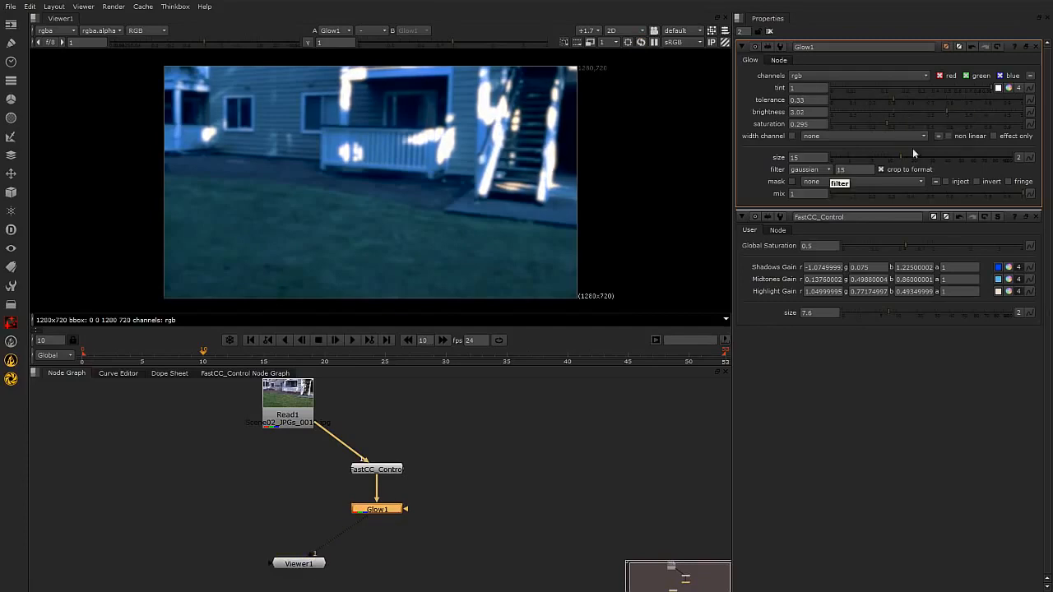
{"action": "left_click_drag", "start_coordinate": [901, 155], "coordinate": [982, 155]}
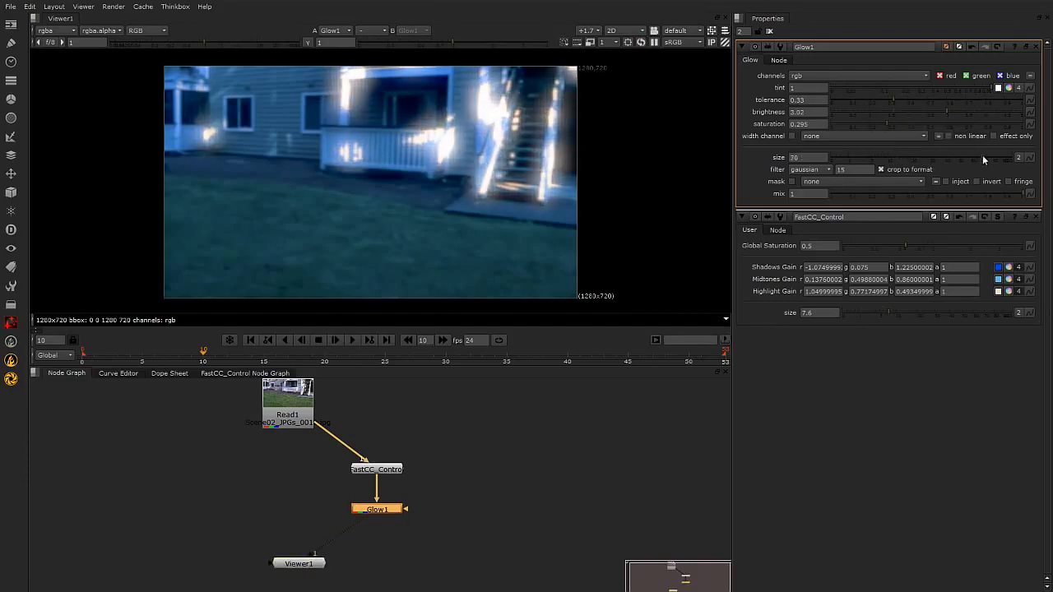
Bring up FastCC_Control's properties, and set its blur size to 0 and Global Saturation to 4.
{"action": "left_click", "coordinate": [573, 471]}
{"action": "left_click", "coordinate": [375, 471]}
{"action": "double_click", "coordinate": [376, 471]}
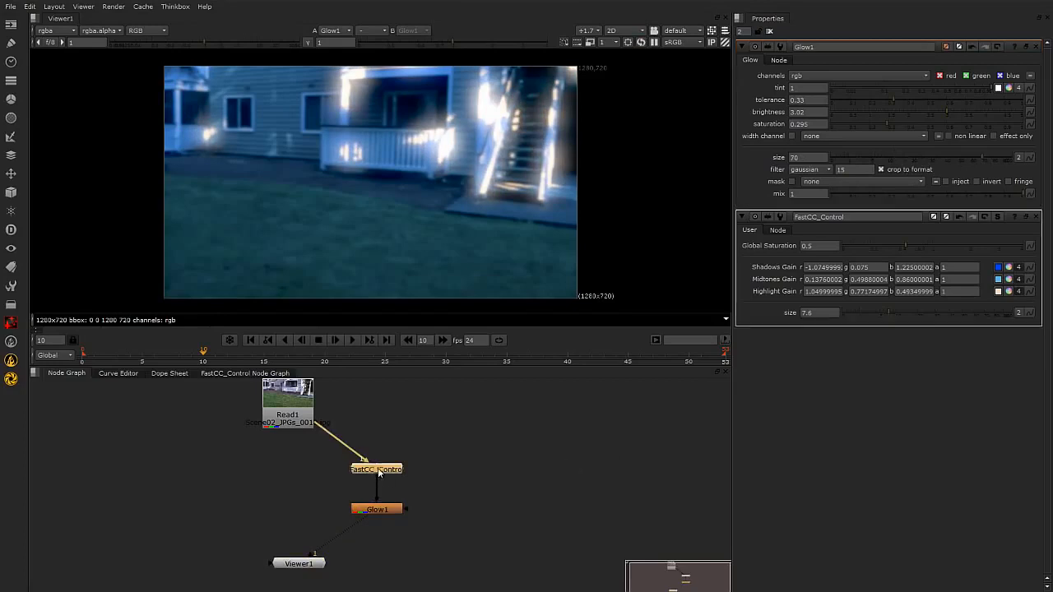
{"action": "left_click_drag", "start_coordinate": [890, 144], "coordinate": [836, 149]}
{"action": "left_click_drag", "start_coordinate": [905, 76], "coordinate": [1052, 77]}
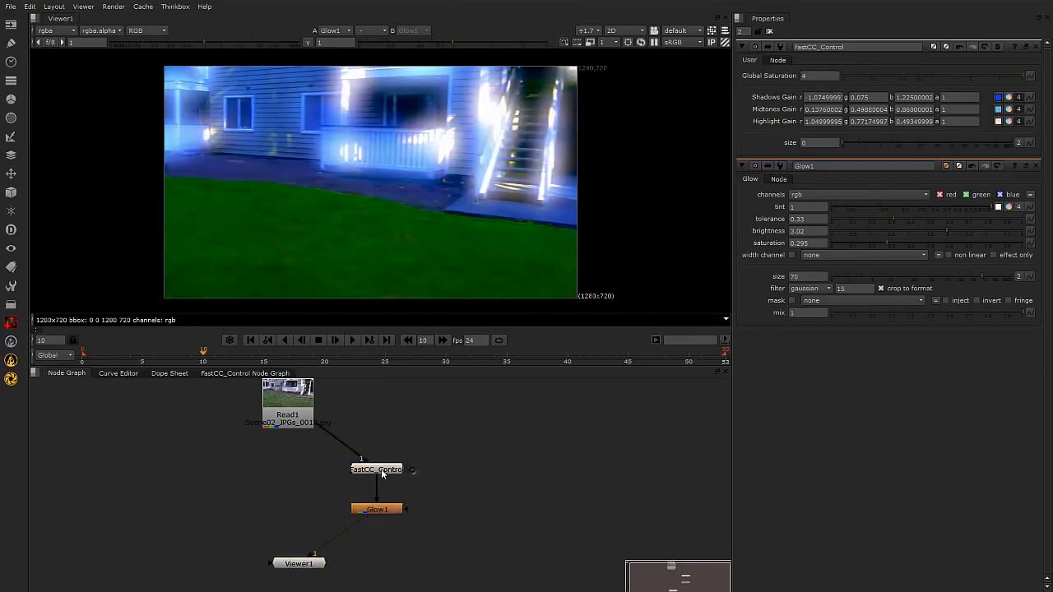
Rearrange the node graph so FastCC_Control and Glow1 sit farther right, with a wider vertical gap between them.
{"action": "left_click_drag", "start_coordinate": [380, 472], "coordinate": [384, 477]}
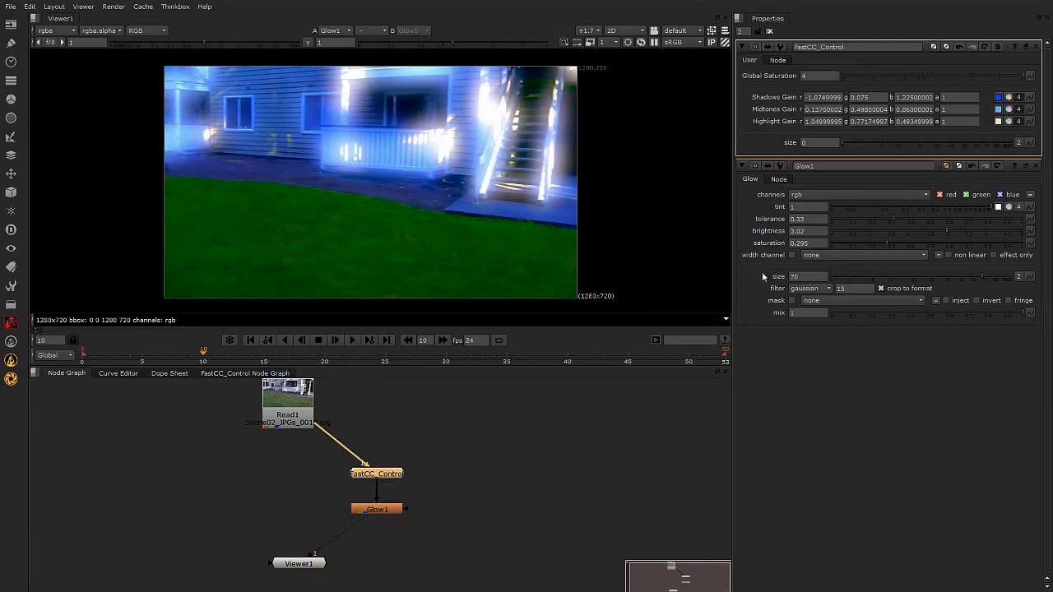
{"action": "left_click", "coordinate": [454, 477]}
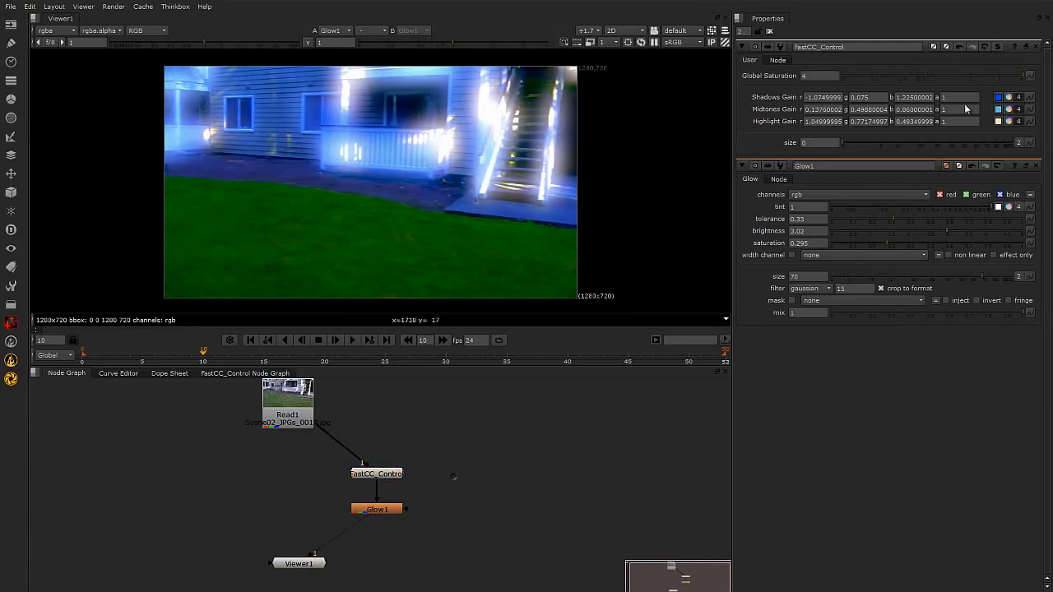
{"action": "left_click", "coordinate": [385, 484]}
{"action": "mouse_move", "coordinate": [388, 475]}
{"action": "left_mouse_down"}
{"action": "mouse_move", "coordinate": [384, 489]}
{"action": "mouse_move", "coordinate": [391, 477]}
{"action": "left_mouse_up"}
{"action": "left_click", "coordinate": [471, 500]}
{"action": "left_click", "coordinate": [380, 484]}
{"action": "left_click", "coordinate": [431, 437]}
{"action": "left_click_drag", "start_coordinate": [385, 513], "coordinate": [385, 521]}
{"action": "left_click_drag", "start_coordinate": [380, 477], "coordinate": [355, 464]}
{"action": "left_click_drag", "start_coordinate": [499, 508], "coordinate": [421, 521]}
{"action": "left_click", "coordinate": [424, 451]}
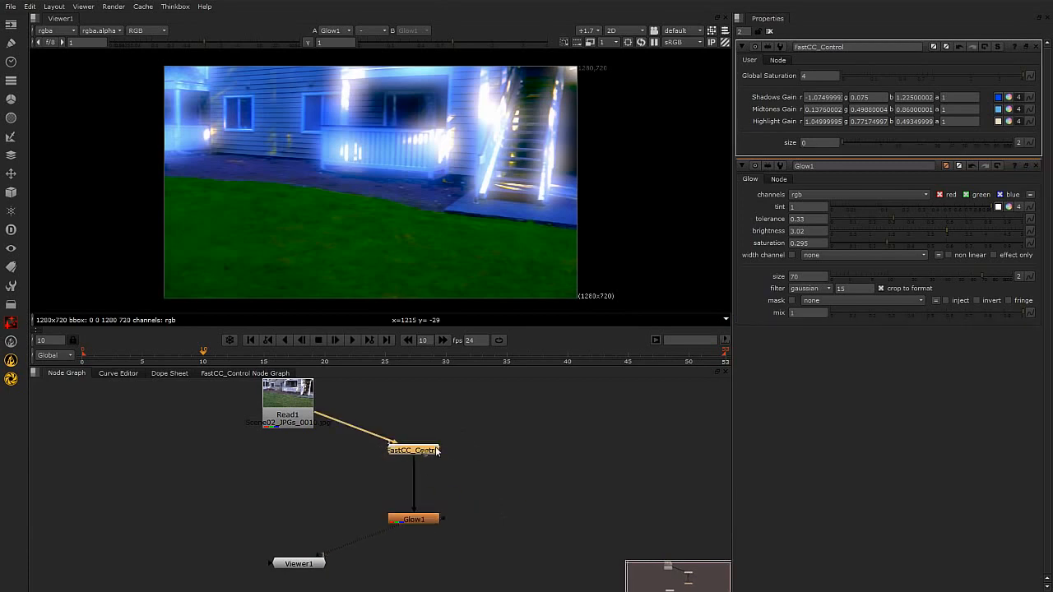
Delete the FastCC_Control group from the chain between Read1 and Glow1.
{"action": "left_click", "coordinate": [474, 468]}
{"action": "left_click", "coordinate": [425, 450]}
{"action": "key", "text": "Delete"}
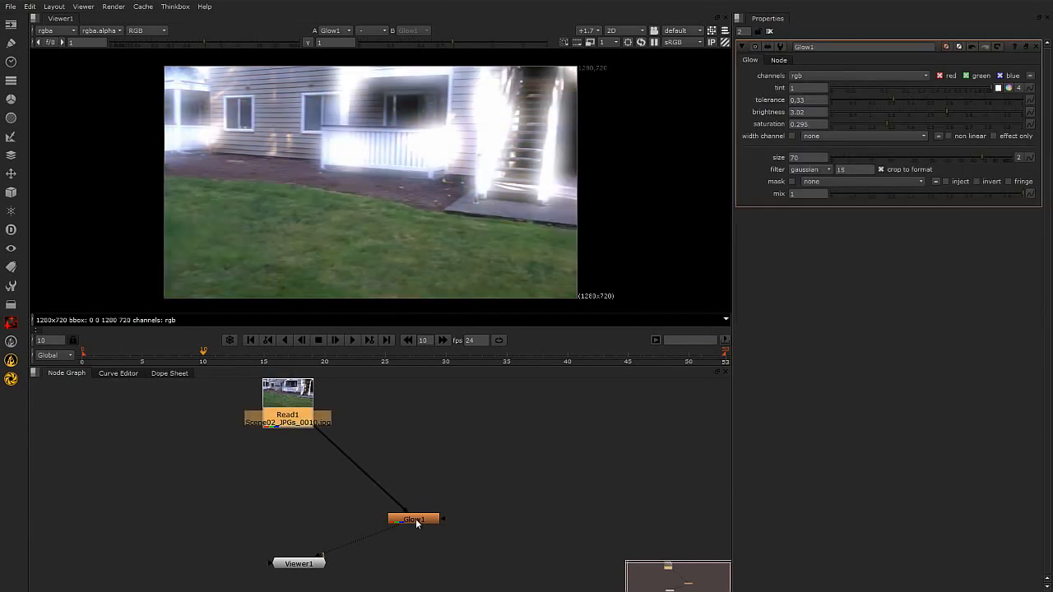
{"action": "key", "text": "Delete"}
{"action": "left_click_drag", "start_coordinate": [308, 566], "coordinate": [295, 555]}
{"action": "left_click", "coordinate": [406, 521]}
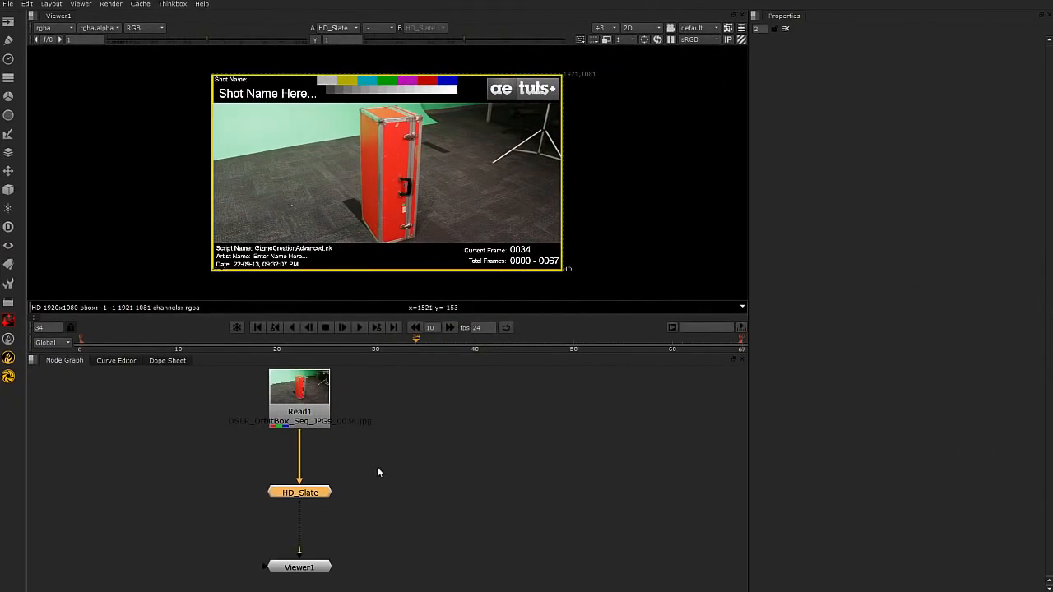
In the HD_Slate script, move Read1 down closer to HD_Slate, scrub the timeline to frame 16 and select HD_Slate.
{"action": "left_click_drag", "start_coordinate": [321, 397], "coordinate": [321, 422]}
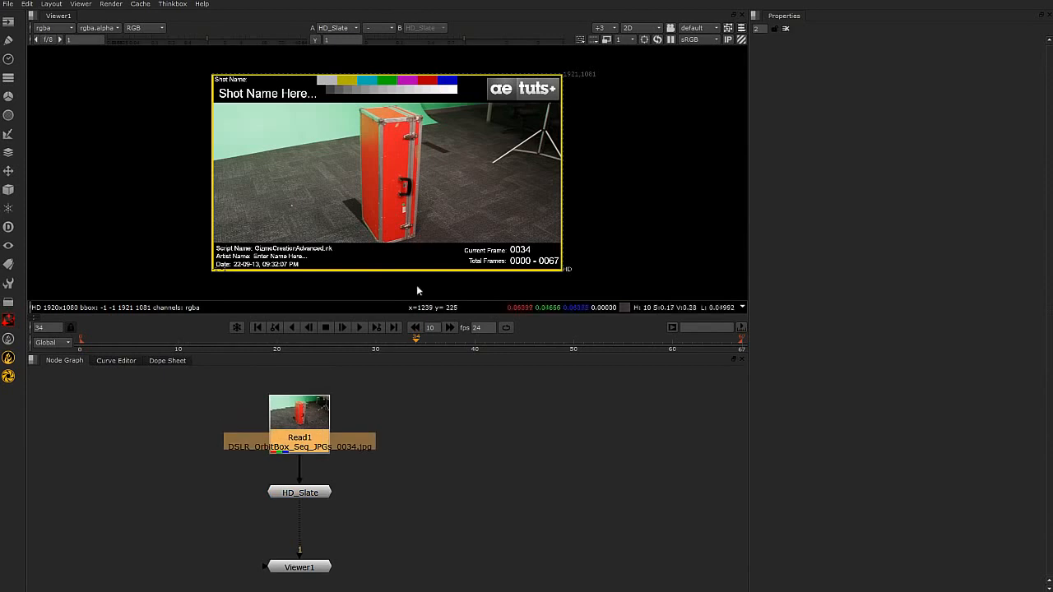
{"action": "left_click_drag", "start_coordinate": [145, 346], "coordinate": [237, 349]}
{"action": "left_click", "coordinate": [419, 539]}
{"action": "left_click", "coordinate": [300, 492]}
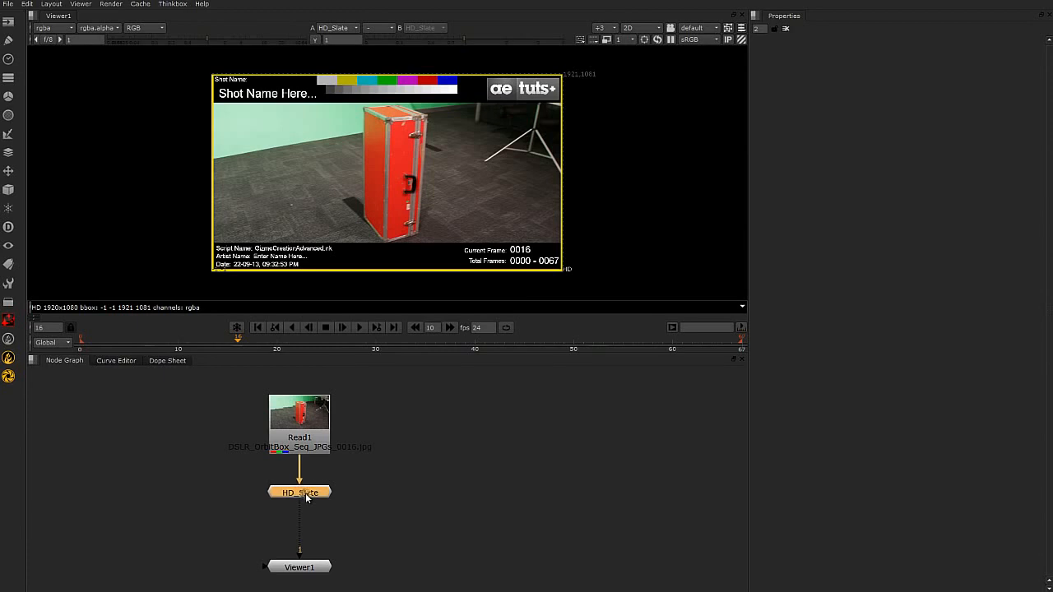
Examine the HD_Slate gizmo node and its settings, and close its properties.
{"action": "scroll", "coordinate": [306, 495], "scroll_direction": "up", "scroll_amount": 2}
{"action": "scroll", "coordinate": [306, 496], "scroll_direction": "up", "scroll_amount": 3}
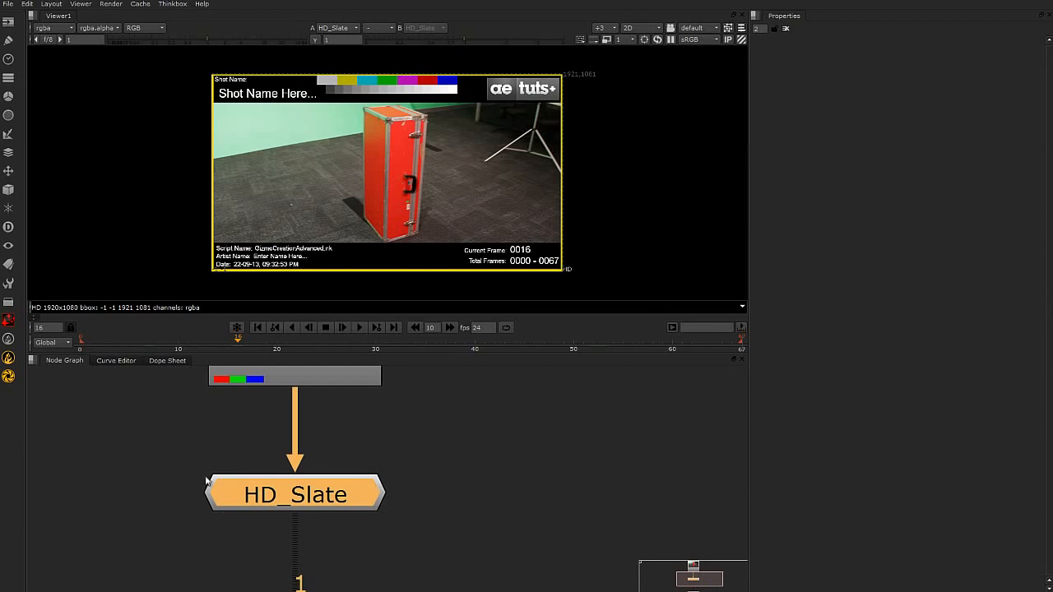
{"action": "scroll", "coordinate": [321, 503], "scroll_direction": "down", "scroll_amount": 5}
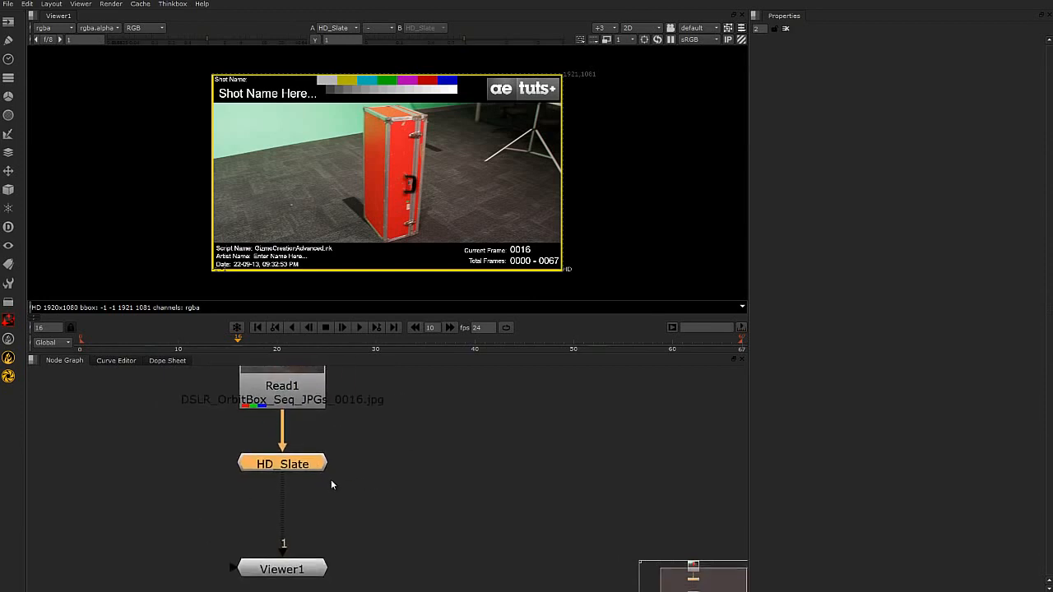
{"action": "scroll", "coordinate": [287, 477], "scroll_direction": "up", "scroll_amount": 1}
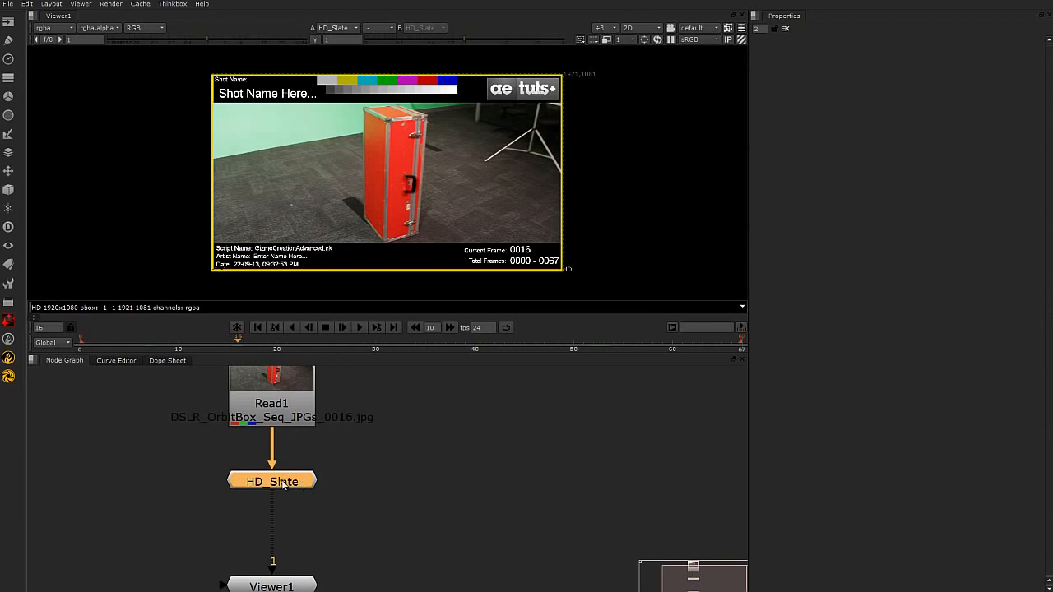
{"action": "double_click", "coordinate": [284, 483]}
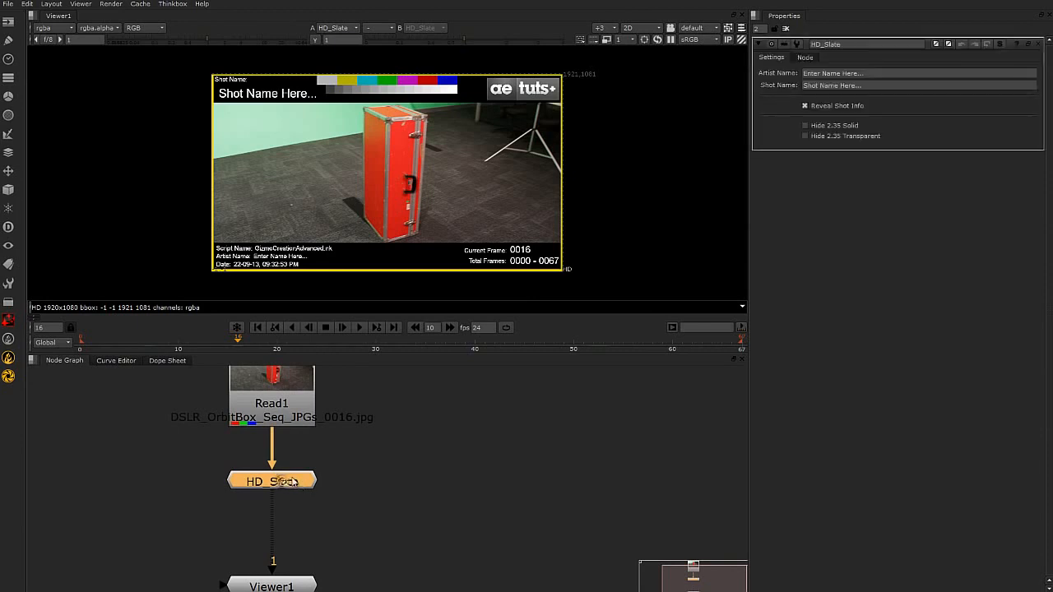
{"action": "left_click", "coordinate": [1038, 43]}
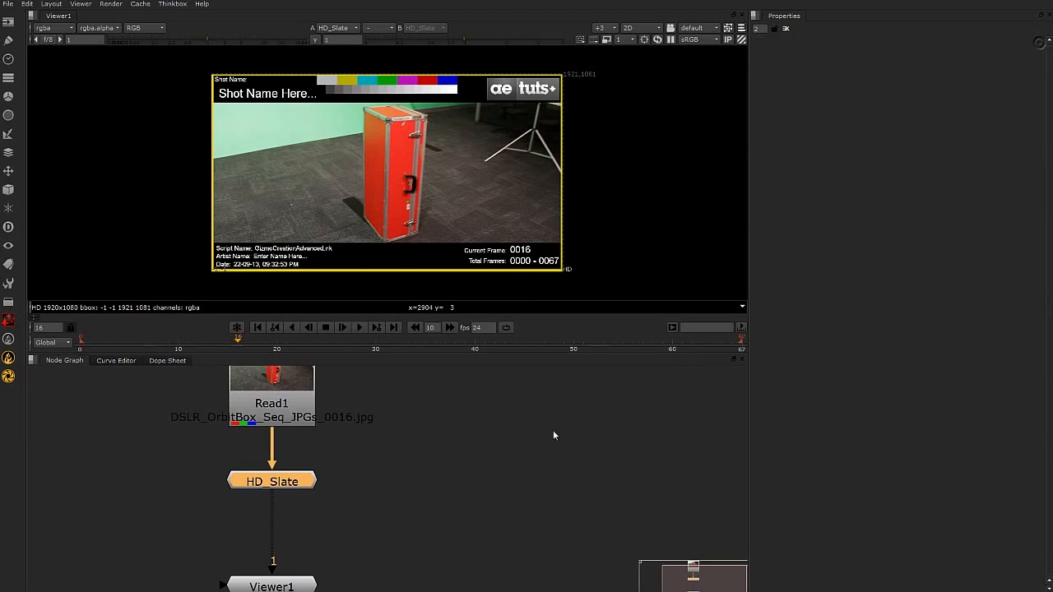
Open HD_Slate's group node graph and examine the backdrop-organised nodes that make up the slate.
{"action": "right_click", "coordinate": [289, 482]}
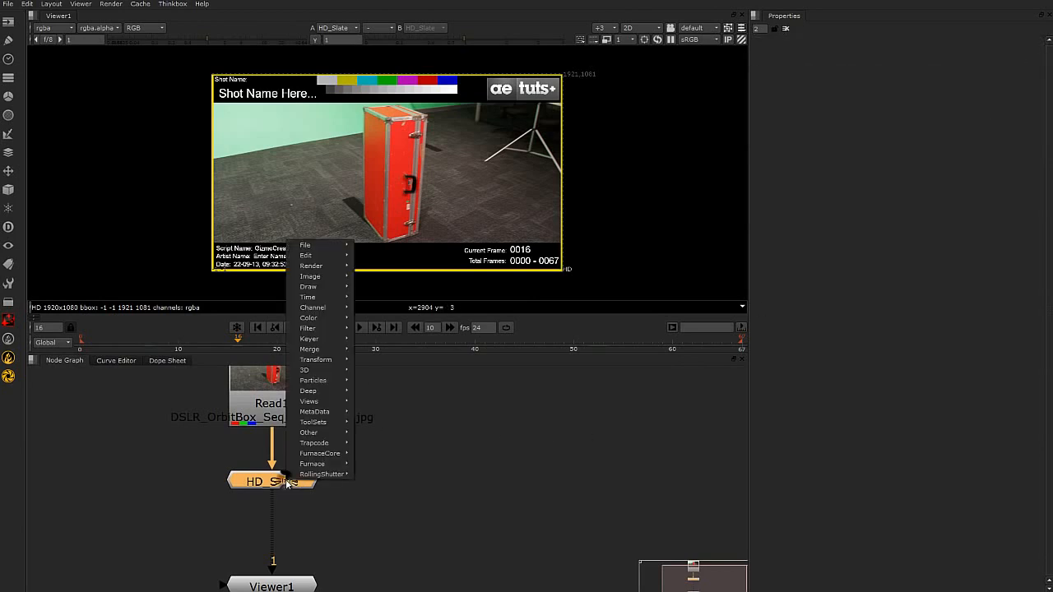
{"action": "mouse_move", "coordinate": [319, 257]}
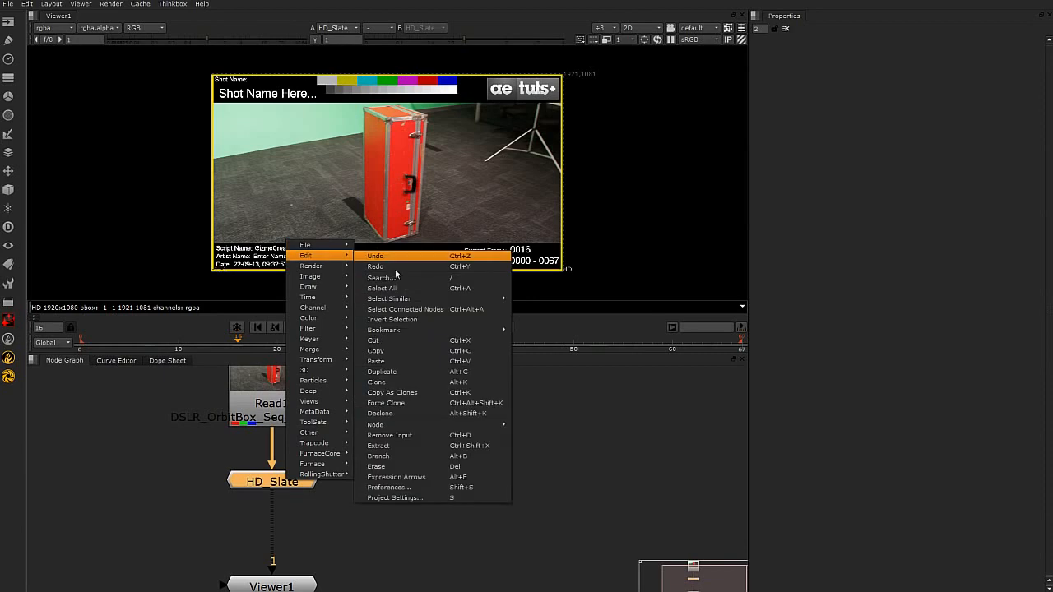
{"action": "mouse_move", "coordinate": [404, 426]}
{"action": "mouse_move", "coordinate": [567, 394]}
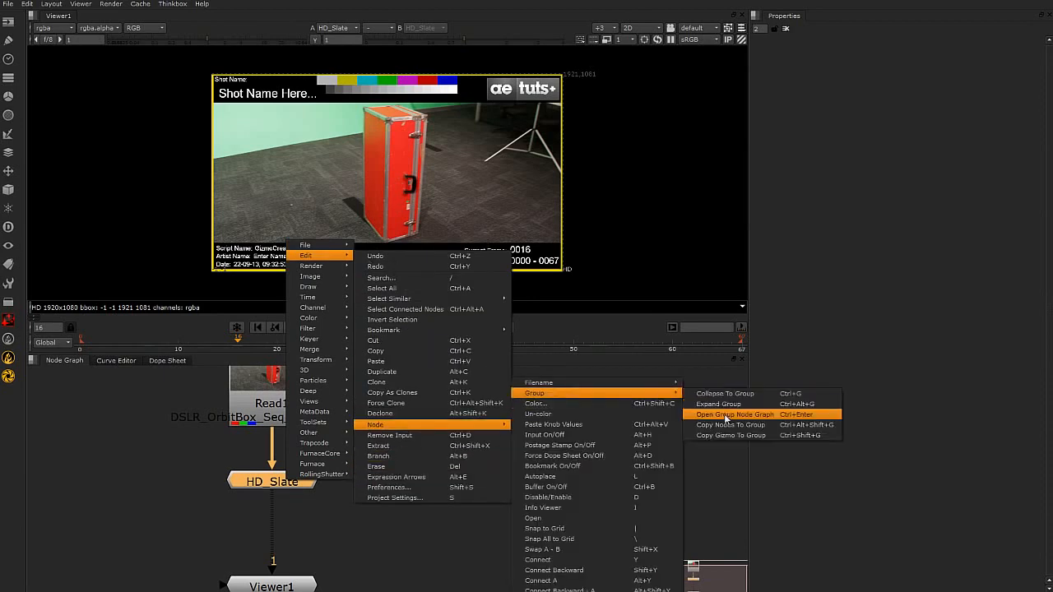
{"action": "left_click", "coordinate": [800, 416]}
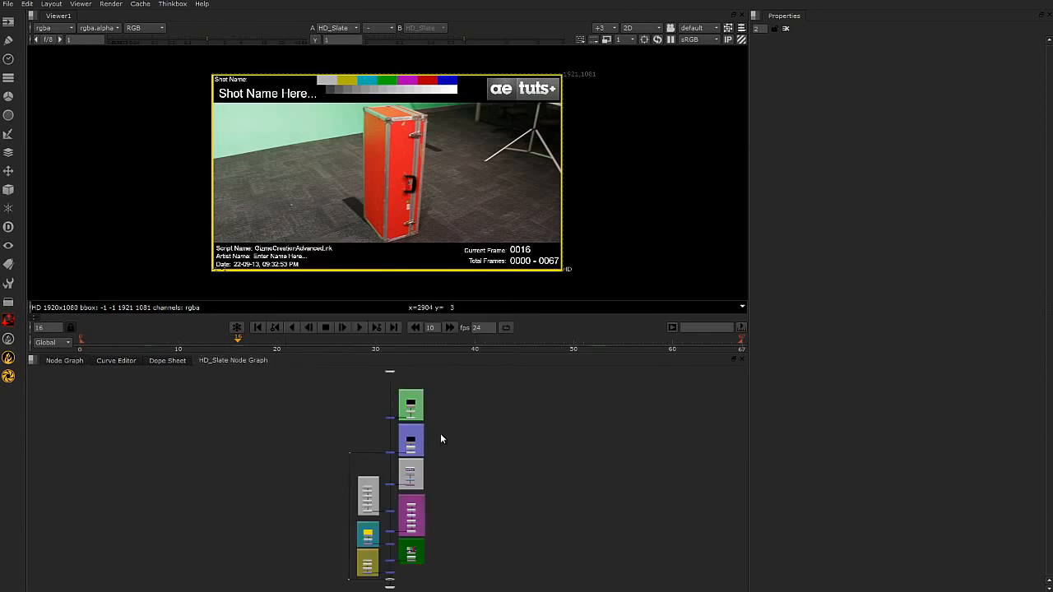
{"action": "left_click_drag", "start_coordinate": [218, 361], "coordinate": [222, 377]}
{"action": "scroll", "coordinate": [497, 474], "scroll_direction": "down", "scroll_amount": 3}
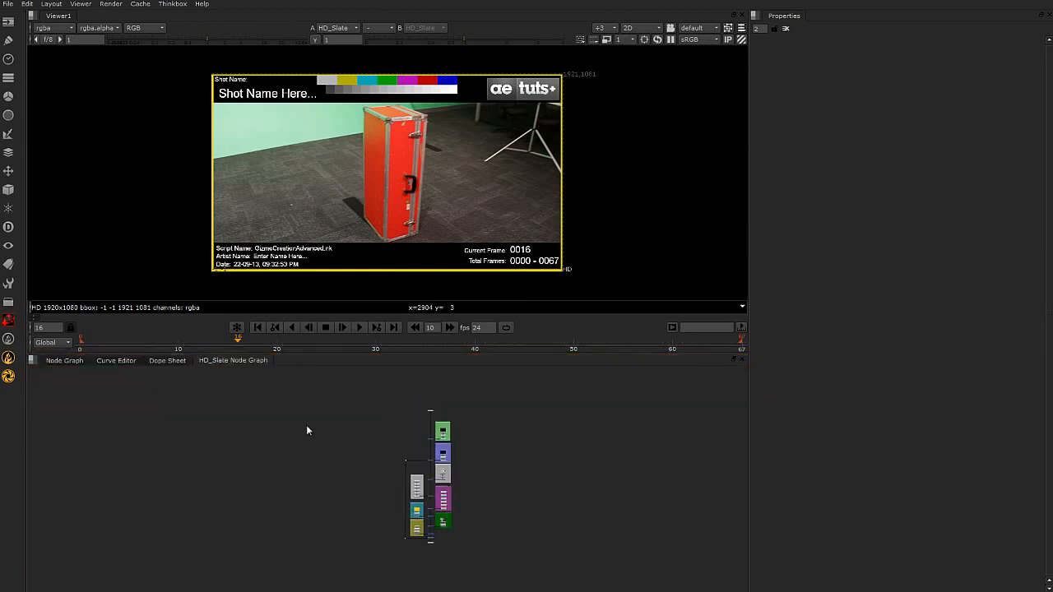
{"action": "scroll", "coordinate": [465, 394], "scroll_direction": "up", "scroll_amount": 5}
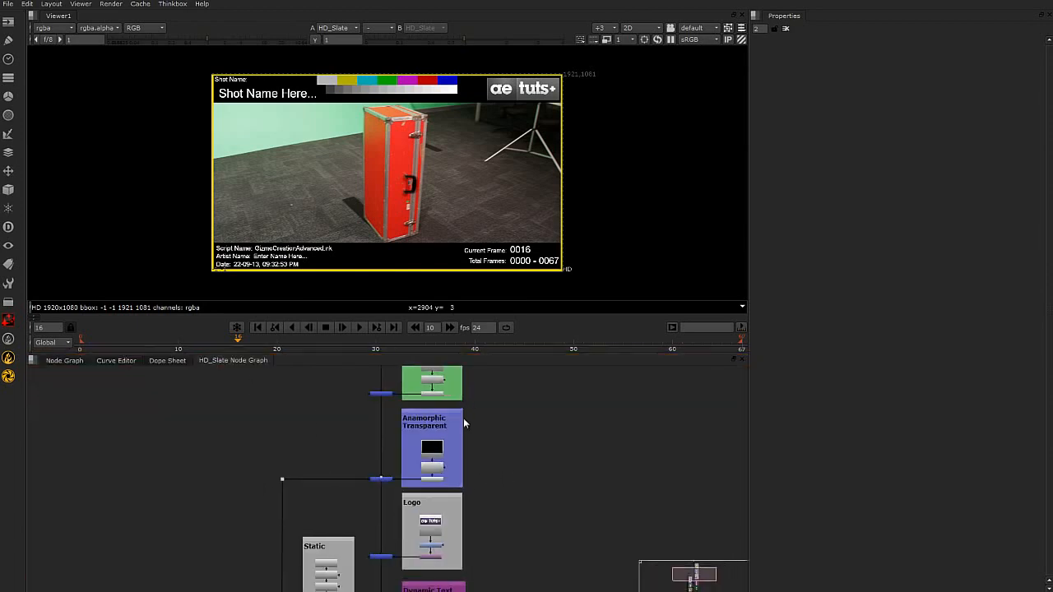
{"action": "scroll", "coordinate": [575, 467], "scroll_direction": "down", "scroll_amount": 4}
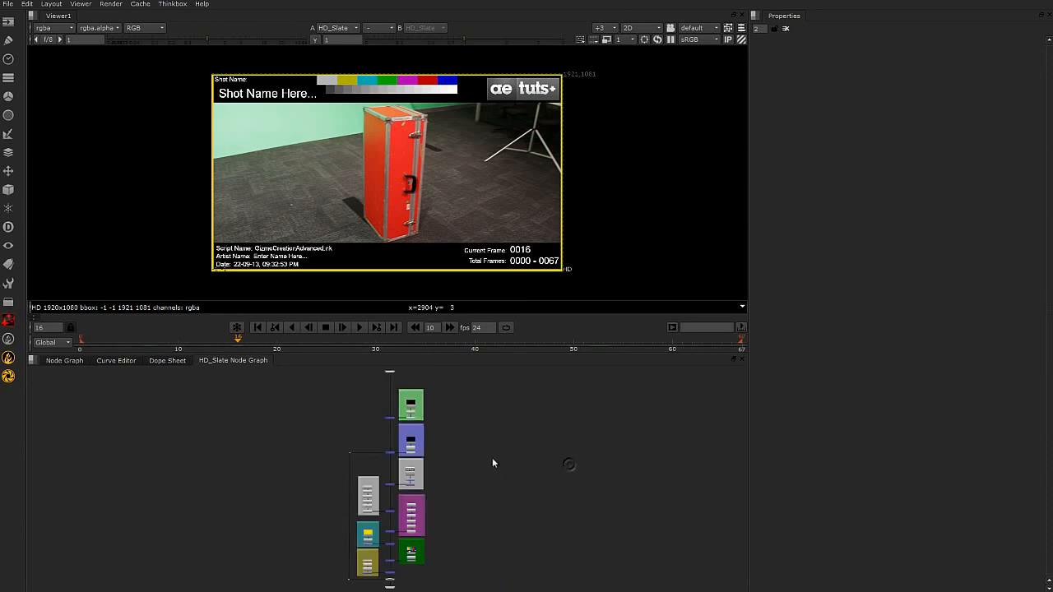
Examine the backdrop sections of HD_Slate's group in a maximised node graph, and restore the normal layout.
{"action": "key", "text": "space"}
{"action": "scroll", "coordinate": [455, 229], "scroll_direction": "up", "scroll_amount": 5}
{"action": "scroll", "coordinate": [498, 280], "scroll_direction": "up", "scroll_amount": 2}
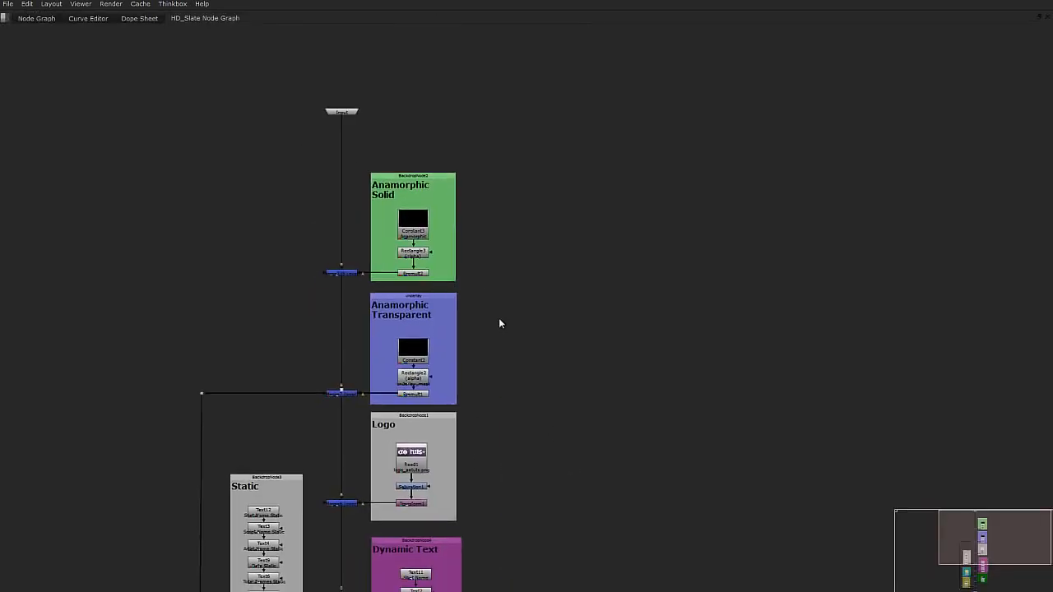
{"action": "scroll", "coordinate": [528, 352], "scroll_direction": "down", "scroll_amount": 3}
{"action": "scroll", "coordinate": [494, 140], "scroll_direction": "up", "scroll_amount": 3}
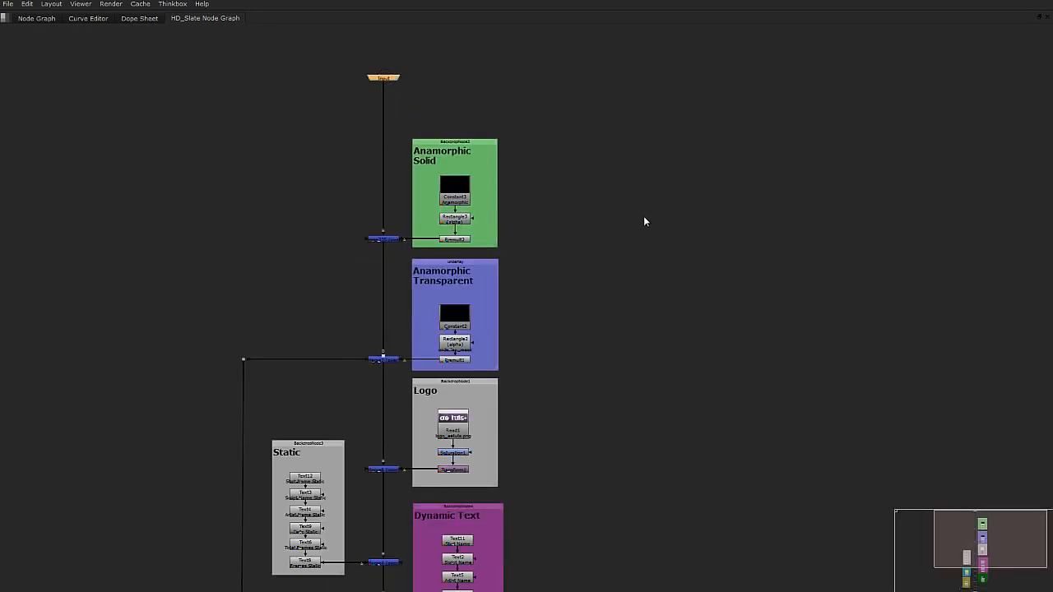
{"action": "key", "text": "space"}
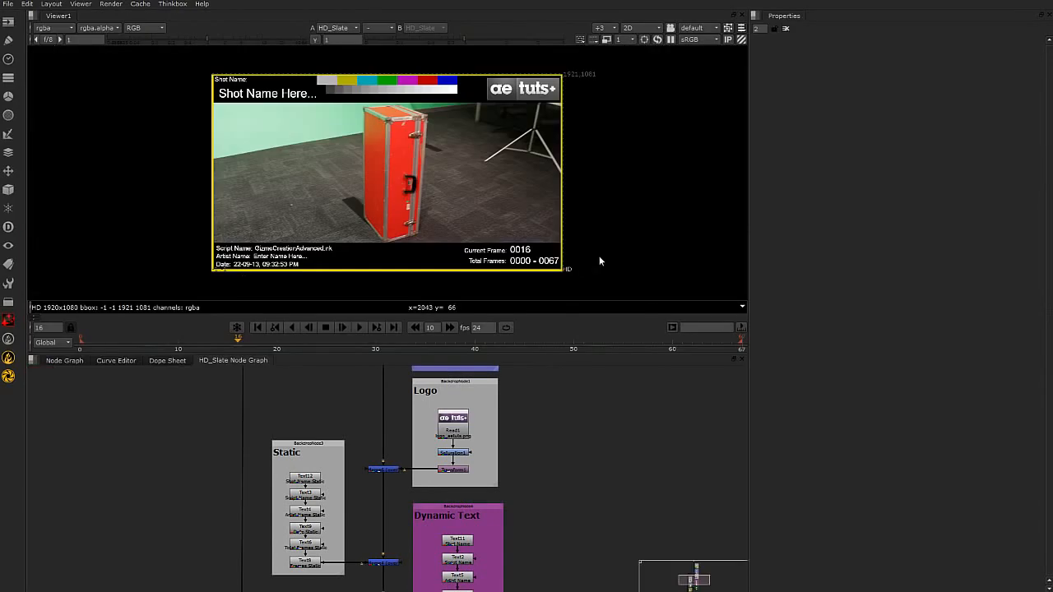
Dock the HD_Slate node graph beside Properties and widen that pane so the group's nodes show next to the viewer.
{"action": "left_click_drag", "start_coordinate": [196, 359], "coordinate": [795, 88]}
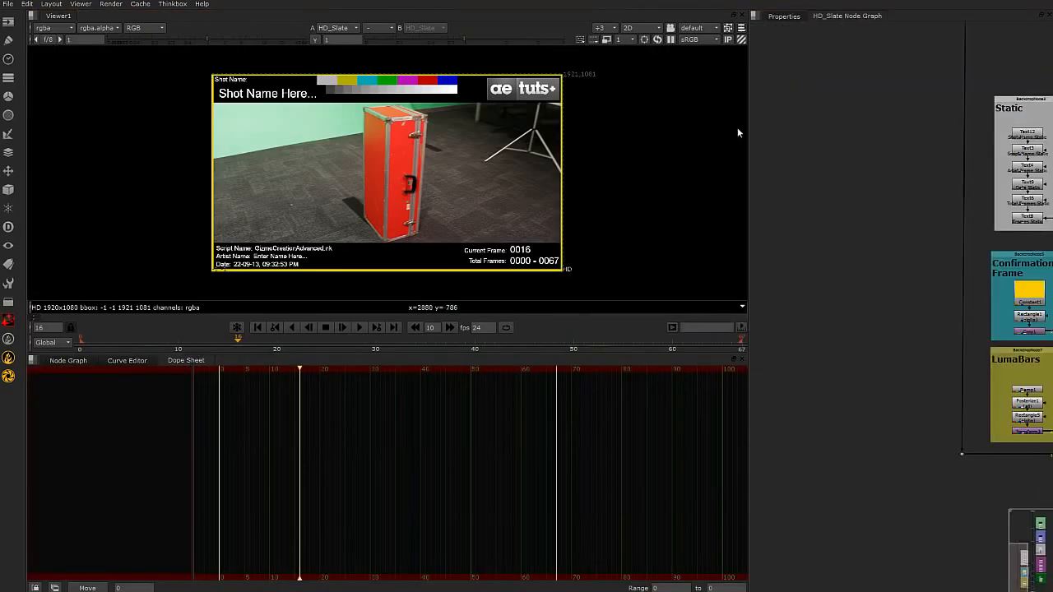
{"action": "left_click_drag", "start_coordinate": [748, 120], "coordinate": [606, 131]}
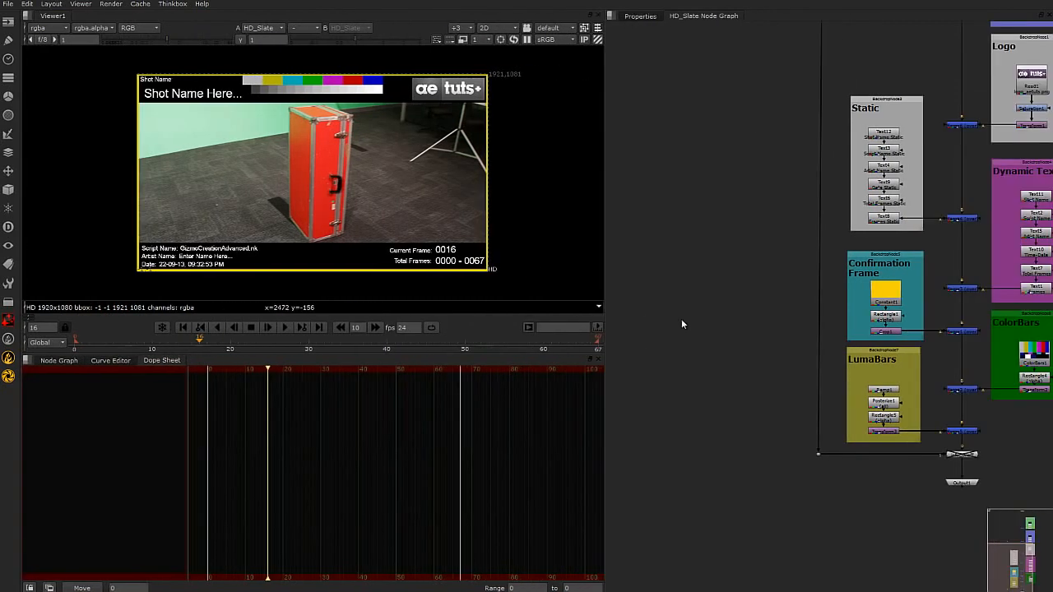
{"action": "middle_click_drag", "start_coordinate": [653, 220], "coordinate": [624, 414]}
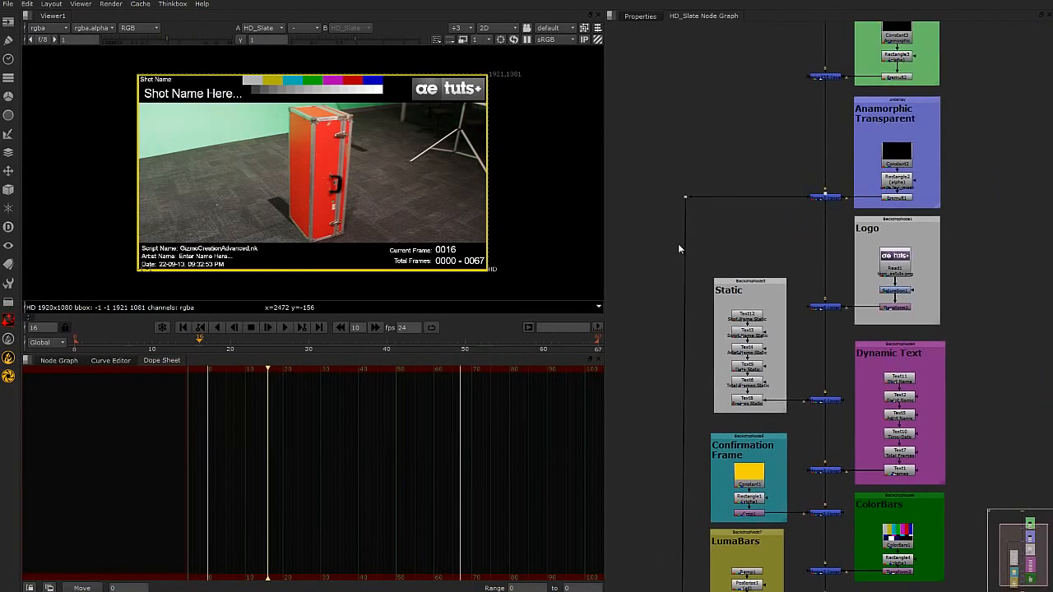
{"action": "middle_click_drag", "start_coordinate": [685, 175], "coordinate": [669, 342]}
{"action": "scroll", "coordinate": [819, 91], "scroll_direction": "up", "scroll_amount": 5}
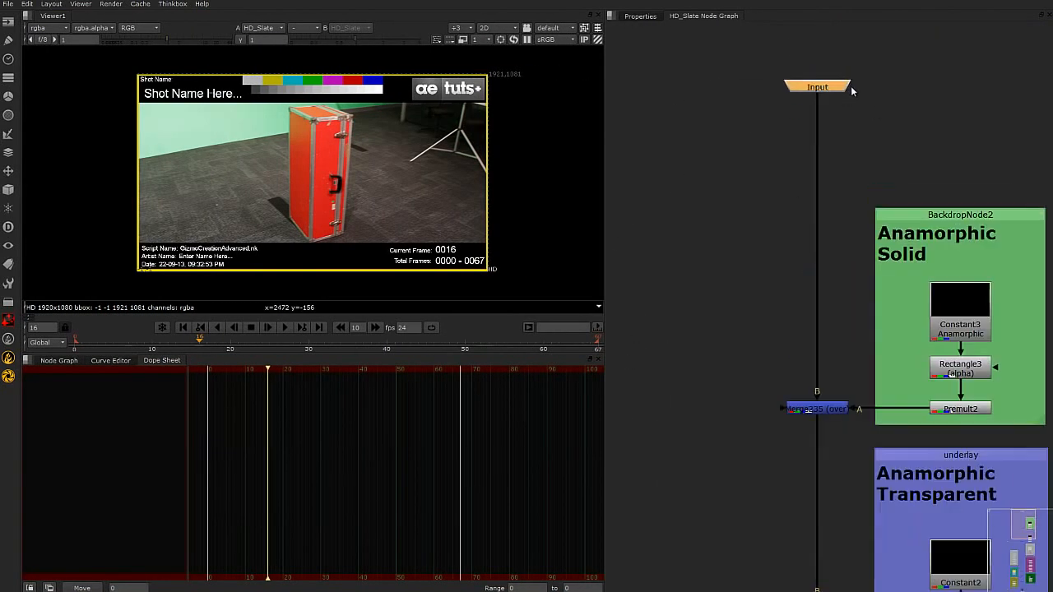
View the output of Merge235 at the Anamorphic Solid section and move Viewer1 clear of the main node chain.
{"action": "middle_click_drag", "start_coordinate": [816, 413], "coordinate": [748, 321]}
{"action": "left_click", "coordinate": [748, 316]}
{"action": "key", "text": "1"}
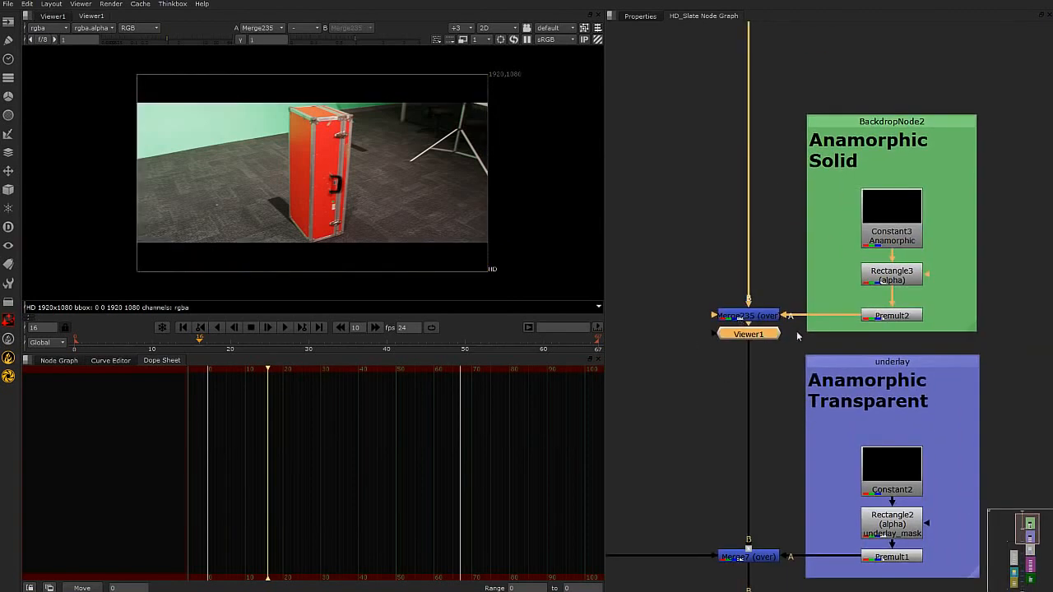
{"action": "key", "text": "ctrl+z"}
{"action": "key", "text": "ctrl+z"}
{"action": "left_click", "coordinate": [735, 315]}
{"action": "key", "text": "1"}
{"action": "left_click_drag", "start_coordinate": [748, 337], "coordinate": [636, 433]}
{"action": "left_click", "coordinate": [747, 319]}
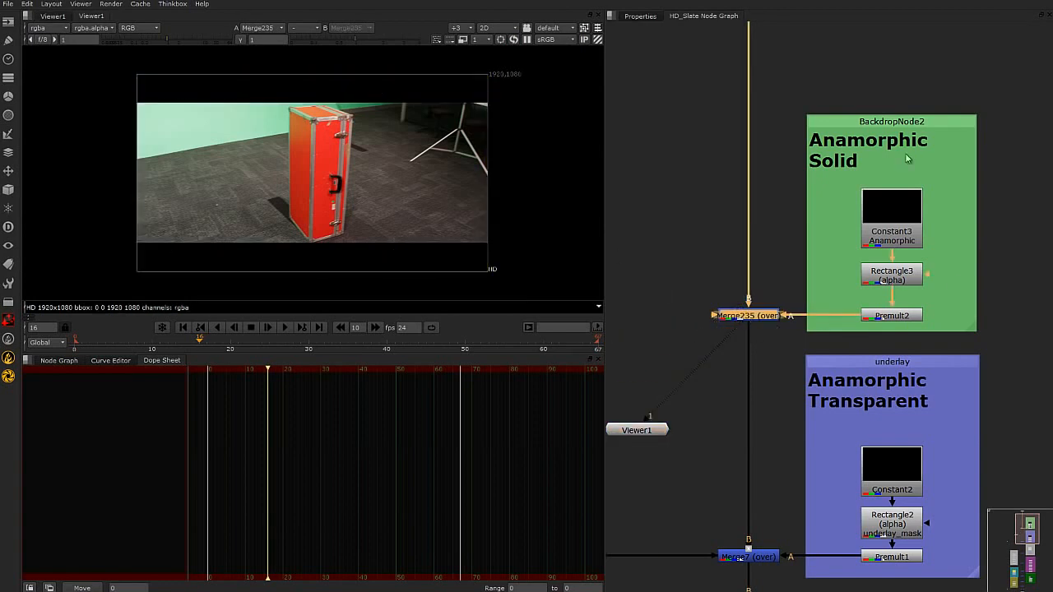
{"action": "left_click", "coordinate": [901, 318]}
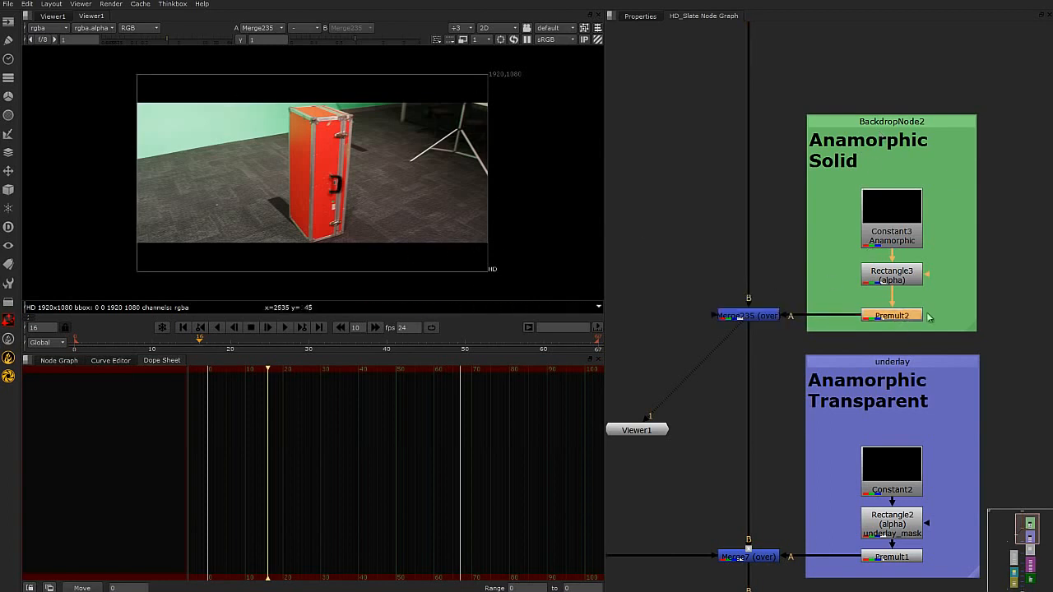
View the output of Merge7 at the Anamorphic Transparent section and disable Merge235 so the solid bars are bypassed.
{"action": "middle_click_drag", "start_coordinate": [775, 396], "coordinate": [808, 262]}
{"action": "left_click", "coordinate": [781, 424]}
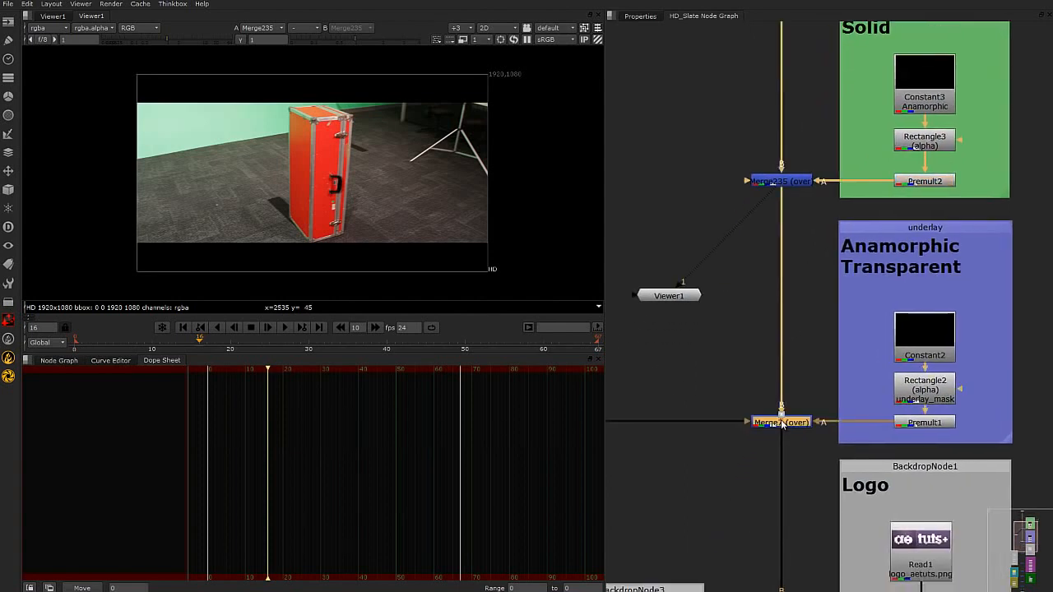
{"action": "key", "text": "1"}
{"action": "left_click", "coordinate": [803, 181]}
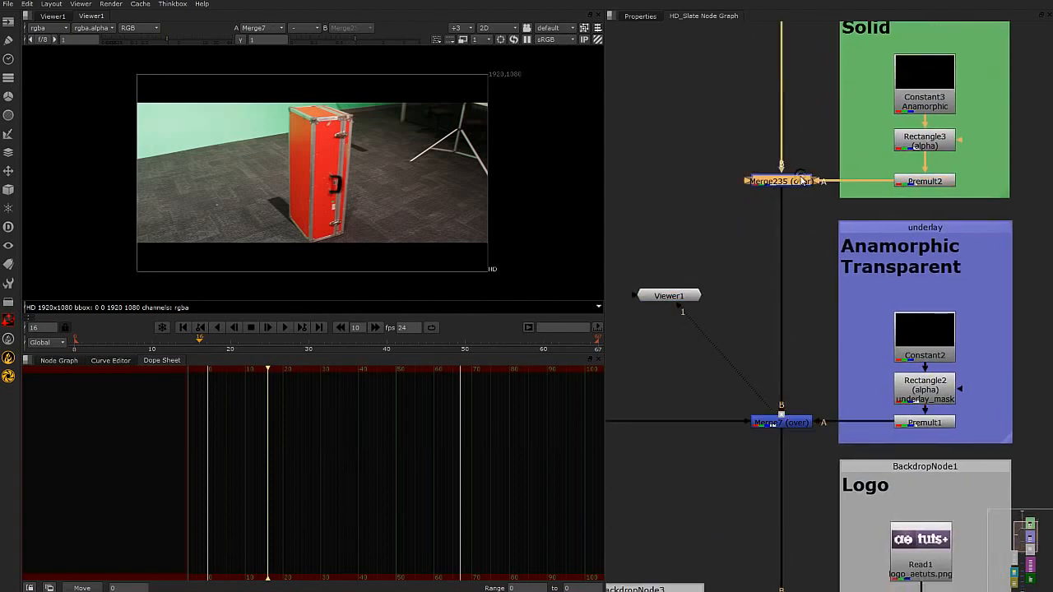
{"action": "key", "text": "d"}
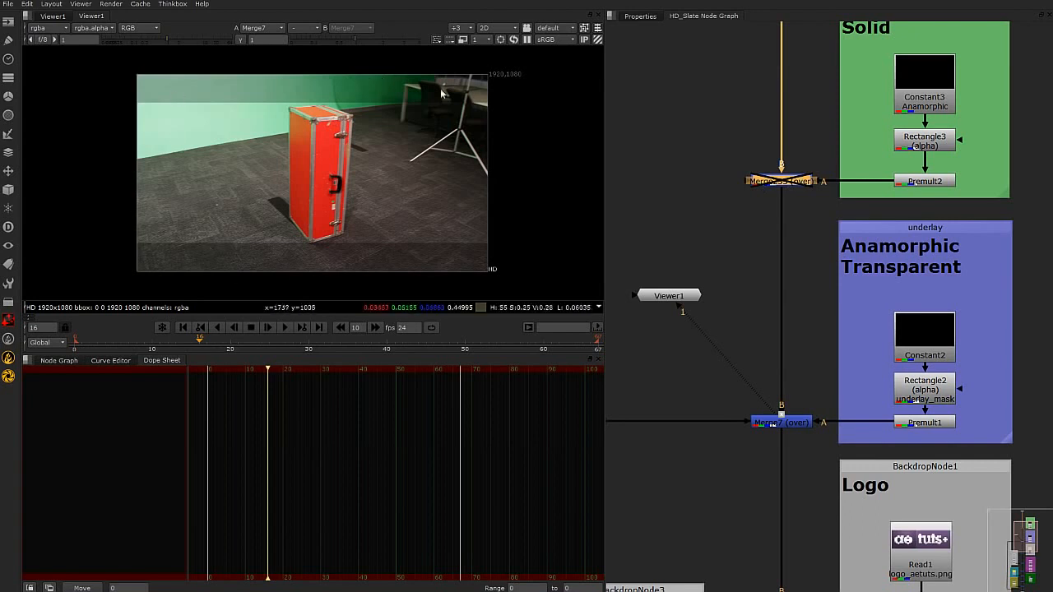
View the output of Merge6, which adds the Logo section to the slate.
{"action": "middle_click_drag", "start_coordinate": [744, 515], "coordinate": [856, 354]}
{"action": "scroll", "coordinate": [856, 354], "scroll_direction": "down", "scroll_amount": 3}
{"action": "middle_click_drag", "start_coordinate": [903, 451], "coordinate": [749, 380]}
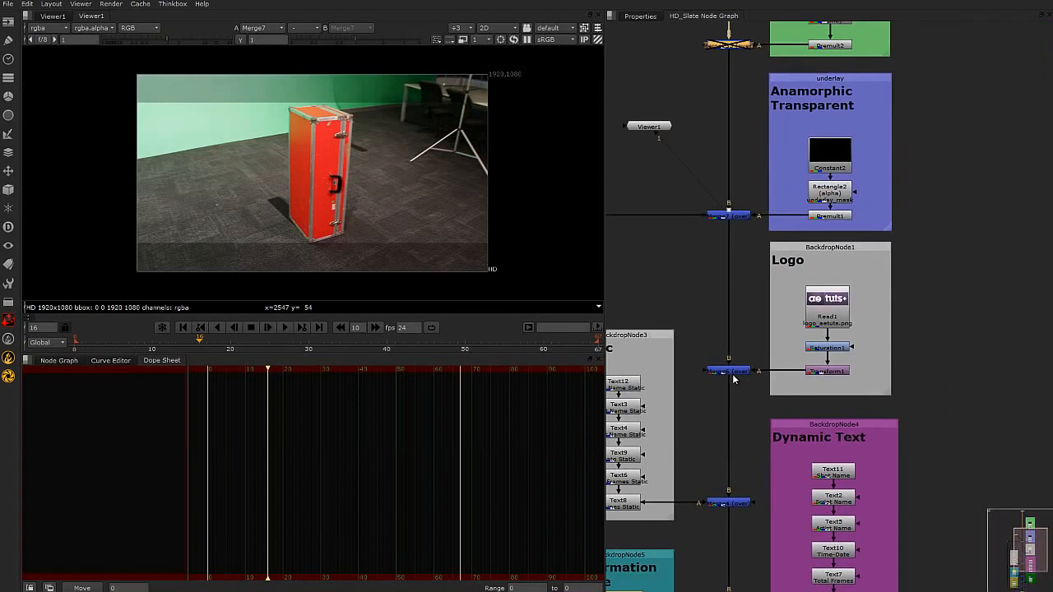
{"action": "left_click", "coordinate": [734, 371]}
{"action": "key", "text": "1"}
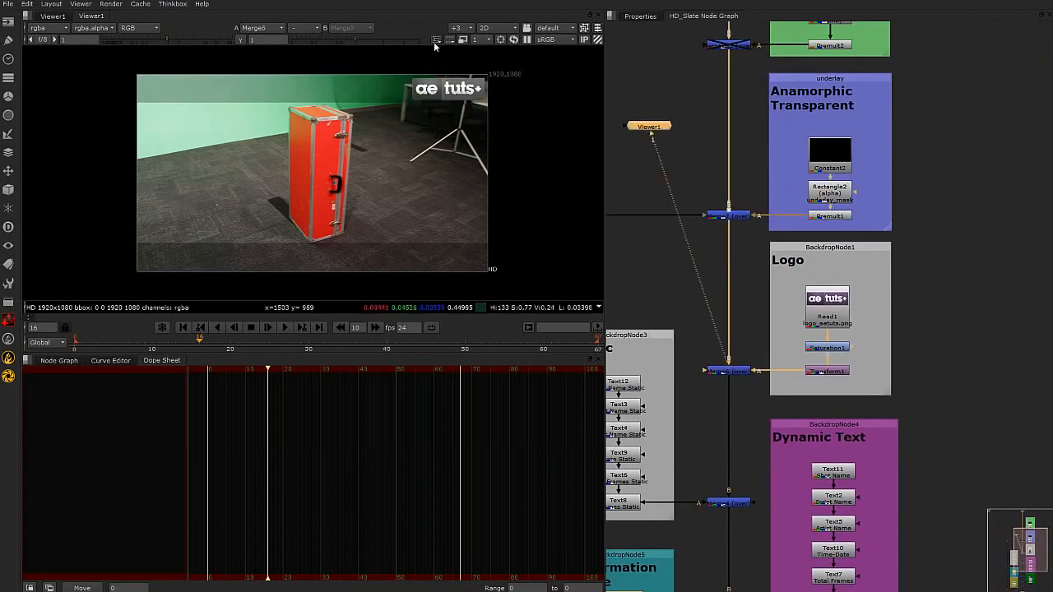
View the output of Merge4 for the Static section and examine the fixed labels up close in the viewer.
{"action": "middle_click_drag", "start_coordinate": [829, 332], "coordinate": [880, 282]}
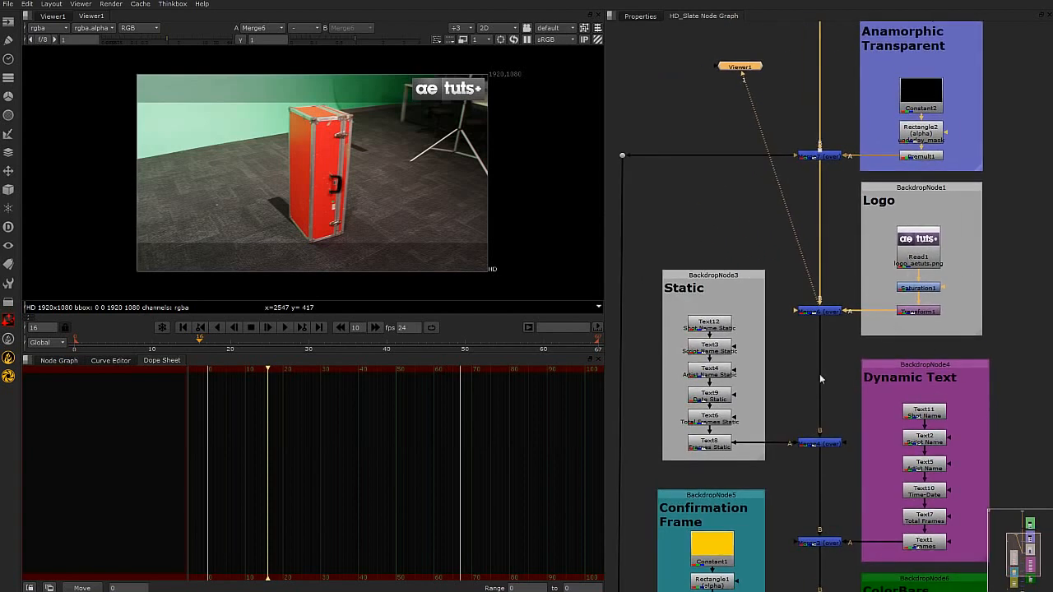
{"action": "middle_click_drag", "start_coordinate": [805, 470], "coordinate": [838, 395]}
{"action": "left_click", "coordinate": [848, 371]}
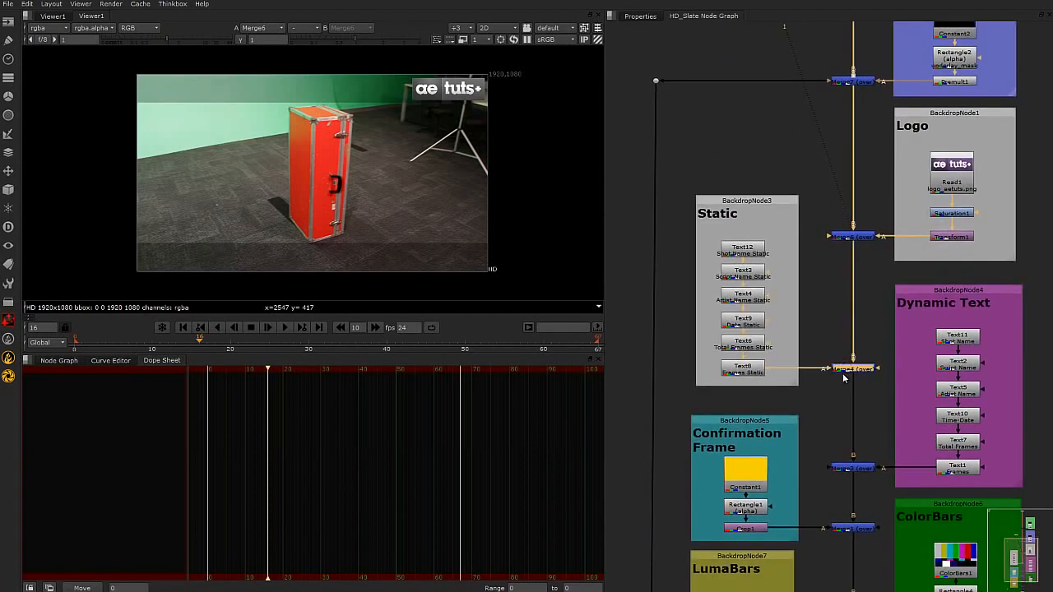
{"action": "key", "text": "1"}
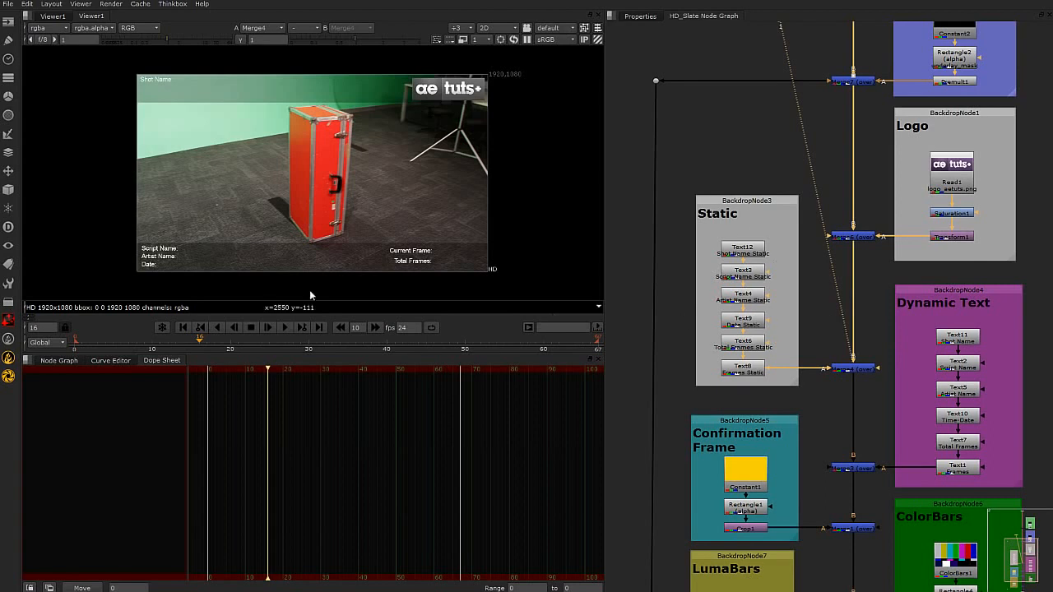
{"action": "scroll", "coordinate": [241, 289], "scroll_direction": "up", "scroll_amount": 2}
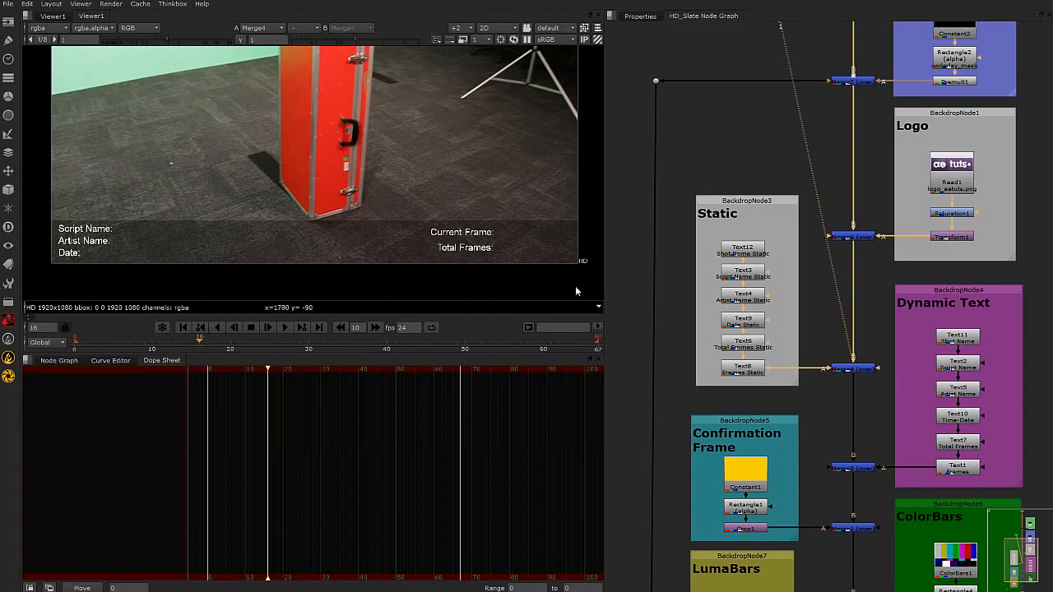
{"action": "scroll", "coordinate": [533, 250], "scroll_direction": "down", "scroll_amount": 1}
{"action": "middle_click_drag", "start_coordinate": [475, 181], "coordinate": [444, 222]}
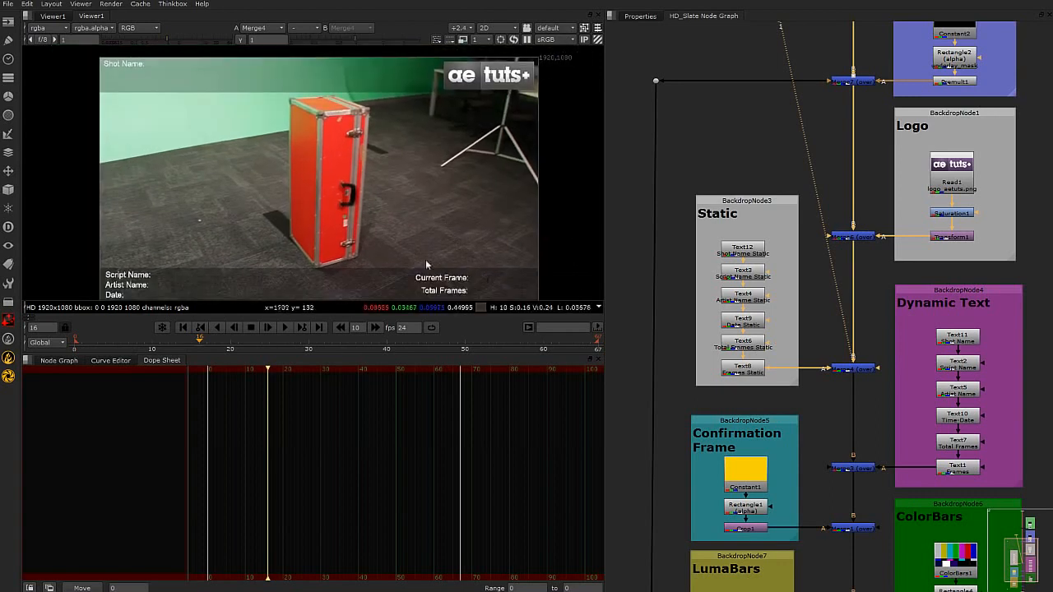
View the output of Merge3 and examine what the Dynamic Text section adds to the slate.
{"action": "middle_click_drag", "start_coordinate": [860, 411], "coordinate": [788, 372]}
{"action": "left_click", "coordinate": [794, 375]}
{"action": "key", "text": "1"}
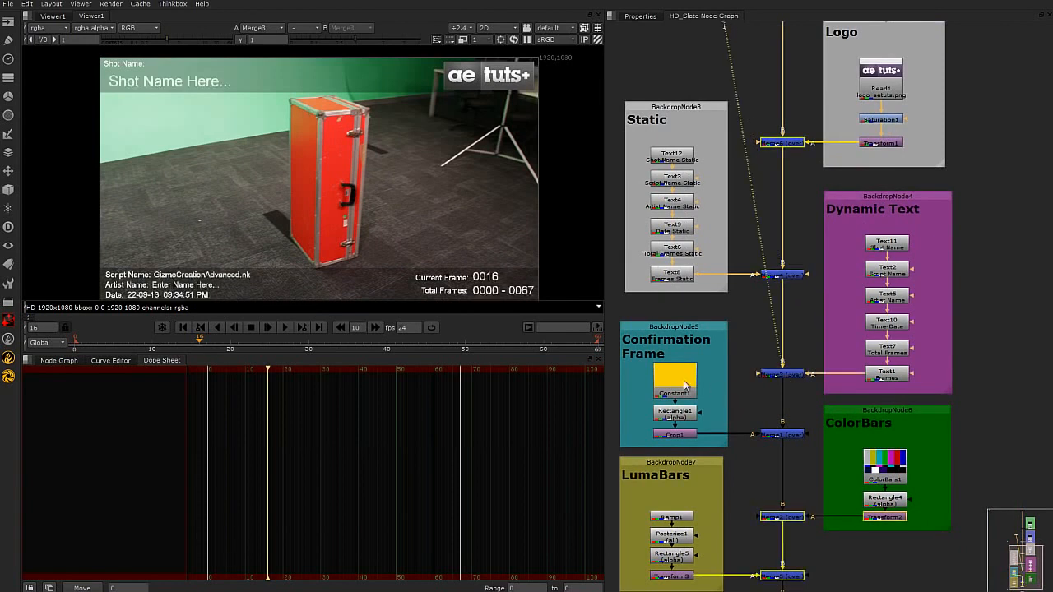
{"action": "scroll", "coordinate": [870, 286], "scroll_direction": "up", "scroll_amount": 1}
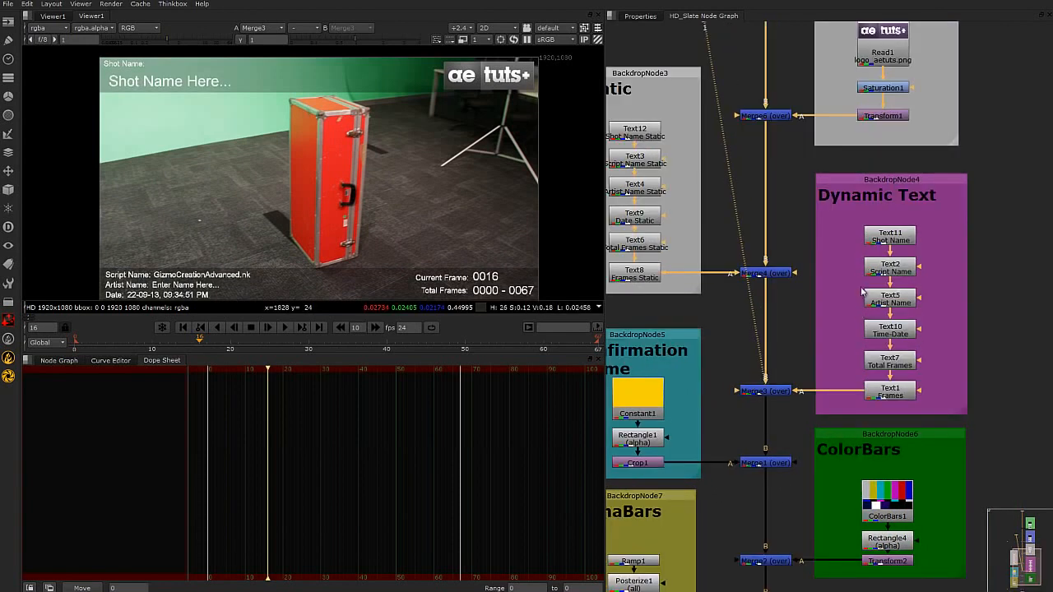
{"action": "middle_click_drag", "start_coordinate": [463, 255], "coordinate": [464, 251]}
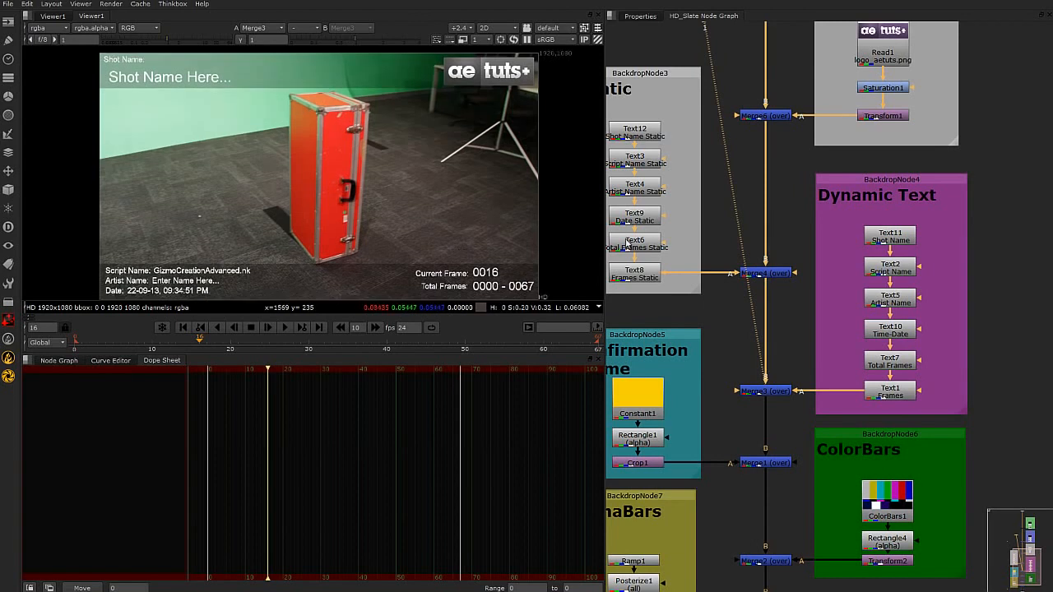
Open Text11's properties to examine the shot_name knob expression in its message, and compare it with Text12's static message.
{"action": "double_click", "coordinate": [897, 236]}
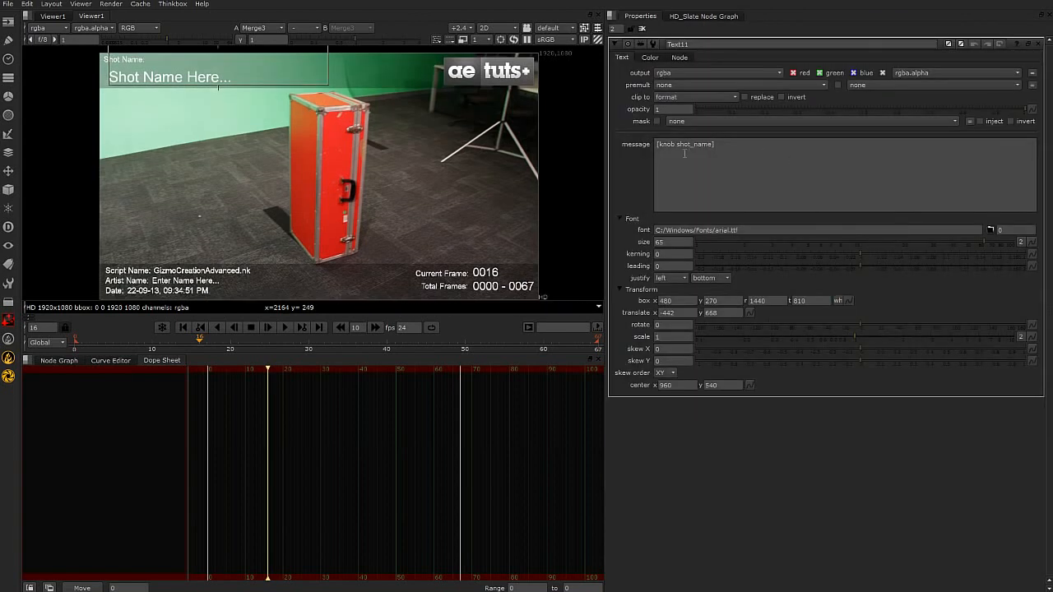
{"action": "left_click", "coordinate": [722, 145]}
{"action": "key", "text": "ctrl+a"}
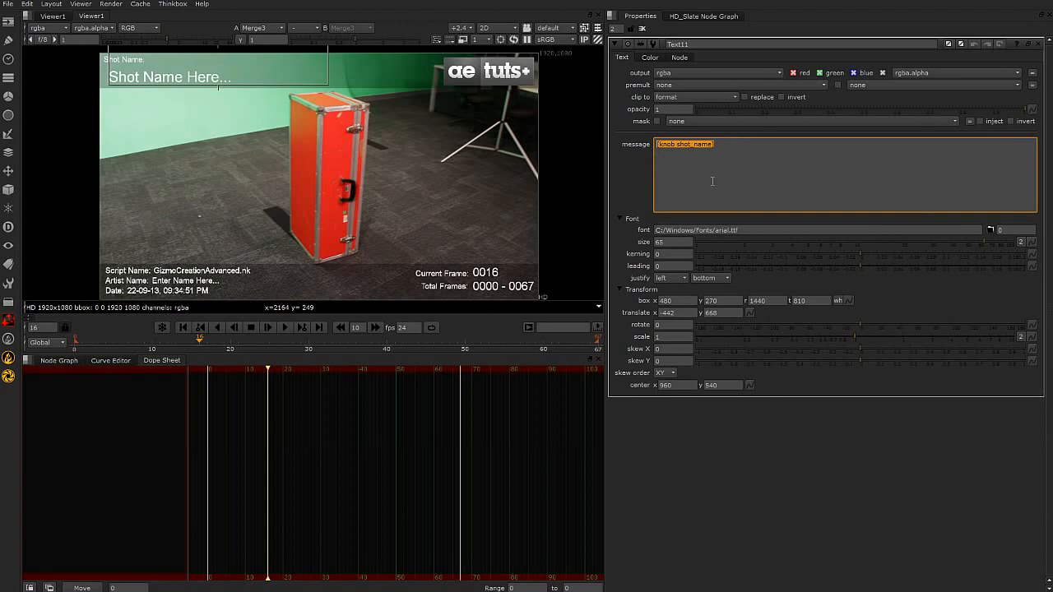
{"action": "left_click", "coordinate": [731, 152]}
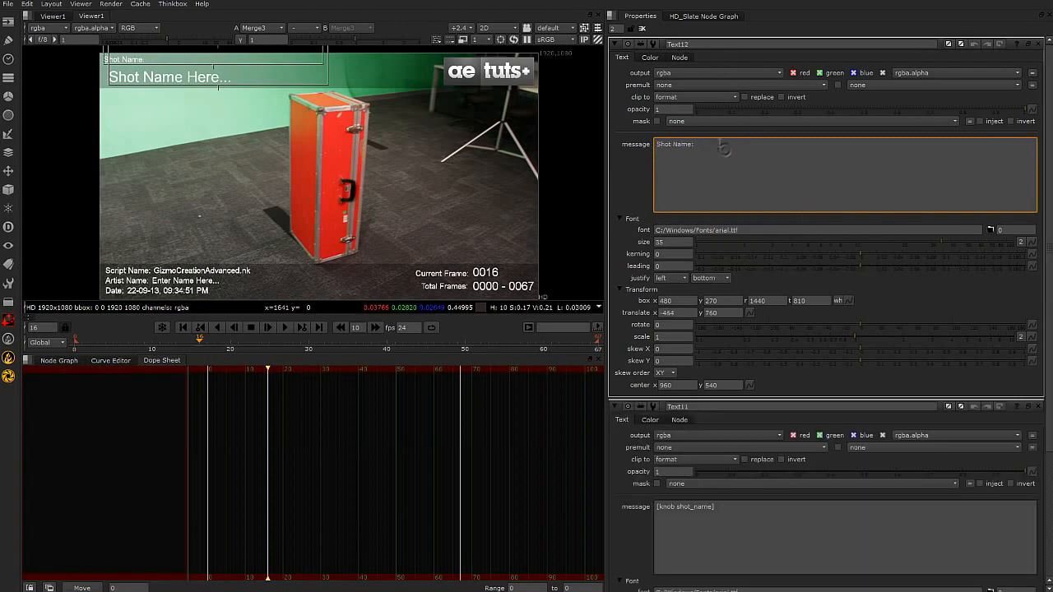
{"action": "left_click_drag", "start_coordinate": [719, 144], "coordinate": [641, 147]}
{"action": "left_click", "coordinate": [716, 153]}
{"action": "left_click_drag", "start_coordinate": [713, 145], "coordinate": [632, 144]}
{"action": "left_click", "coordinate": [737, 187]}
Return to the main node graph and open HD_Slate's properties to examine its Artist Name and Shot Name fields.
{"action": "left_click", "coordinate": [58, 361]}
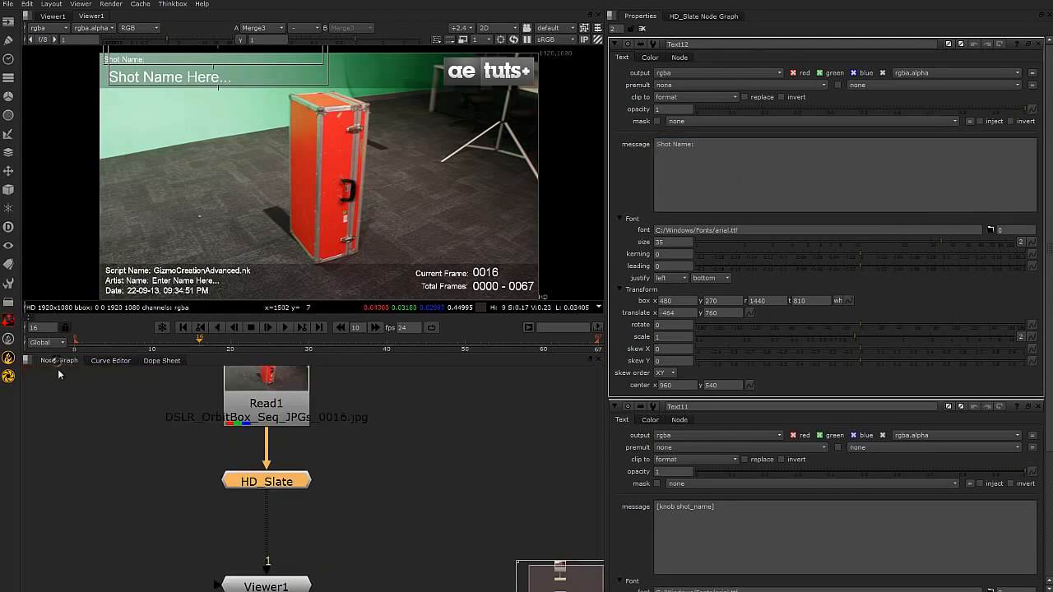
{"action": "double_click", "coordinate": [283, 481]}
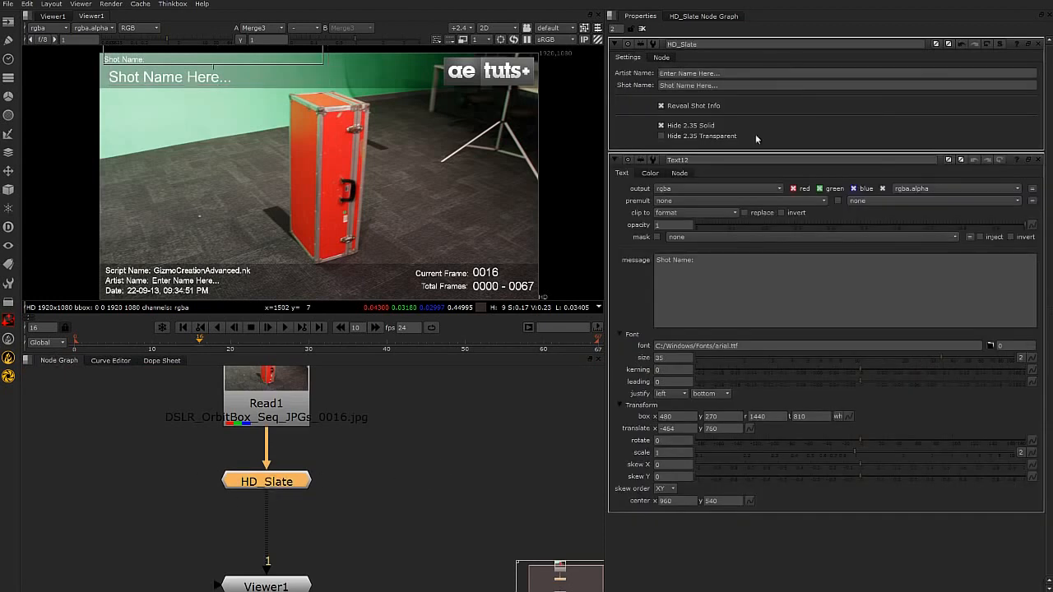
{"action": "left_click", "coordinate": [714, 73]}
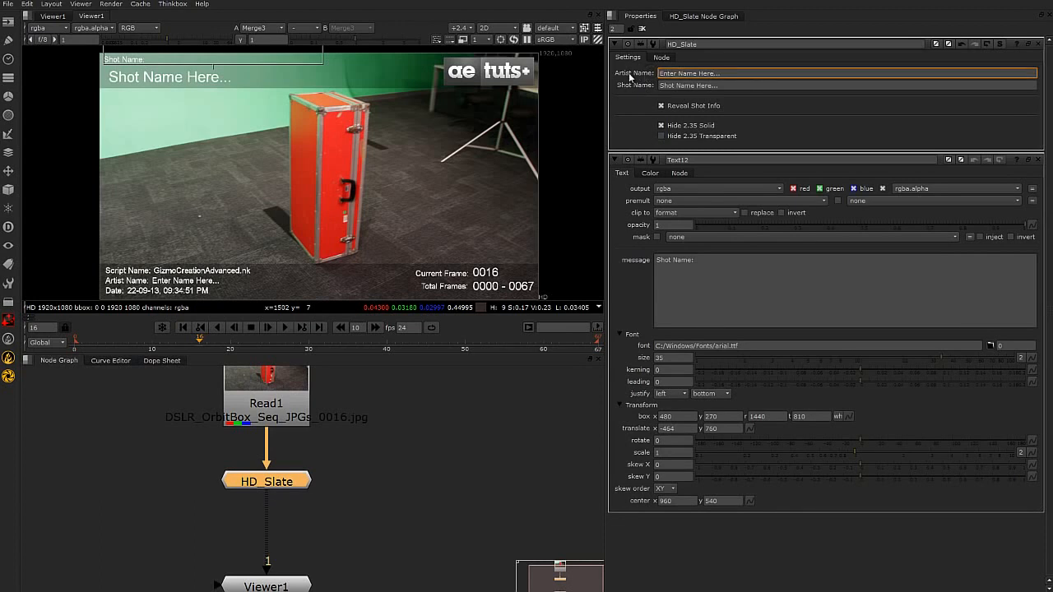
{"action": "left_click", "coordinate": [701, 85]}
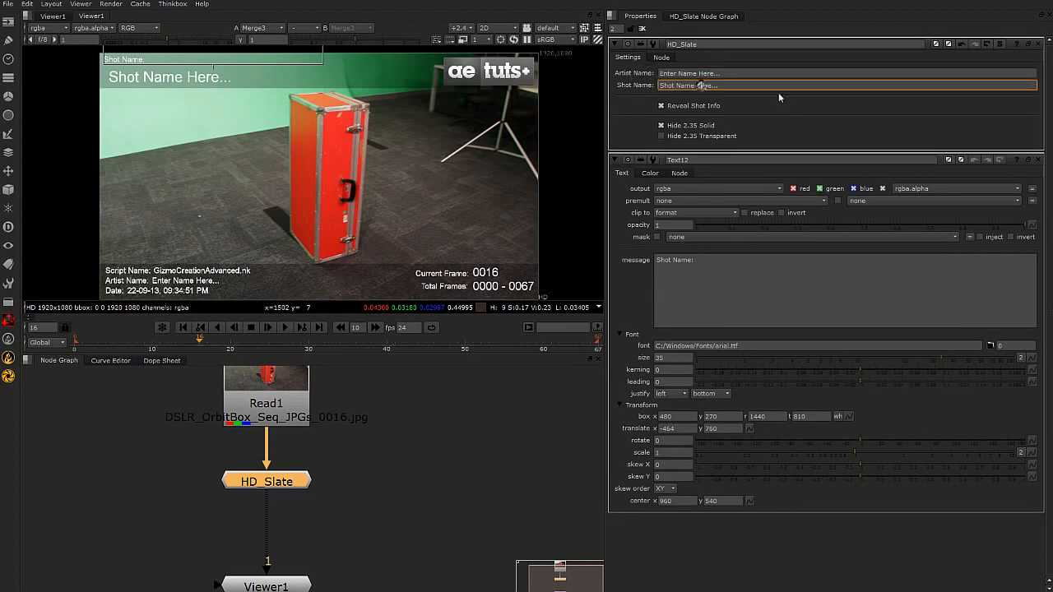
Open HD_Slate's user knob manager, inspect the name, label and tooltip of the shot_name knob, and cancel without changes.
{"action": "right_click", "coordinate": [870, 131]}
{"action": "left_click", "coordinate": [918, 140]}
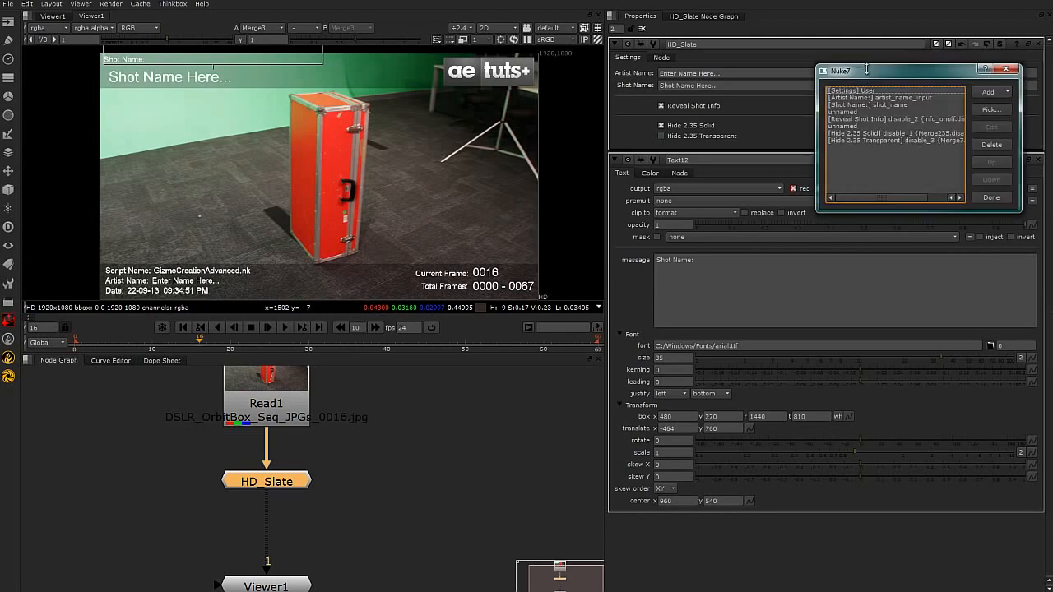
{"action": "left_click_drag", "start_coordinate": [876, 76], "coordinate": [574, 144]}
{"action": "left_click", "coordinate": [559, 177]}
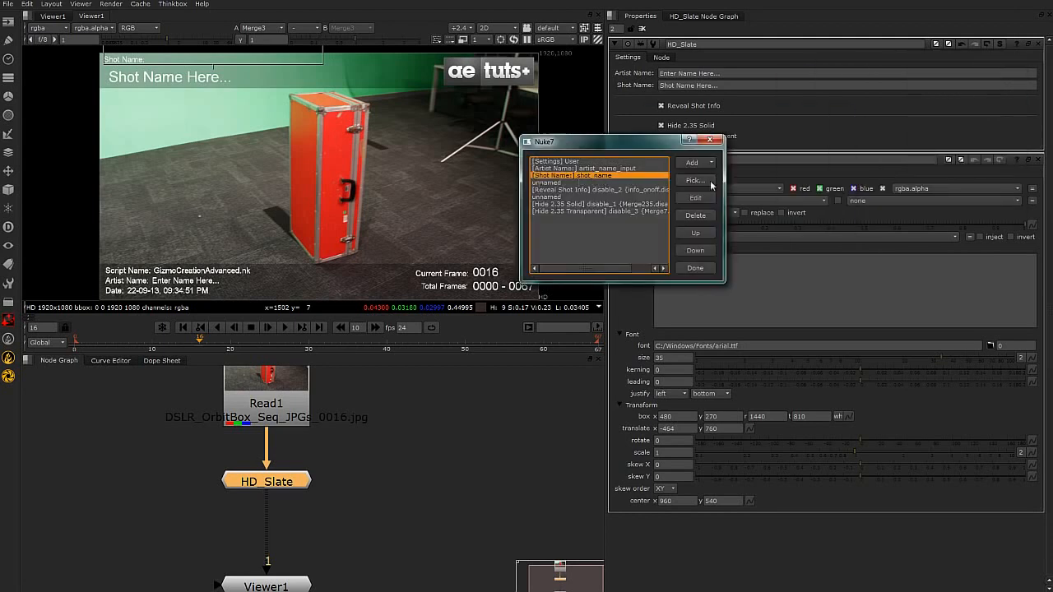
{"action": "left_click", "coordinate": [696, 197]}
{"action": "double_click", "coordinate": [678, 131]}
{"action": "left_click_drag", "start_coordinate": [627, 110], "coordinate": [605, 120]}
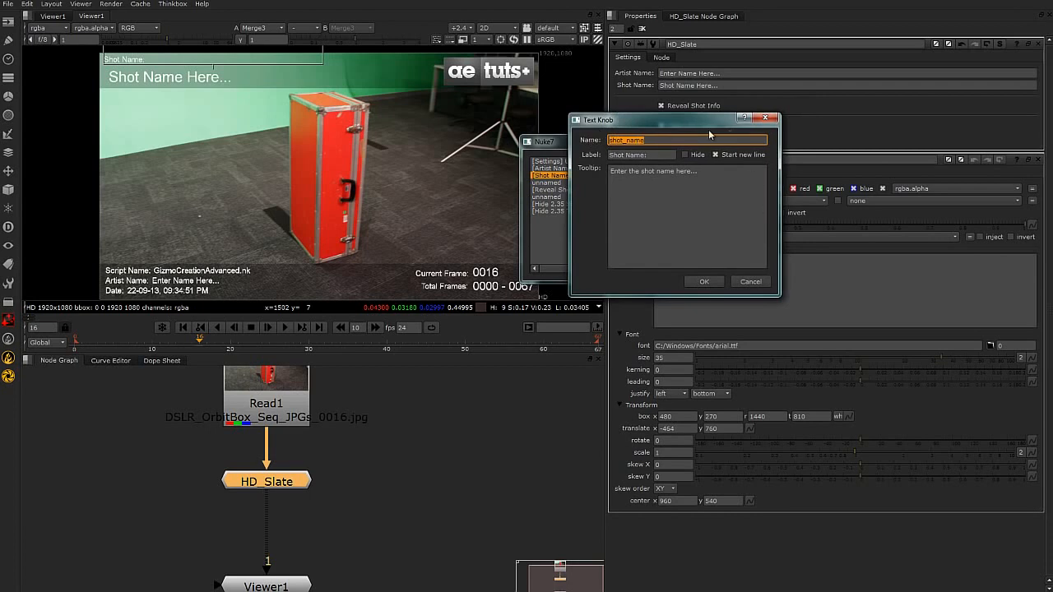
{"action": "left_click_drag", "start_coordinate": [700, 122], "coordinate": [436, 164]}
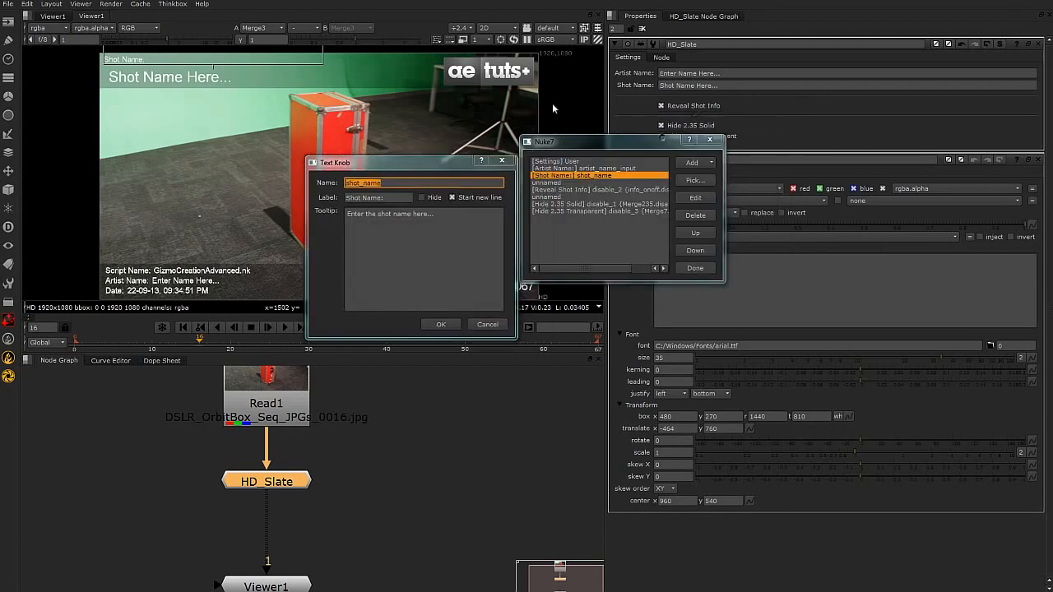
{"action": "left_click", "coordinate": [487, 324]}
{"action": "left_click_drag", "start_coordinate": [648, 143], "coordinate": [389, 155]}
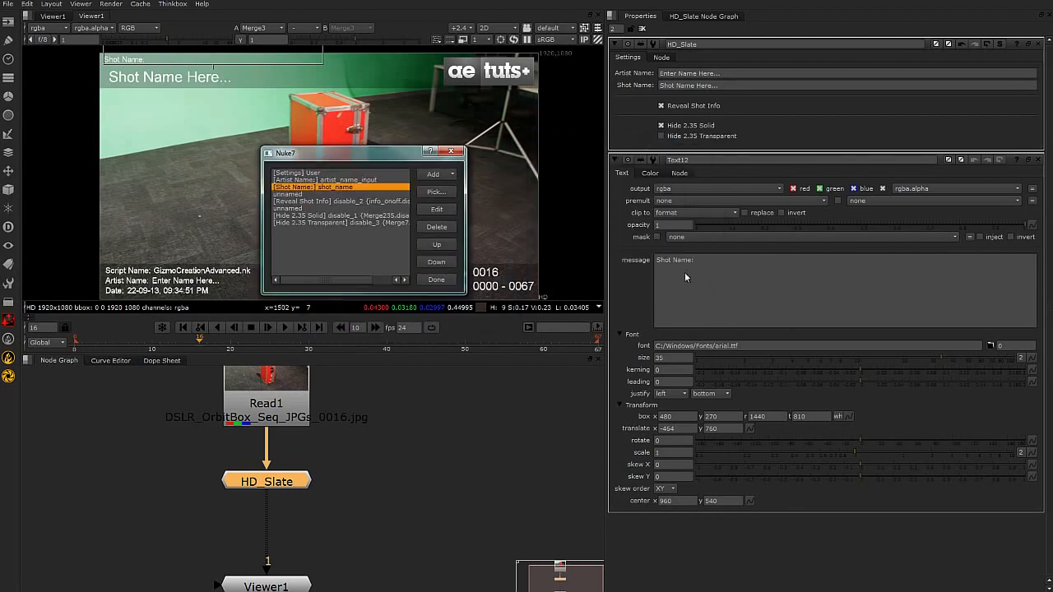
Reopen Text11's properties inside the HD_Slate group and match its shot_name knob expression to HD_Slate's Shot Name field, finally closing Text11's properties.
{"action": "left_click", "coordinate": [452, 152]}
{"action": "left_click", "coordinate": [715, 17]}
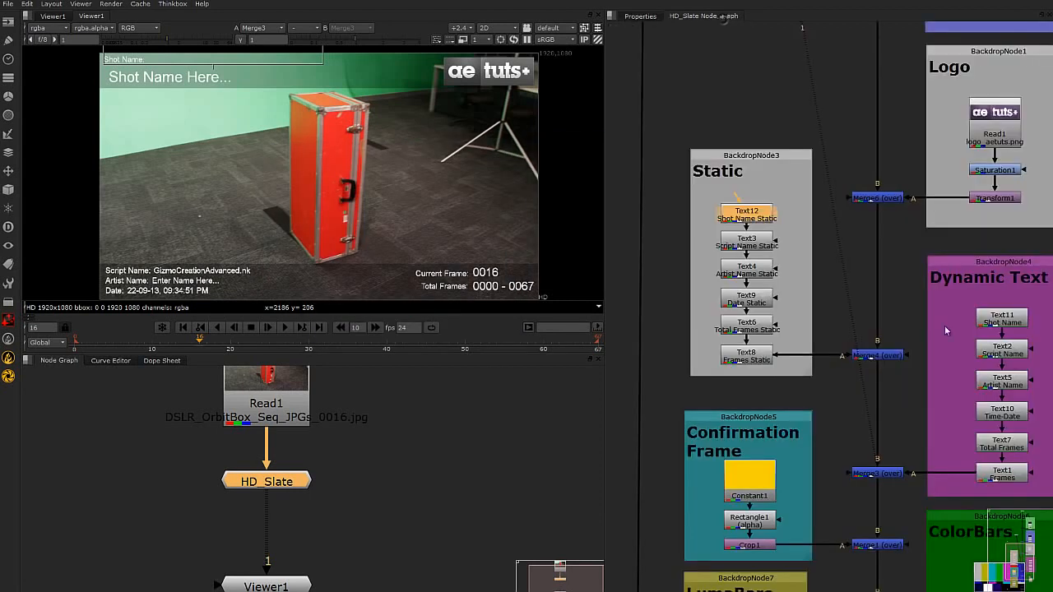
{"action": "double_click", "coordinate": [1011, 321]}
{"action": "left_click", "coordinate": [722, 152]}
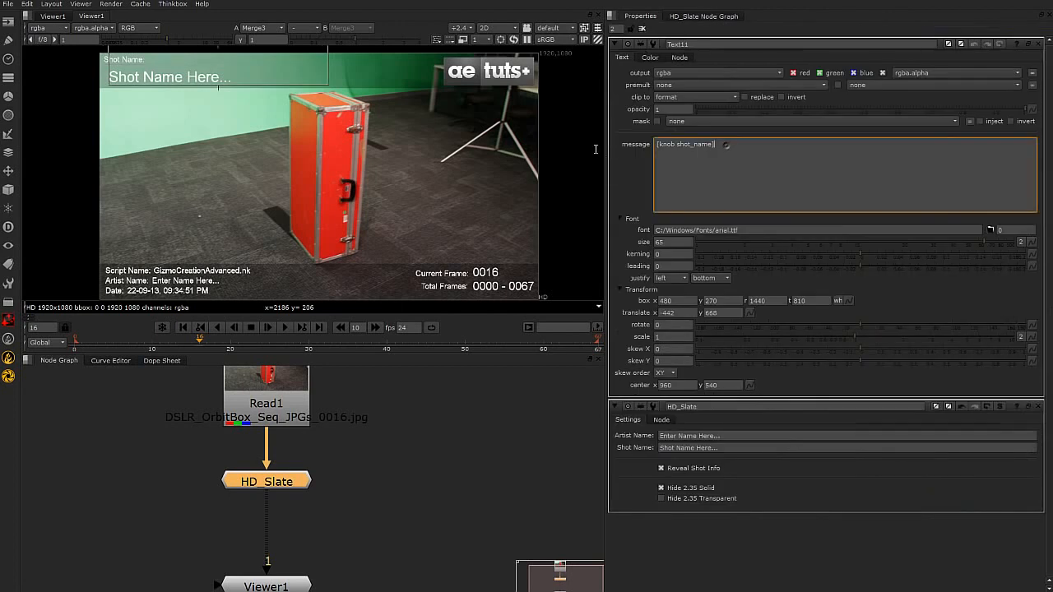
{"action": "double_click", "coordinate": [268, 482]}
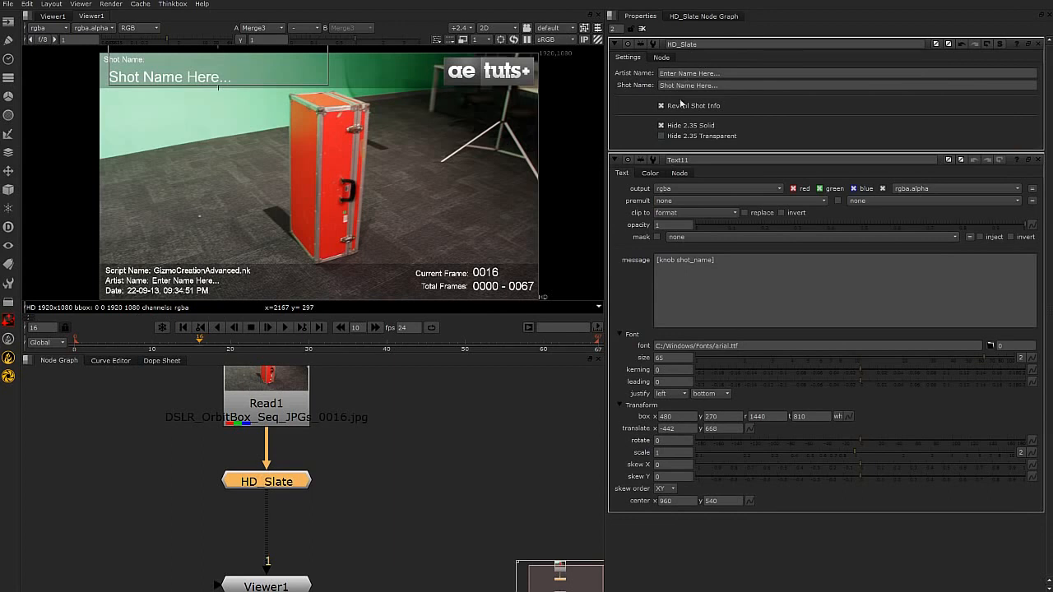
{"action": "left_click", "coordinate": [724, 87]}
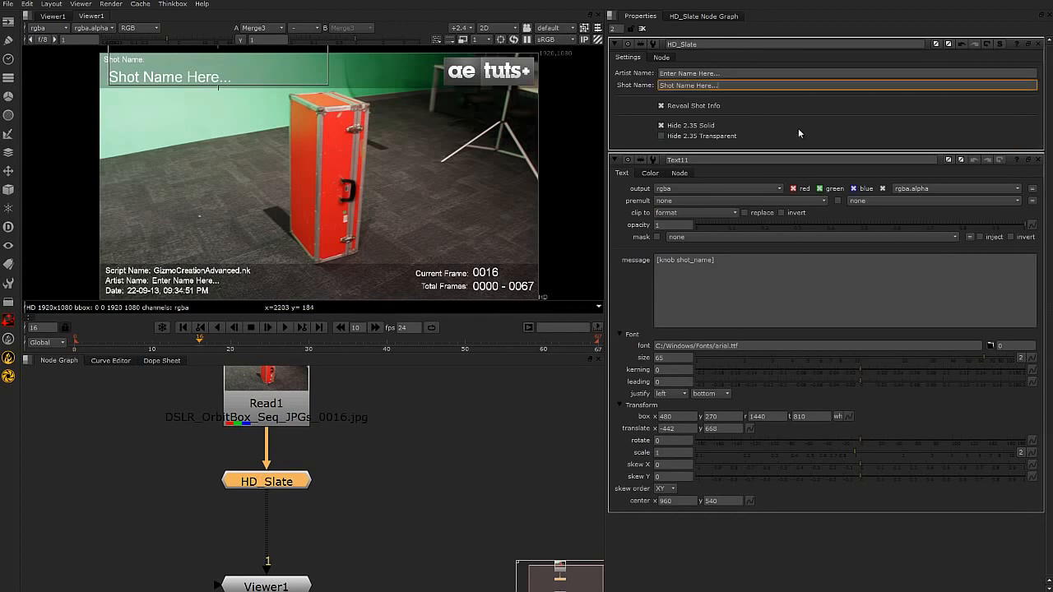
{"action": "left_click", "coordinate": [1038, 159]}
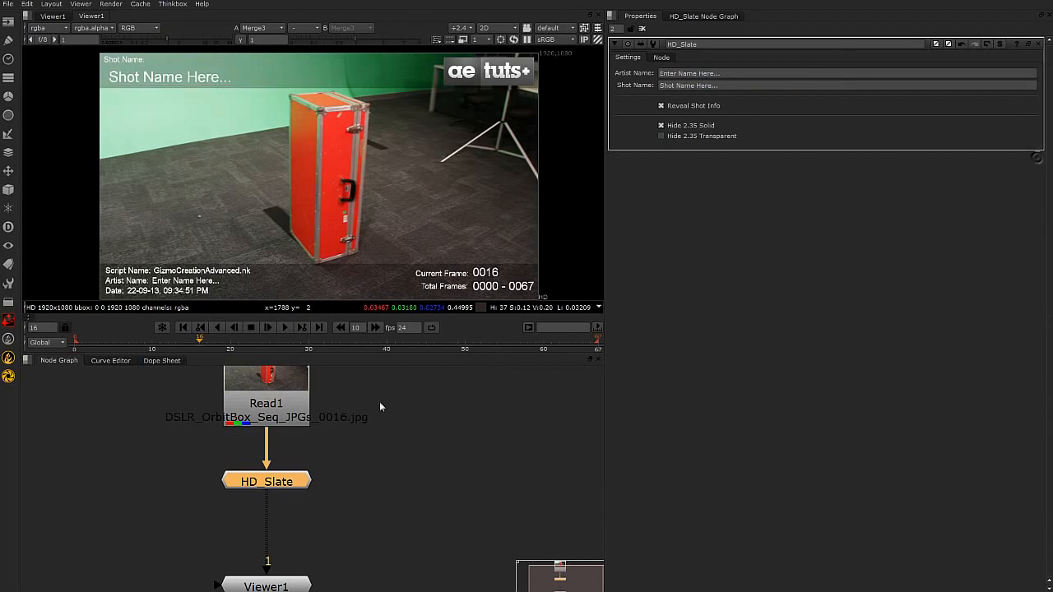
Enter an artist's name in HD_Slate's Artist Name field and set the Shot Name to A007.
{"action": "triple_click", "coordinate": [735, 75]}
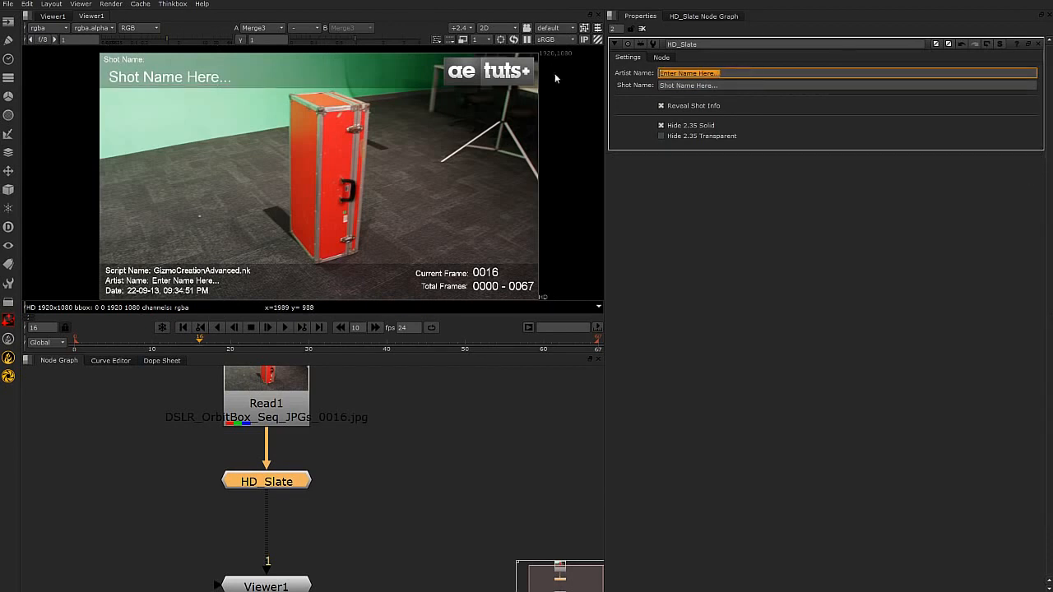
{"action": "type", "text": "james bond"}
{"action": "key", "text": "Tab"}
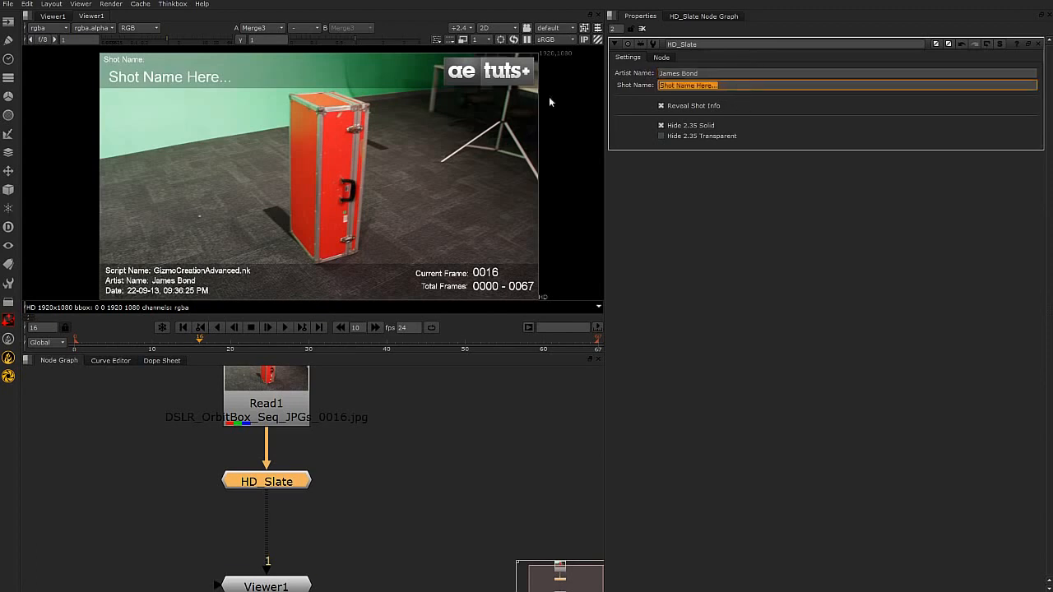
{"action": "type", "text": "A007"}
{"action": "left_click", "coordinate": [716, 75]}
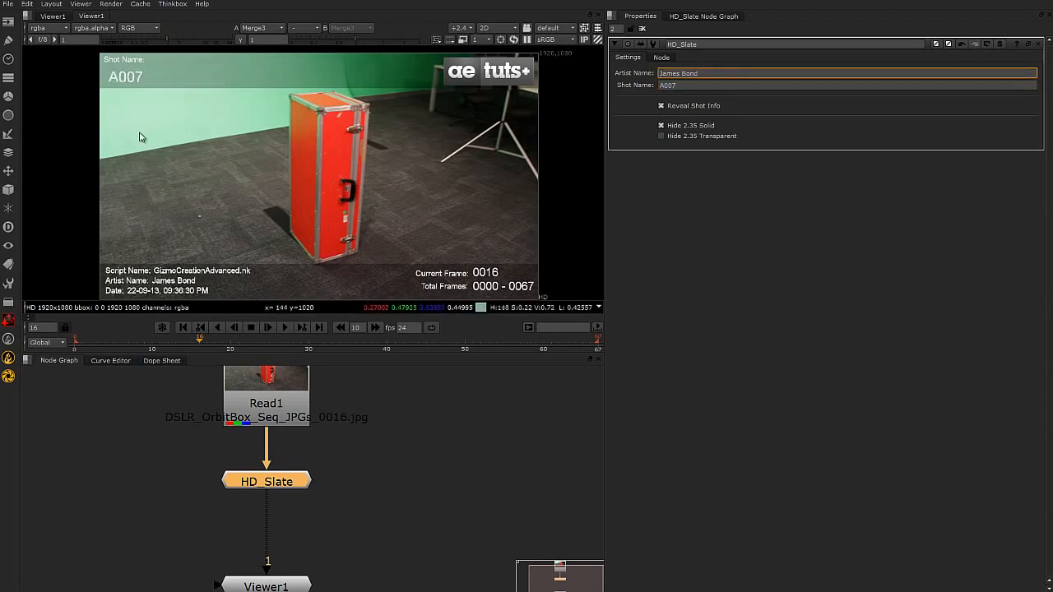
Switch Hide 2.35 Solid and Reveal Shot Info off and back on, and enable Hide 2.35 Transparent on HD_Slate.
{"action": "left_click_drag", "start_coordinate": [477, 357], "coordinate": [477, 407]}
{"action": "middle_click_drag", "start_coordinate": [419, 231], "coordinate": [403, 211]}
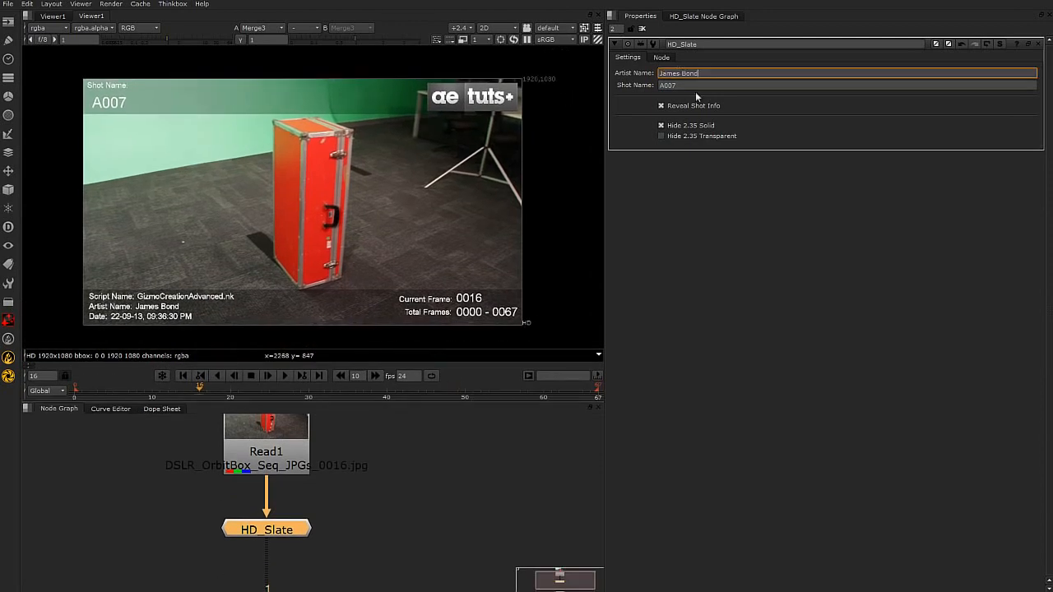
{"action": "left_click", "coordinate": [661, 126]}
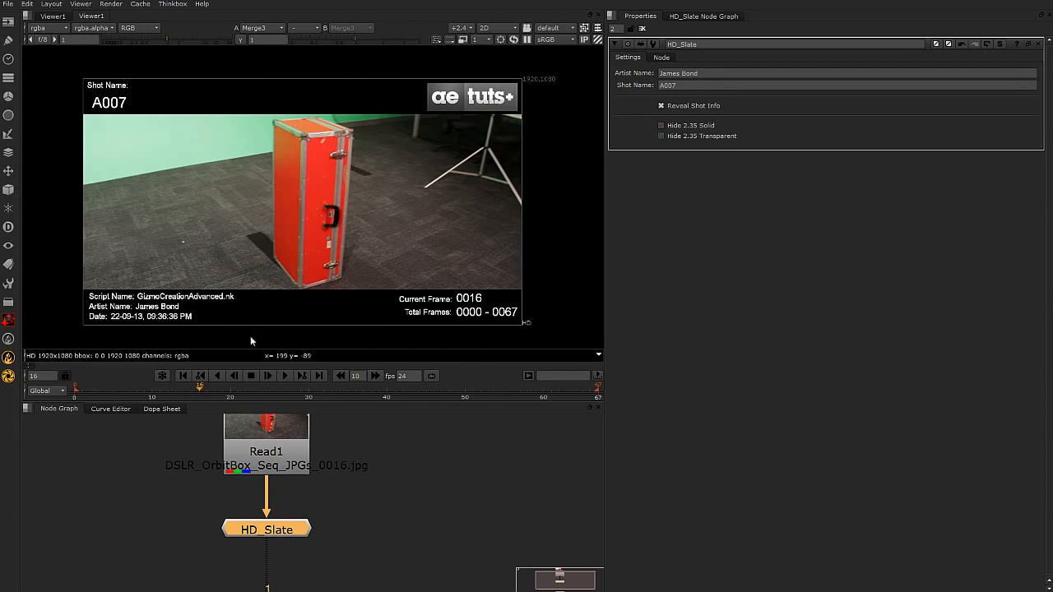
{"action": "left_click", "coordinate": [660, 125]}
{"action": "left_click", "coordinate": [661, 136]}
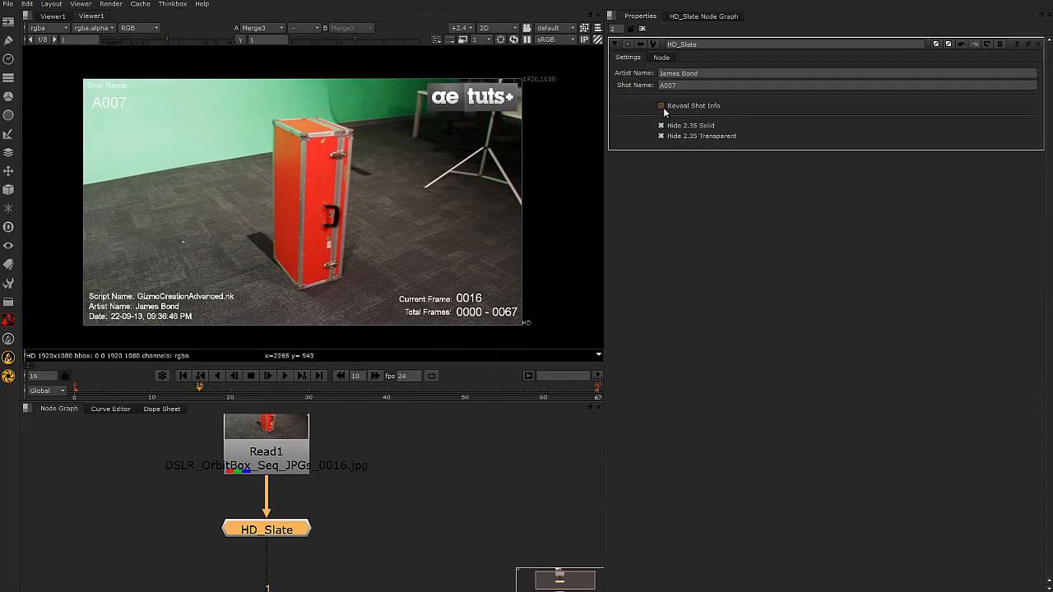
{"action": "left_click", "coordinate": [662, 107]}
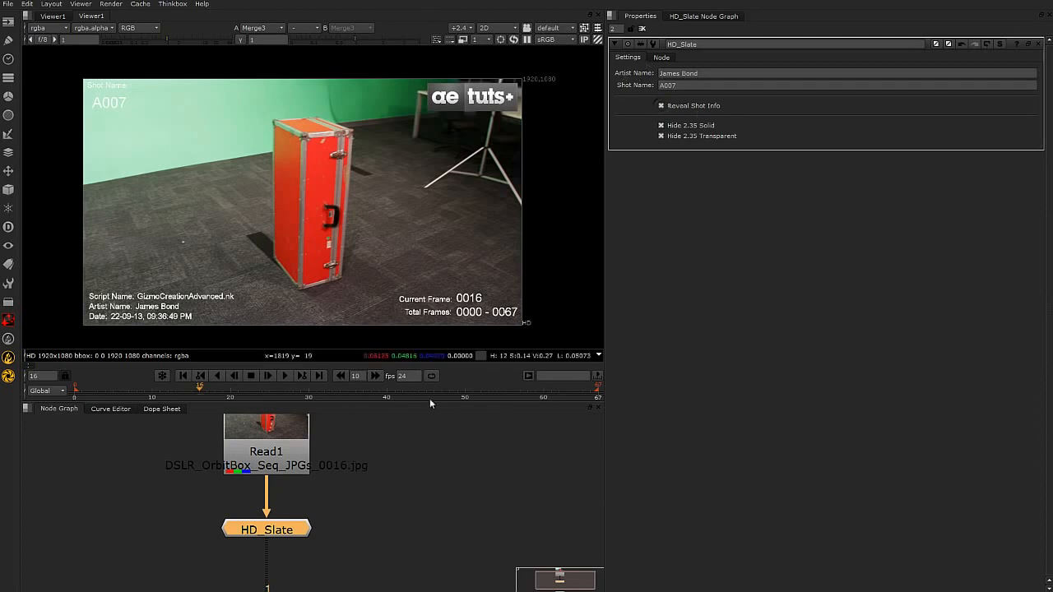
Delete the viewer node inside the HD_Slate group and view the HD_Slate node's output from the main node graph.
{"action": "key", "text": "f"}
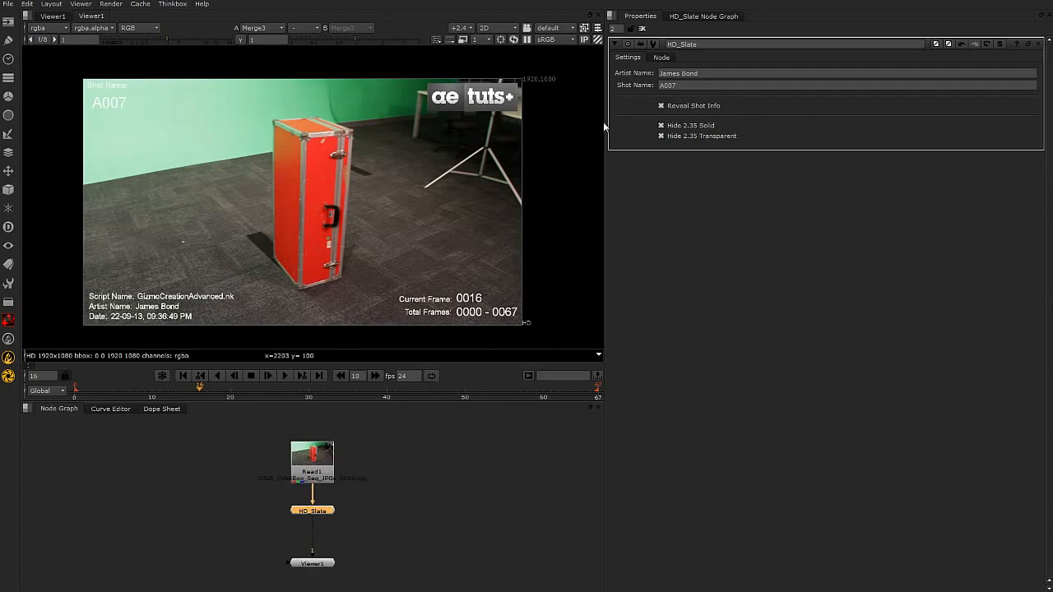
{"action": "left_click", "coordinate": [729, 16]}
{"action": "key", "text": "f"}
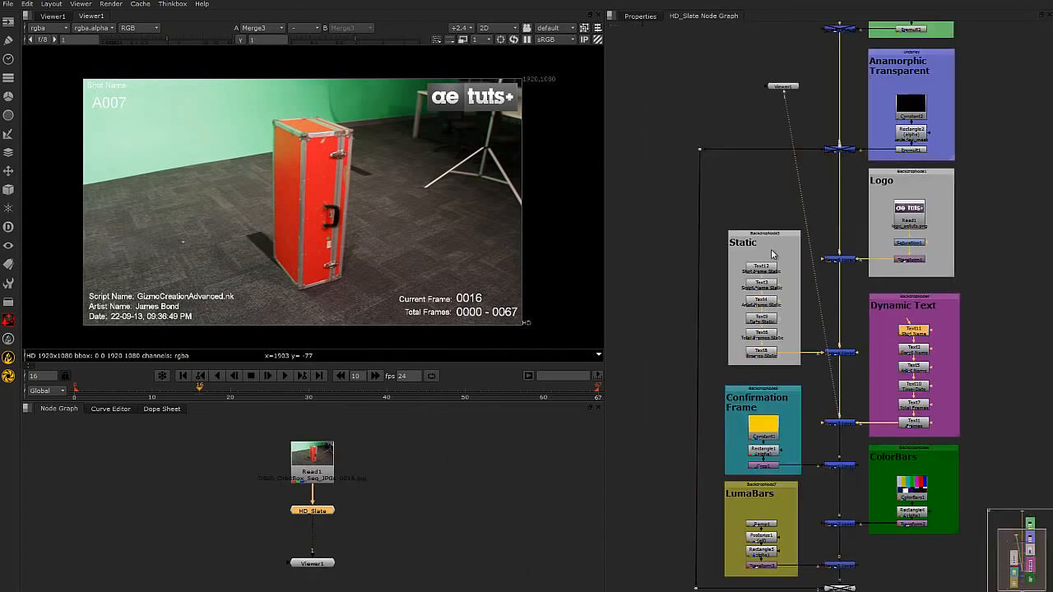
{"action": "left_click", "coordinate": [786, 87]}
{"action": "key", "text": "Delete"}
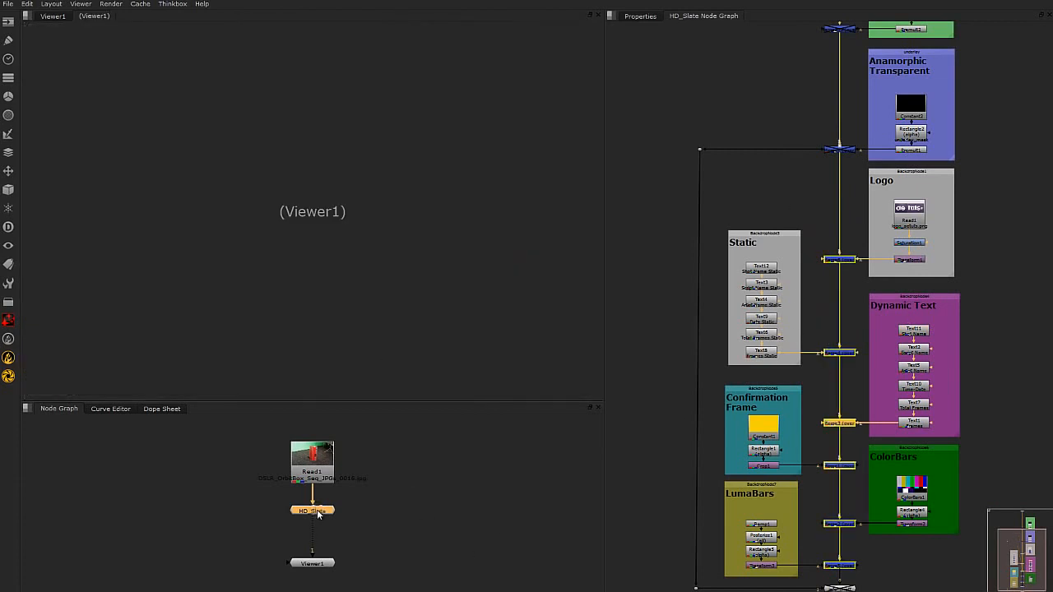
{"action": "key", "text": "1"}
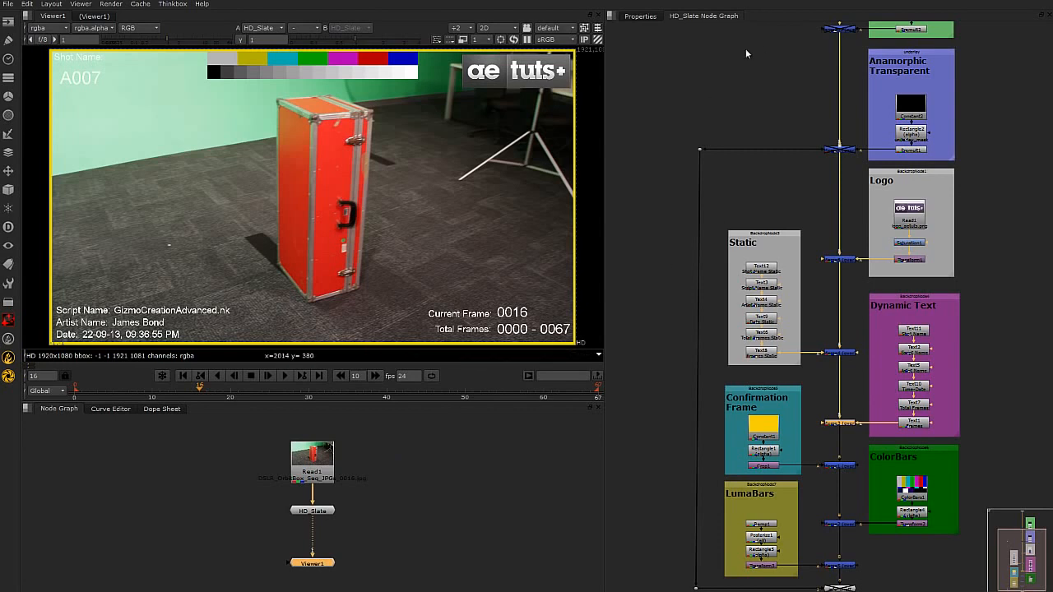
Return to HD_Slate's properties, test both Hide 2.35 options by switching them off and on, and turn off Reveal Shot Info.
{"action": "left_click", "coordinate": [639, 16]}
{"action": "left_click", "coordinate": [319, 511]}
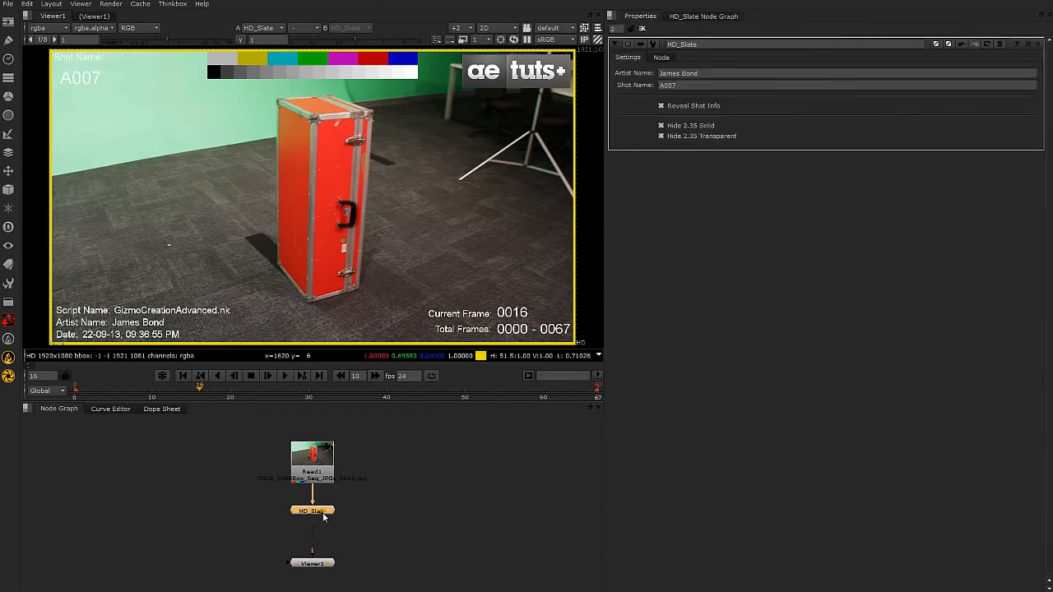
{"action": "left_click", "coordinate": [662, 128]}
{"action": "left_click", "coordinate": [662, 128]}
{"action": "left_click", "coordinate": [661, 137]}
{"action": "left_click", "coordinate": [662, 137]}
{"action": "left_click", "coordinate": [661, 106]}
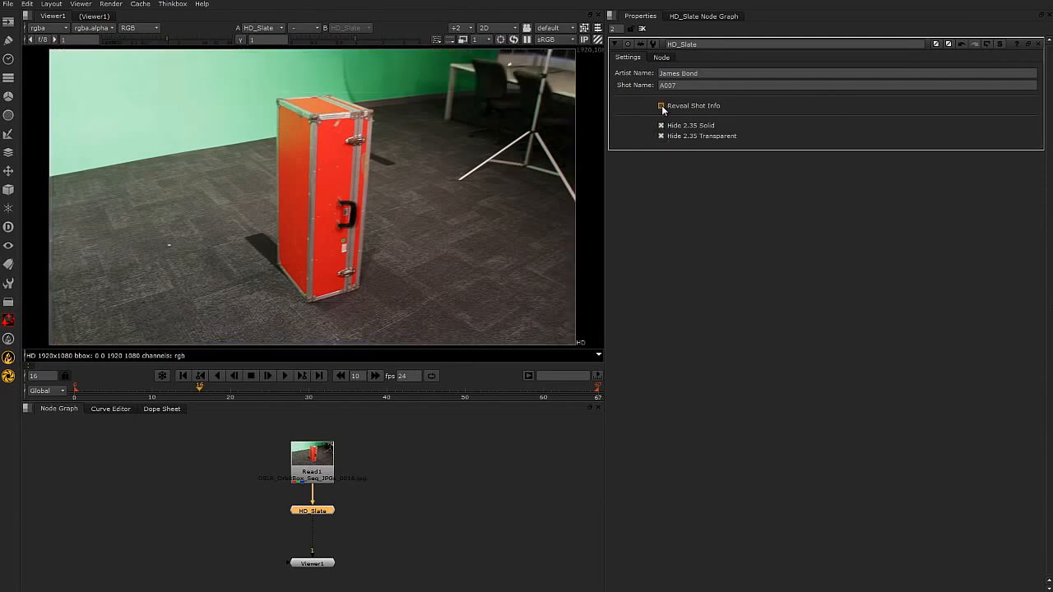
Turn off Hide 2.35 Solid on HD_Slate and turn Reveal Shot Info back on.
{"action": "scroll", "coordinate": [428, 155], "scroll_direction": "down", "scroll_amount": 2}
{"action": "scroll", "coordinate": [428, 156], "scroll_direction": "up", "scroll_amount": 2}
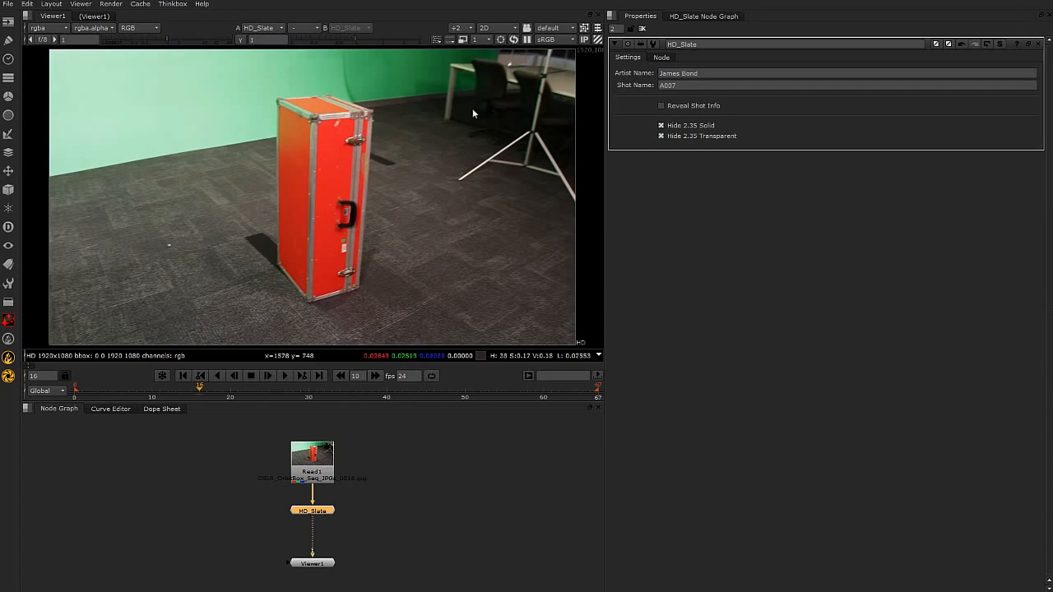
{"action": "scroll", "coordinate": [420, 119], "scroll_direction": "down", "scroll_amount": 2}
{"action": "middle_click_drag", "start_coordinate": [509, 221], "coordinate": [512, 236]}
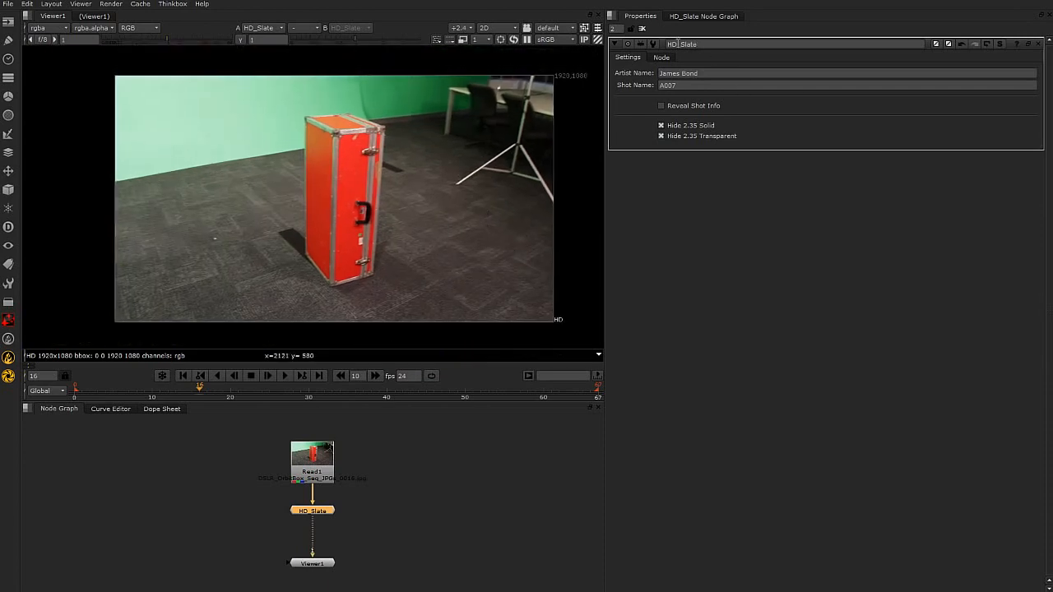
{"action": "middle_click_drag", "start_coordinate": [497, 209], "coordinate": [471, 211]}
{"action": "scroll", "coordinate": [428, 197], "scroll_direction": "up", "scroll_amount": 1}
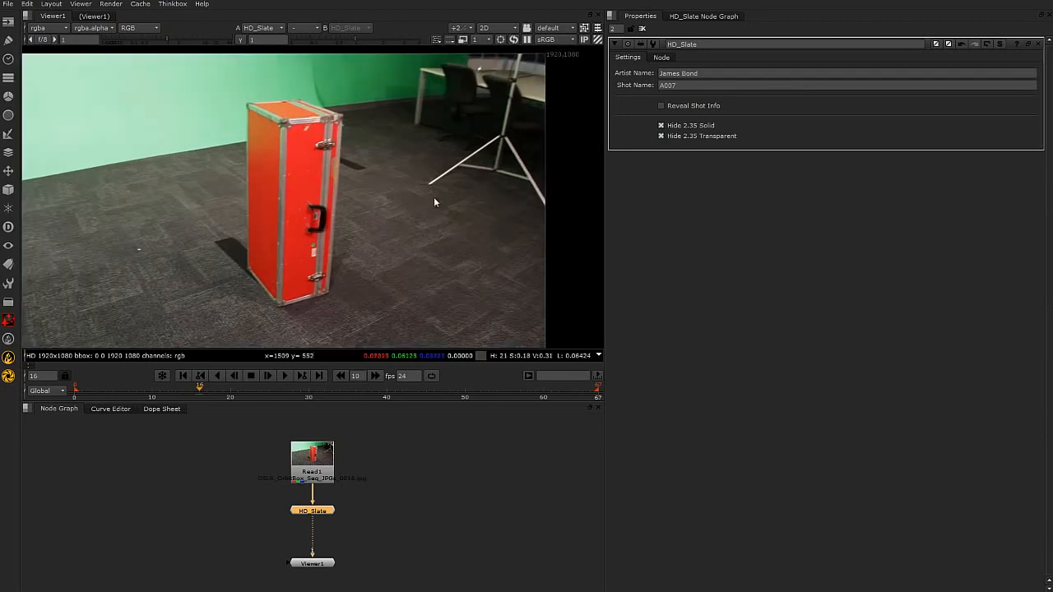
{"action": "left_click_drag", "start_coordinate": [576, 402], "coordinate": [576, 432]}
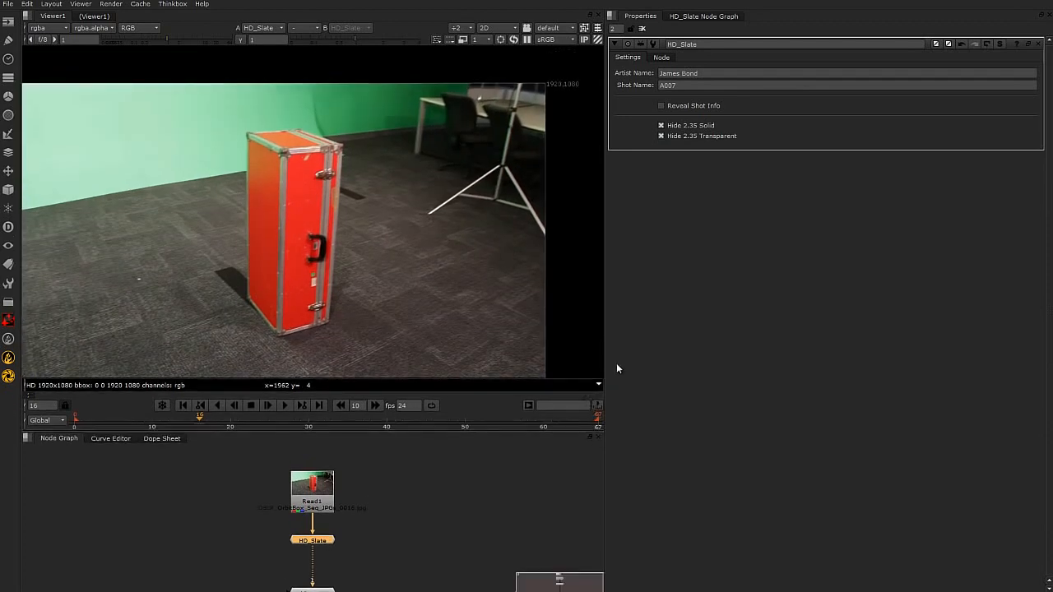
{"action": "left_click_drag", "start_coordinate": [604, 350], "coordinate": [657, 350]}
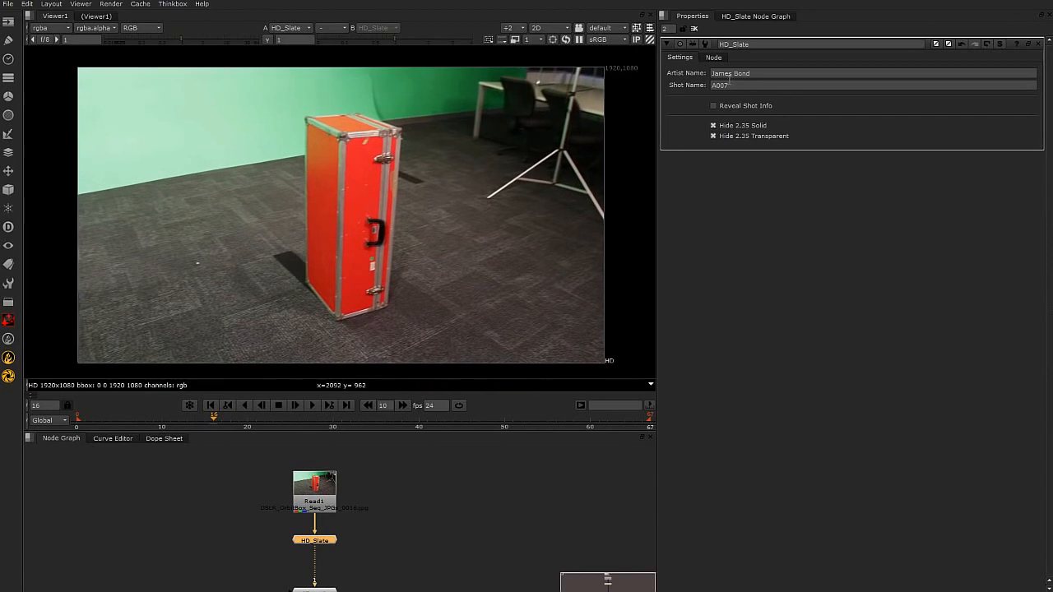
{"action": "left_click", "coordinate": [714, 125]}
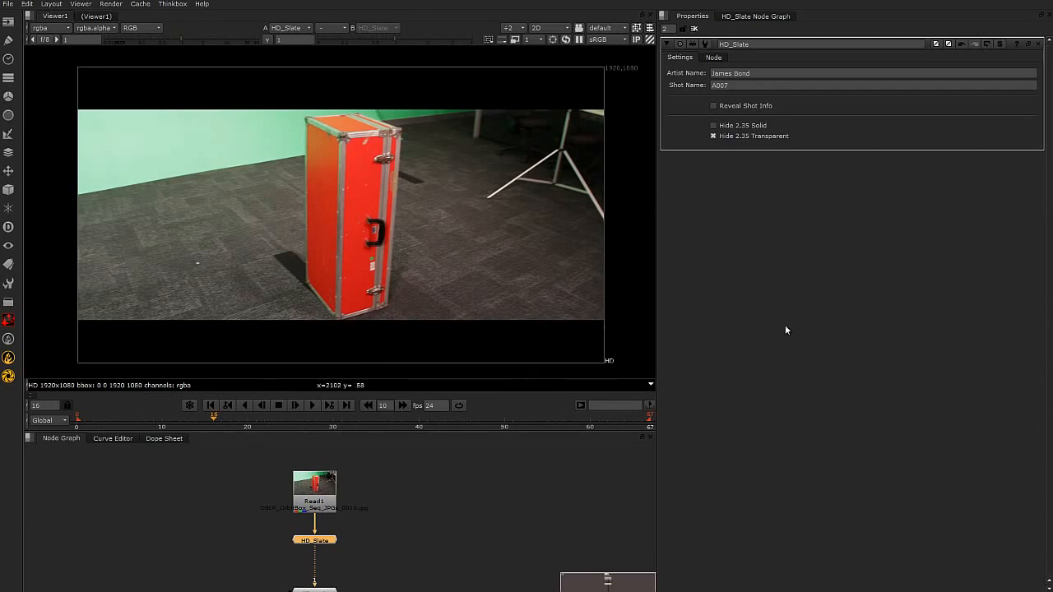
{"action": "left_click", "coordinate": [713, 106]}
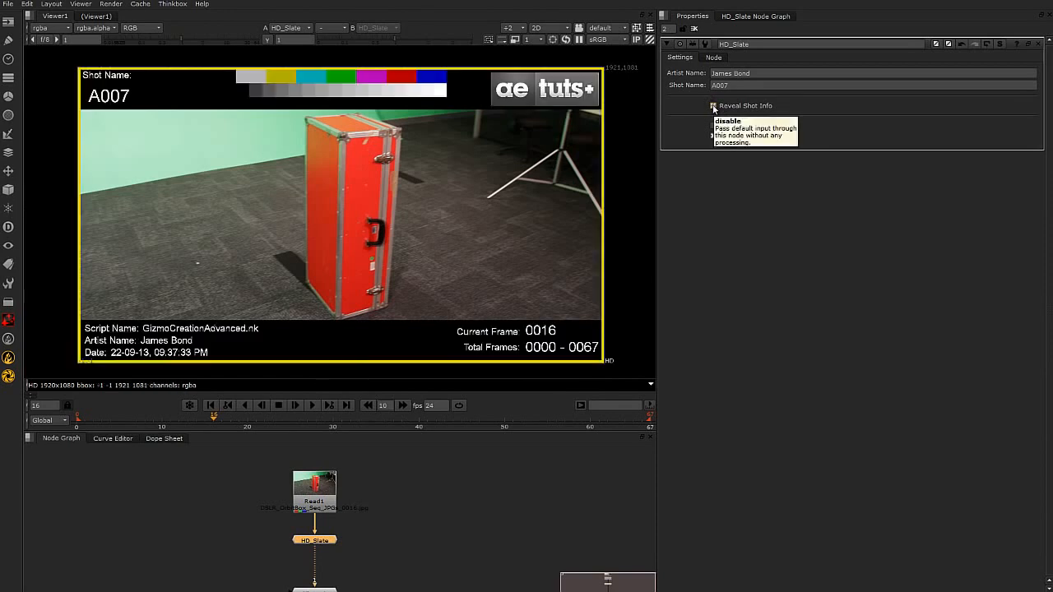
Scrub the timeline through frame 39 to frame 59 and check the slate's current frame counter.
{"action": "left_click", "coordinate": [276, 423]}
{"action": "left_click_drag", "start_coordinate": [313, 423], "coordinate": [411, 422]}
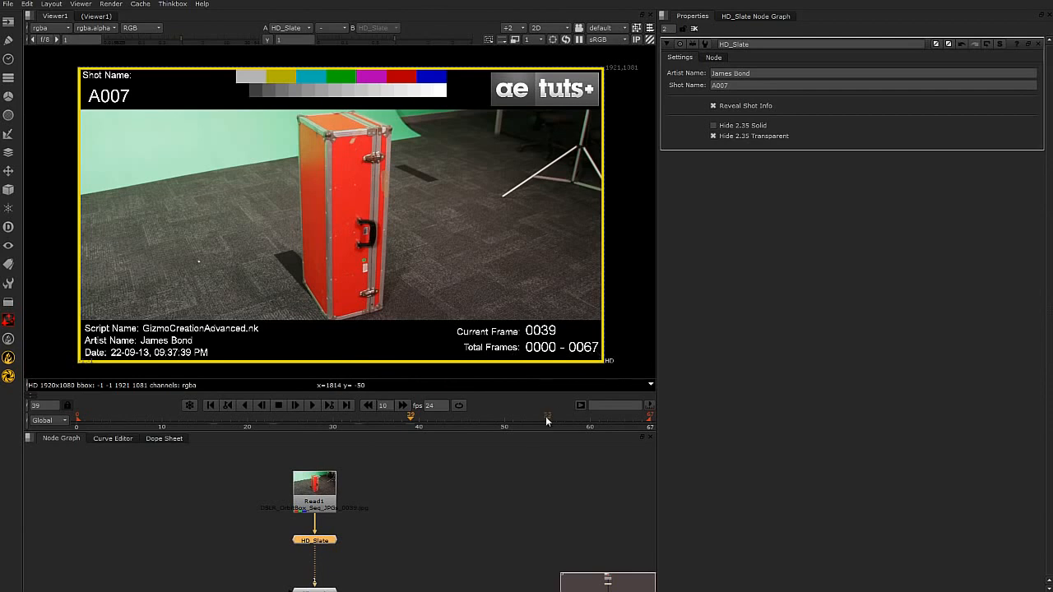
{"action": "left_click", "coordinate": [583, 422]}
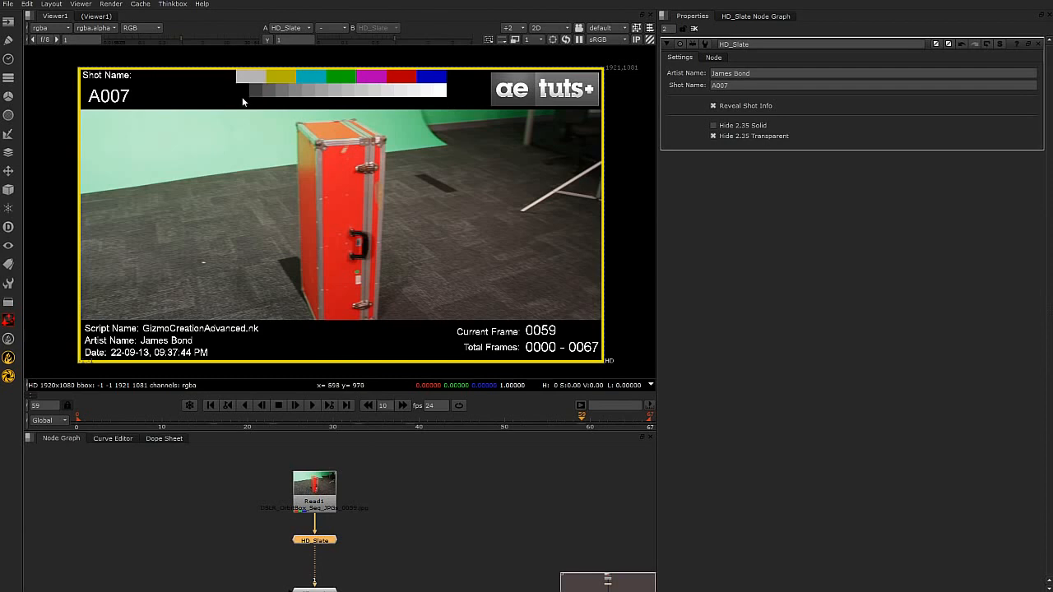
{"action": "left_click", "coordinate": [529, 511]}
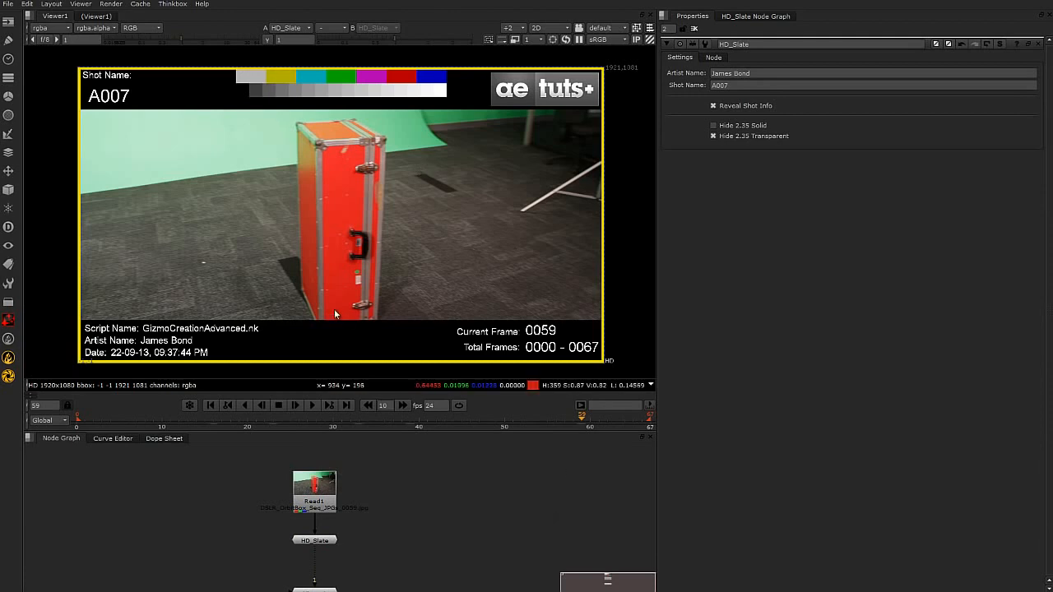
{"action": "left_click_drag", "start_coordinate": [323, 543], "coordinate": [323, 549]}
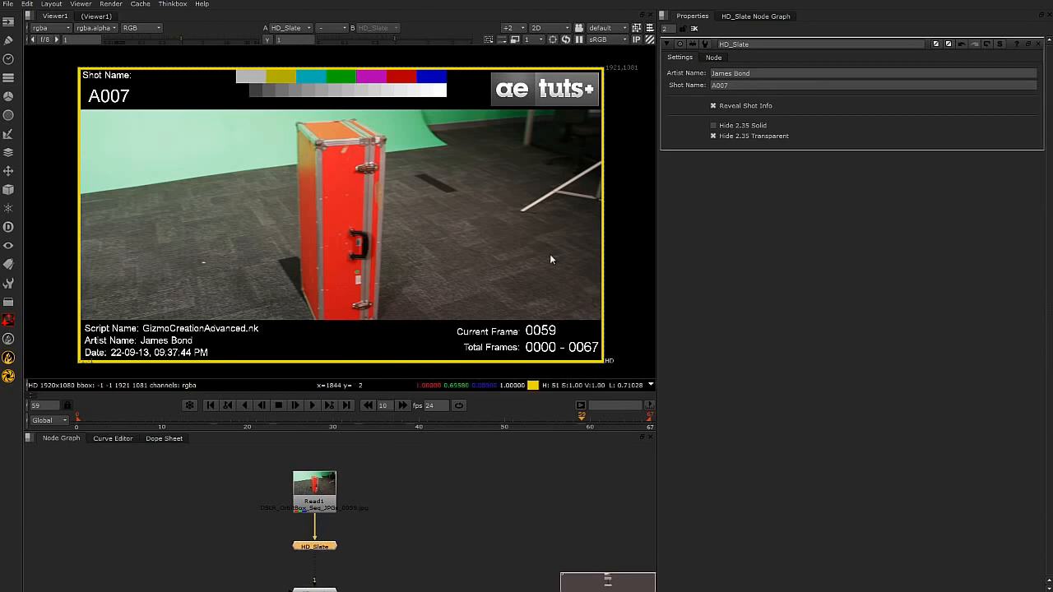
{"action": "left_click", "coordinate": [468, 489]}
{"action": "left_click", "coordinate": [316, 547]}
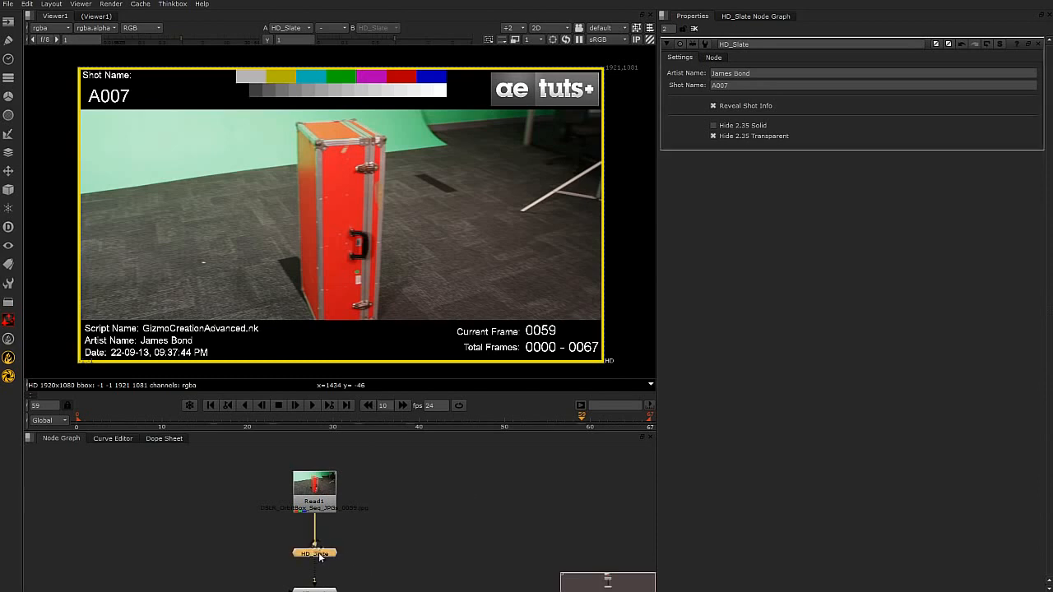
{"action": "left_click_drag", "start_coordinate": [314, 547], "coordinate": [314, 545]}
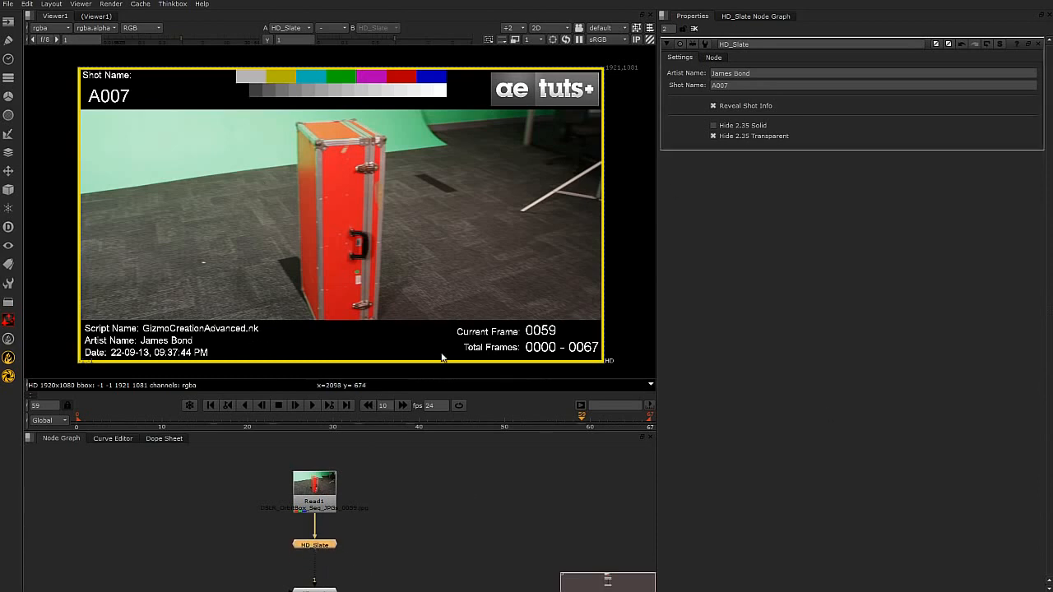
{"action": "left_click", "coordinate": [515, 510]}
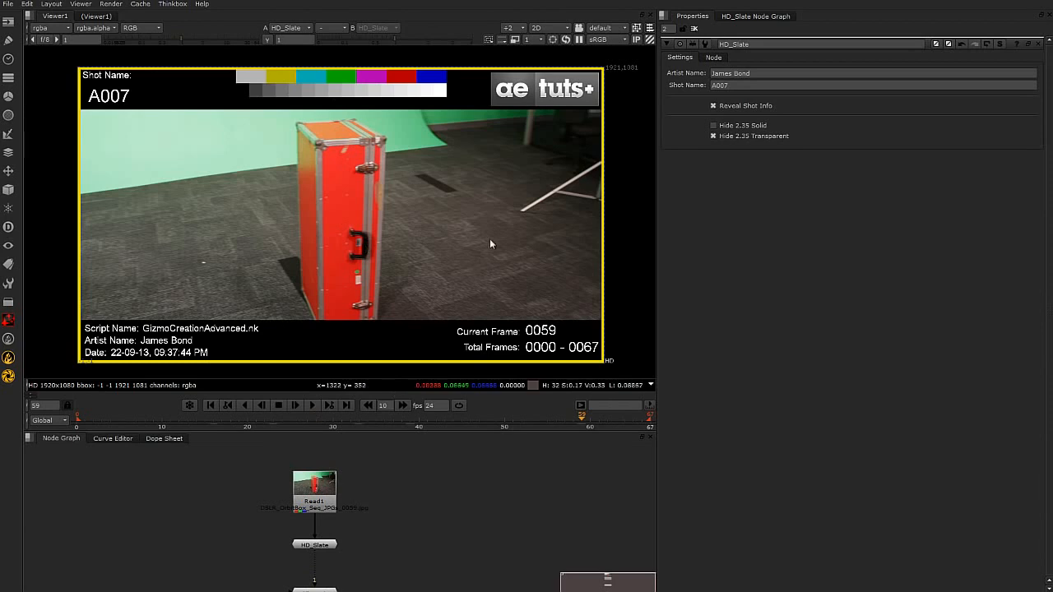
Turn off Hide 2.35 Transparent and set HD_Slate's Shot Name to the placeholder "Shot Name Here...".
{"action": "left_click", "coordinate": [713, 137]}
{"action": "double_click", "coordinate": [741, 87]}
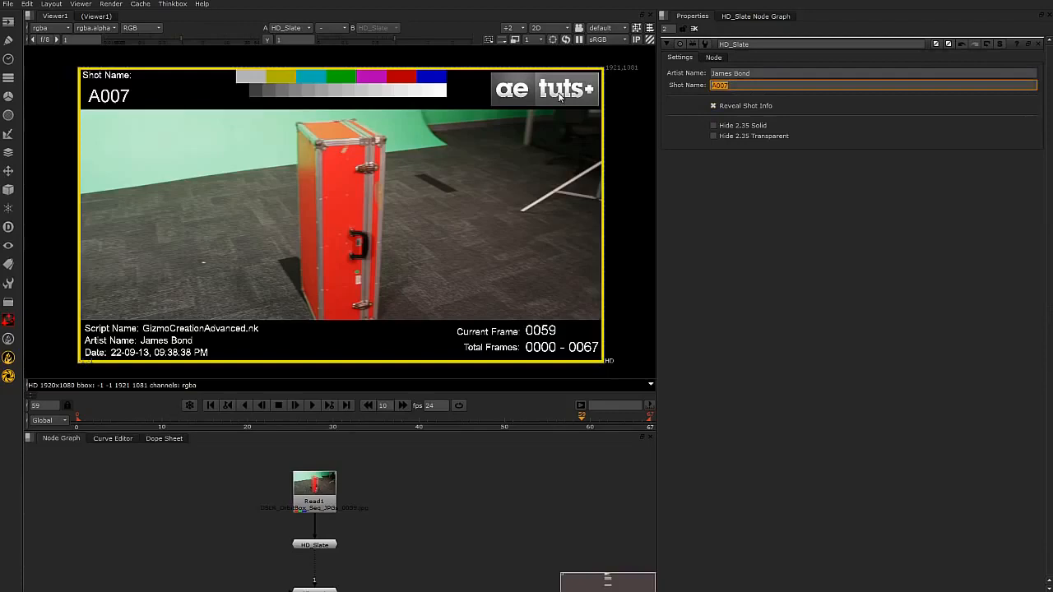
{"action": "type", "text": "Shot Name Here..."}
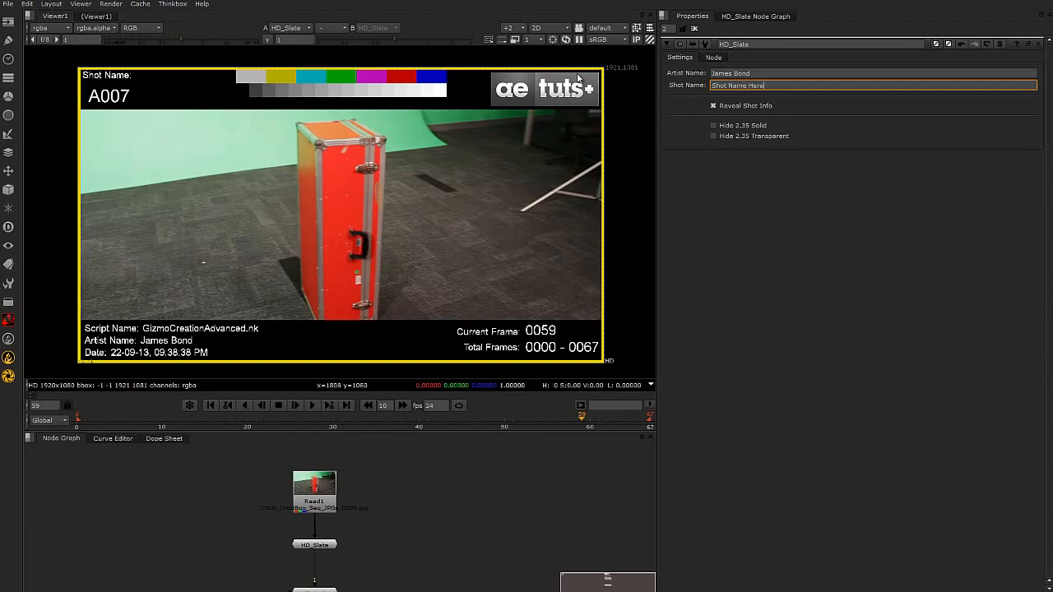
Set HD_Slate's Artist Name to the placeholder "Artist Name Here...".
{"action": "key", "text": "shift+Tab"}
{"action": "type", "text": "Artist"}
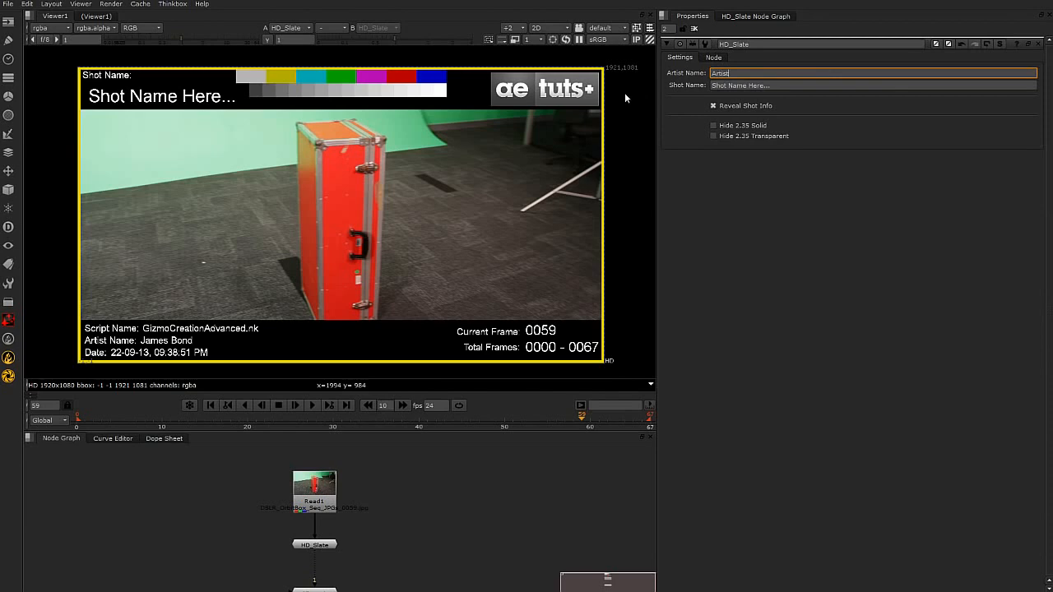
{"action": "type", "text": " Name Here..."}
{"action": "key", "text": "Return"}
Open HD_Slate's internal node graph and examine the Static, Dynamic Text, Confirmation Frame, ColorBars and LumaBars groups.
{"action": "left_click", "coordinate": [751, 17]}
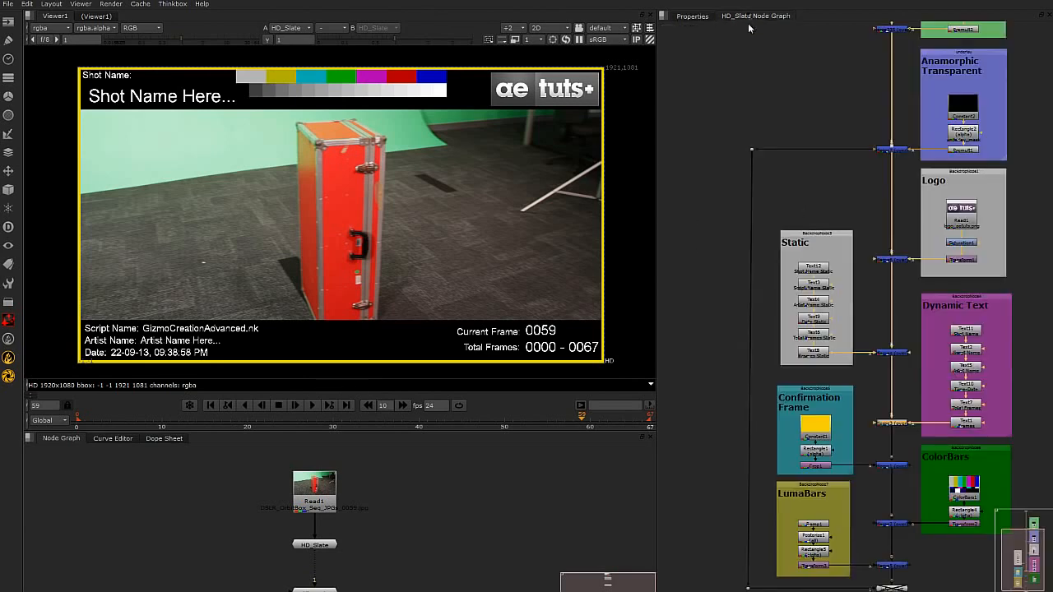
{"action": "middle_click_drag", "start_coordinate": [916, 414], "coordinate": [896, 239]}
{"action": "scroll", "coordinate": [868, 373], "scroll_direction": "up", "scroll_amount": 2}
{"action": "middle_click_drag", "start_coordinate": [867, 373], "coordinate": [924, 366]}
{"action": "middle_click_drag", "start_coordinate": [928, 298], "coordinate": [909, 408]}
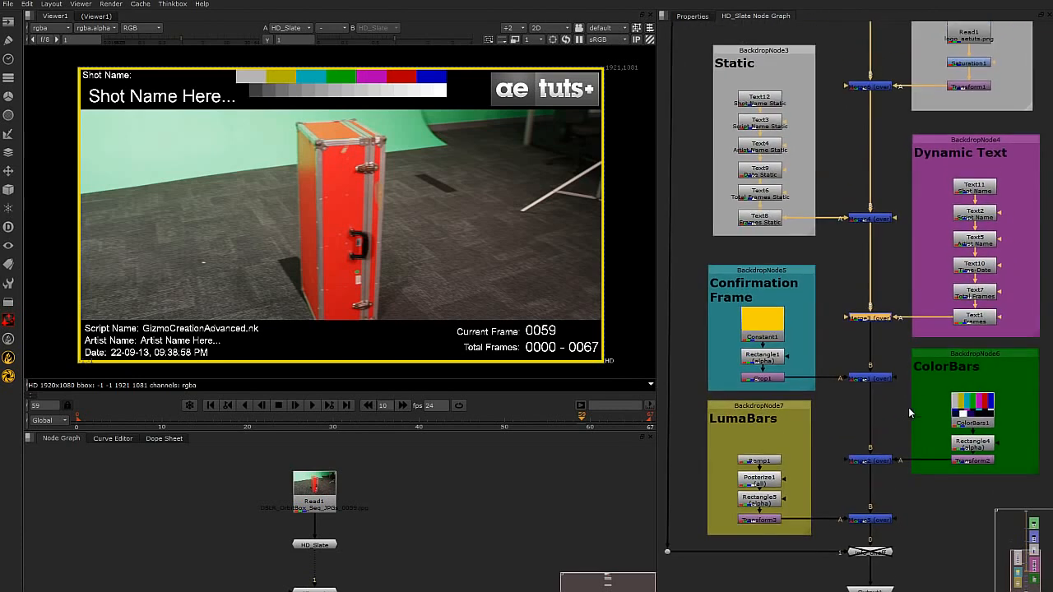
{"action": "middle_click_drag", "start_coordinate": [958, 324], "coordinate": [953, 326]}
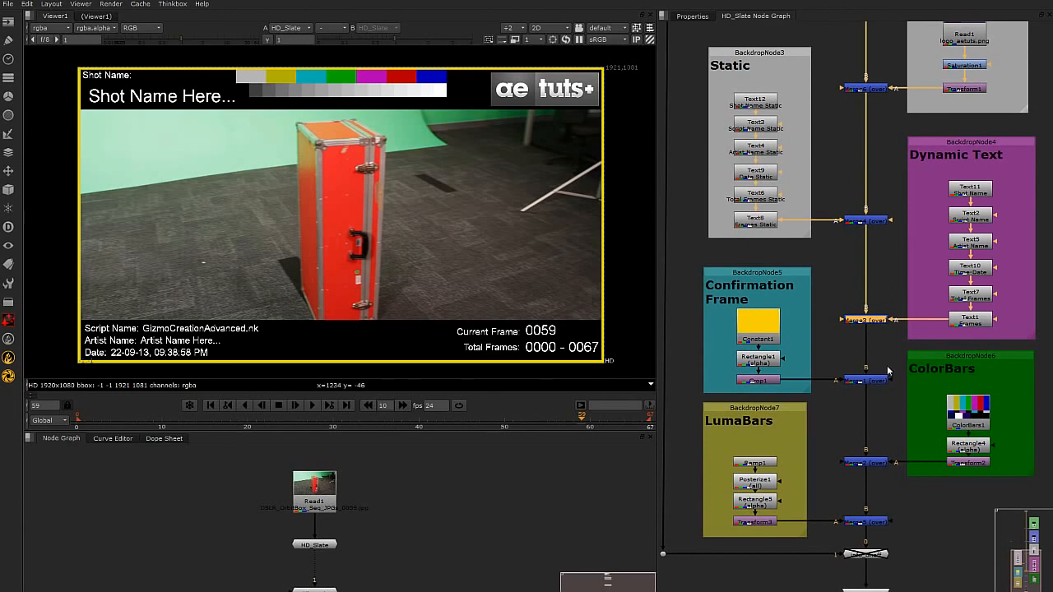
{"action": "middle_click_drag", "start_coordinate": [889, 369], "coordinate": [888, 378]}
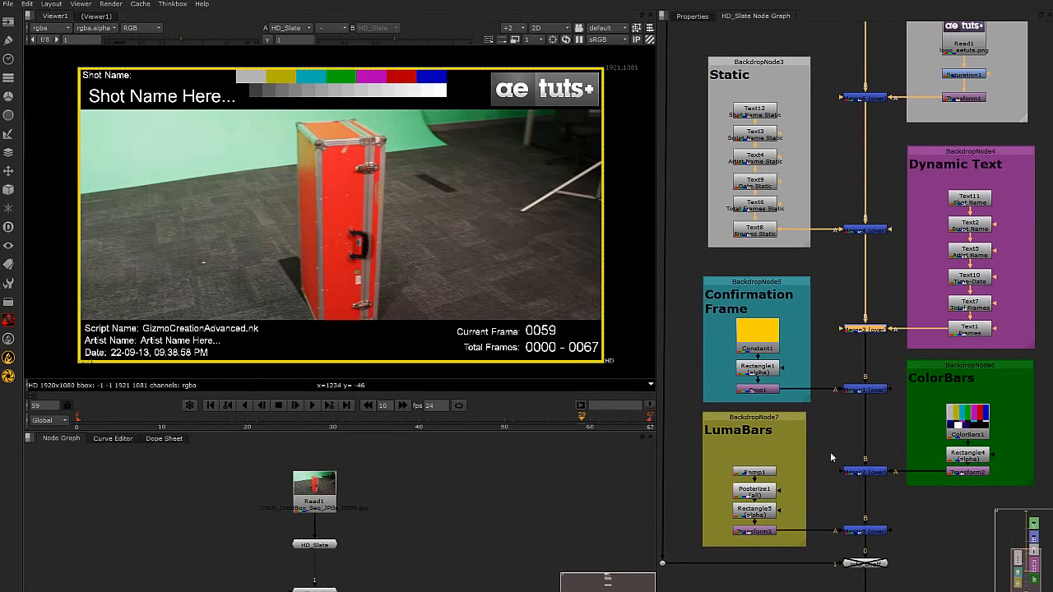
{"action": "scroll", "coordinate": [958, 445], "scroll_direction": "up", "scroll_amount": 2}
{"action": "middle_click_drag", "start_coordinate": [955, 485], "coordinate": [960, 521]}
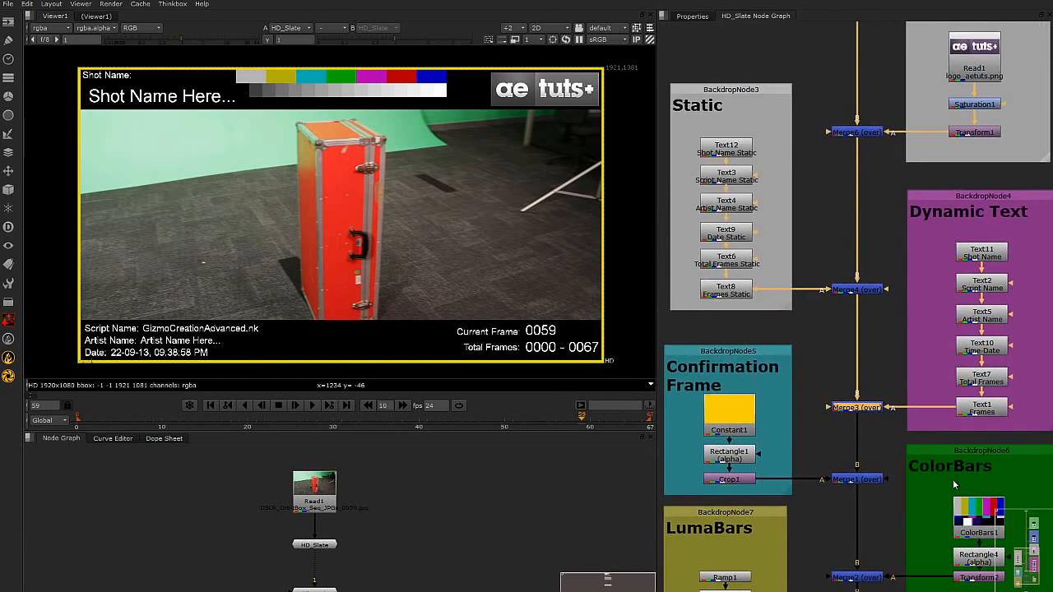
Examine the Input, Anamorphic Solid, Anamorphic Transparent and Logo sections of HD_Slate's internal graph, and close that graph.
{"action": "scroll", "coordinate": [910, 264], "scroll_direction": "down", "scroll_amount": 2}
{"action": "middle_click_drag", "start_coordinate": [953, 186], "coordinate": [934, 343]}
{"action": "middle_click_drag", "start_coordinate": [949, 232], "coordinate": [989, 379]}
{"action": "middle_click_drag", "start_coordinate": [944, 24], "coordinate": [910, 194]}
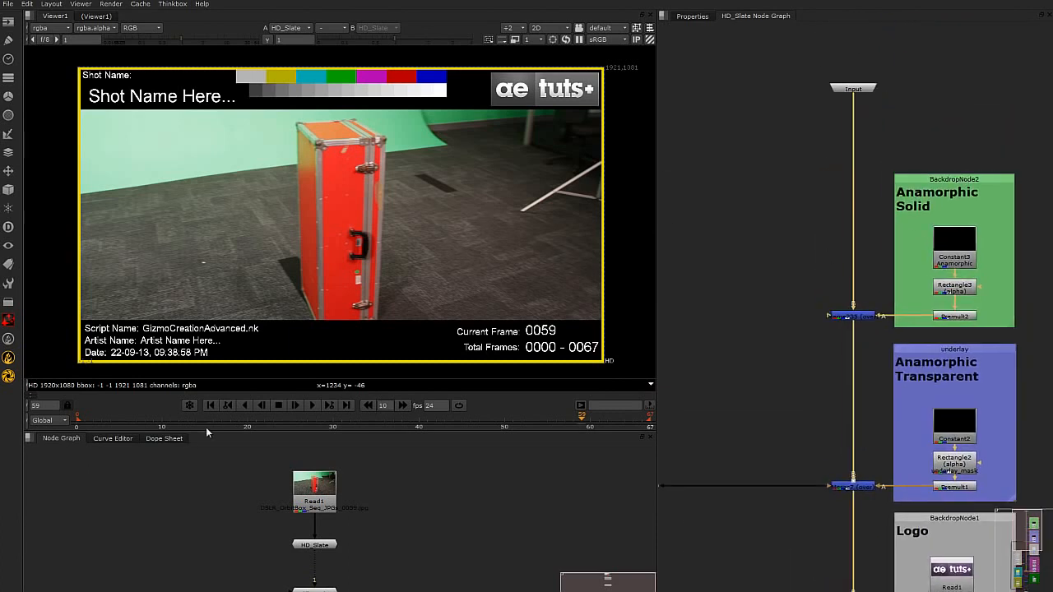
{"action": "middle_click_drag", "start_coordinate": [823, 404], "coordinate": [758, 231]}
{"action": "middle_click_drag", "start_coordinate": [803, 343], "coordinate": [856, 167]}
{"action": "middle_click_drag", "start_coordinate": [855, 347], "coordinate": [853, 123]}
{"action": "middle_click_drag", "start_coordinate": [862, 298], "coordinate": [852, 373]}
{"action": "middle_click_drag", "start_coordinate": [851, 161], "coordinate": [854, 207]}
{"action": "scroll", "coordinate": [854, 206], "scroll_direction": "down", "scroll_amount": 2}
{"action": "middle_click_drag", "start_coordinate": [848, 167], "coordinate": [828, 202]}
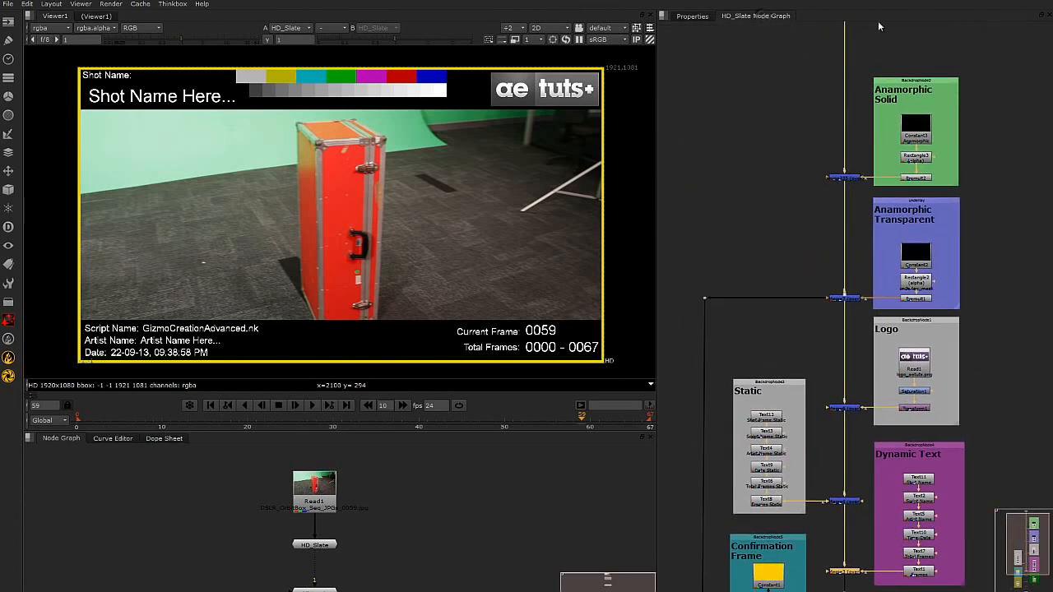
{"action": "left_click", "coordinate": [1043, 15]}
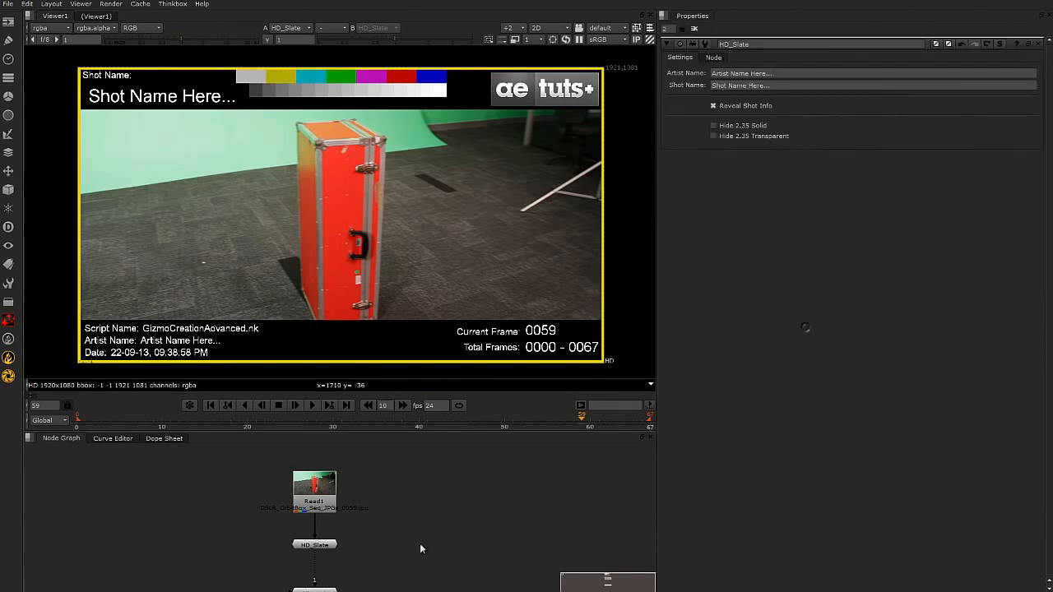
Select the HD_Slate group in the main node graph and start exporting it as a gizmo.
{"action": "left_click", "coordinate": [324, 544]}
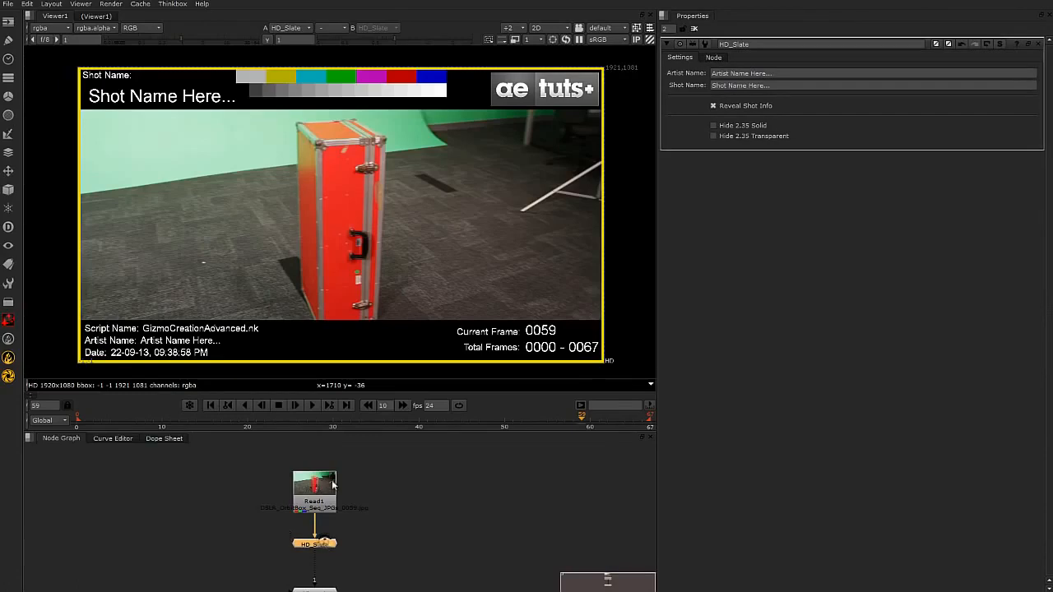
{"action": "scroll", "coordinate": [393, 485], "scroll_direction": "up", "scroll_amount": 2}
{"action": "left_click", "coordinate": [333, 516]}
{"action": "left_click", "coordinate": [332, 536]}
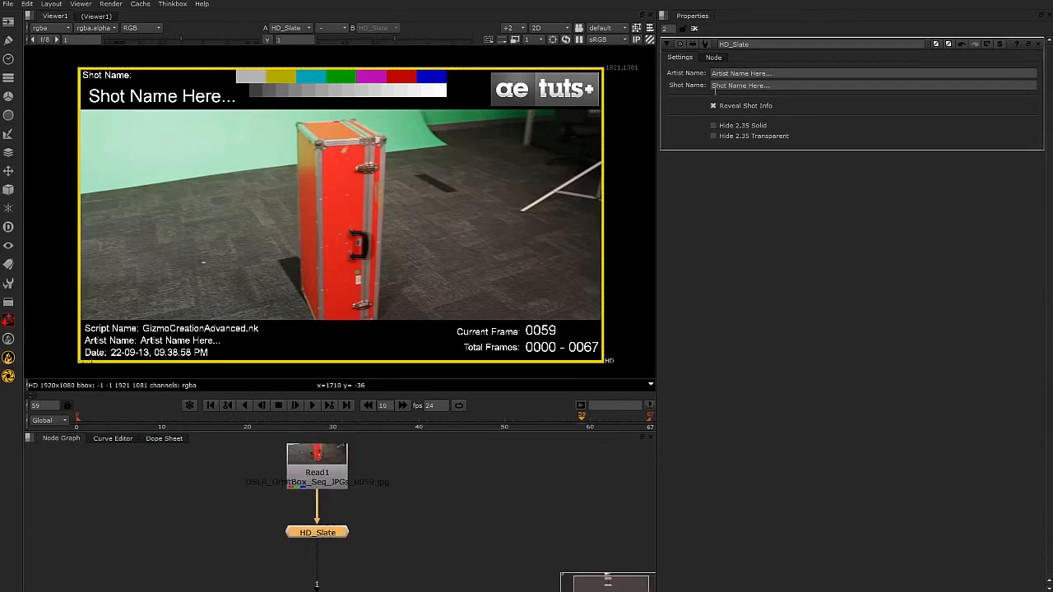
{"action": "left_click", "coordinate": [714, 57]}
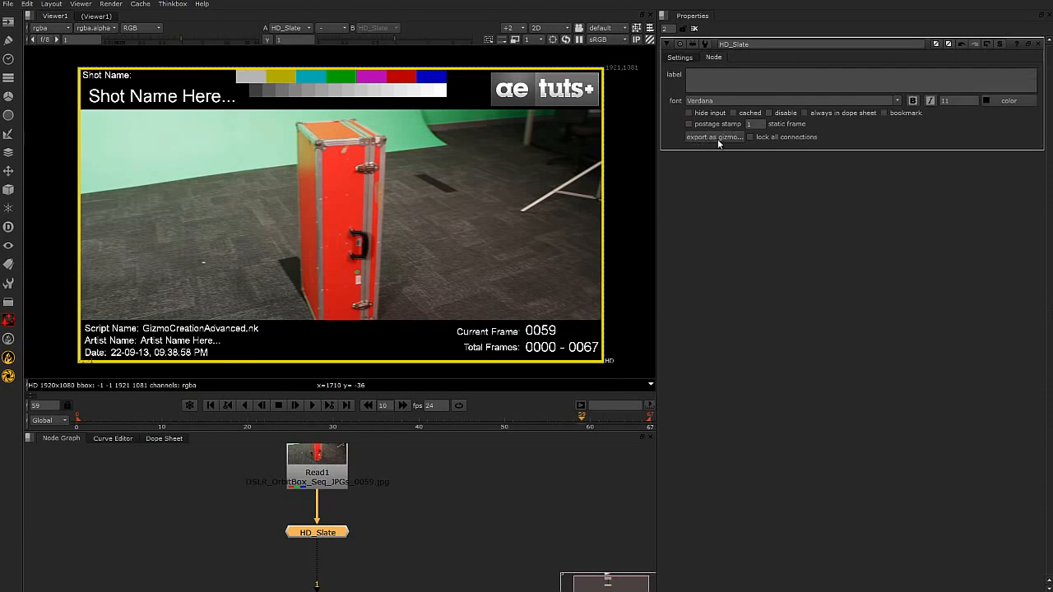
{"action": "left_click", "coordinate": [718, 140]}
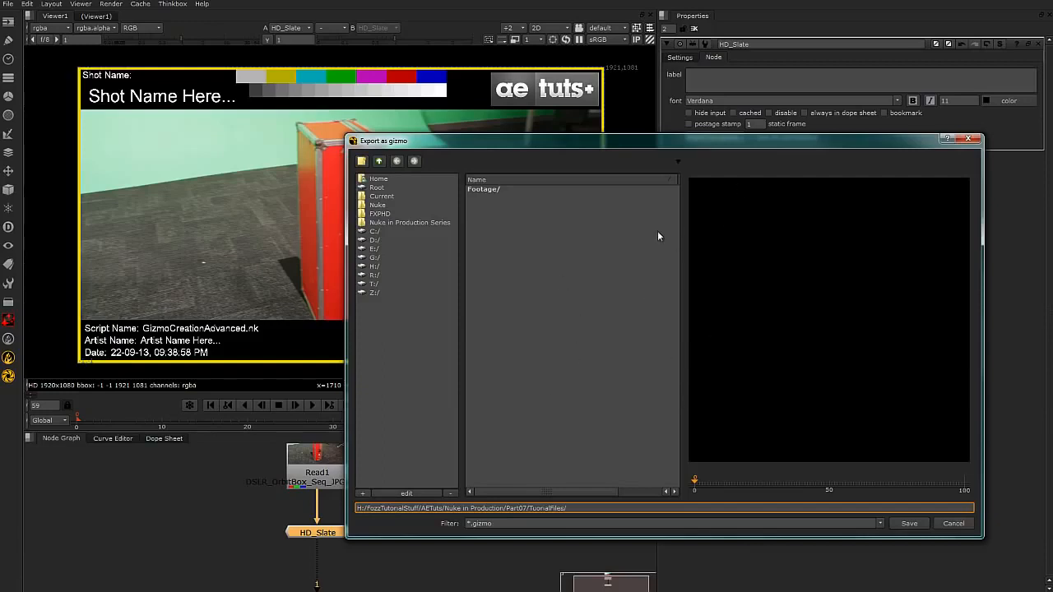
Set the gizmo export location to the .nuke folder inside the user's home folder on drive C:.
{"action": "left_click", "coordinate": [385, 233]}
{"action": "double_click", "coordinate": [480, 278]}
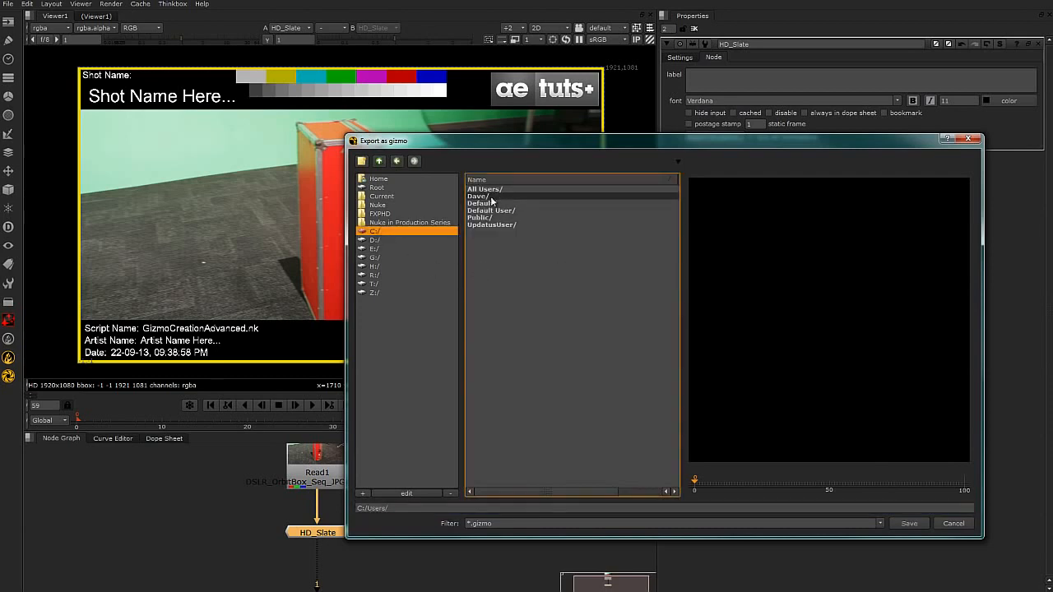
{"action": "double_click", "coordinate": [500, 195]}
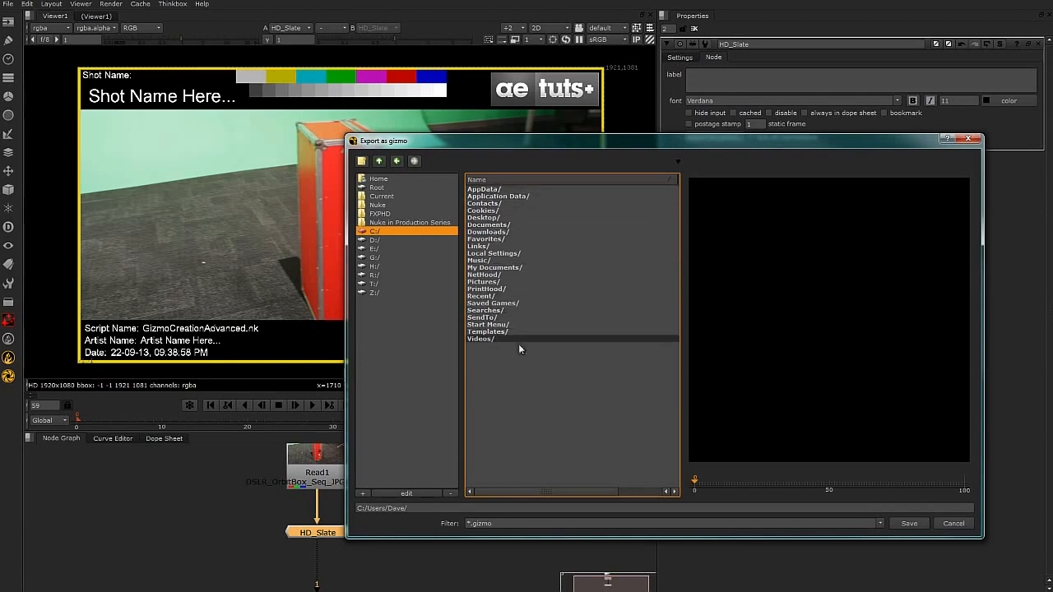
{"action": "left_click", "coordinate": [424, 508]}
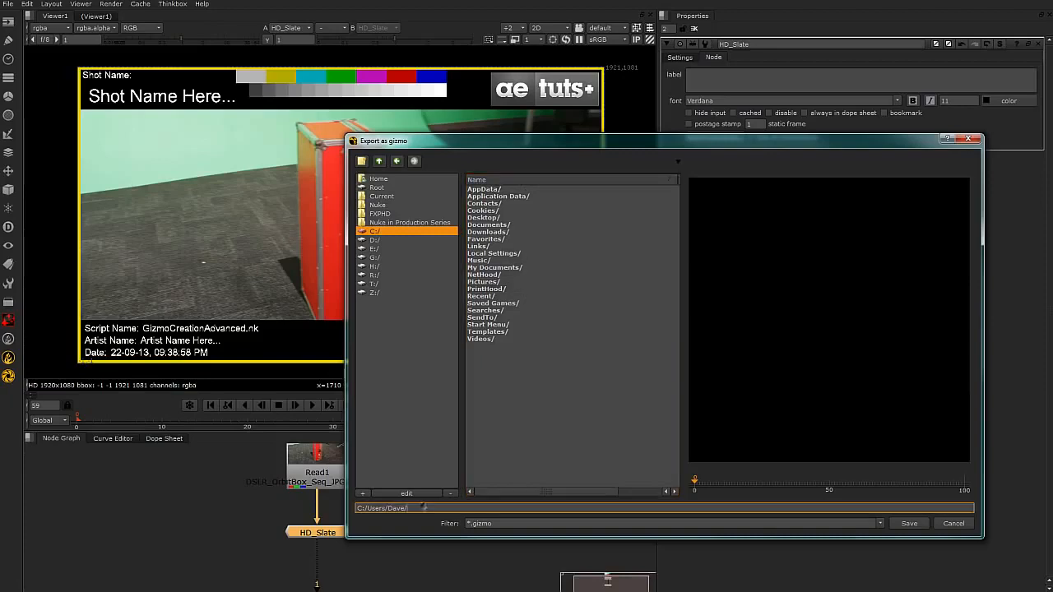
{"action": "type", "text": ".nuke"}
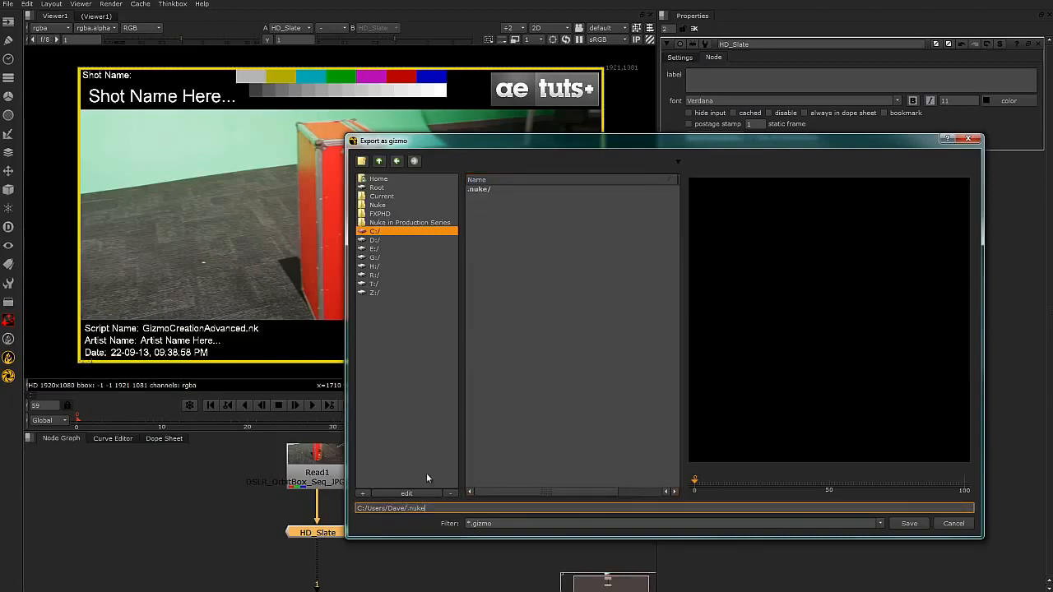
{"action": "double_click", "coordinate": [480, 189]}
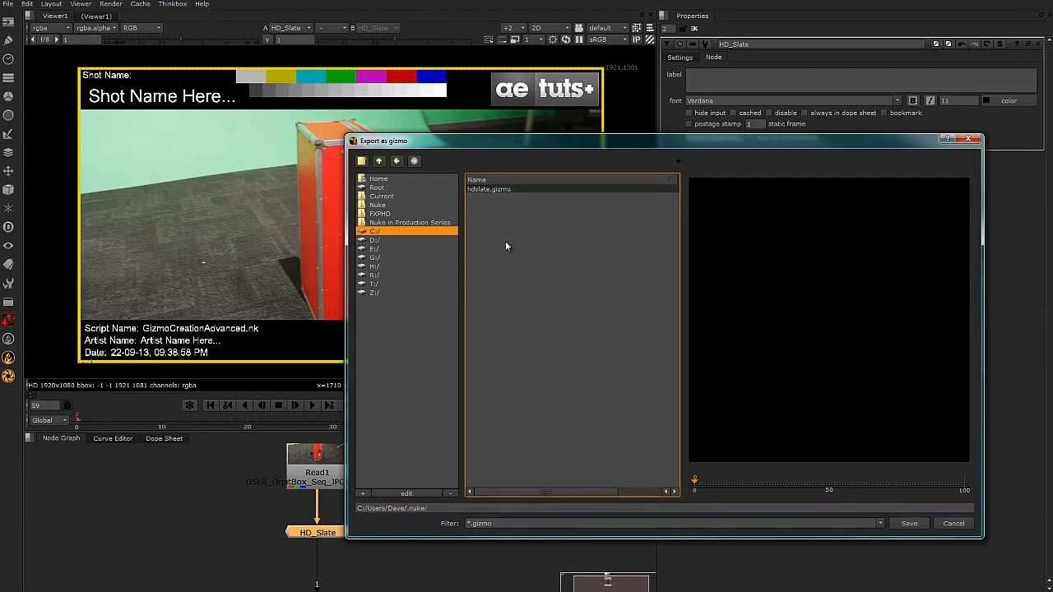
Name the exported gizmo hd_slate.gizmo, based on the existing hdslate.gizmo name, and save it in the .nuke folder.
{"action": "left_click", "coordinate": [479, 190]}
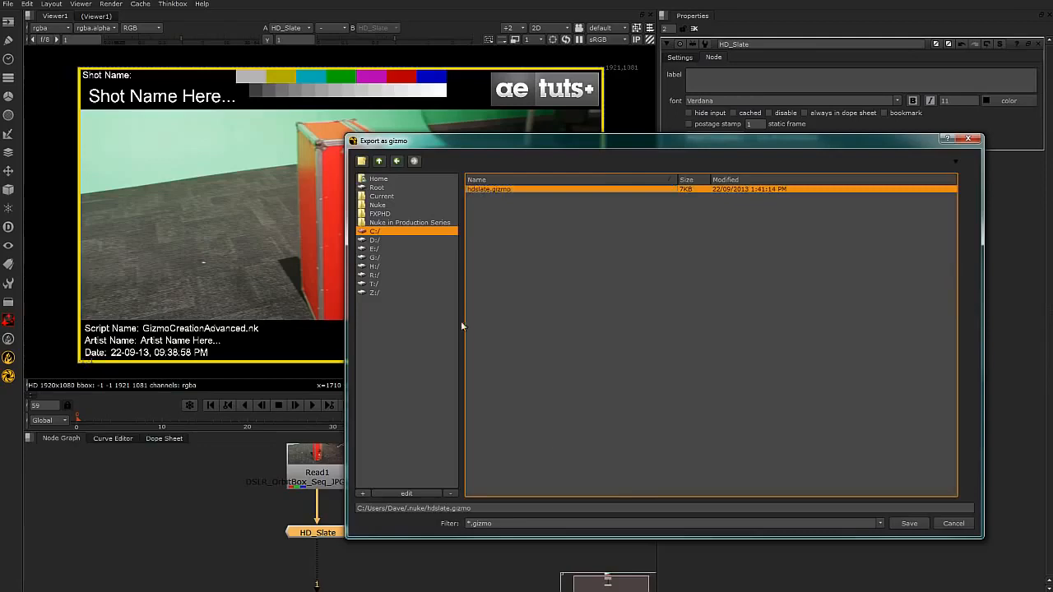
{"action": "left_click", "coordinate": [429, 509]}
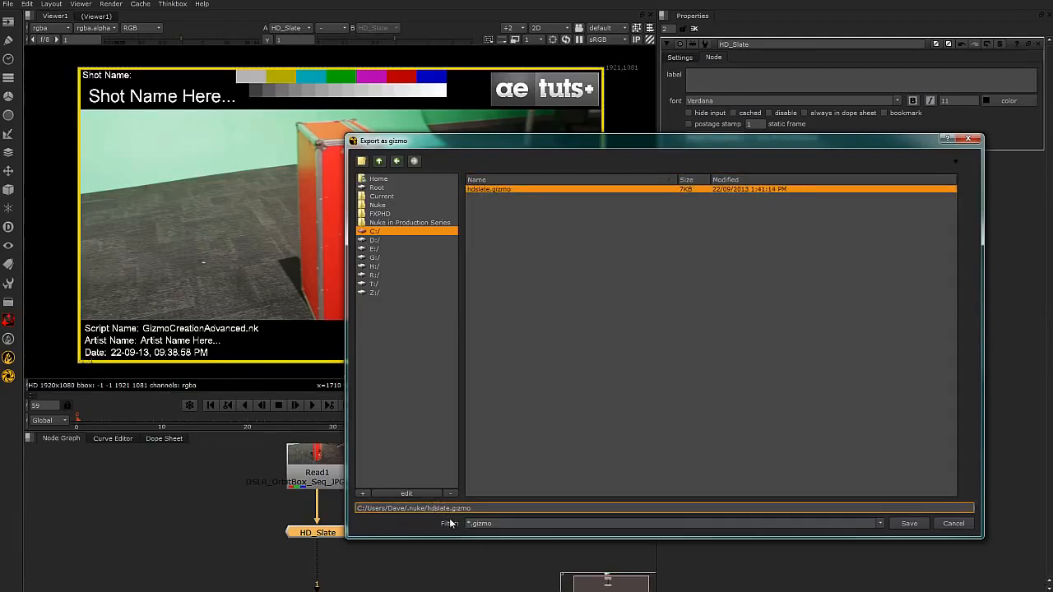
{"action": "type", "text": "_"}
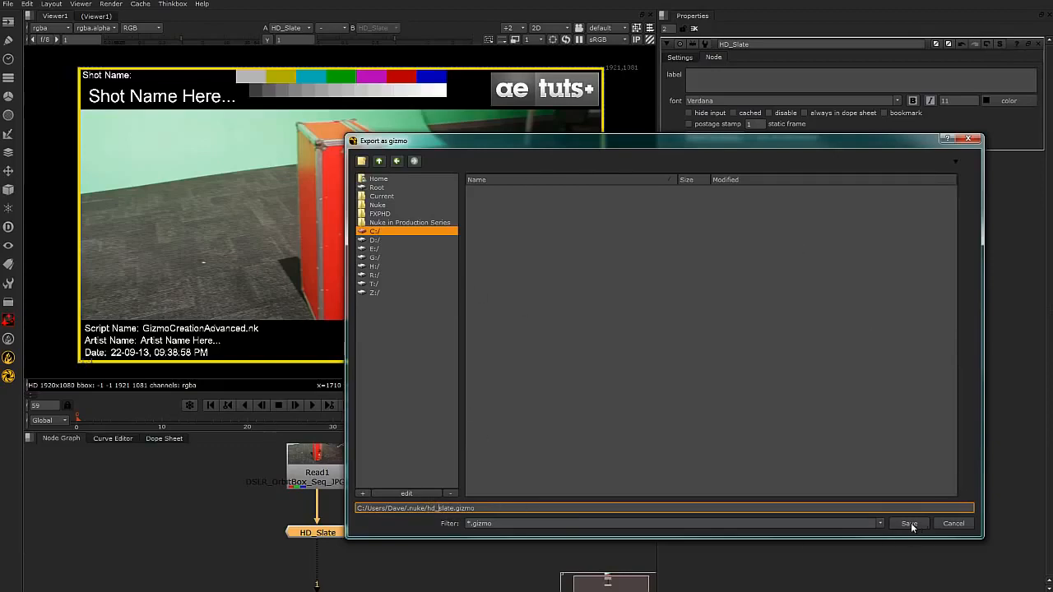
{"action": "left_click_drag", "start_coordinate": [489, 509], "coordinate": [457, 509]}
{"action": "left_click_drag", "start_coordinate": [501, 522], "coordinate": [476, 523]}
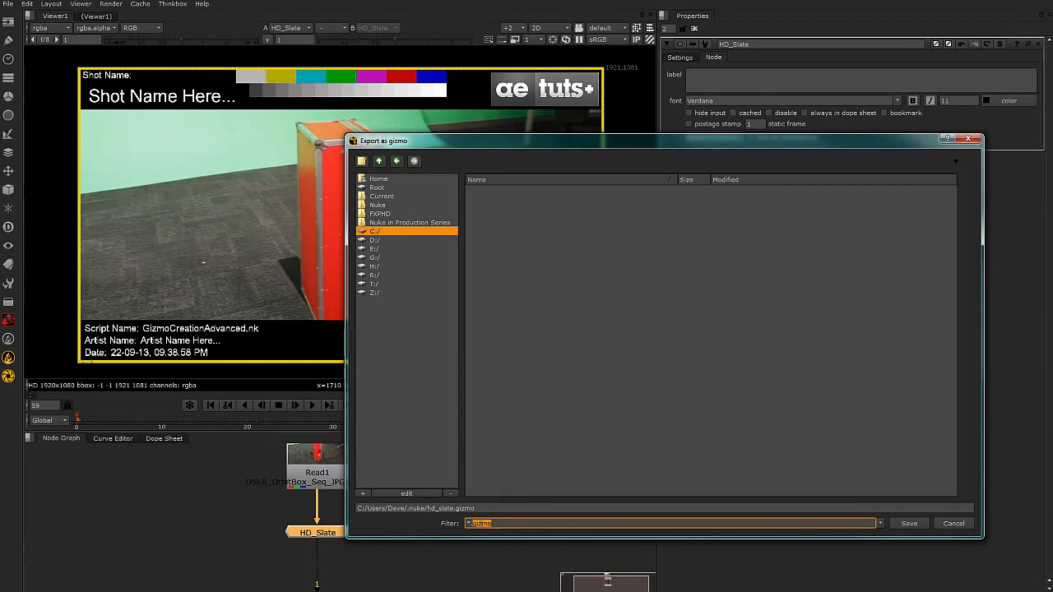
{"action": "left_click", "coordinate": [484, 507]}
{"action": "left_click_drag", "start_coordinate": [485, 508], "coordinate": [458, 508]}
{"action": "left_click", "coordinate": [487, 508]}
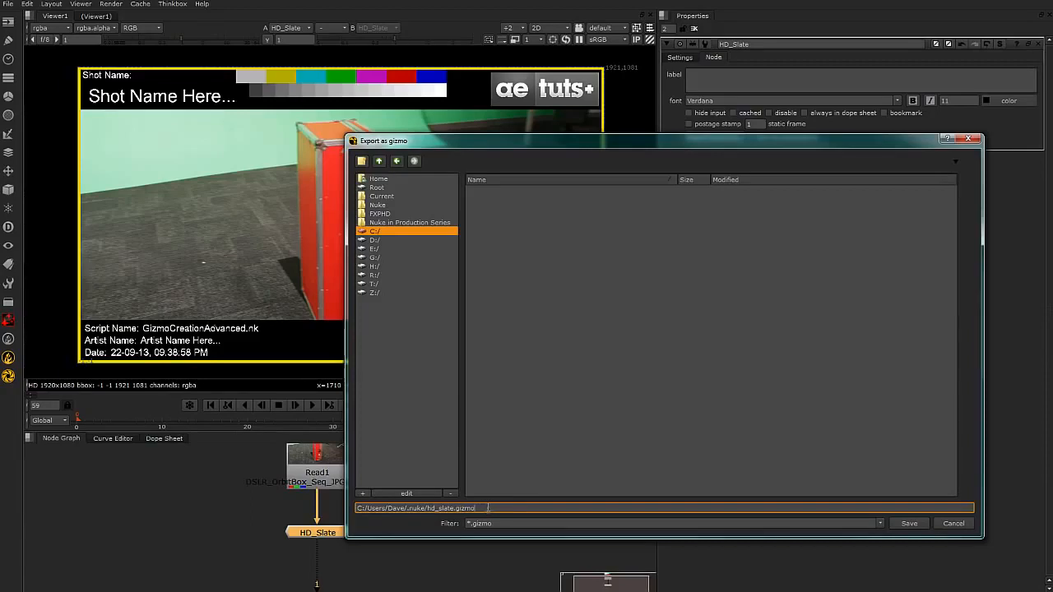
{"action": "left_click_drag", "start_coordinate": [496, 508], "coordinate": [457, 508]}
{"action": "left_click", "coordinate": [496, 509]}
{"action": "left_click", "coordinate": [454, 508]}
{"action": "left_click", "coordinate": [915, 521]}
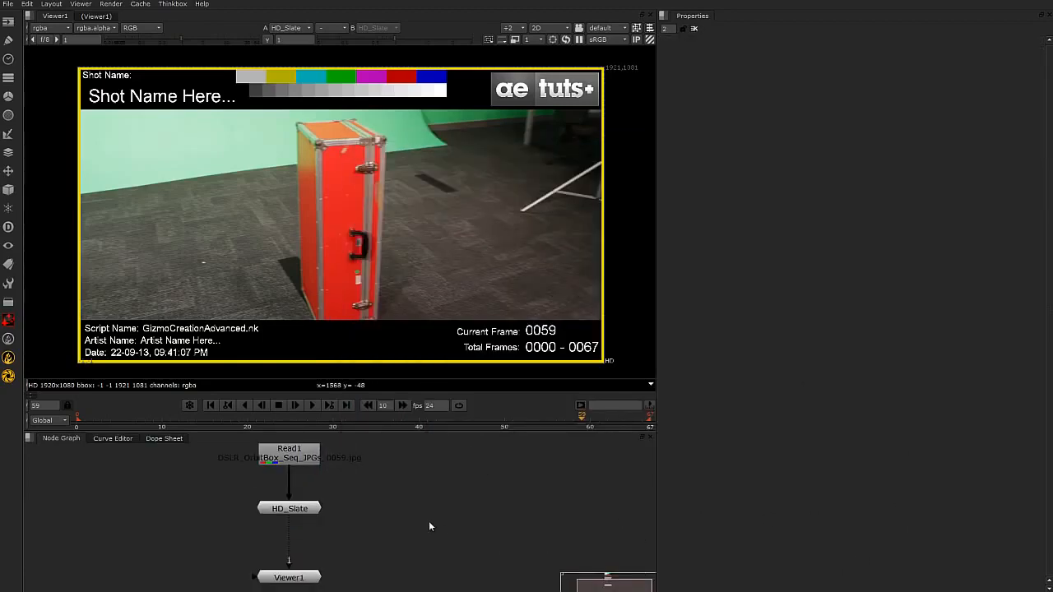
{"action": "left_click", "coordinate": [307, 512]}
{"action": "left_click_drag", "start_coordinate": [307, 514], "coordinate": [307, 517]}
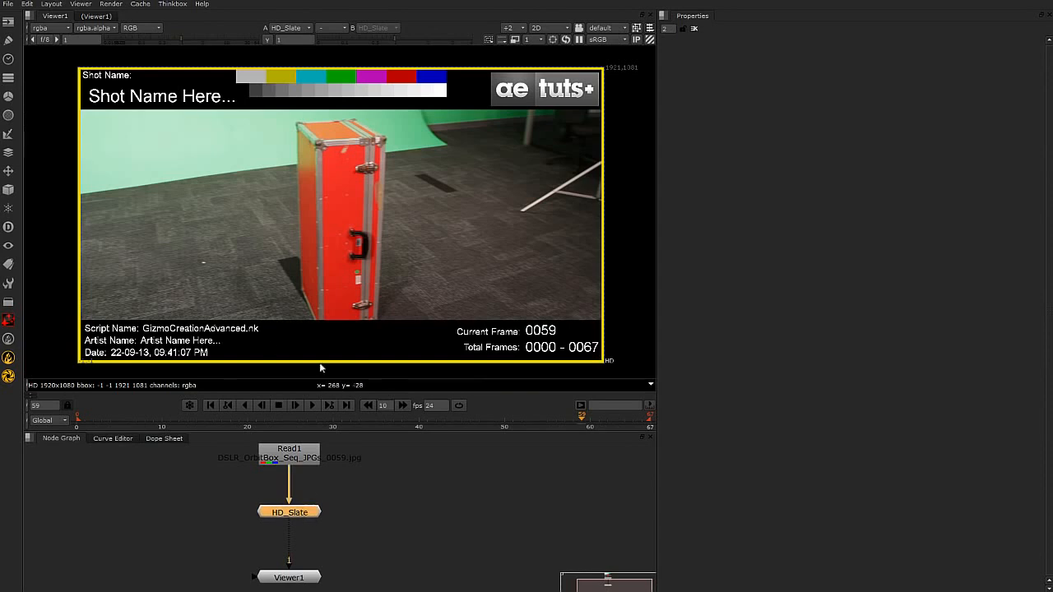
{"action": "left_click", "coordinate": [392, 553]}
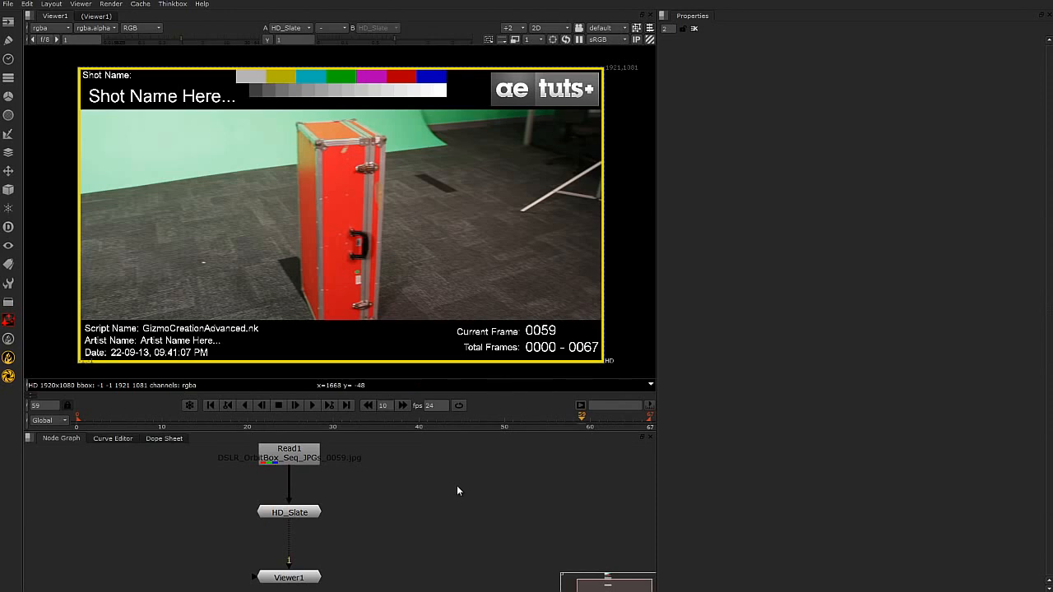
{"action": "left_click_drag", "start_coordinate": [315, 508], "coordinate": [311, 498]}
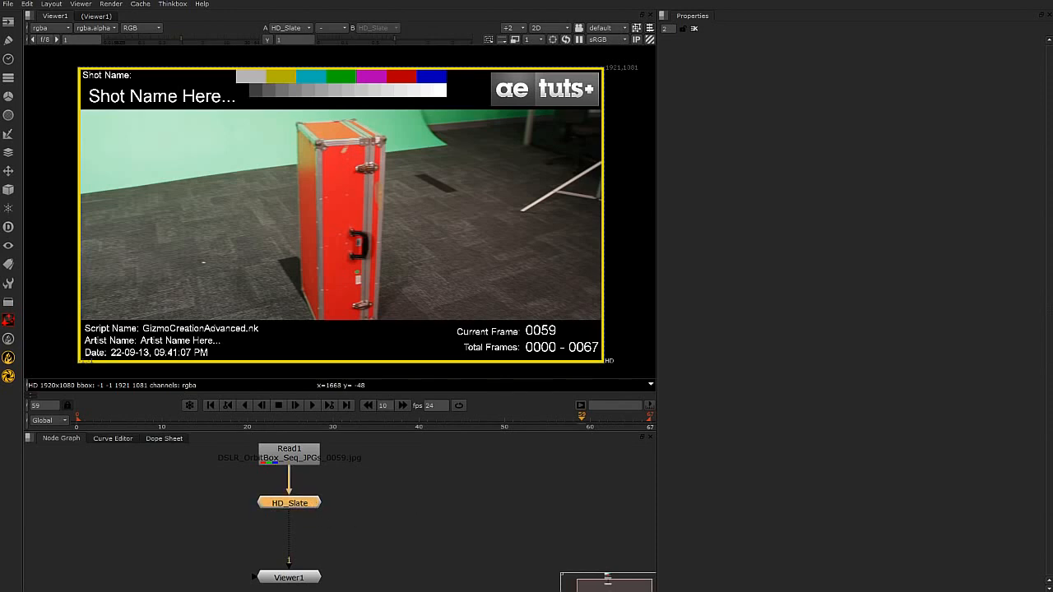
Switch to the .nuke folder in Windows Explorer, open menu.py in Notepad++ and move the editor clear of the folder window.
{"action": "left_click_drag", "start_coordinate": [1052, 129], "coordinate": [448, 129]}
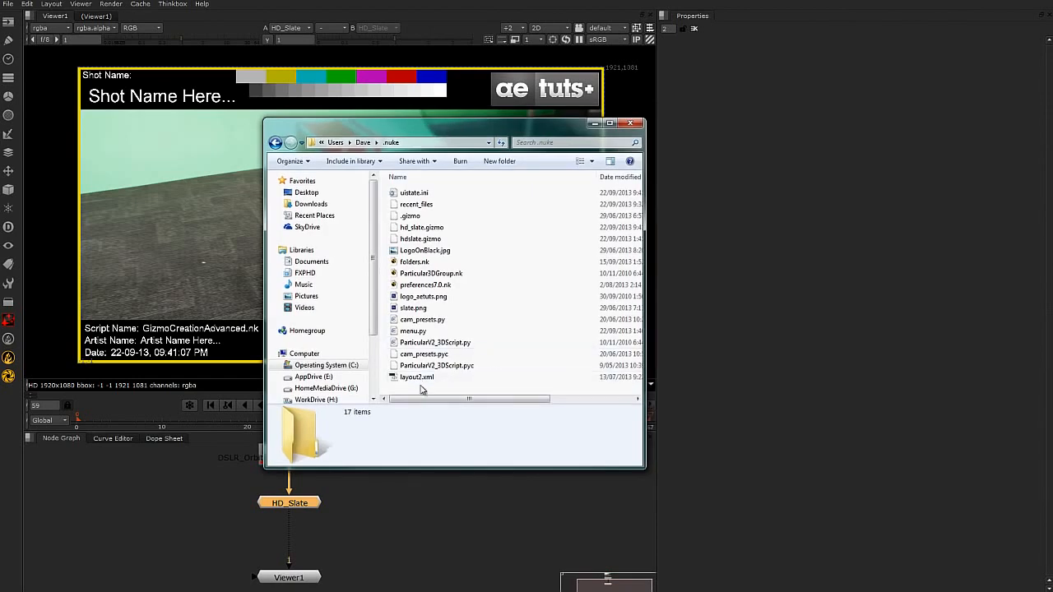
{"action": "left_click", "coordinate": [422, 332]}
{"action": "right_click", "coordinate": [498, 331]}
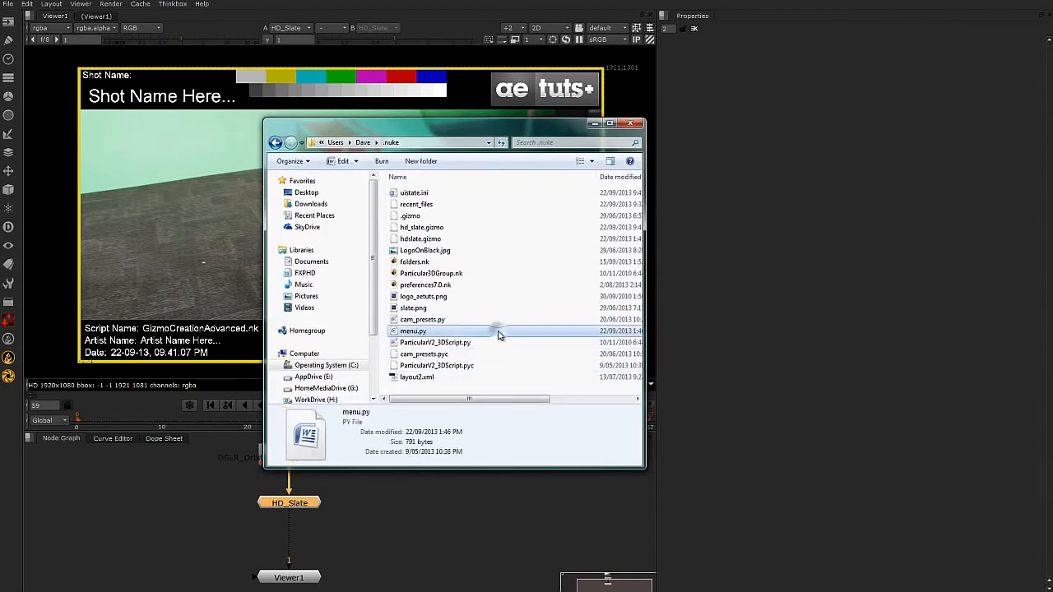
{"action": "left_click", "coordinate": [543, 351]}
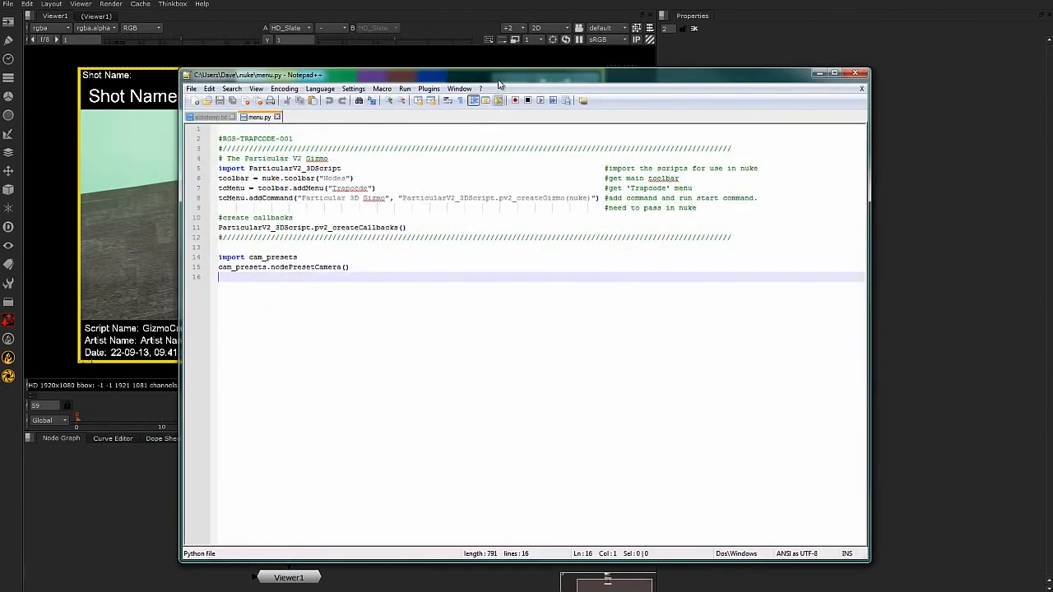
{"action": "left_click_drag", "start_coordinate": [619, 75], "coordinate": [788, 95]}
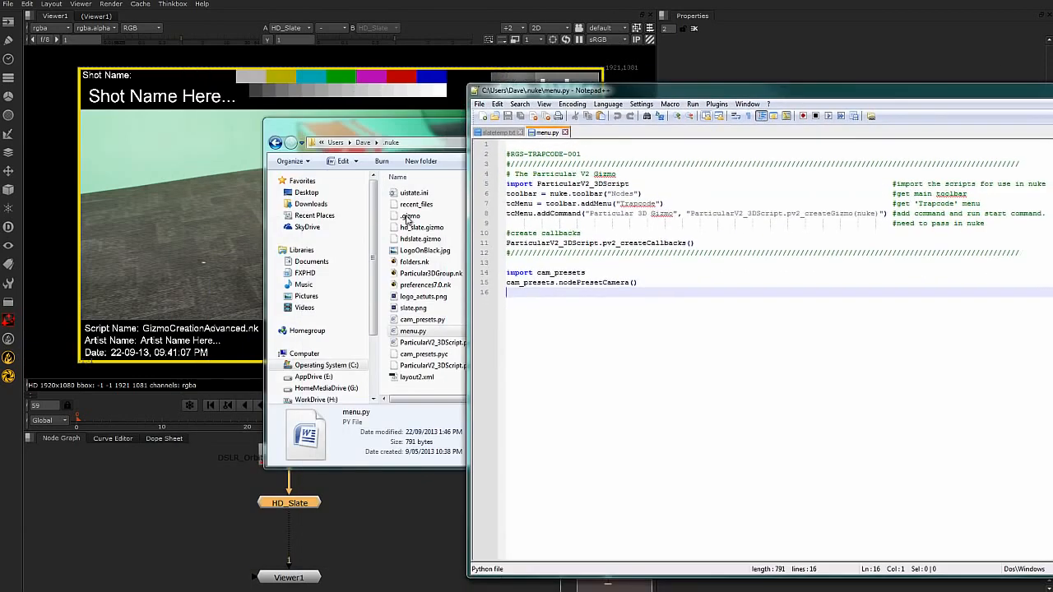
Check where the .nuke folder sits within the user's home folder, reopen it and place its window beside the script.
{"action": "left_click", "coordinate": [395, 125]}
{"action": "left_click", "coordinate": [364, 143]}
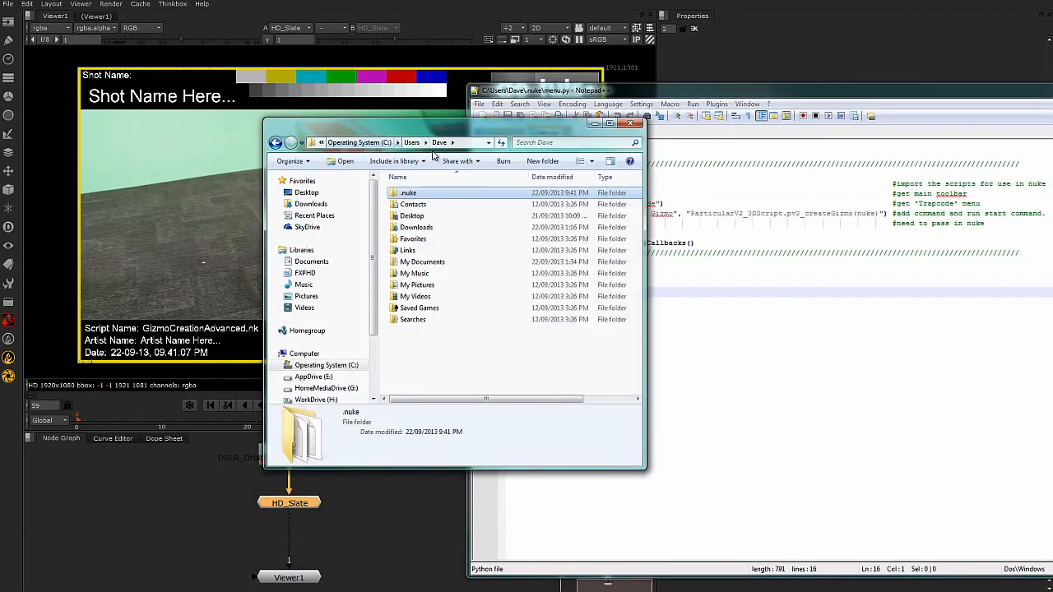
{"action": "double_click", "coordinate": [427, 194]}
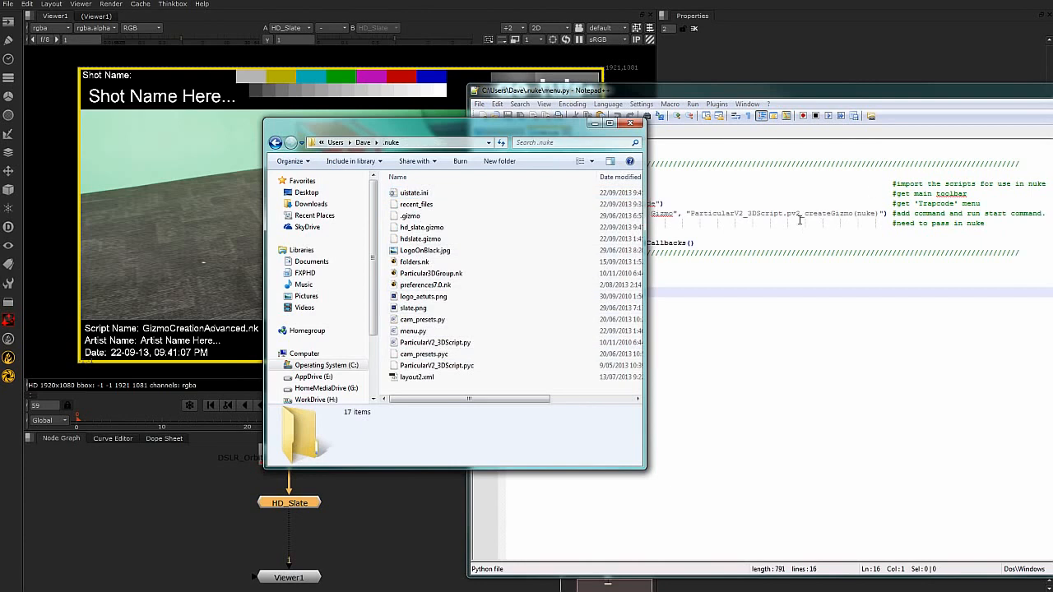
{"action": "left_click_drag", "start_coordinate": [523, 121], "coordinate": [329, 98]}
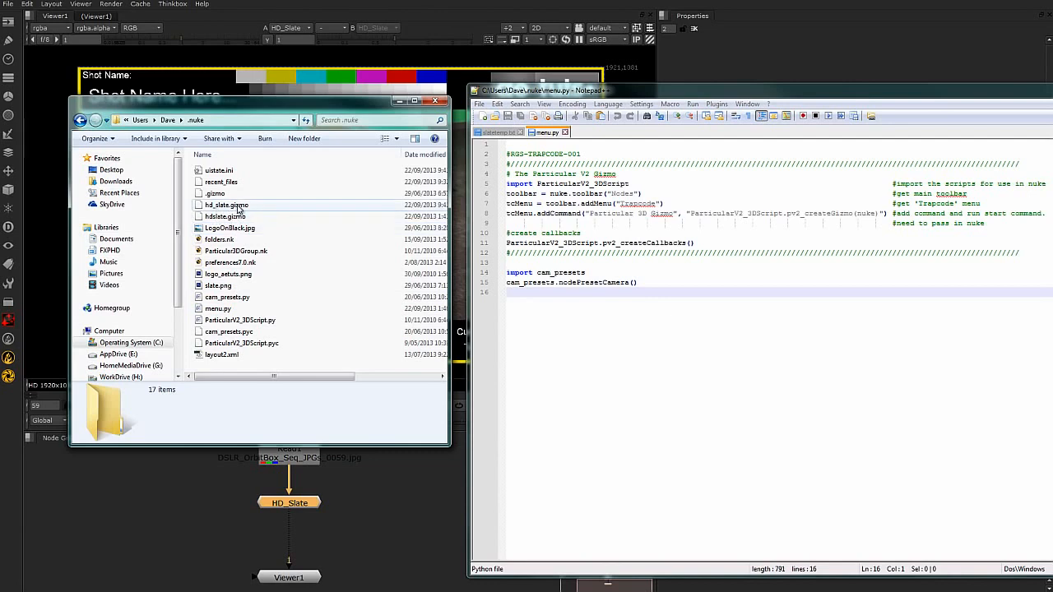
Append to menu.py the copied code registering HD_Slate in the Nodes menu with hdslate.gizmo, shortcut shift+Return and icon slate.png.
{"action": "left_click", "coordinate": [677, 399]}
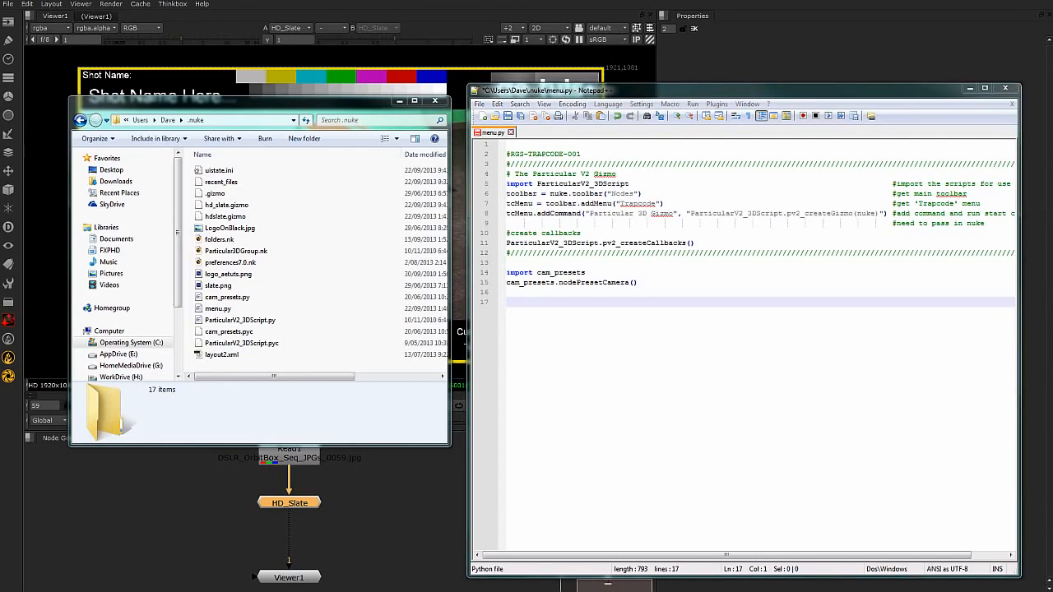
{"action": "left_click", "coordinate": [522, 299]}
{"action": "type", "text": "menubar=nuke.menu(\"Nodes\") m=menubar.addMenu(\"&Dave\") m.addCommand(\"&HD_Slate\", \"nuke.createNode ('hdslate.gizmo')\", \"shift+Return\", icon=\"slate.png\")"}
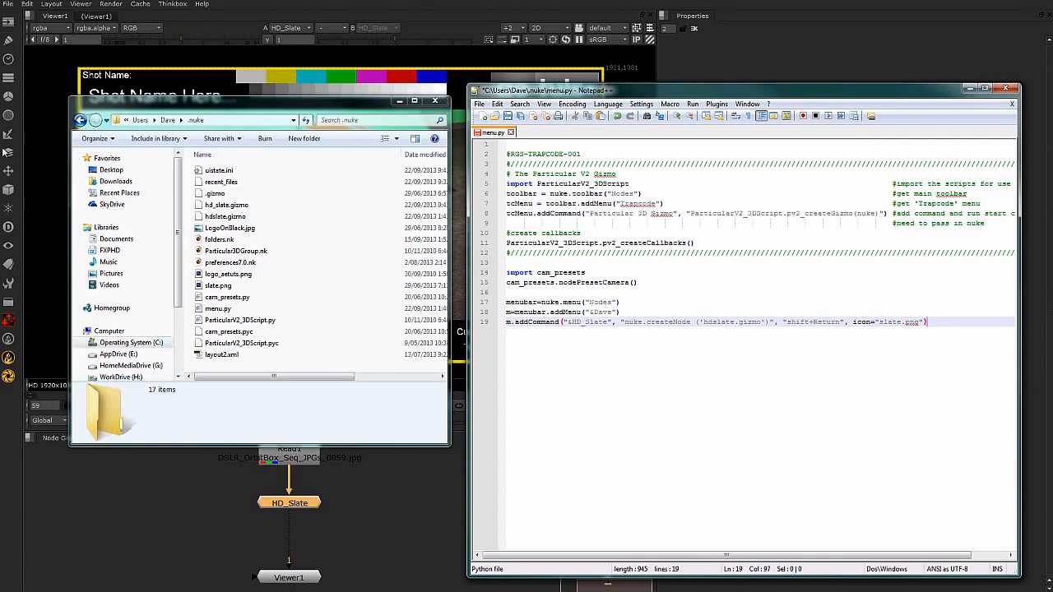
Read through the pasted menubar definition and the addMenu line that builds on it.
{"action": "left_click", "coordinate": [518, 302]}
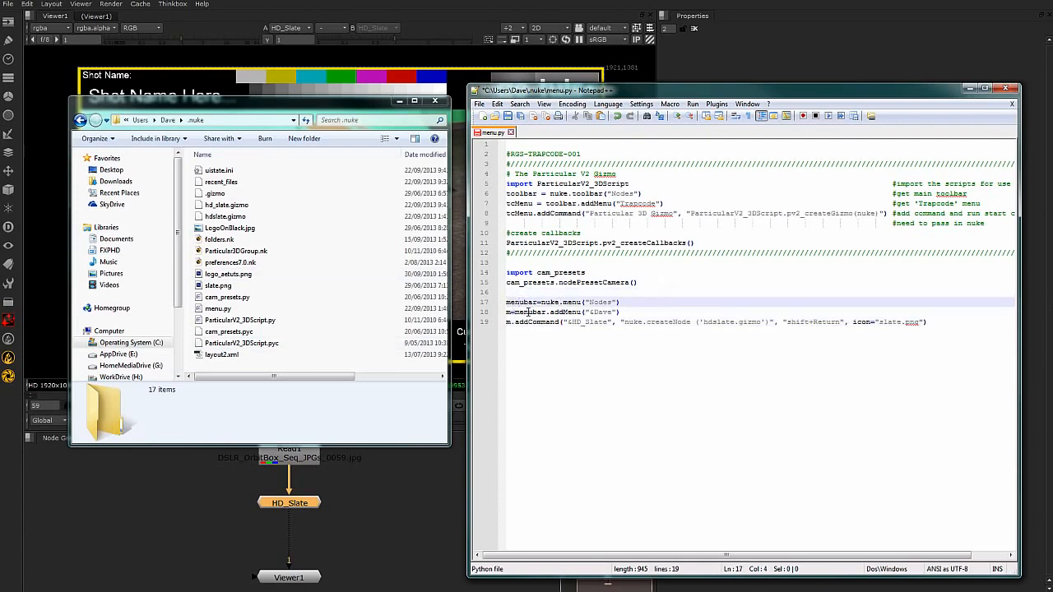
{"action": "left_click", "coordinate": [514, 302]}
{"action": "left_click_drag", "start_coordinate": [509, 301], "coordinate": [560, 301]}
{"action": "left_click", "coordinate": [663, 301]}
{"action": "left_click", "coordinate": [541, 302]}
{"action": "left_click", "coordinate": [636, 316]}
{"action": "left_click", "coordinate": [536, 313]}
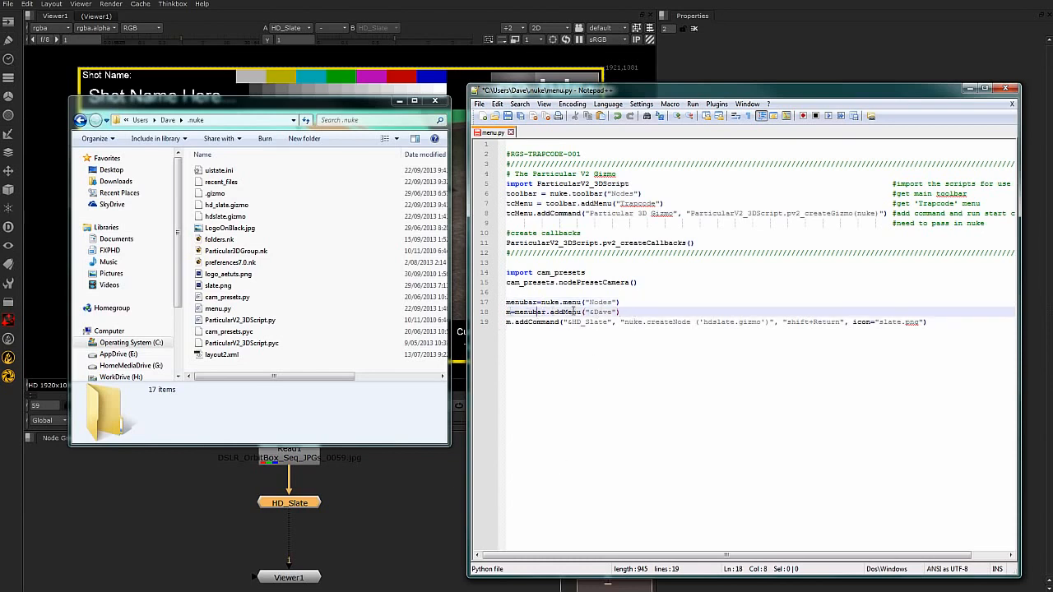
Remove the ampersand from the custom menu's name in the addMenu line.
{"action": "left_click_drag", "start_coordinate": [620, 312], "coordinate": [589, 312]}
{"action": "left_click", "coordinate": [594, 313]}
{"action": "key", "text": "BackSpace"}
{"action": "left_click", "coordinate": [621, 322]}
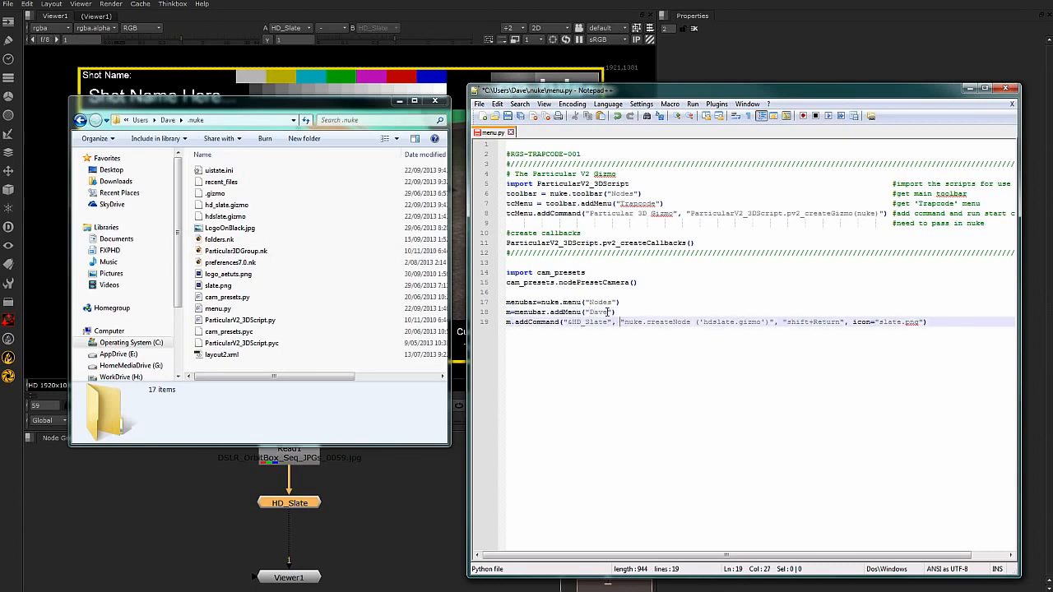
Change the gizmo file referenced by nuke.createNode in the addCommand line to hd_slate.gizmo.
{"action": "left_click", "coordinate": [516, 322]}
{"action": "left_click_drag", "start_coordinate": [623, 322], "coordinate": [763, 319]}
{"action": "left_click", "coordinate": [713, 323]}
{"action": "type", "text": "_"}
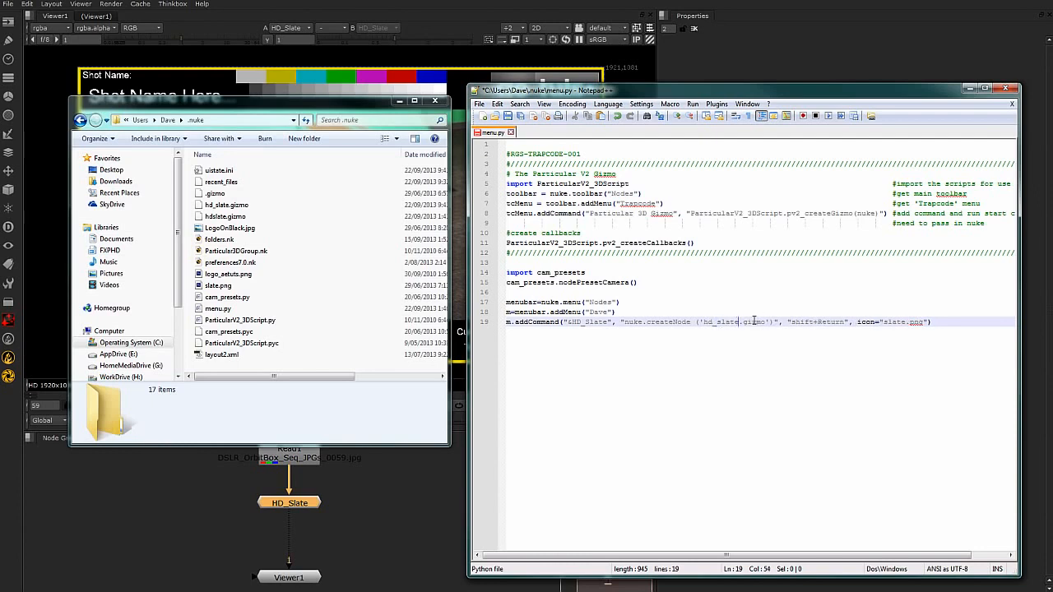
Check the keyboard shortcut and icon arguments at the end of the addCommand line.
{"action": "left_click_drag", "start_coordinate": [792, 321], "coordinate": [846, 322]}
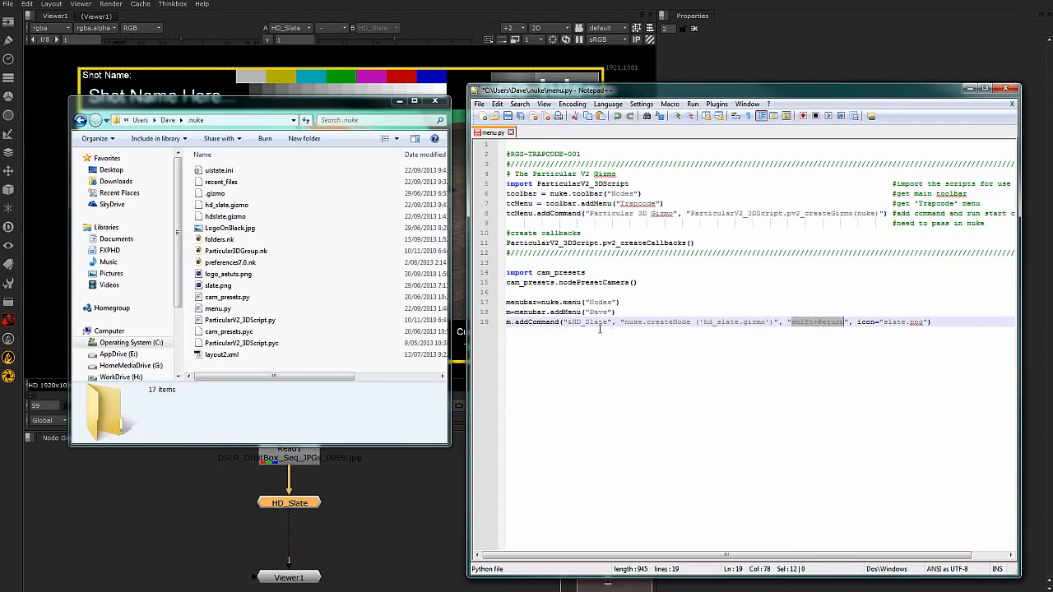
{"action": "left_click", "coordinate": [877, 322]}
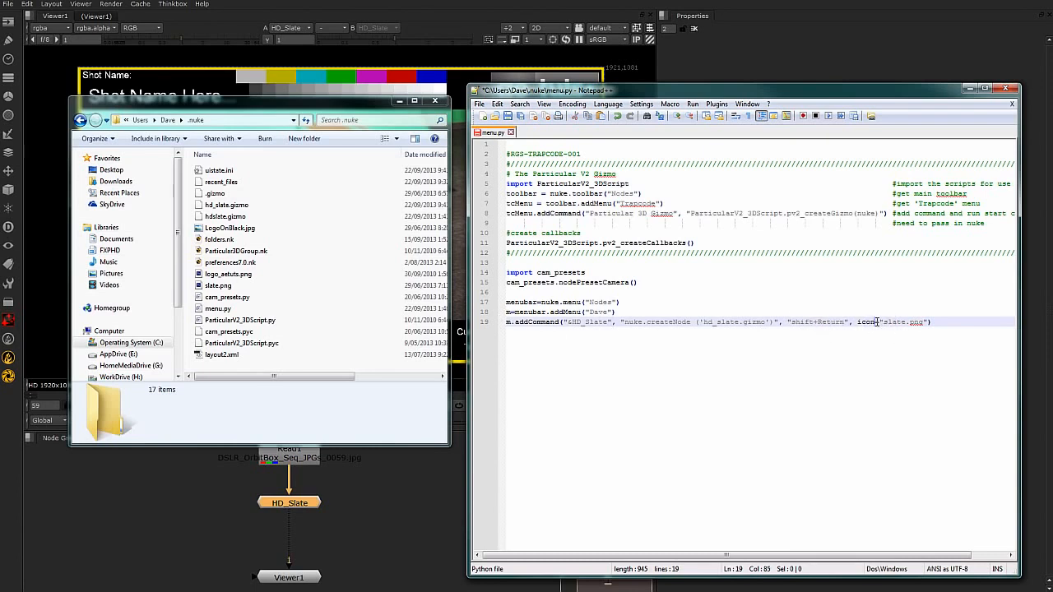
{"action": "left_click_drag", "start_coordinate": [884, 322], "coordinate": [906, 323]}
{"action": "key", "text": "End"}
Preview slate.png from the .nuke folder at enlarged size, close the preview and return to the script.
{"action": "left_click", "coordinate": [242, 367]}
{"action": "right_click", "coordinate": [222, 288]}
{"action": "left_click", "coordinate": [275, 340]}
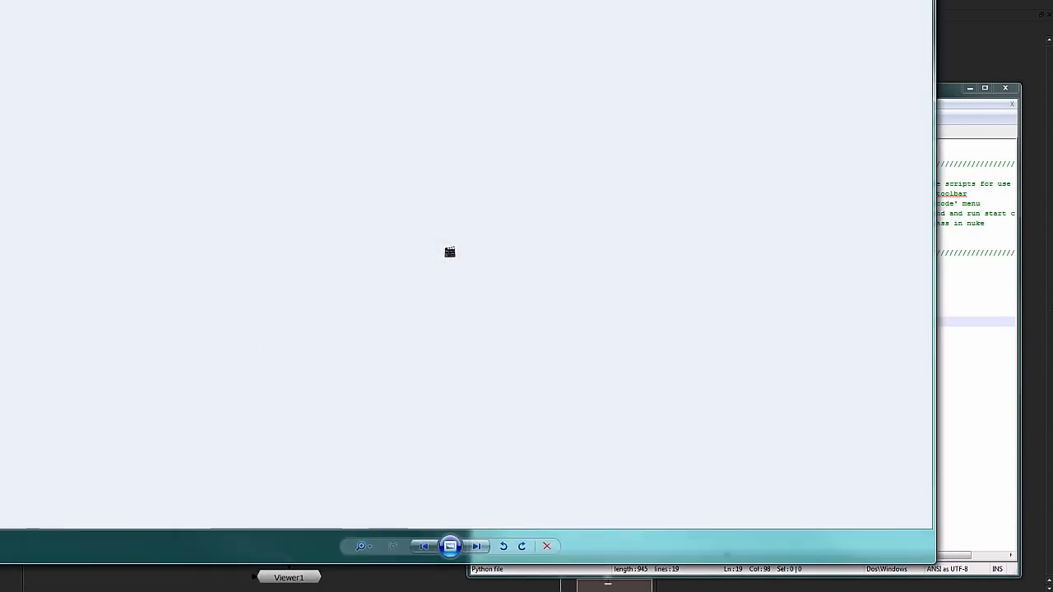
{"action": "left_click_drag", "start_coordinate": [0, 0], "coordinate": [385, 90]}
{"action": "scroll", "coordinate": [567, 296], "scroll_direction": "up", "scroll_amount": 8}
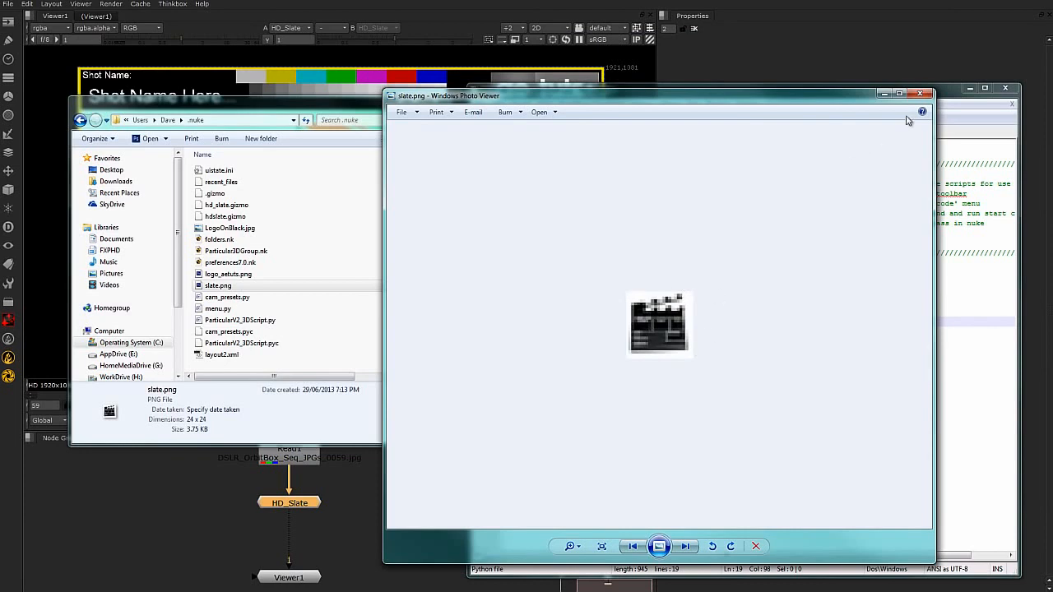
{"action": "left_click", "coordinate": [922, 93]}
{"action": "left_click", "coordinate": [947, 322]}
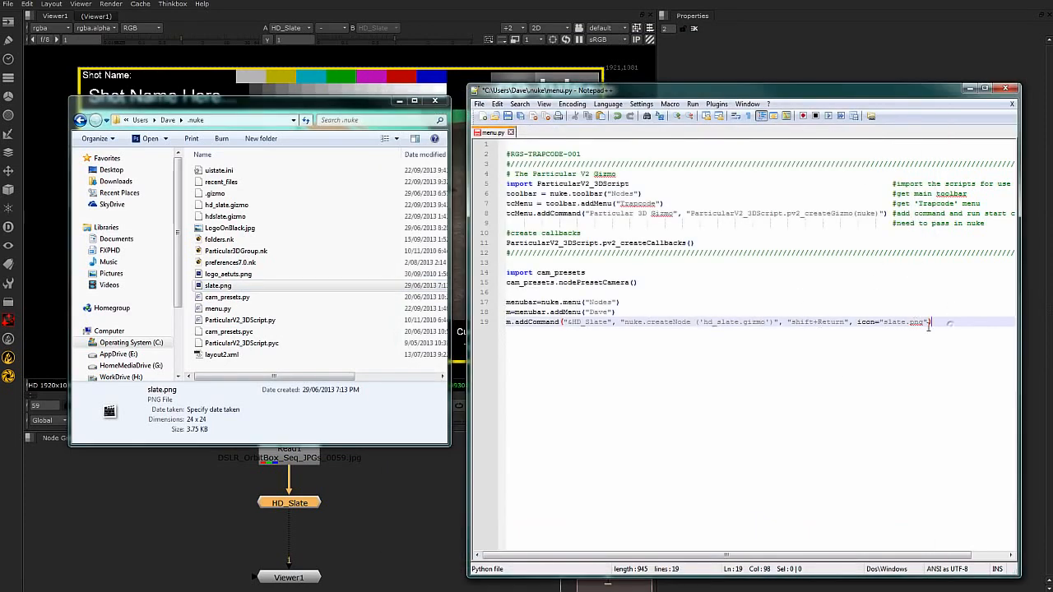
Recheck the icon file name in the addCommand line, save menu.py and close the editor.
{"action": "left_click_drag", "start_coordinate": [924, 322], "coordinate": [887, 323]}
{"action": "key", "text": "End"}
{"action": "left_click", "coordinate": [479, 104]}
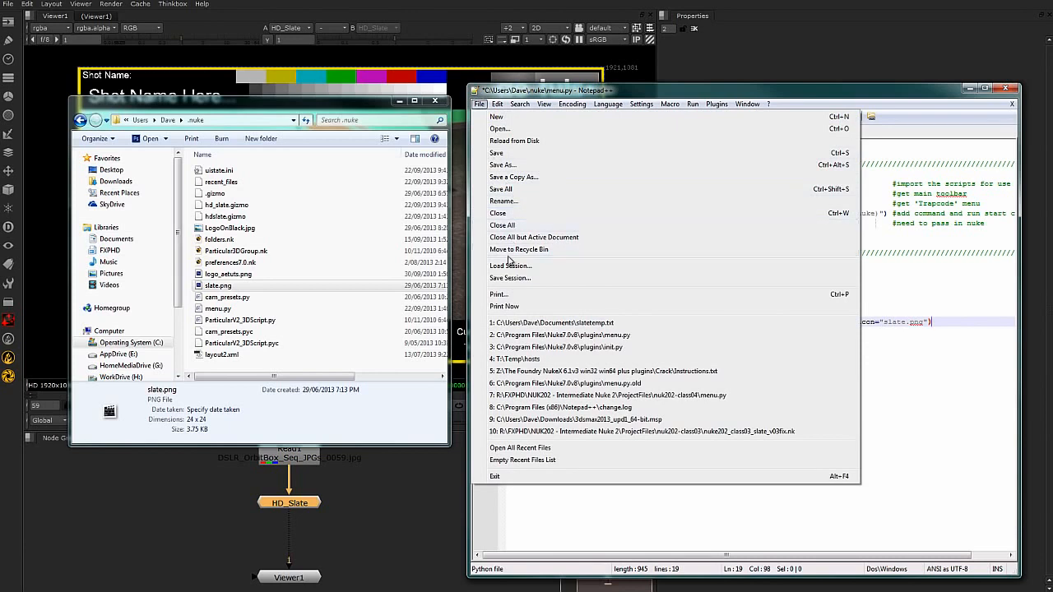
{"action": "left_click", "coordinate": [503, 153]}
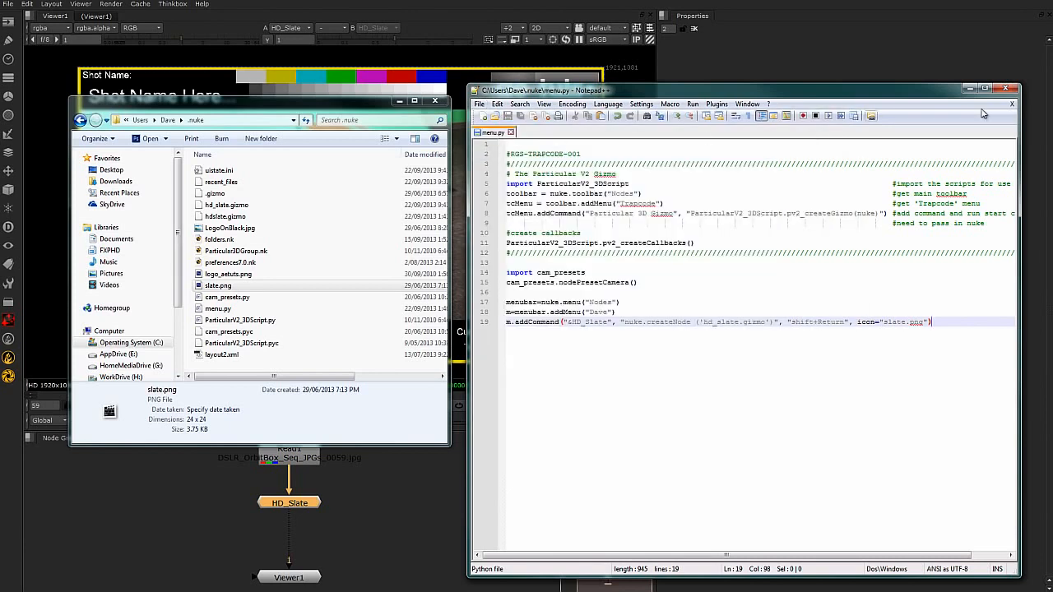
{"action": "left_click", "coordinate": [1005, 88]}
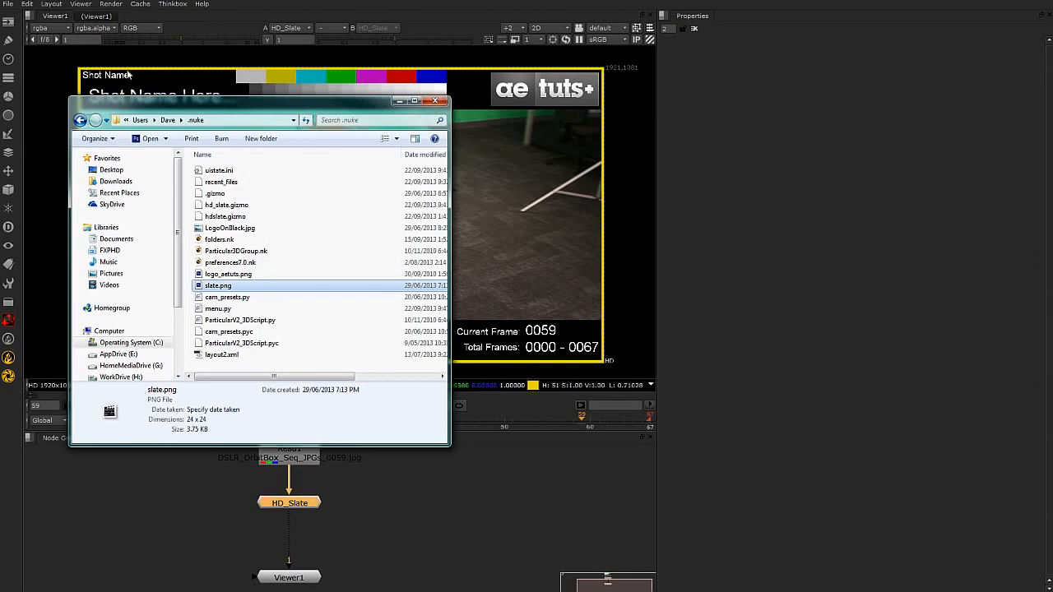
Switch to Nuke, open a new empty script and fit its window to the screen.
{"action": "left_click", "coordinate": [59, 18]}
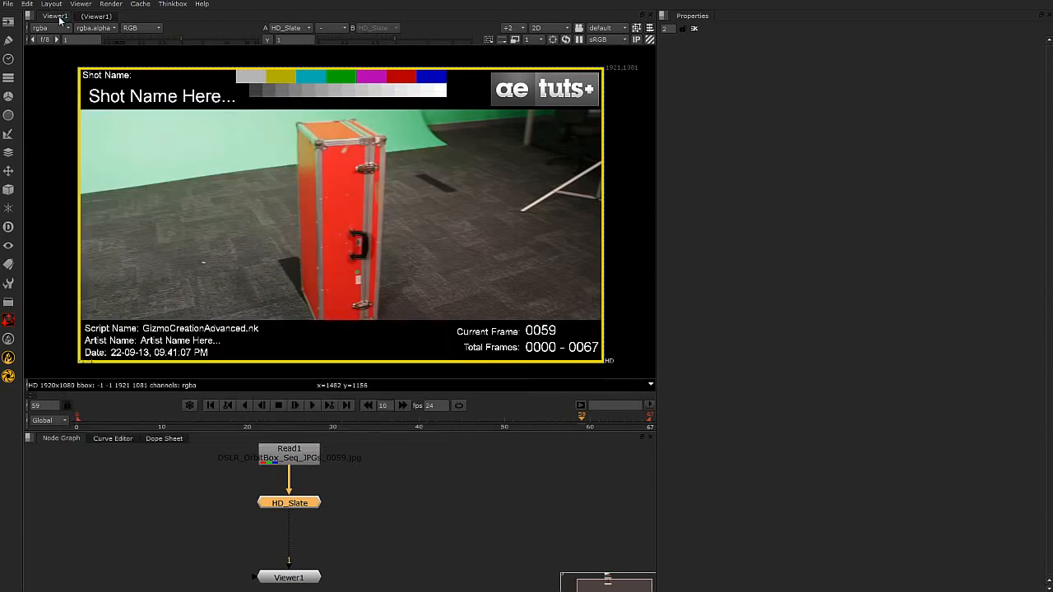
{"action": "key", "text": "ctrl+n"}
{"action": "left_click_drag", "start_coordinate": [25, 0], "coordinate": [223, 0]}
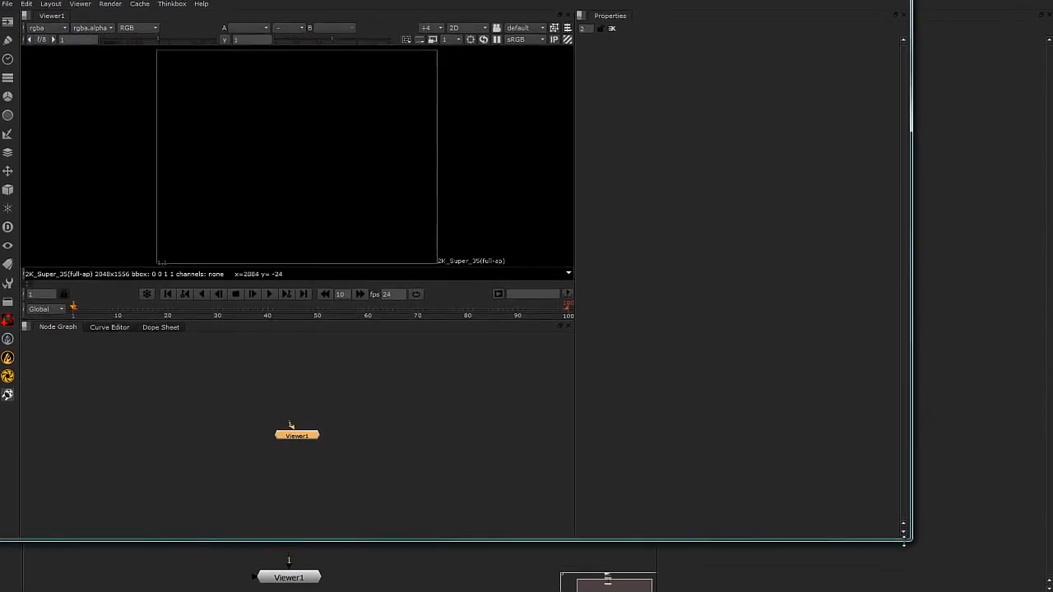
{"action": "left_click_drag", "start_coordinate": [914, 541], "coordinate": [1051, 591]}
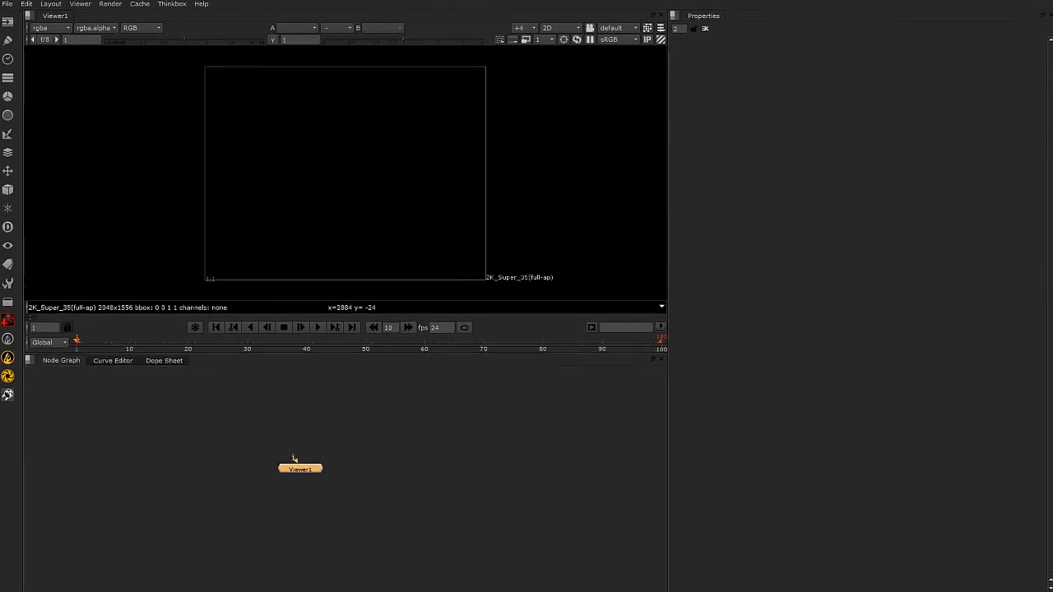
Add a Read node that loads the Scene02_JPGs yard footage sequence.
{"action": "left_click", "coordinate": [426, 434]}
{"action": "key", "text": "r"}
{"action": "left_click", "coordinate": [277, 281]}
{"action": "key", "text": "Return"}
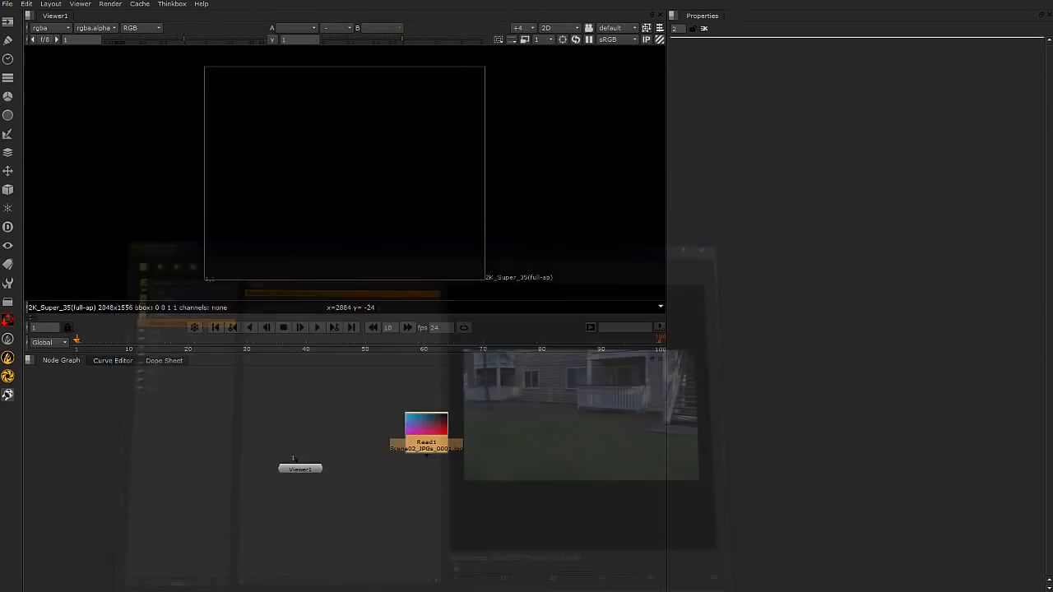
Connect Read1 to Viewer1 and arrange the two nodes vertically with space between them.
{"action": "left_click_drag", "start_coordinate": [425, 429], "coordinate": [303, 392]}
{"action": "key", "text": "1"}
{"action": "left_click_drag", "start_coordinate": [316, 470], "coordinate": [328, 570]}
{"action": "left_click", "coordinate": [310, 401]}
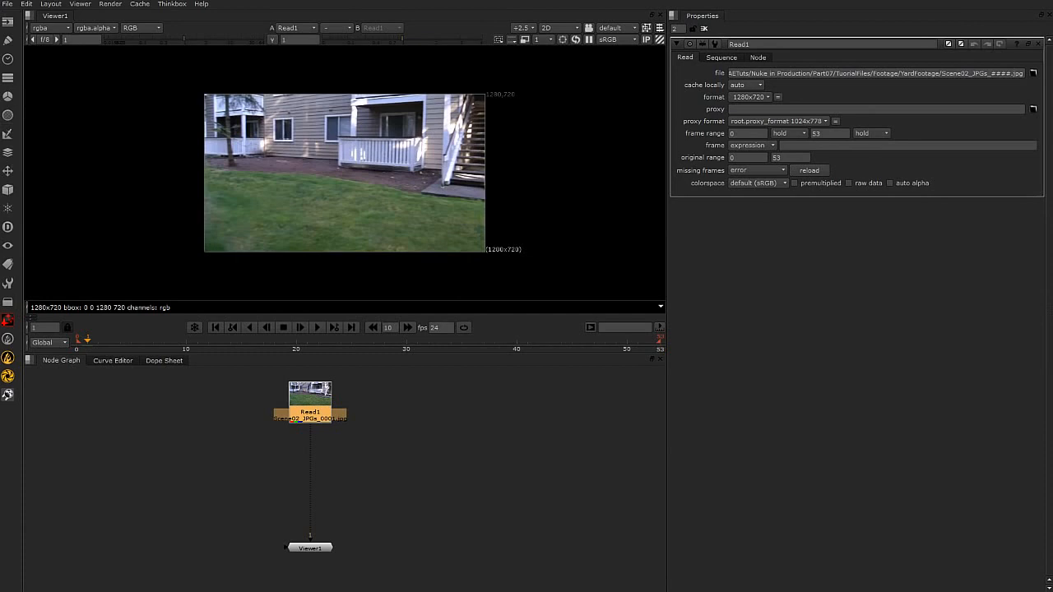
Insert the HD_Slate gizmo from the custom node menu between Read1 and Viewer1 and close Read1's properties.
{"action": "left_click", "coordinate": [8, 396]}
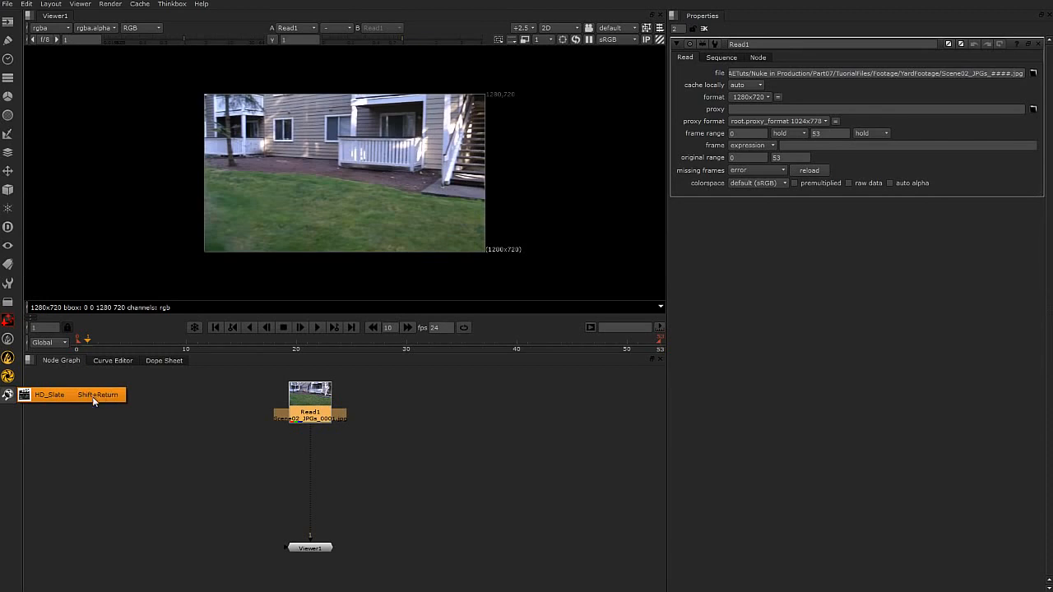
{"action": "left_click", "coordinate": [48, 397]}
{"action": "left_click_drag", "start_coordinate": [312, 434], "coordinate": [309, 458]}
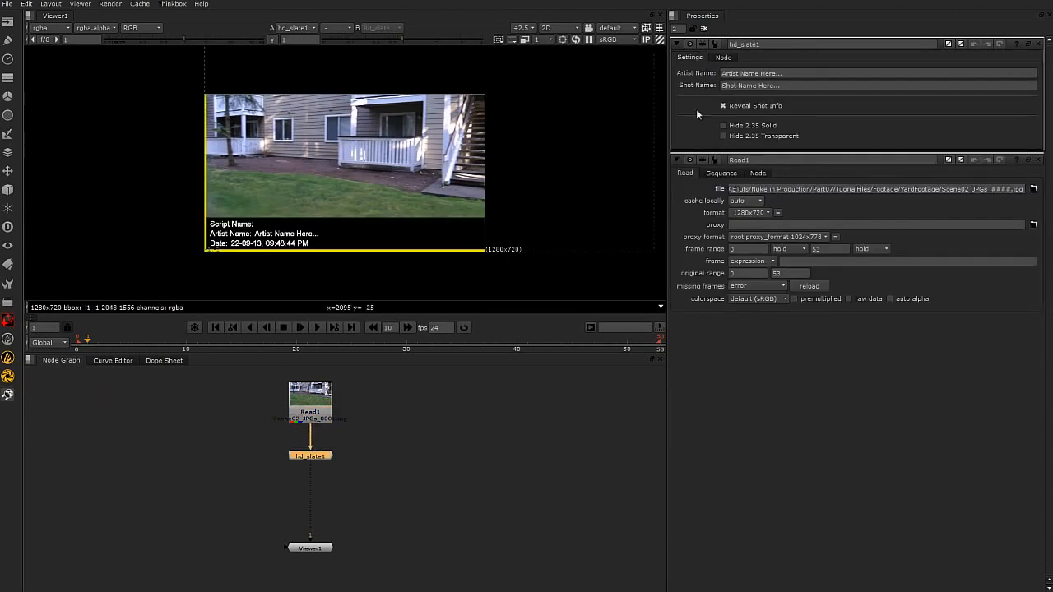
{"action": "left_click", "coordinate": [1040, 161]}
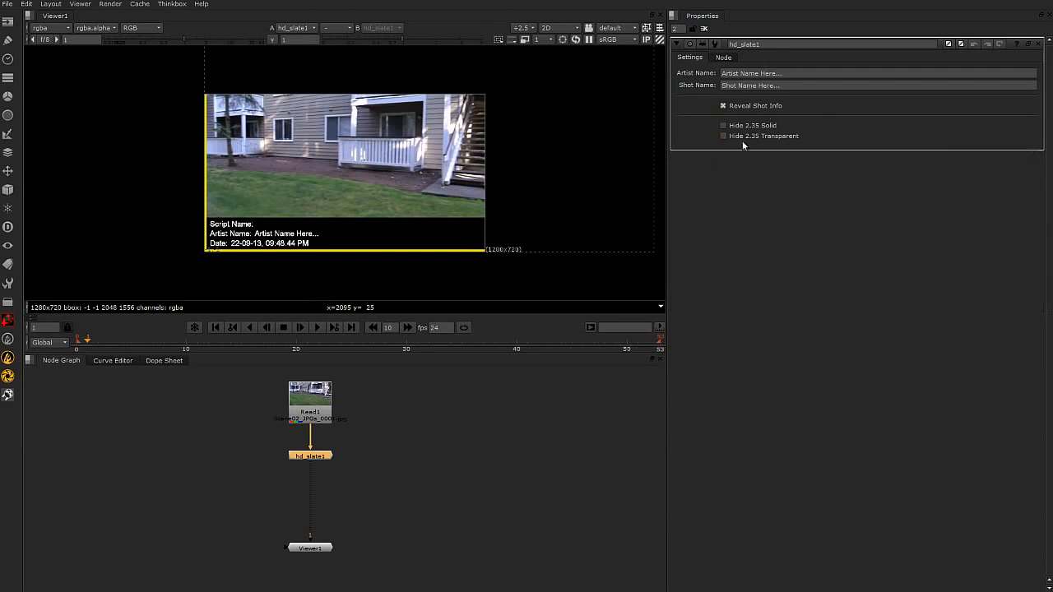
Set the project's full size format to HD 1920x1080.
{"action": "middle_click_drag", "start_coordinate": [514, 139], "coordinate": [442, 183]}
{"action": "scroll", "coordinate": [457, 179], "scroll_direction": "down", "scroll_amount": 3}
{"action": "scroll", "coordinate": [442, 183], "scroll_direction": "up", "scroll_amount": 2}
{"action": "left_click", "coordinate": [469, 448]}
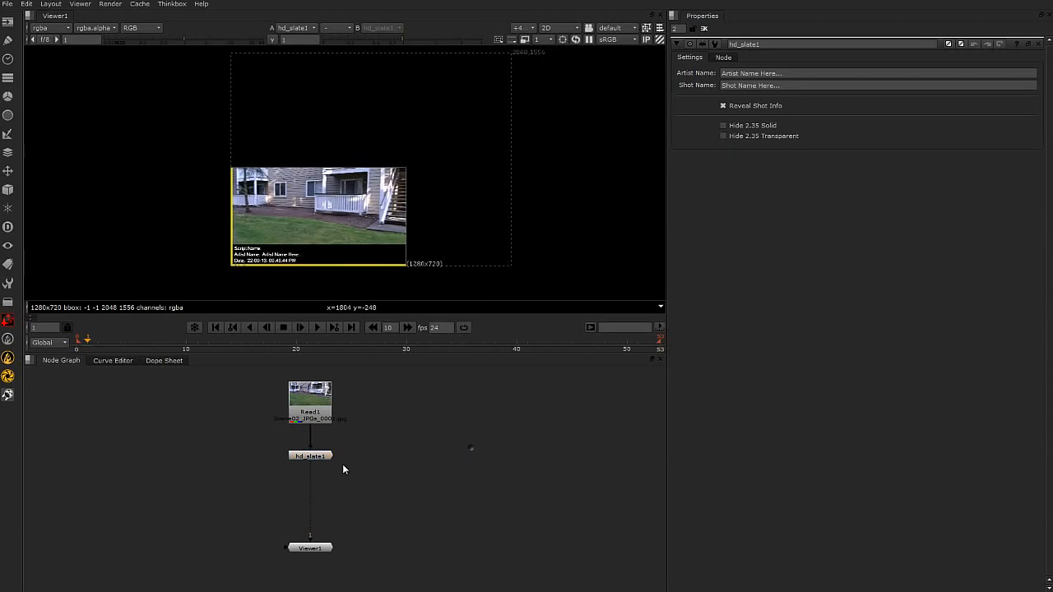
{"action": "key", "text": "s"}
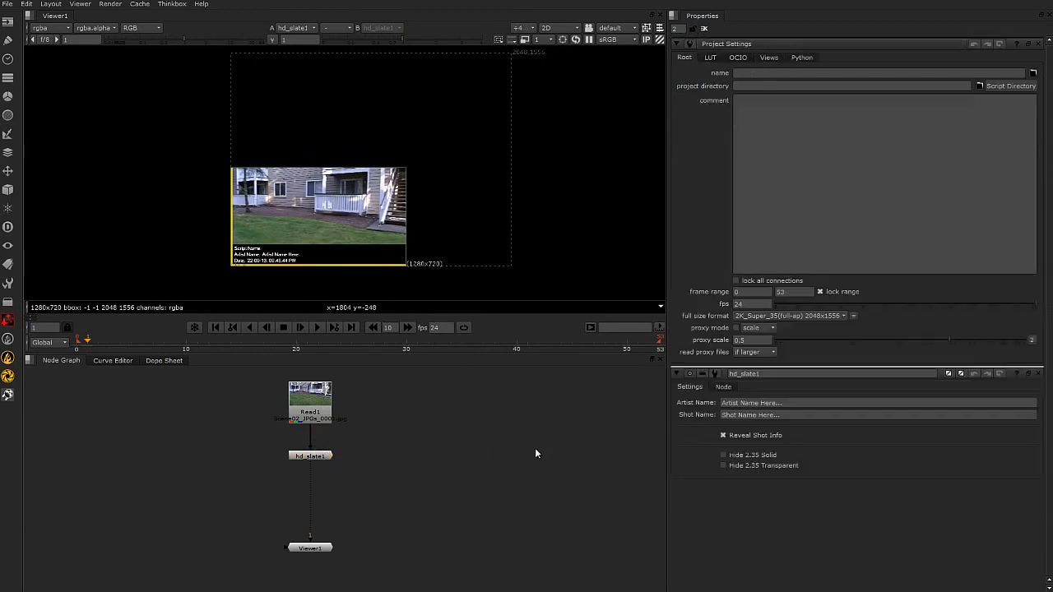
{"action": "left_click", "coordinate": [834, 316]}
{"action": "left_click", "coordinate": [831, 368]}
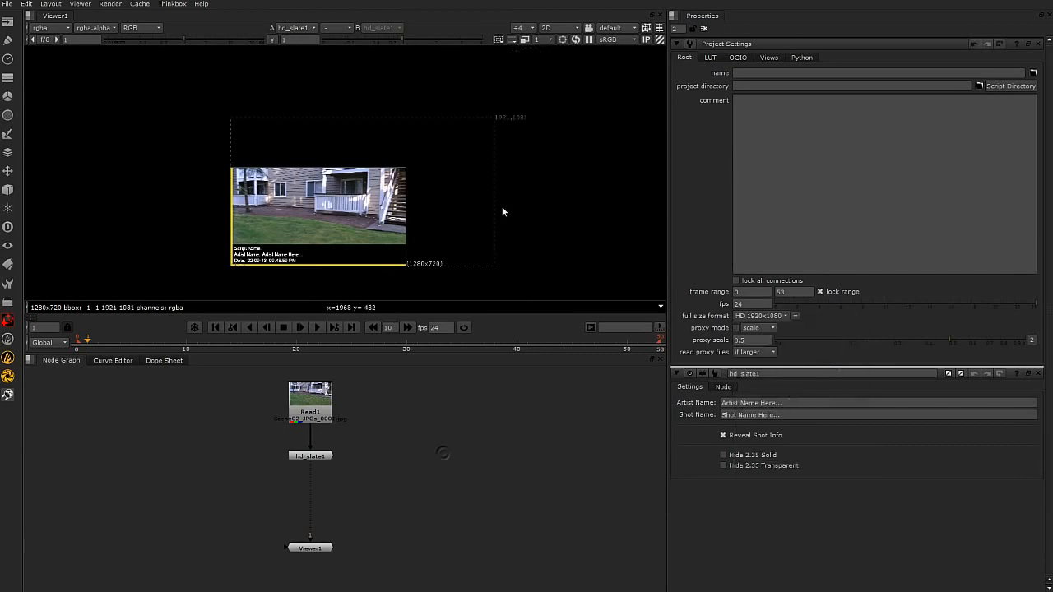
{"action": "scroll", "coordinate": [413, 216], "scroll_direction": "up", "scroll_amount": 4}
Move hd_slate1 down slightly and insert a Reformat node between Read1 and hd_slate1.
{"action": "left_click", "coordinate": [326, 422]}
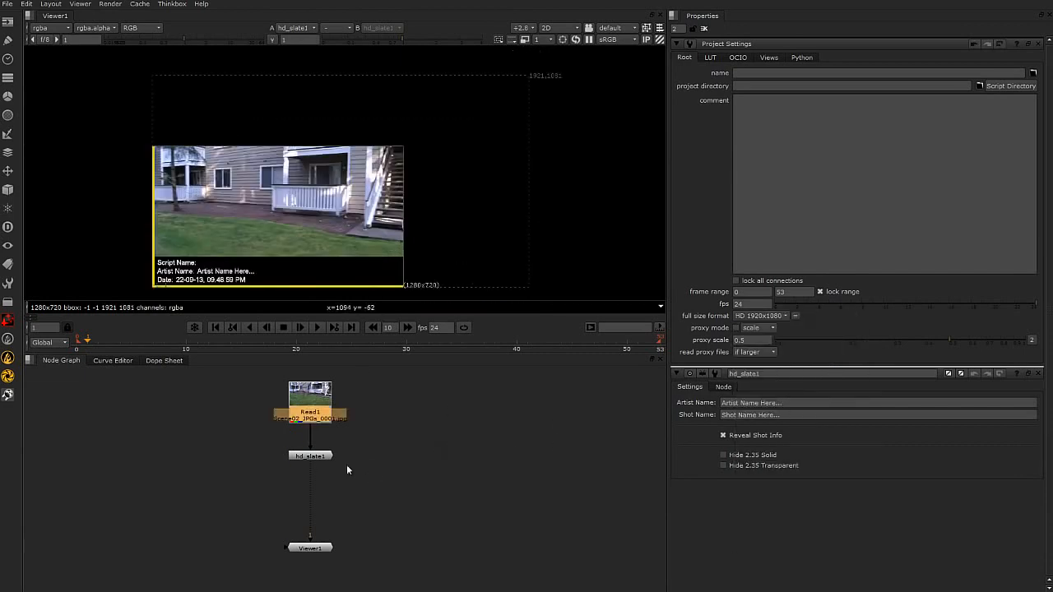
{"action": "left_click_drag", "start_coordinate": [318, 456], "coordinate": [318, 469]}
{"action": "left_click", "coordinate": [307, 393]}
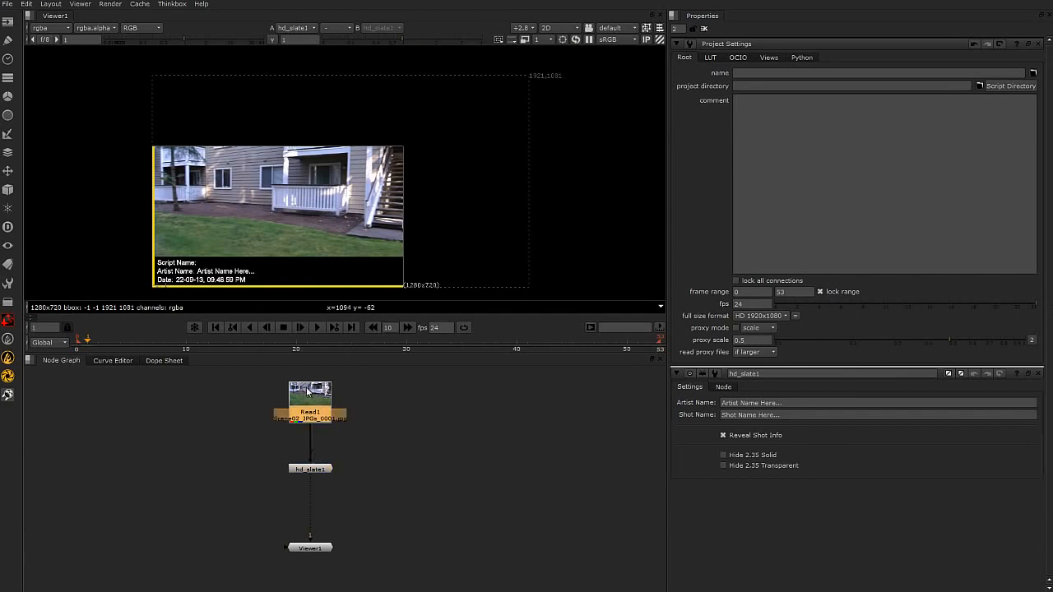
{"action": "key", "text": "Tab"}
{"action": "type", "text": "refl"}
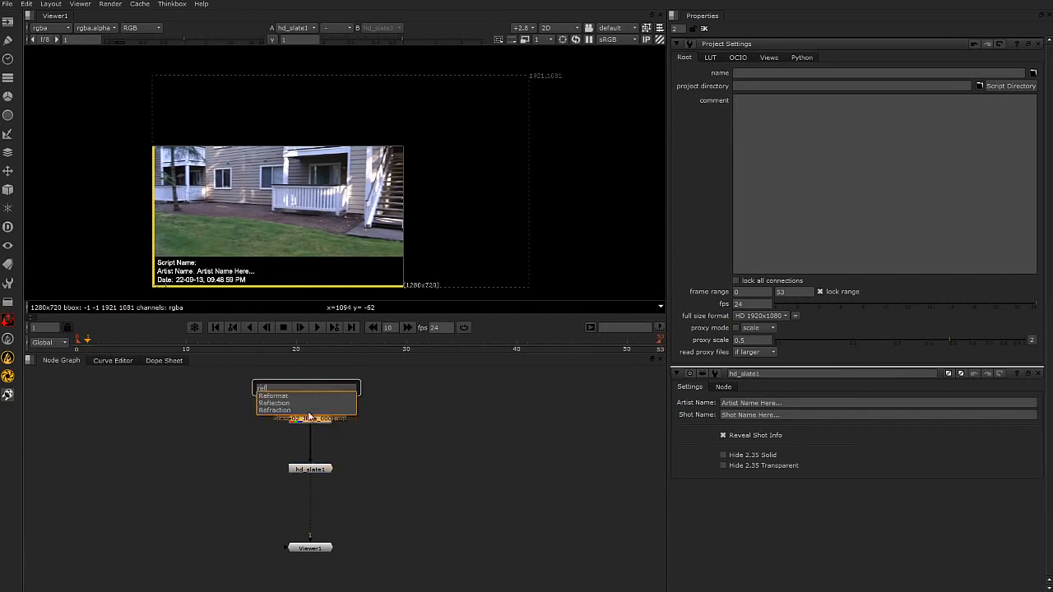
{"action": "left_click", "coordinate": [280, 397]}
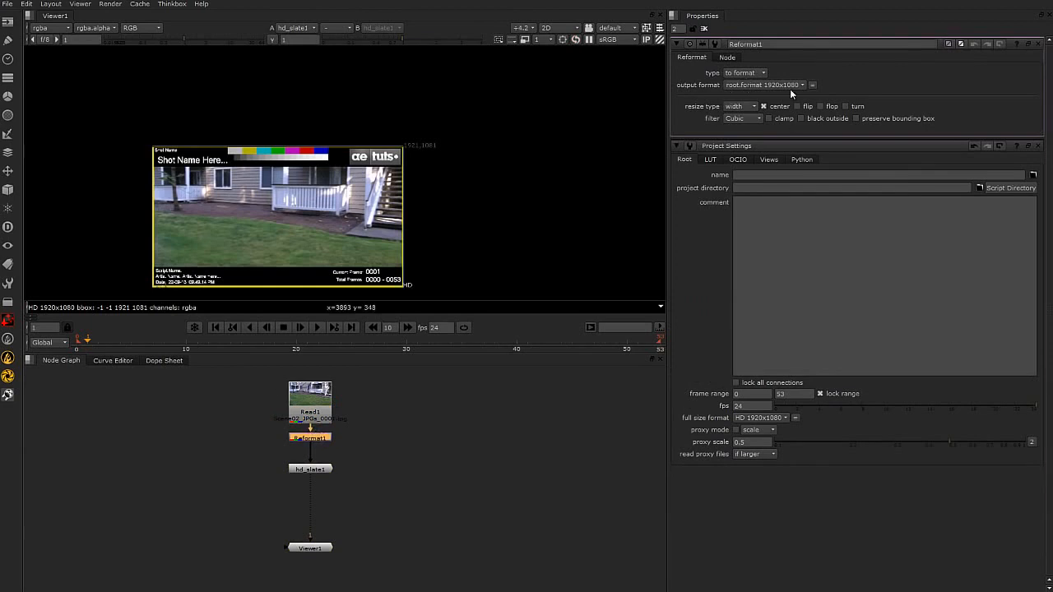
Open the hd_slate1 settings and fill in the artist's full name as the Artist Name.
{"action": "scroll", "coordinate": [353, 450], "scroll_direction": "up", "scroll_amount": 2}
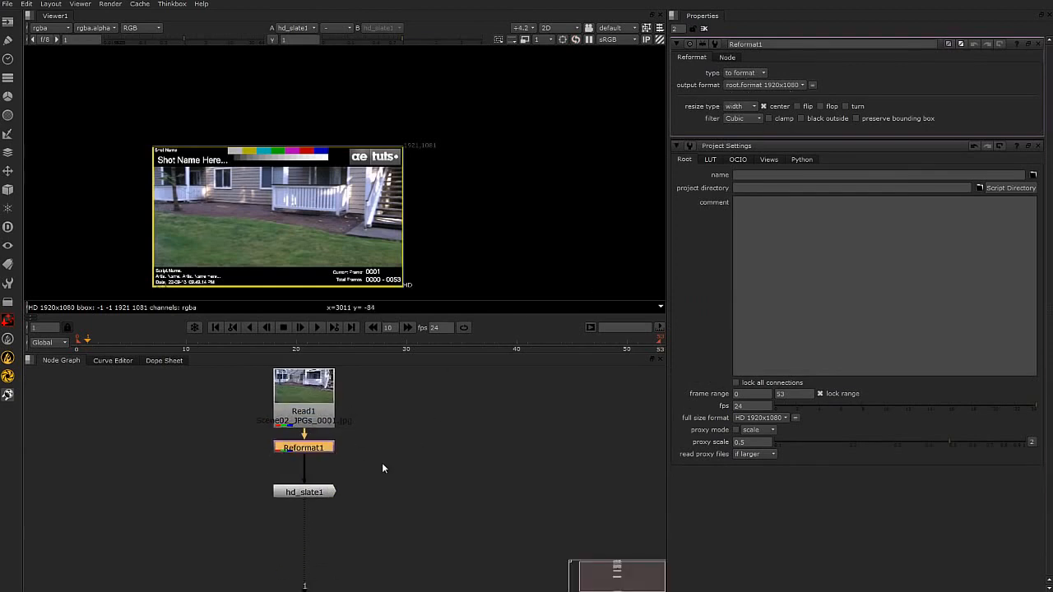
{"action": "scroll", "coordinate": [346, 198], "scroll_direction": "up", "scroll_amount": 4}
{"action": "scroll", "coordinate": [347, 198], "scroll_direction": "down", "scroll_amount": 2}
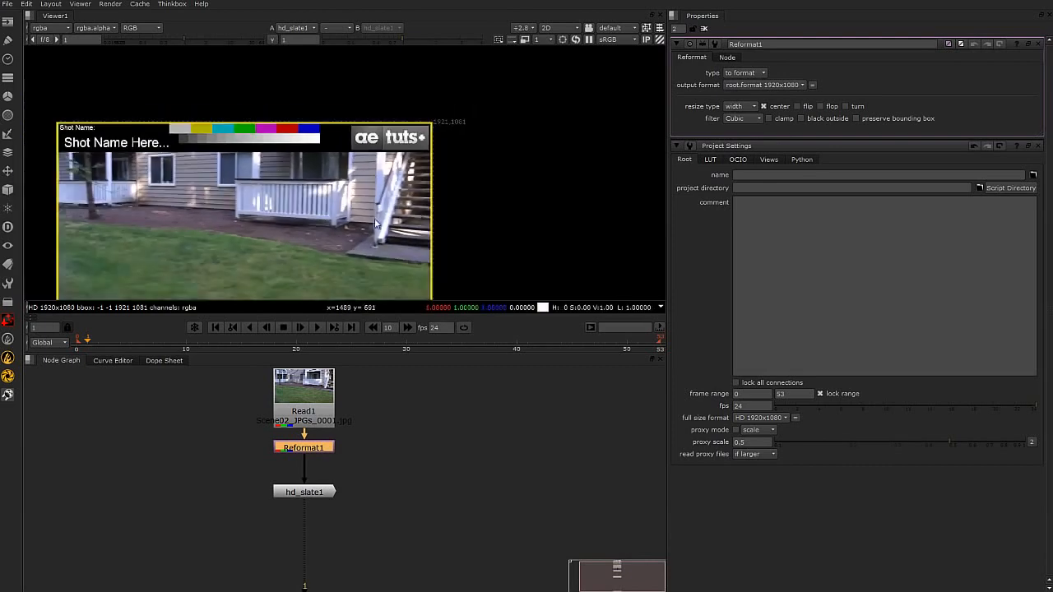
{"action": "middle_click_drag", "start_coordinate": [420, 214], "coordinate": [479, 159]}
{"action": "double_click", "coordinate": [301, 494]}
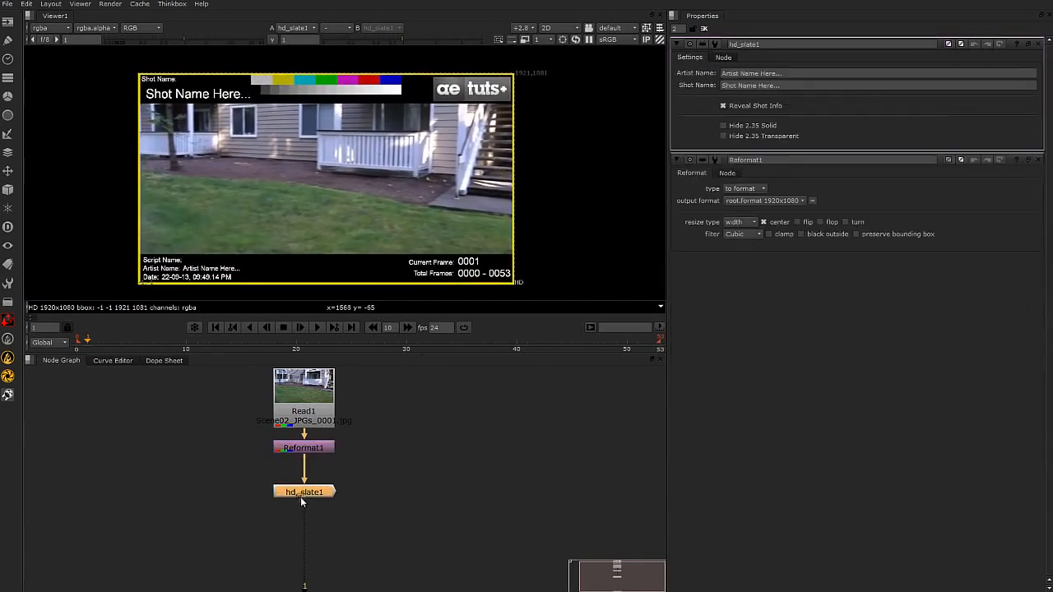
{"action": "scroll", "coordinate": [301, 497], "scroll_direction": "up", "scroll_amount": 1}
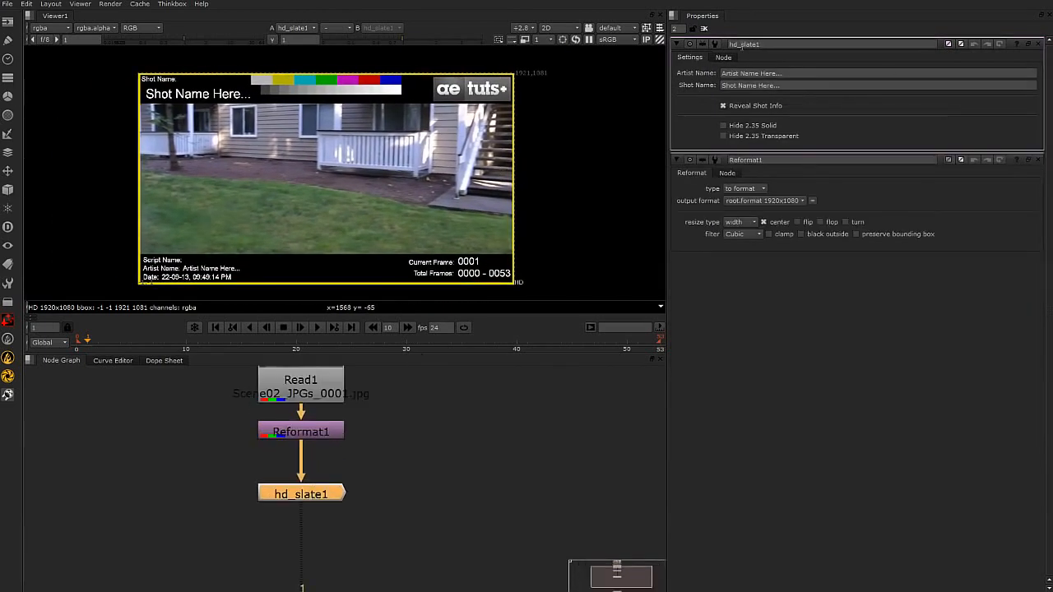
{"action": "triple_click", "coordinate": [829, 72]}
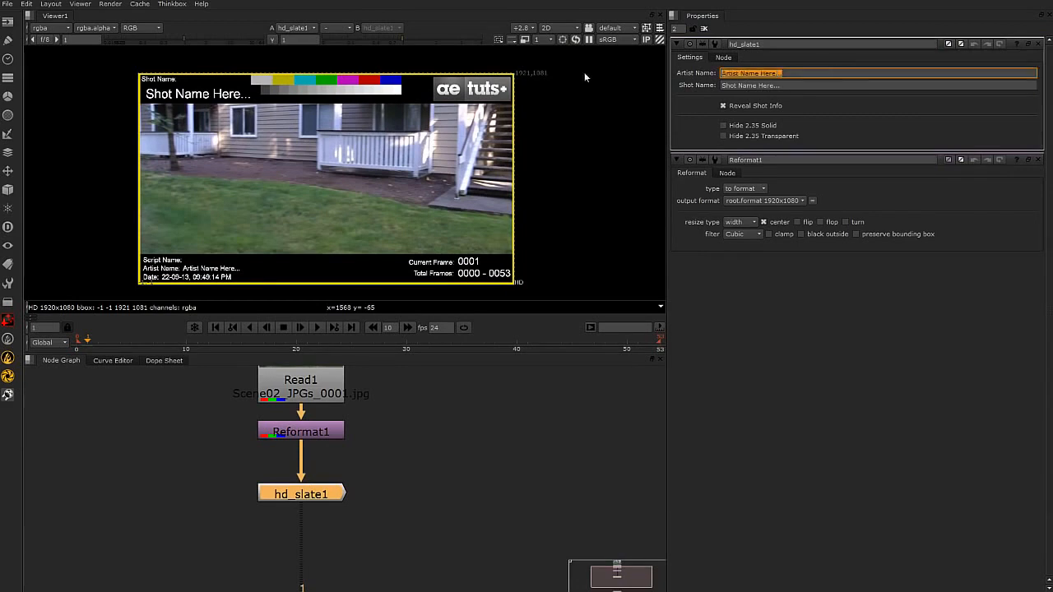
{"action": "type", "text": "James Bond"}
{"action": "key", "text": "Tab"}
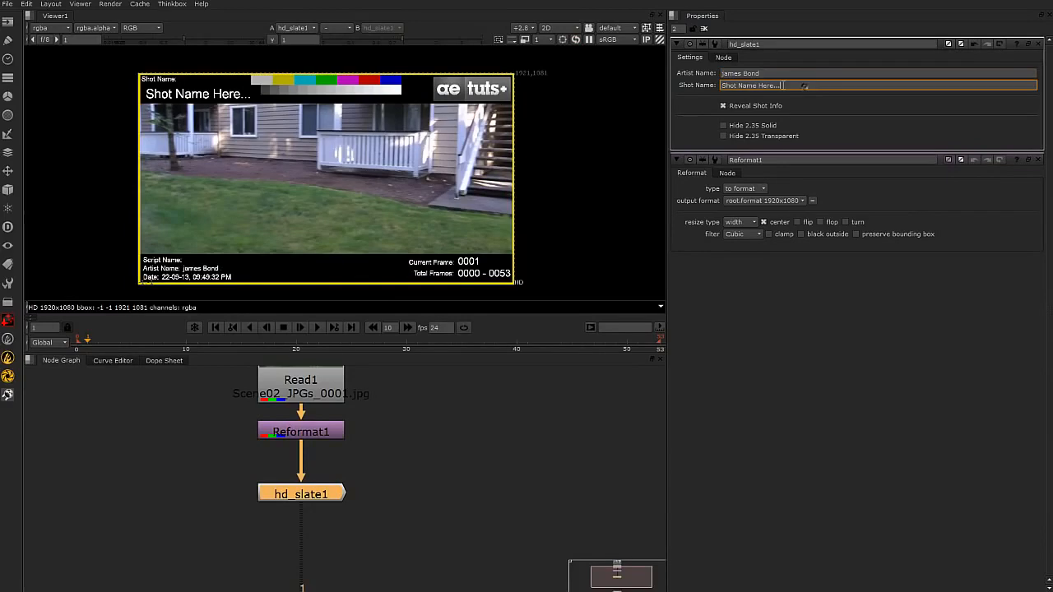
Set the slate's Shot Name to A007 and capitalise the artist's first name in Artist Name.
{"action": "type", "text": "A007"}
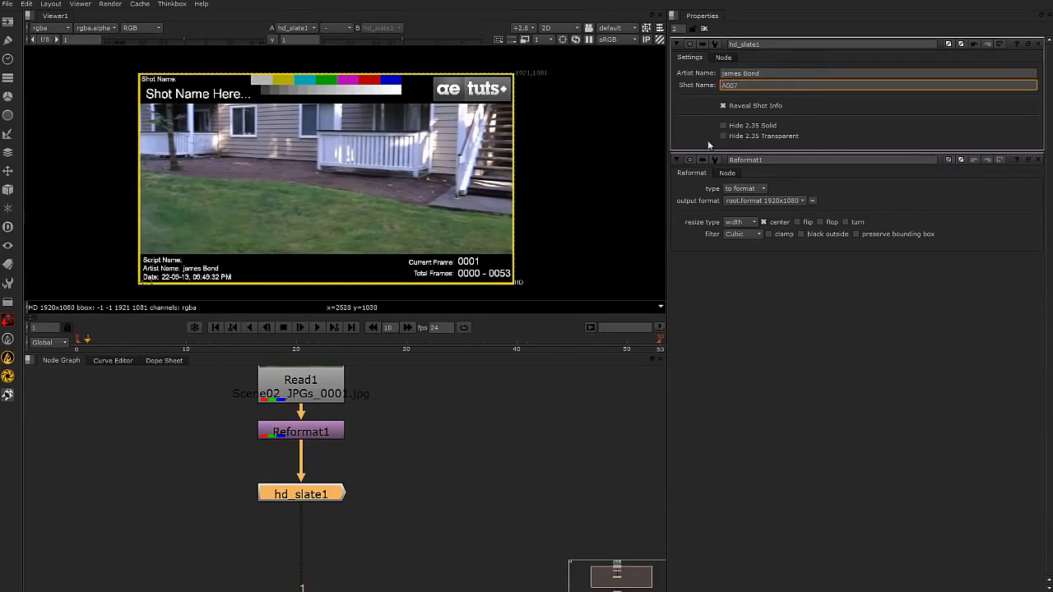
{"action": "key", "text": "Return"}
{"action": "left_click", "coordinate": [723, 73]}
{"action": "type", "text": "J"}
{"action": "key", "text": "Return"}
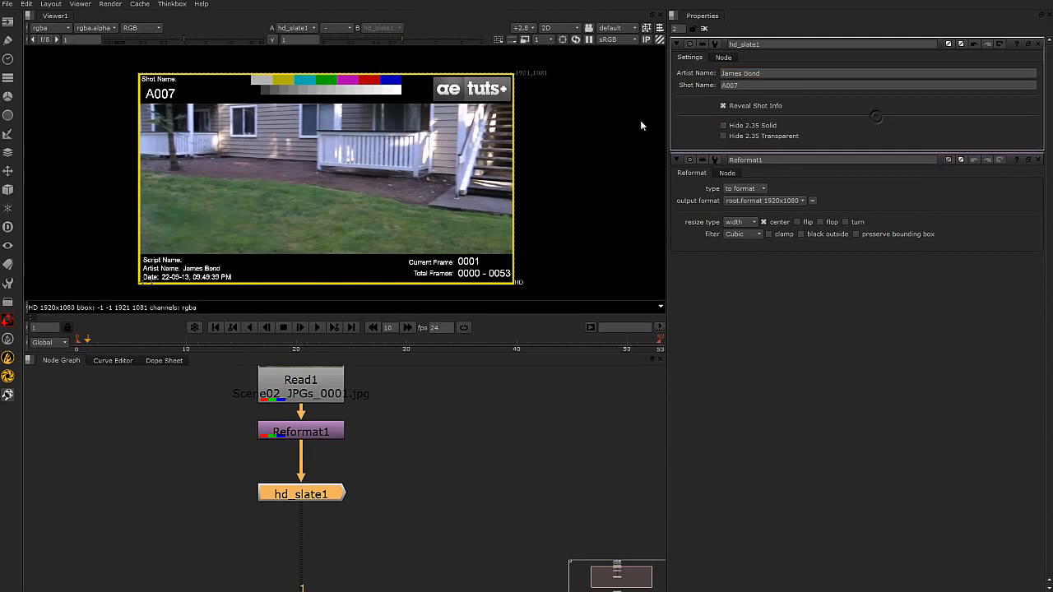
Toggle Reveal Shot Info off and back on, and scrub through the footage to check the slate's frame counter.
{"action": "left_click", "coordinate": [723, 106]}
{"action": "left_click", "coordinate": [723, 106]}
{"action": "left_click_drag", "start_coordinate": [648, 344], "coordinate": [659, 344]}
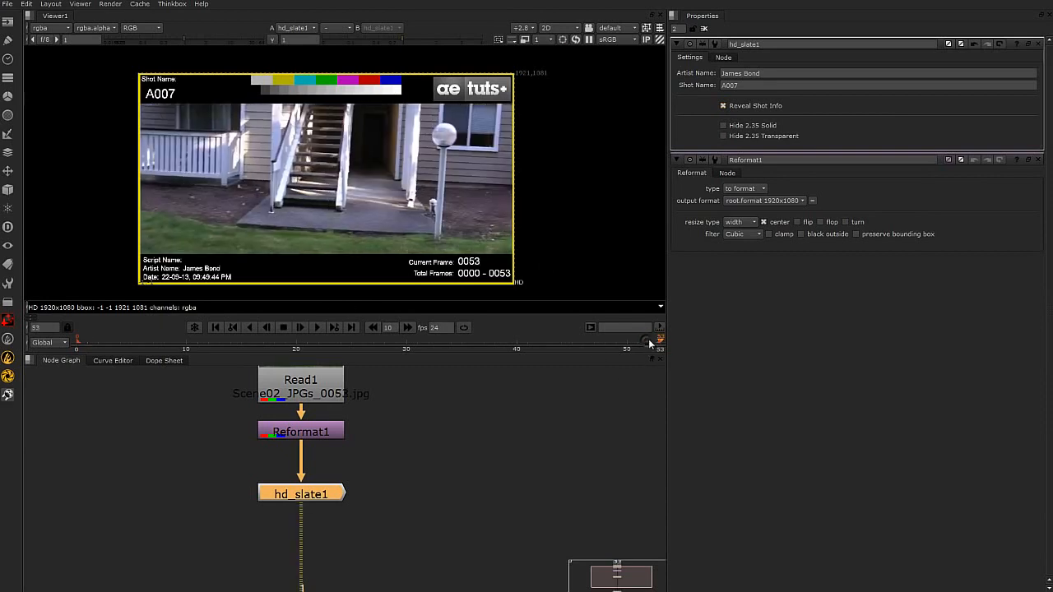
{"action": "left_click", "coordinate": [398, 349]}
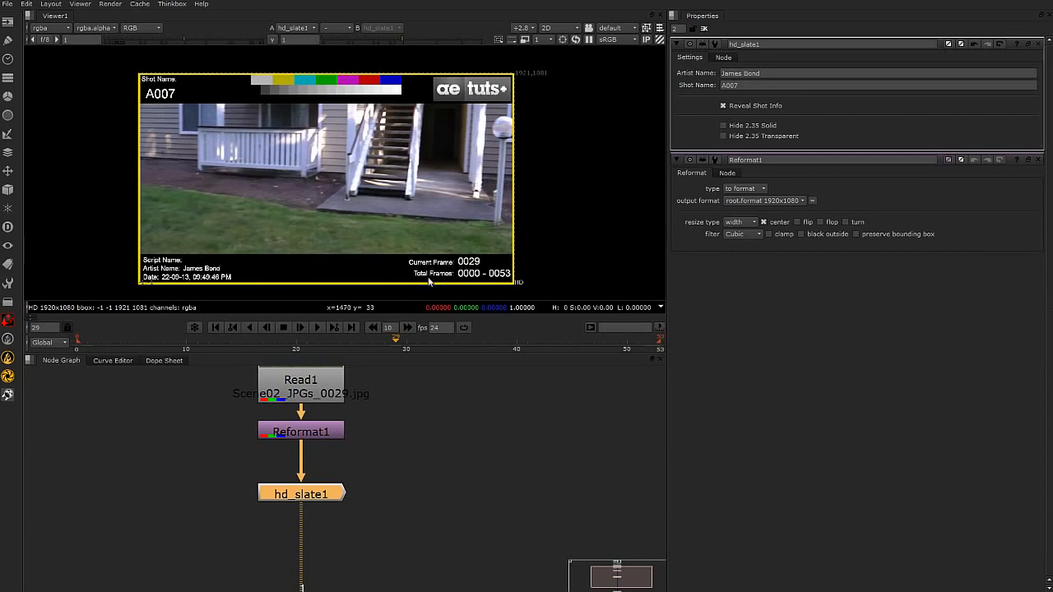
{"action": "left_click_drag", "start_coordinate": [413, 342], "coordinate": [285, 349]}
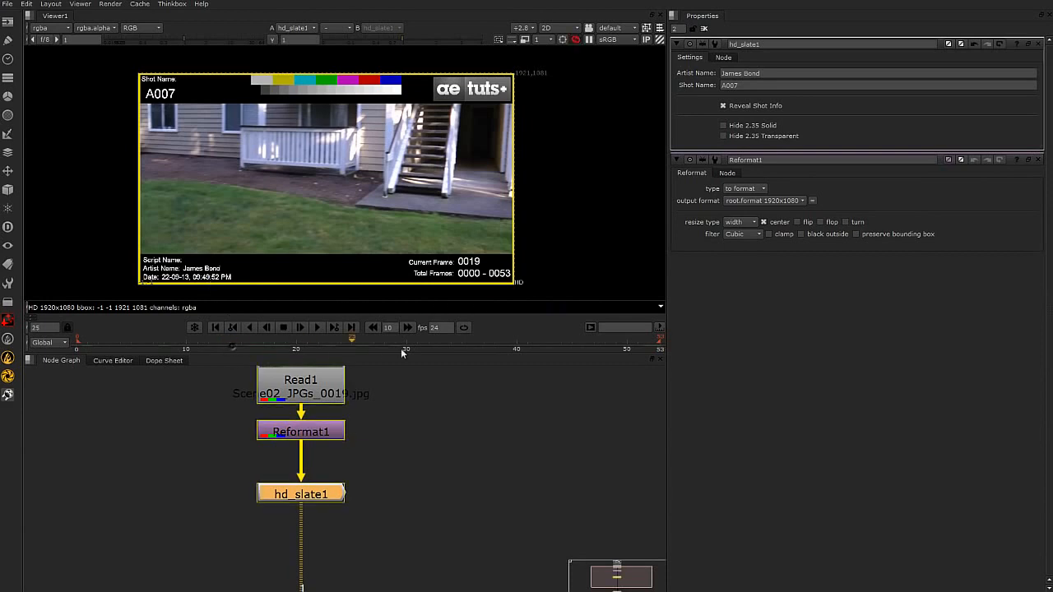
{"action": "left_click_drag", "start_coordinate": [372, 348], "coordinate": [415, 348]}
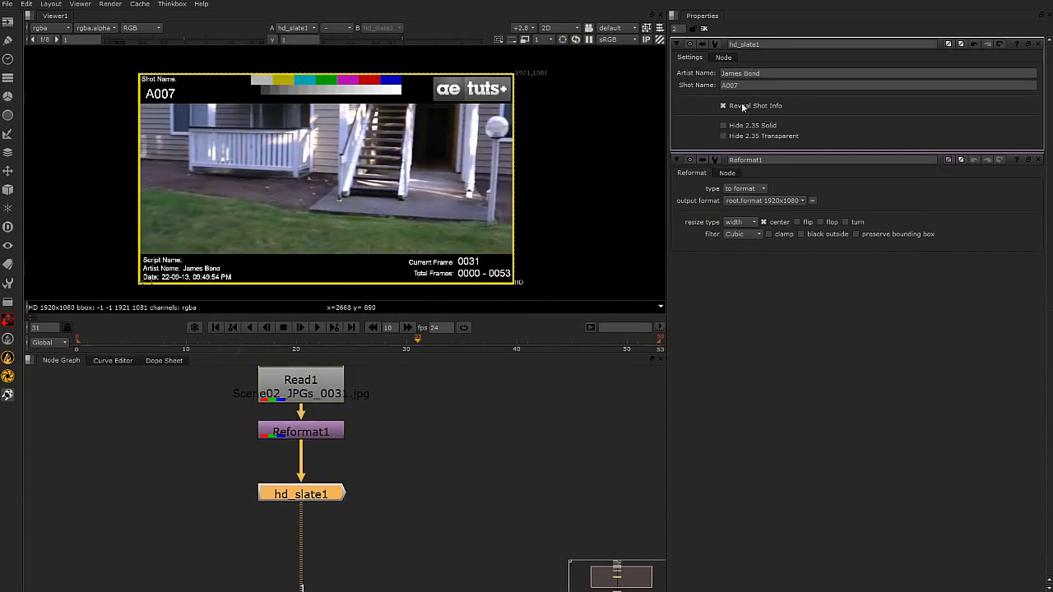
Turn off Reveal Shot Info and enable both Hide 2.35 Solid and Hide 2.35 Transparent on hd_slate1.
{"action": "left_click", "coordinate": [724, 106]}
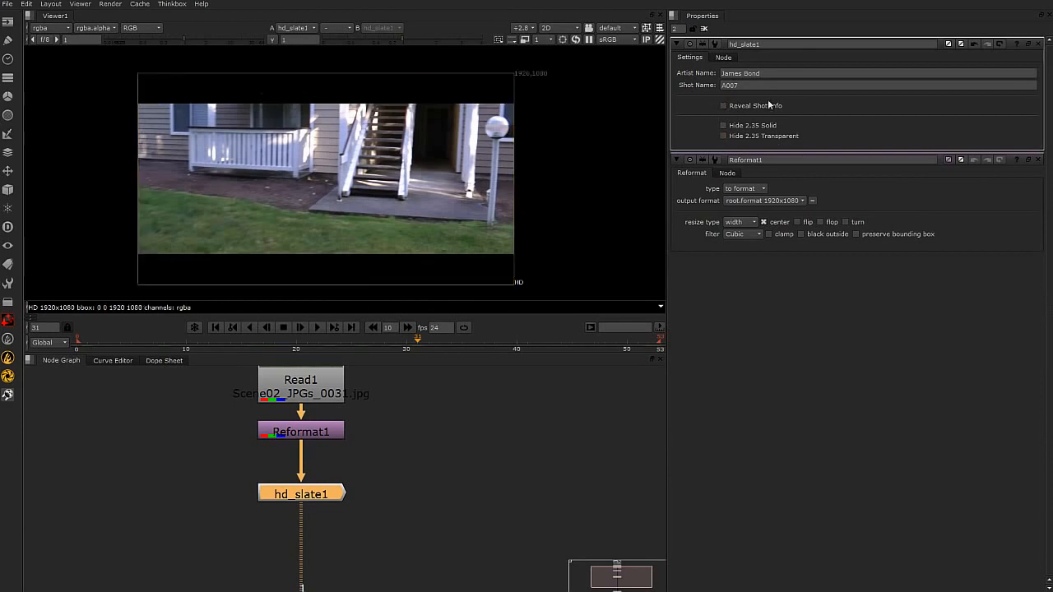
{"action": "left_click", "coordinate": [724, 126]}
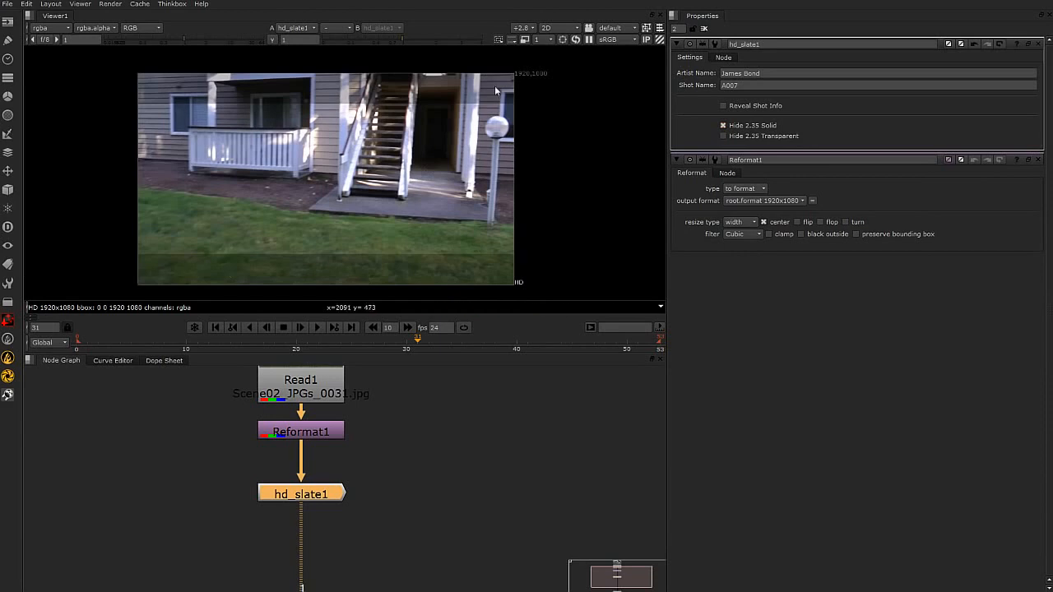
{"action": "left_click", "coordinate": [723, 137]}
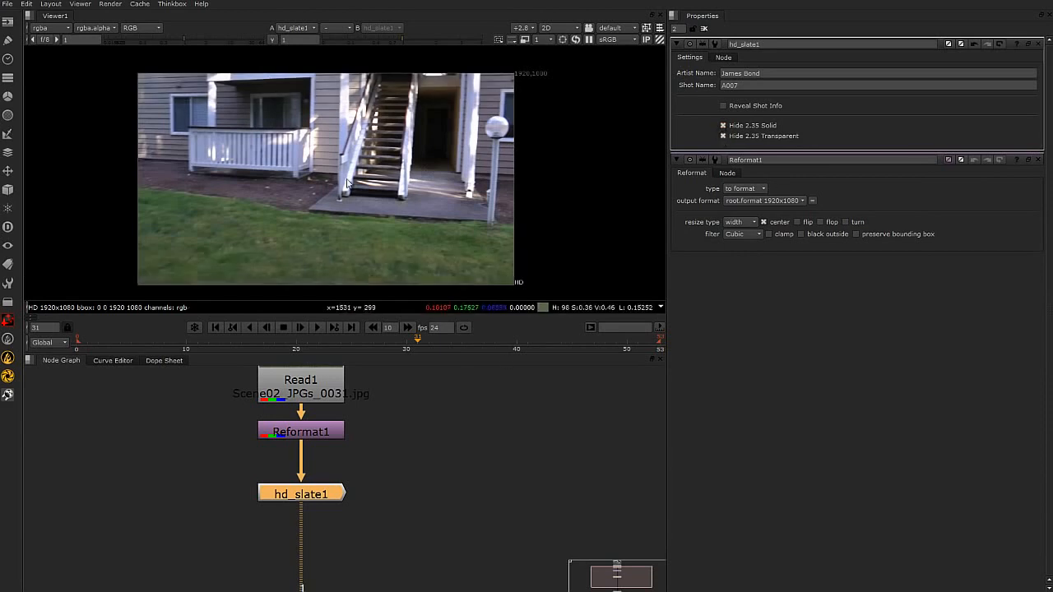
Examine the hd_slate1 gizmo node and its connections in the node graph alongside the unmasked footage.
{"action": "scroll", "coordinate": [395, 461], "scroll_direction": "down", "scroll_amount": 3}
{"action": "scroll", "coordinate": [366, 463], "scroll_direction": "up", "scroll_amount": 6}
{"action": "scroll", "coordinate": [329, 497], "scroll_direction": "up", "scroll_amount": 1}
{"action": "middle_click_drag", "start_coordinate": [331, 496], "coordinate": [358, 478]}
{"action": "left_click_drag", "start_coordinate": [383, 491], "coordinate": [416, 458]}
{"action": "left_click", "coordinate": [375, 522]}
{"action": "left_click_drag", "start_coordinate": [378, 511], "coordinate": [378, 509]}
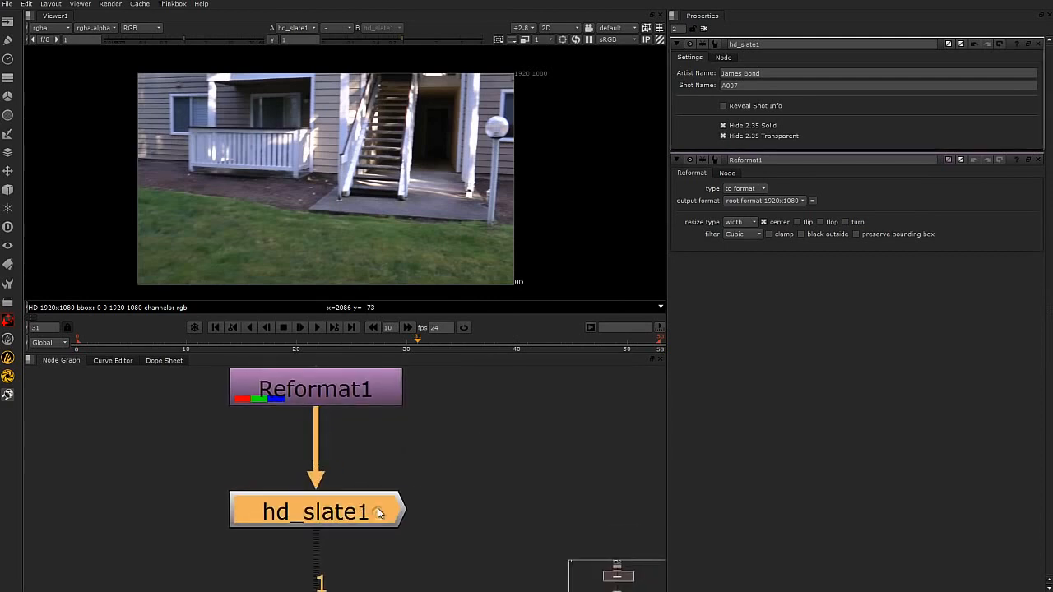
{"action": "scroll", "coordinate": [407, 507], "scroll_direction": "up", "scroll_amount": 1}
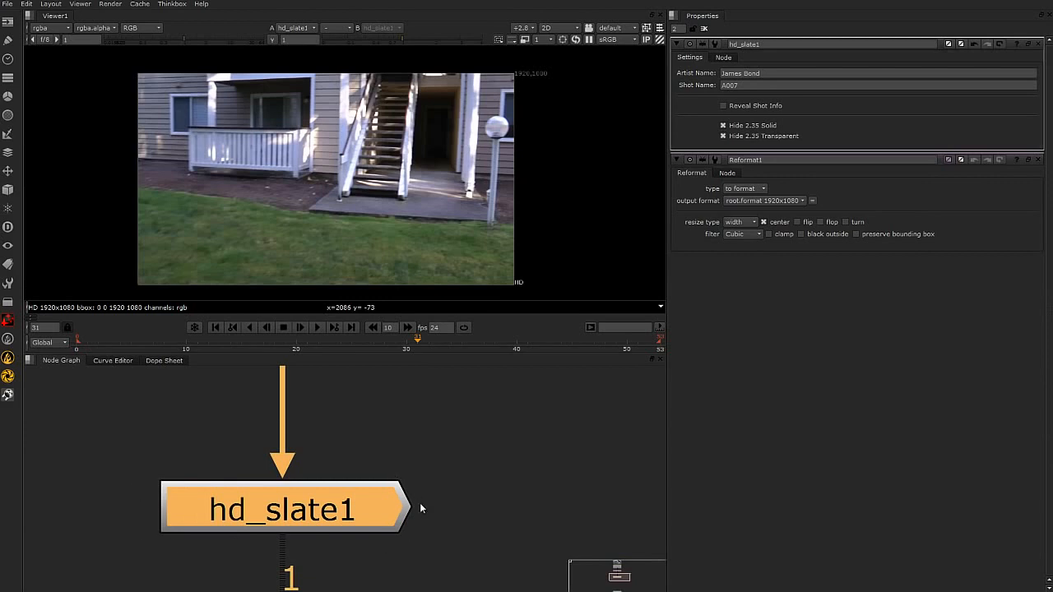
{"action": "scroll", "coordinate": [413, 516], "scroll_direction": "down", "scroll_amount": 4}
{"action": "left_click", "coordinate": [421, 542]}
{"action": "left_click", "coordinate": [380, 512]}
{"action": "left_click", "coordinate": [382, 518]}
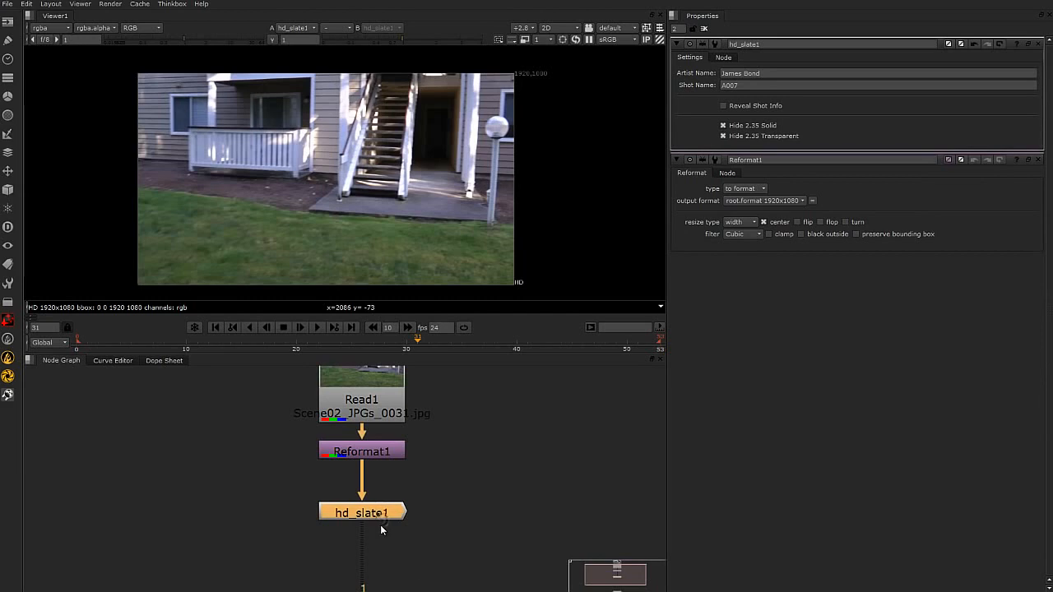
{"action": "scroll", "coordinate": [384, 526], "scroll_direction": "up", "scroll_amount": 2}
{"action": "scroll", "coordinate": [385, 527], "scroll_direction": "up", "scroll_amount": 2}
{"action": "scroll", "coordinate": [466, 527], "scroll_direction": "down", "scroll_amount": 3}
{"action": "middle_click_drag", "start_coordinate": [420, 534], "coordinate": [329, 532]}
{"action": "scroll", "coordinate": [332, 517], "scroll_direction": "up", "scroll_amount": 1}
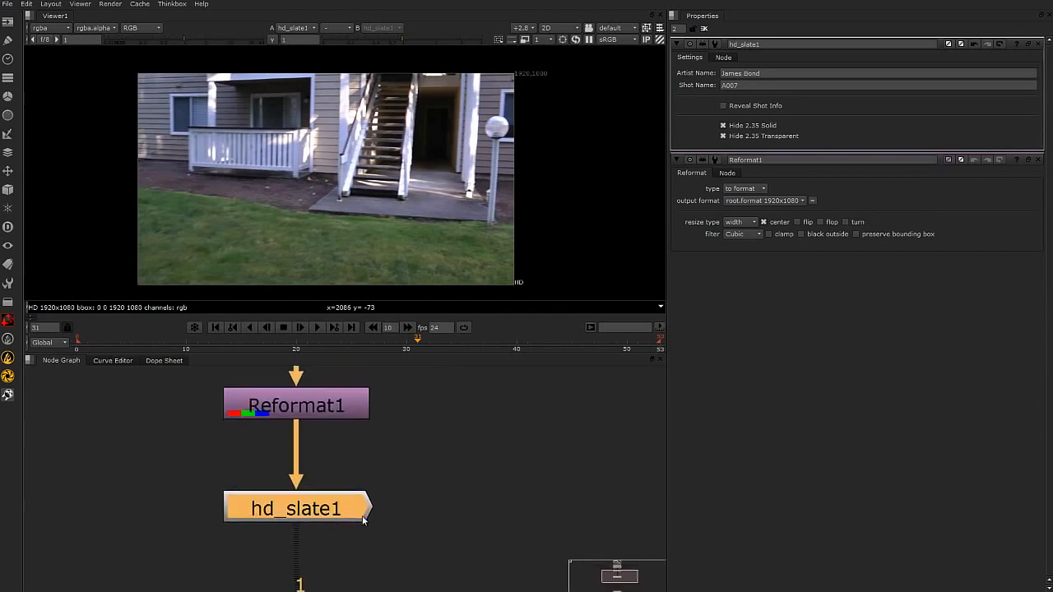
{"action": "scroll", "coordinate": [355, 517], "scroll_direction": "down", "scroll_amount": 3}
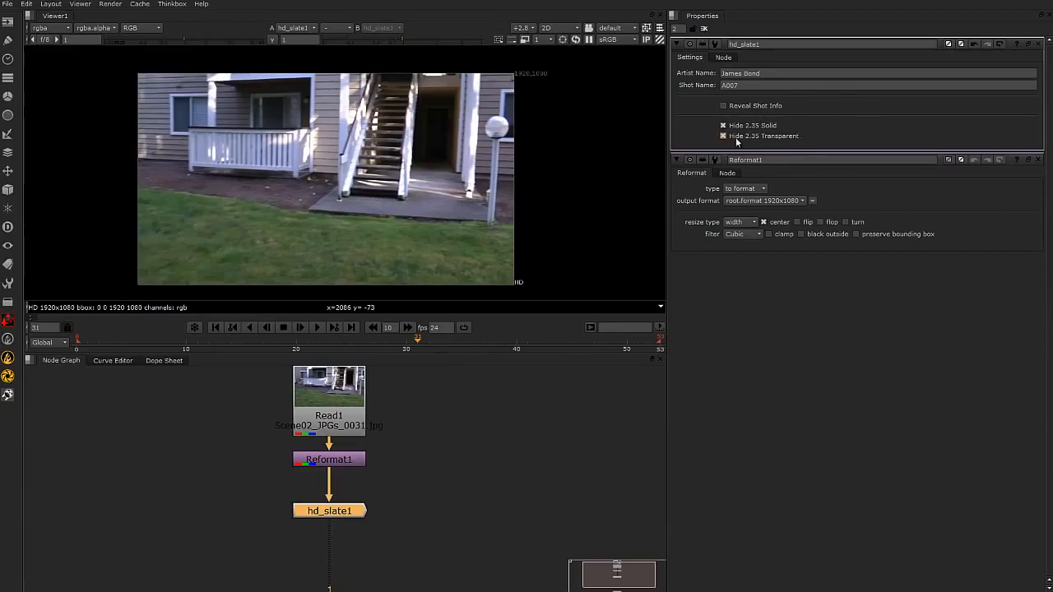
{"action": "left_click", "coordinate": [540, 444]}
{"action": "scroll", "coordinate": [411, 220], "scroll_direction": "down", "scroll_amount": 2}
{"action": "middle_click_drag", "start_coordinate": [458, 220], "coordinate": [440, 208]}
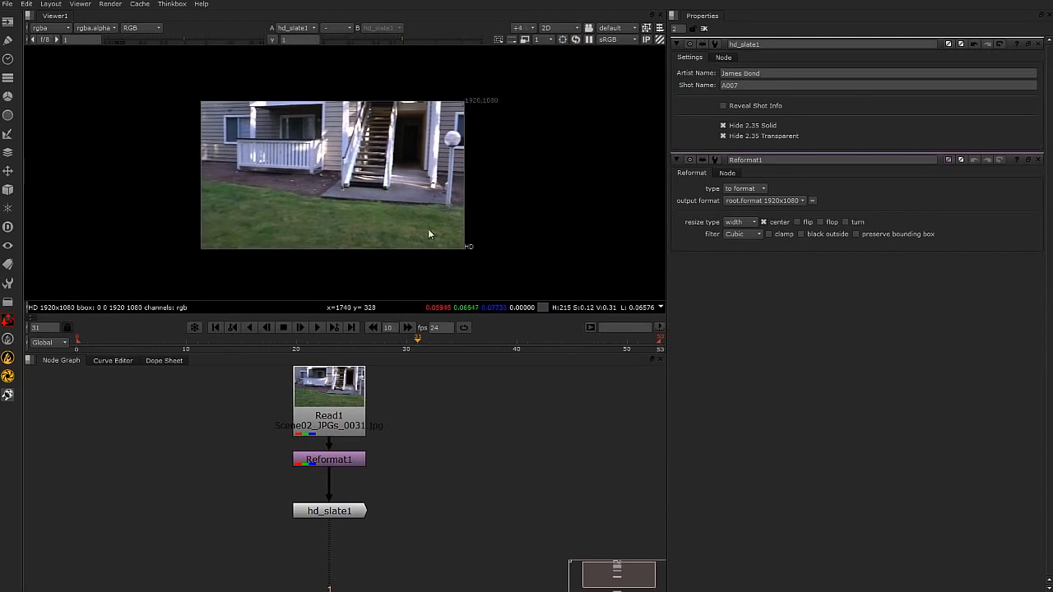
{"action": "scroll", "coordinate": [423, 430], "scroll_direction": "up", "scroll_amount": 1}
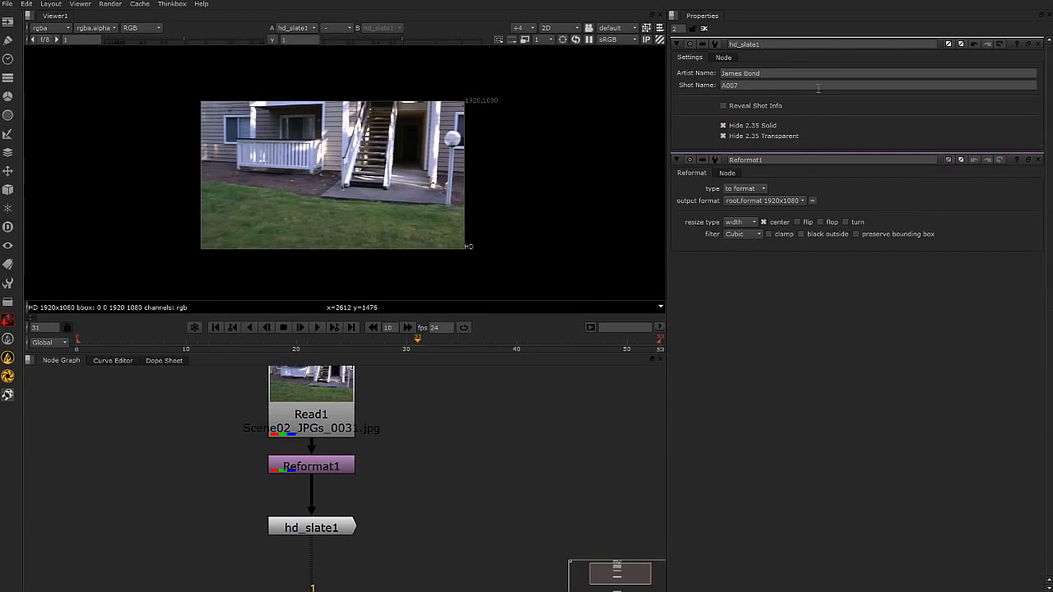
Close Reformat1's properties, move Reformat1 and hd_slate1 slightly down the node tree, and clear the selection.
{"action": "left_click", "coordinate": [1035, 159]}
{"action": "left_click", "coordinate": [865, 133]}
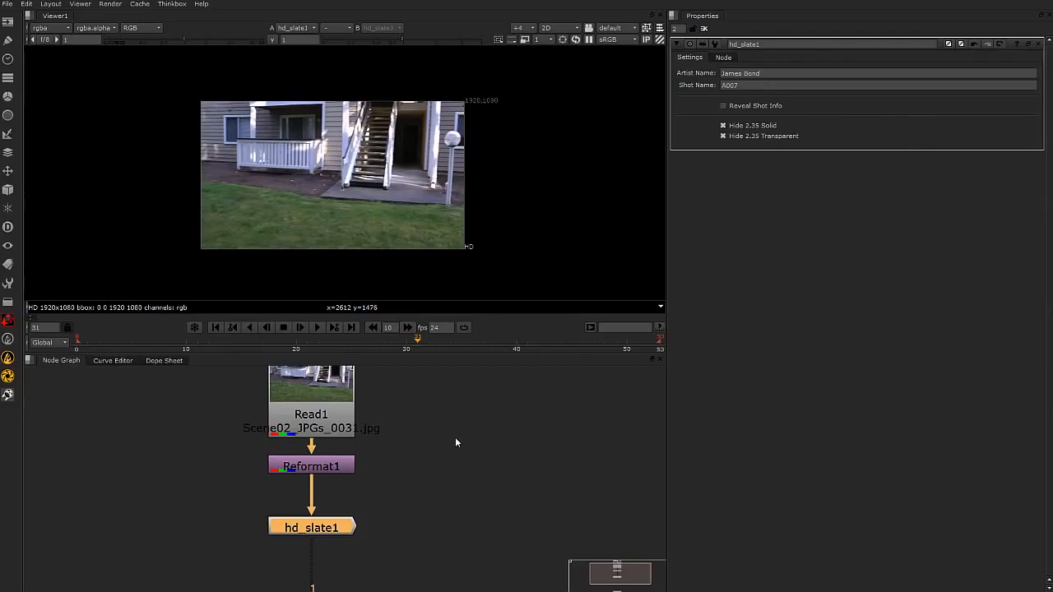
{"action": "left_click_drag", "start_coordinate": [341, 468], "coordinate": [341, 477]}
{"action": "left_click_drag", "start_coordinate": [336, 529], "coordinate": [336, 544]}
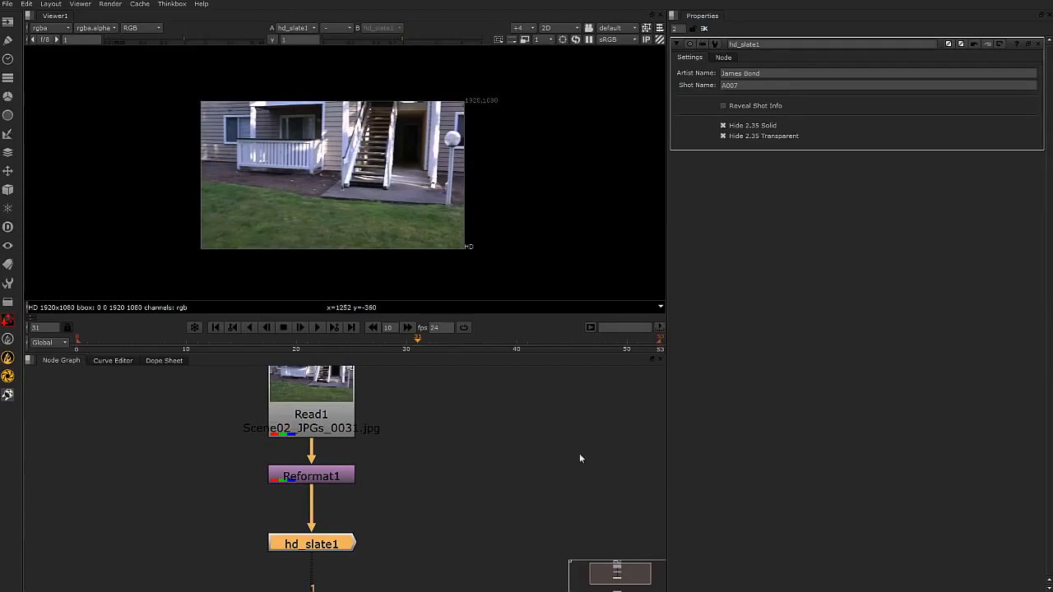
{"action": "left_click", "coordinate": [455, 442]}
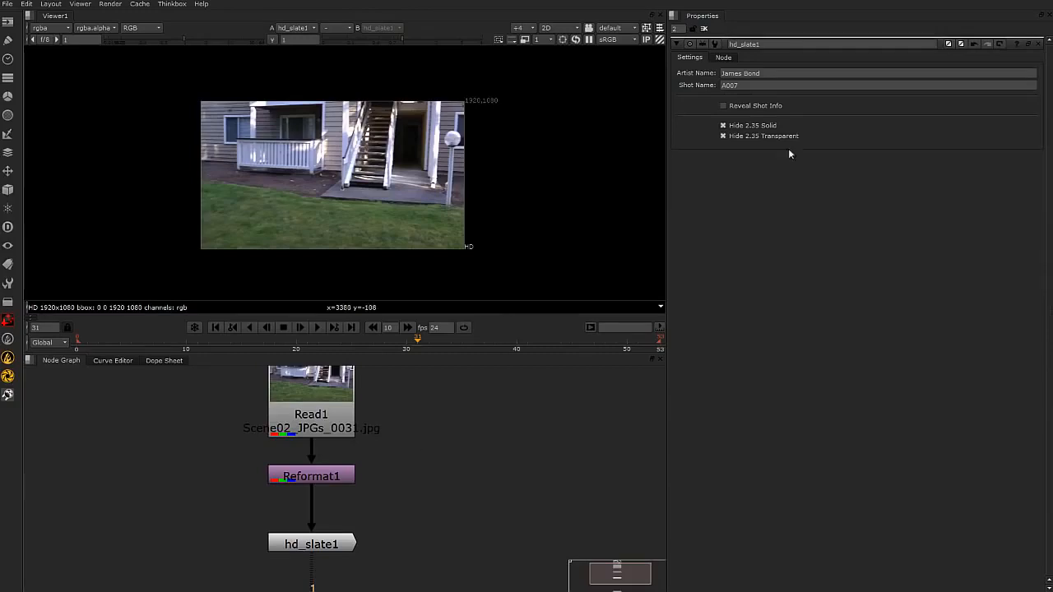
Disable Hide 2.35 Solid and Hide 2.35 Transparent and enable Reveal Shot Info on hd_slate1.
{"action": "left_click", "coordinate": [724, 127]}
{"action": "left_click", "coordinate": [724, 138]}
{"action": "left_click", "coordinate": [724, 107]}
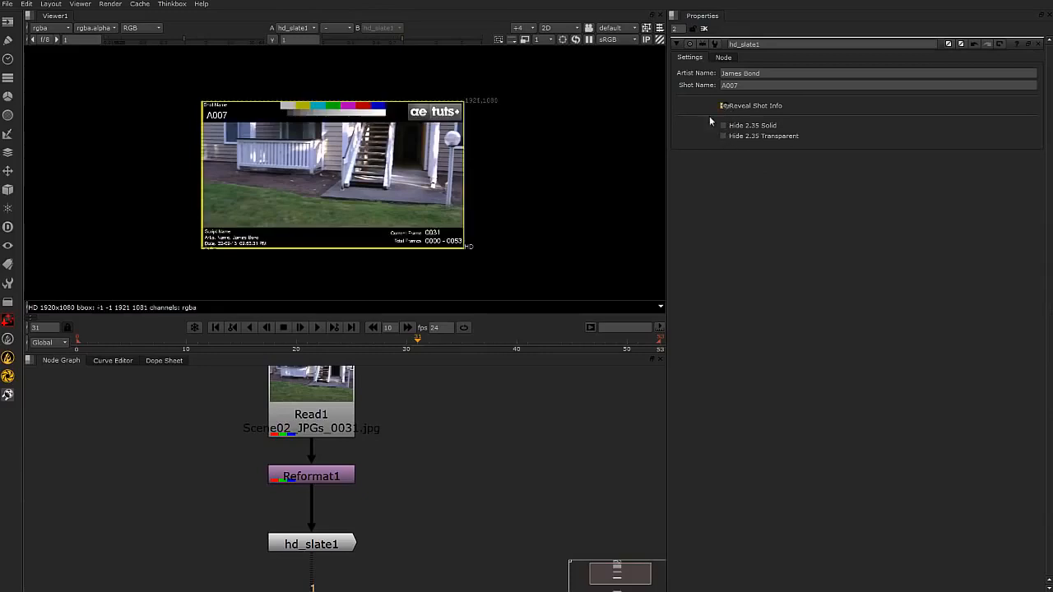
{"action": "scroll", "coordinate": [388, 117], "scroll_direction": "up", "scroll_amount": 1}
{"action": "middle_click_drag", "start_coordinate": [422, 149], "coordinate": [423, 125]}
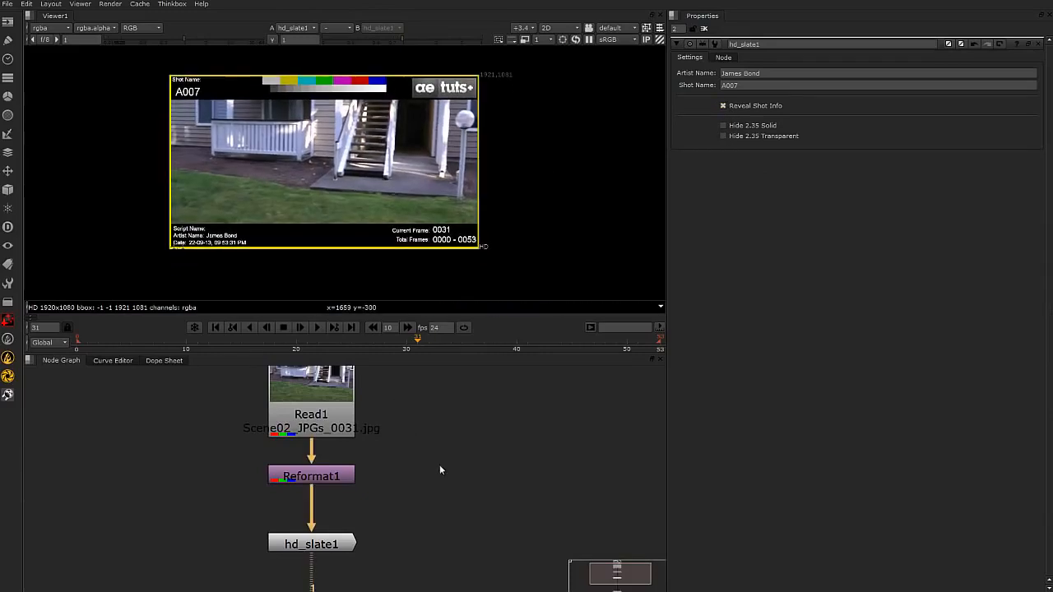
Inspect the hd_slate1 node up close and look up the HD_Slate entry among the custom nodes.
{"action": "middle_click_drag", "start_coordinate": [435, 500], "coordinate": [404, 484]}
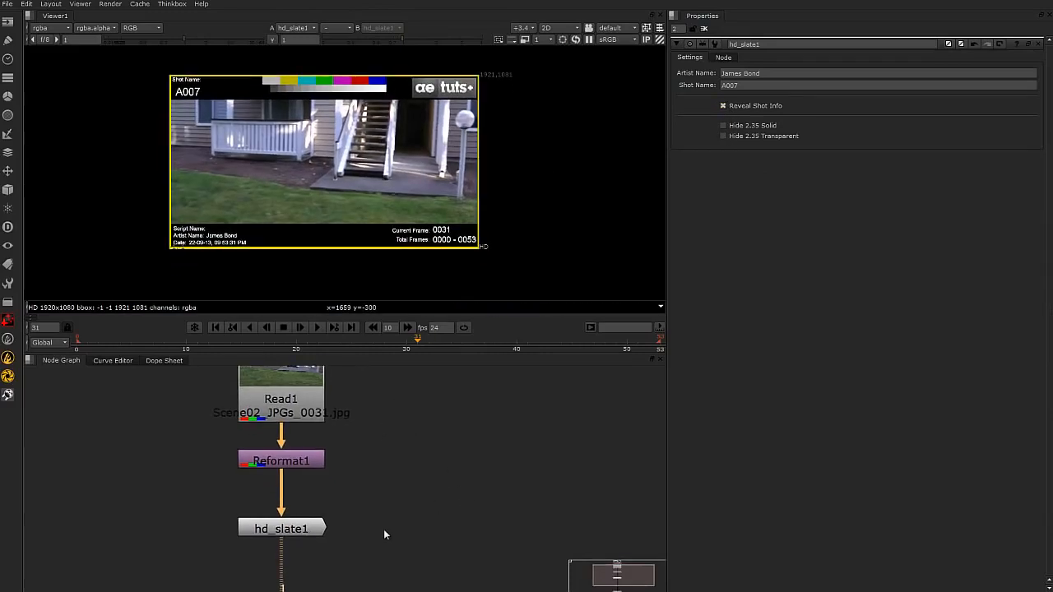
{"action": "left_click", "coordinate": [321, 529]}
{"action": "scroll", "coordinate": [387, 526], "scroll_direction": "down", "scroll_amount": 3}
{"action": "scroll", "coordinate": [410, 526], "scroll_direction": "up", "scroll_amount": 3}
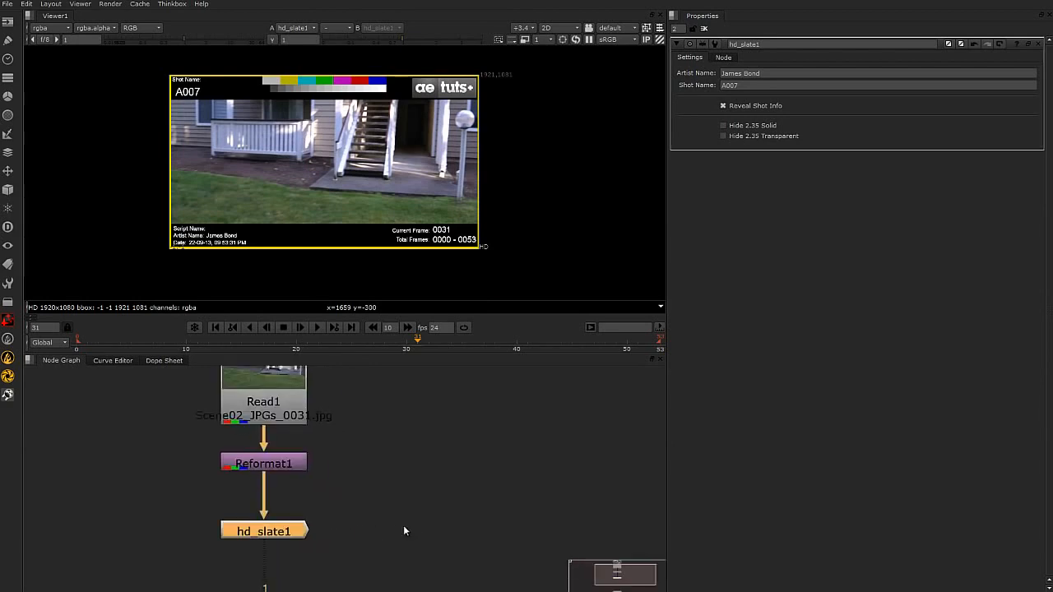
{"action": "scroll", "coordinate": [357, 524], "scroll_direction": "down", "scroll_amount": 2}
{"action": "middle_click_drag", "start_coordinate": [357, 524], "coordinate": [268, 496]}
{"action": "scroll", "coordinate": [268, 496], "scroll_direction": "up", "scroll_amount": 1}
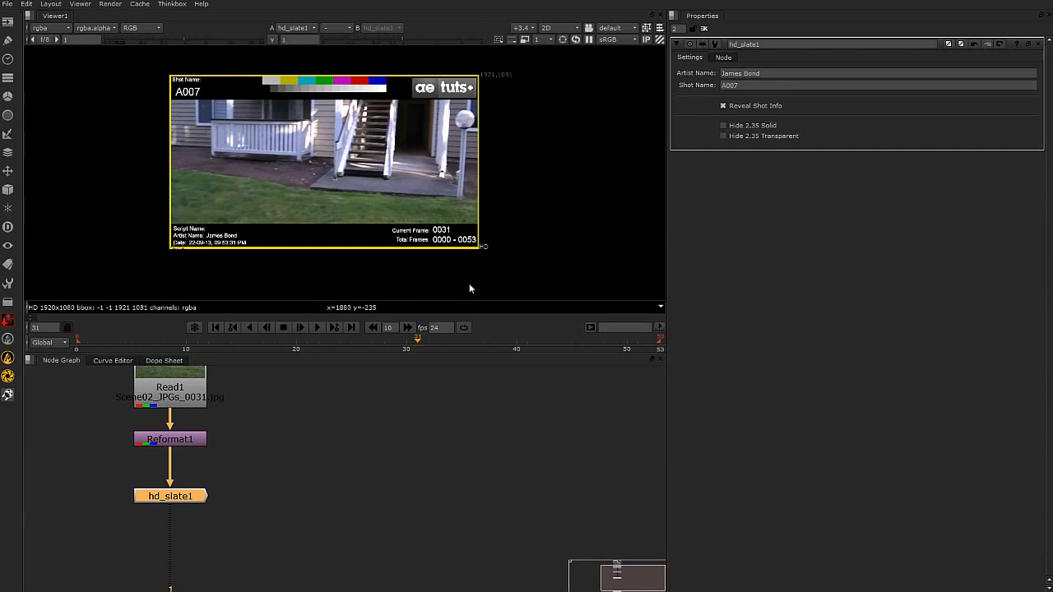
{"action": "key", "text": "f"}
{"action": "scroll", "coordinate": [356, 485], "scroll_direction": "up", "scroll_amount": 5}
{"action": "middle_click_drag", "start_coordinate": [438, 495], "coordinate": [207, 482]}
{"action": "right_click", "coordinate": [133, 487]}
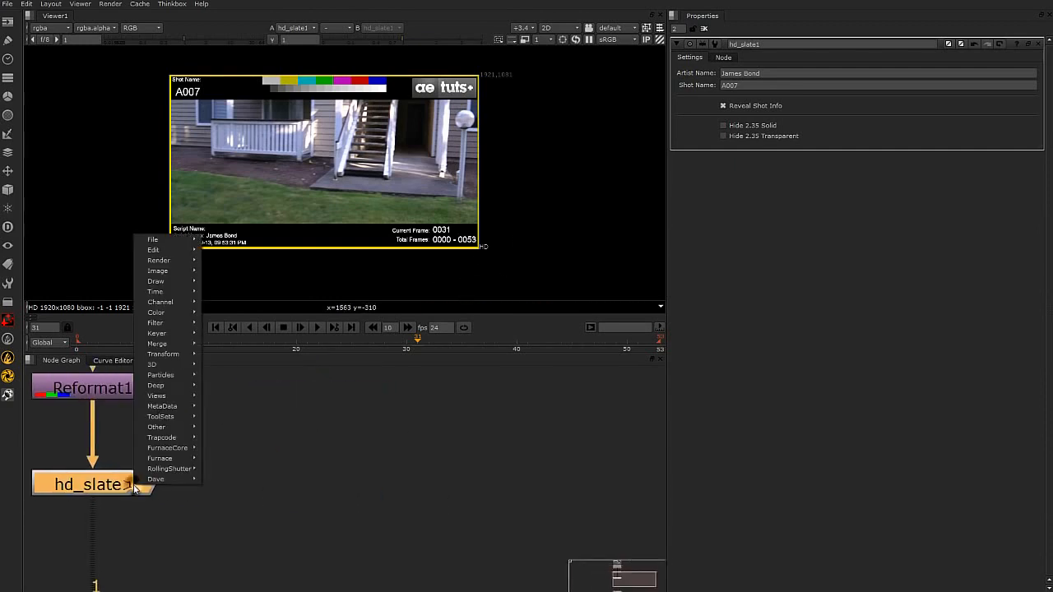
{"action": "left_click", "coordinate": [129, 487]}
{"action": "right_click", "coordinate": [130, 487]}
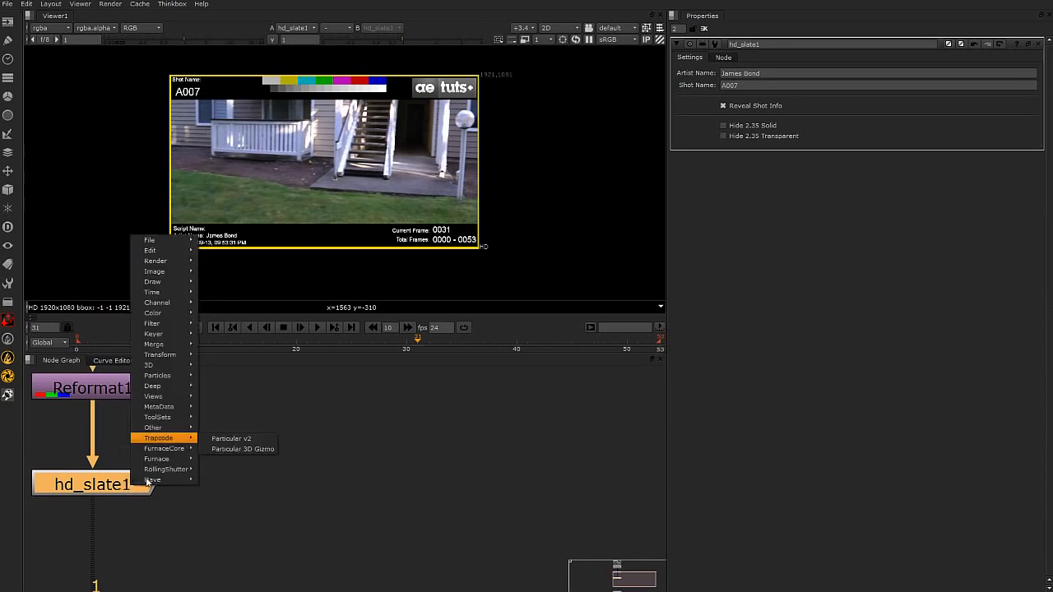
{"action": "mouse_move", "coordinate": [153, 479]}
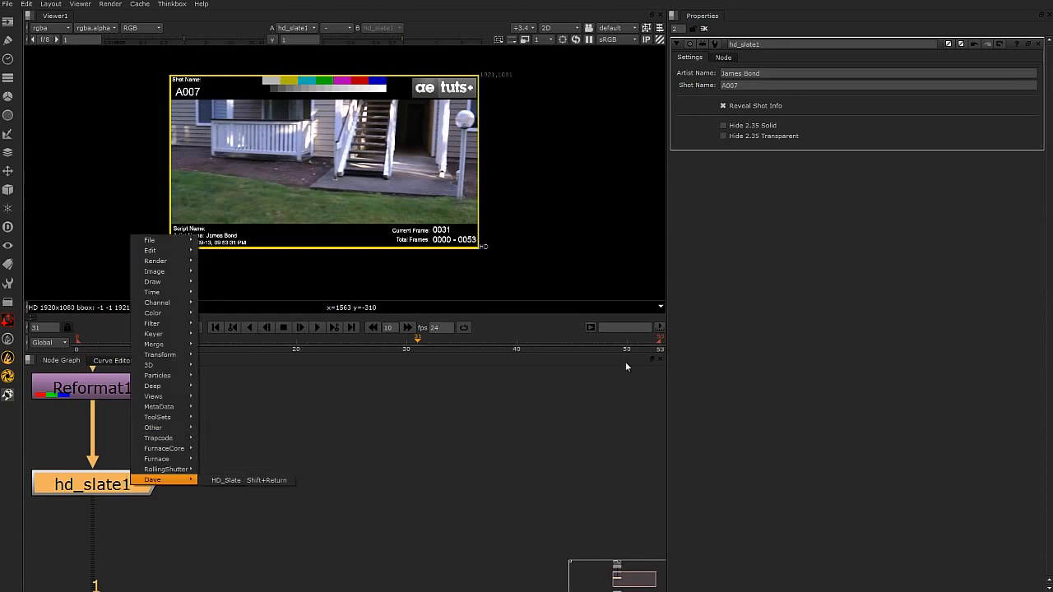
Expand the selected hd_slate1 group into its individual nodes with Expand Group.
{"action": "right_click", "coordinate": [108, 484]}
{"action": "mouse_move", "coordinate": [151, 260]}
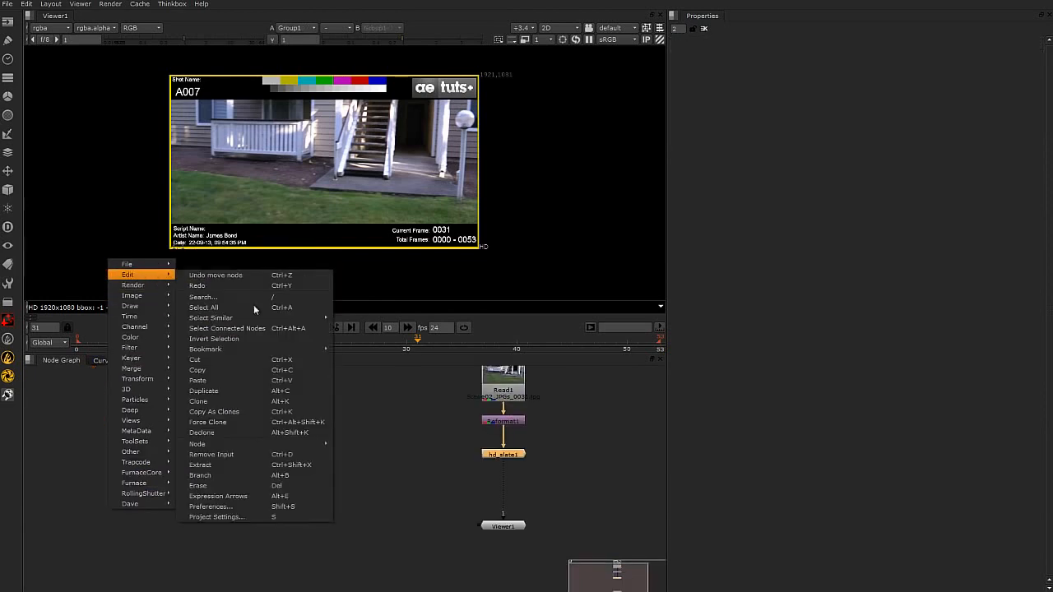
{"action": "mouse_move", "coordinate": [258, 445]}
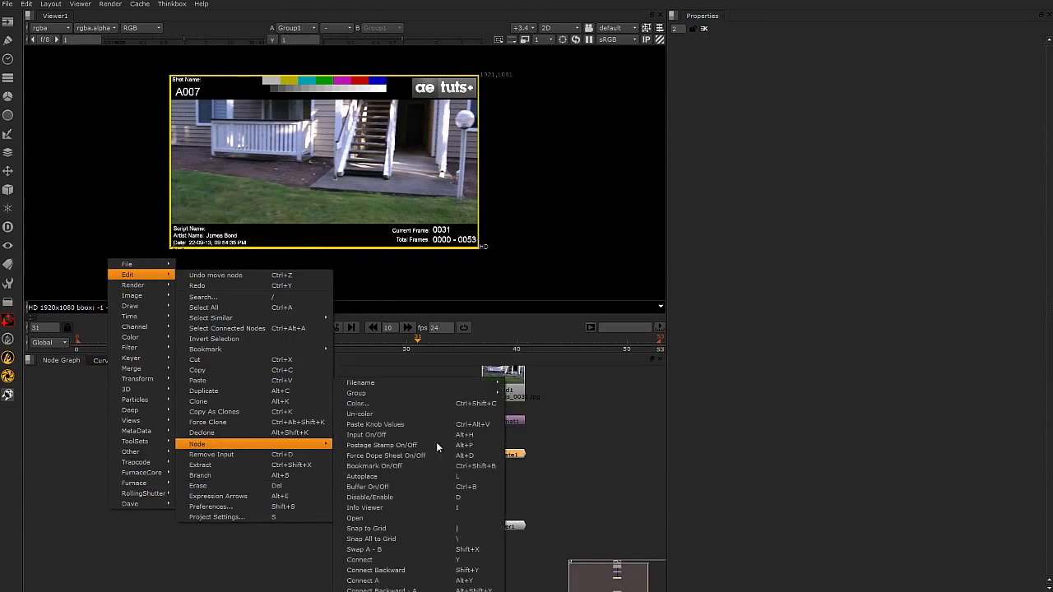
{"action": "mouse_move", "coordinate": [406, 394]}
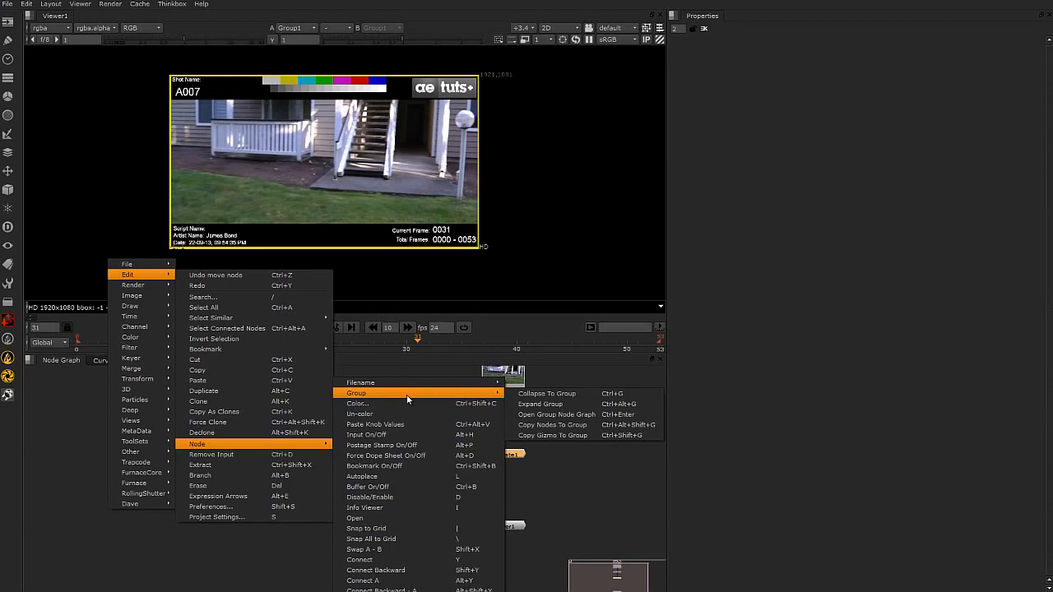
{"action": "left_click", "coordinate": [547, 404]}
Rearrange the expanded node tree so the footage's source nodes sit directly above the slate's main vertical branch.
{"action": "scroll", "coordinate": [502, 448], "scroll_direction": "down", "scroll_amount": 5}
{"action": "scroll", "coordinate": [501, 449], "scroll_direction": "down", "scroll_amount": 3}
{"action": "middle_click_drag", "start_coordinate": [502, 449], "coordinate": [418, 444]}
{"action": "left_click_drag", "start_coordinate": [412, 436], "coordinate": [521, 439]}
{"action": "scroll", "coordinate": [447, 452], "scroll_direction": "up", "scroll_amount": 4}
{"action": "middle_click_drag", "start_coordinate": [489, 447], "coordinate": [339, 531]}
{"action": "scroll", "coordinate": [371, 495], "scroll_direction": "up", "scroll_amount": 4}
{"action": "left_click", "coordinate": [398, 479]}
{"action": "middle_click_drag", "start_coordinate": [397, 478], "coordinate": [496, 462]}
{"action": "middle_click_drag", "start_coordinate": [218, 513], "coordinate": [304, 475]}
{"action": "scroll", "coordinate": [296, 455], "scroll_direction": "down", "scroll_amount": 4}
{"action": "scroll", "coordinate": [262, 478], "scroll_direction": "up", "scroll_amount": 7}
{"action": "left_click_drag", "start_coordinate": [332, 528], "coordinate": [178, 384]}
{"action": "scroll", "coordinate": [451, 497], "scroll_direction": "down", "scroll_amount": 6}
{"action": "middle_click_drag", "start_coordinate": [471, 492], "coordinate": [336, 438]}
{"action": "left_click_drag", "start_coordinate": [263, 433], "coordinate": [421, 562]}
{"action": "middle_click_drag", "start_coordinate": [290, 438], "coordinate": [291, 529]}
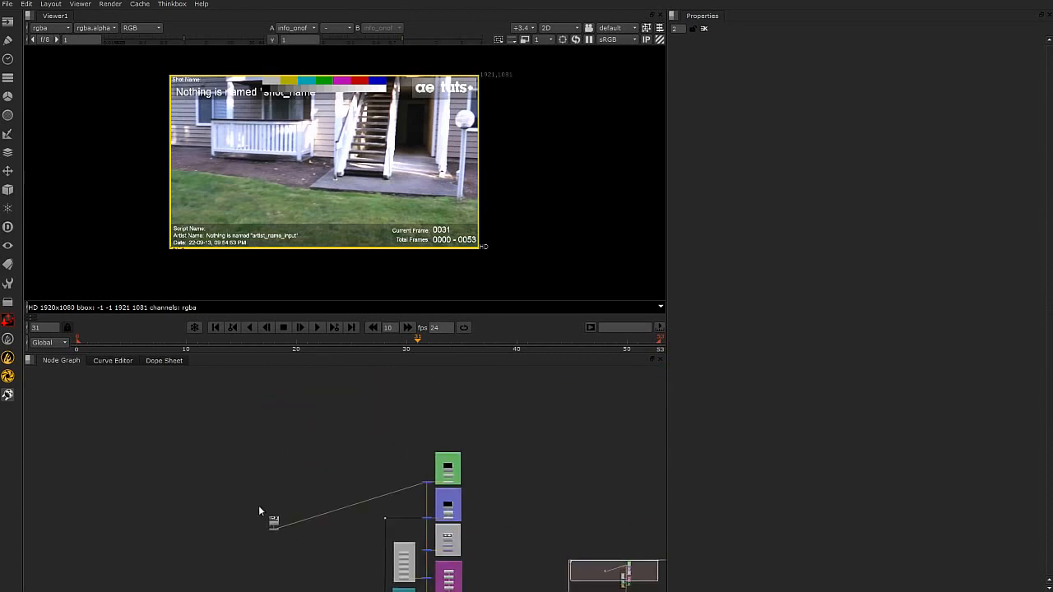
{"action": "left_click_drag", "start_coordinate": [277, 529], "coordinate": [428, 411]}
{"action": "scroll", "coordinate": [435, 452], "scroll_direction": "up", "scroll_amount": 8}
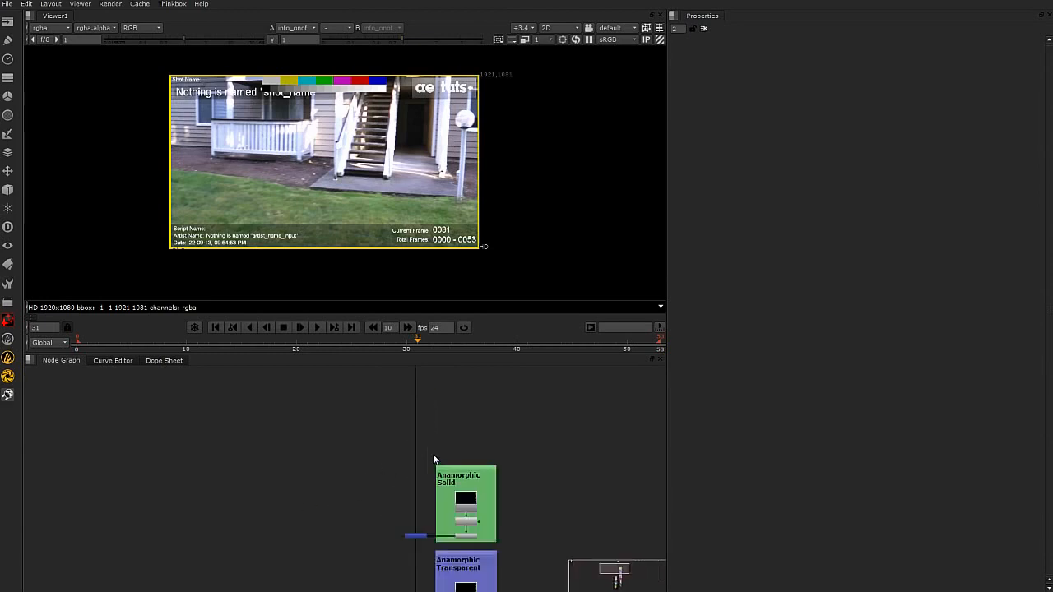
Examine the expanded slate's node structure and its backdrops, including Anamorphic Solid and Anamorphic Transparent.
{"action": "scroll", "coordinate": [437, 463], "scroll_direction": "down", "scroll_amount": 5}
{"action": "scroll", "coordinate": [426, 411], "scroll_direction": "up", "scroll_amount": 4}
{"action": "scroll", "coordinate": [457, 472], "scroll_direction": "down", "scroll_amount": 6}
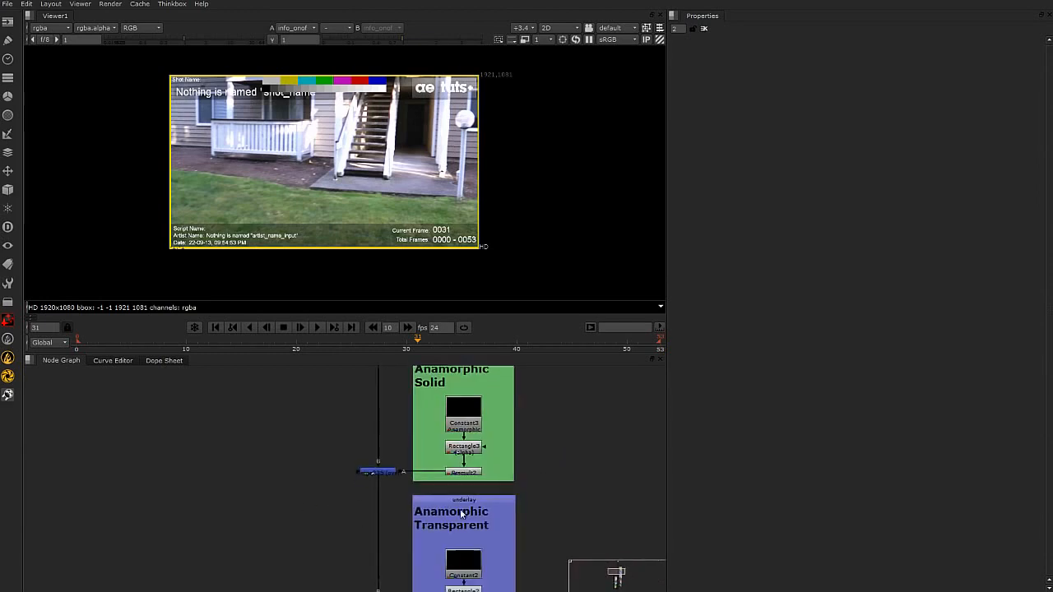
{"action": "scroll", "coordinate": [431, 456], "scroll_direction": "down", "scroll_amount": 4}
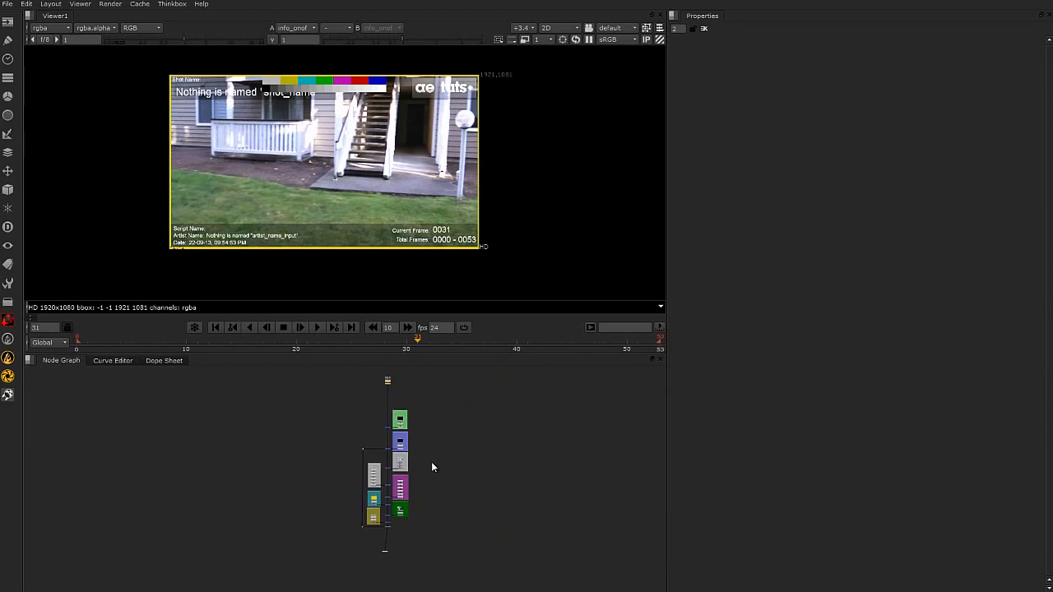
{"action": "scroll", "coordinate": [357, 395], "scroll_direction": "up", "scroll_amount": 2}
{"action": "left_click_drag", "start_coordinate": [301, 369], "coordinate": [509, 569]}
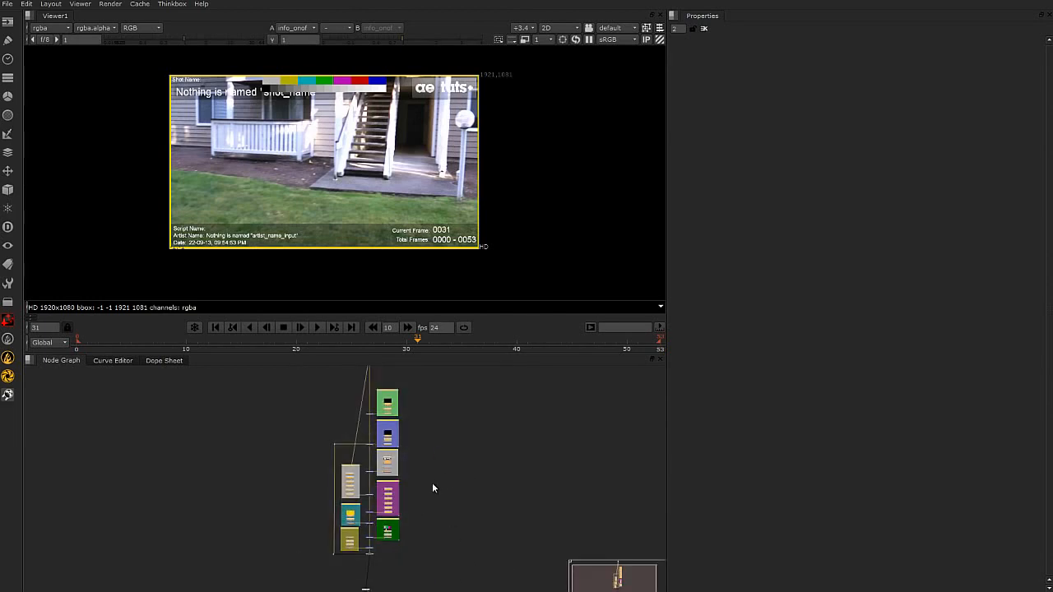
{"action": "middle_click_drag", "start_coordinate": [410, 422], "coordinate": [434, 518]}
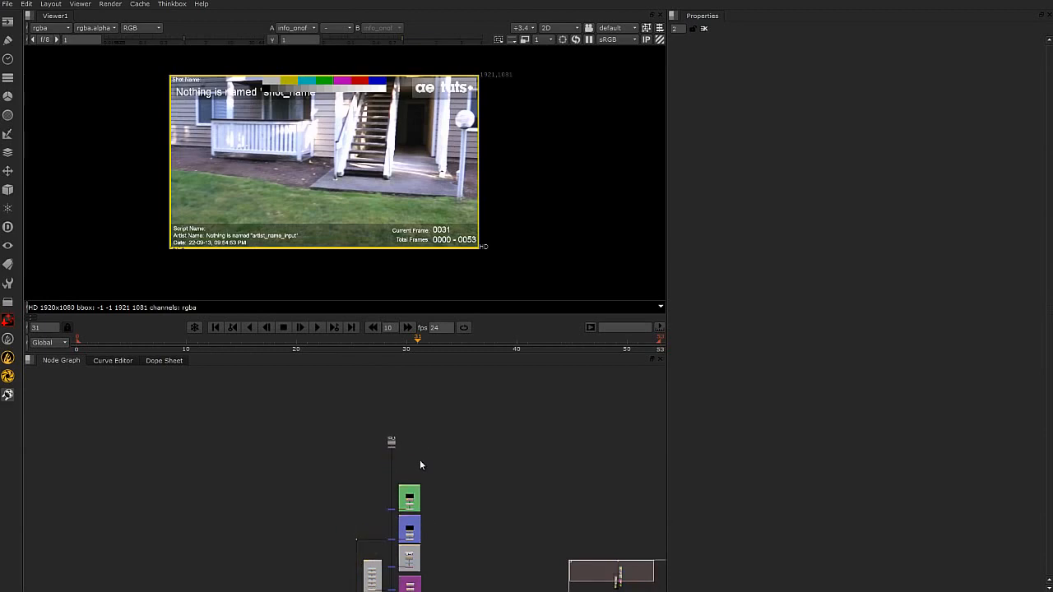
{"action": "scroll", "coordinate": [402, 404], "scroll_direction": "up", "scroll_amount": 5}
{"action": "middle_click_drag", "start_coordinate": [370, 424], "coordinate": [362, 498]}
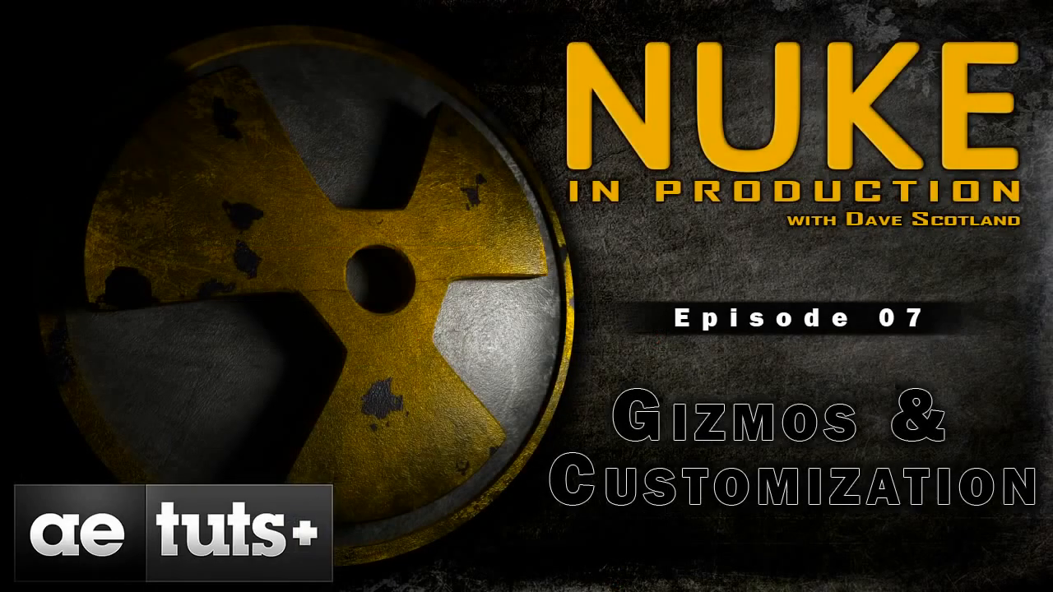